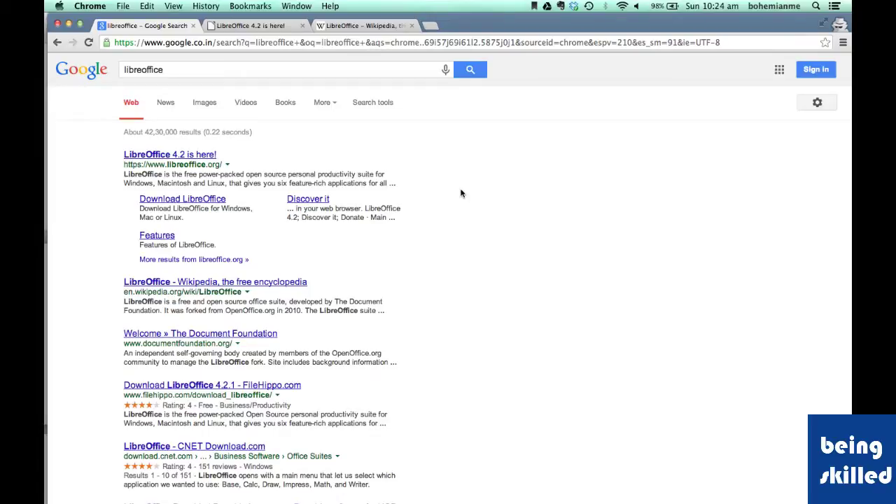
Step: Switch from the LibreOffice search results to its Wikipedia article and read the introduction
scroll(400, 222, down, 1)
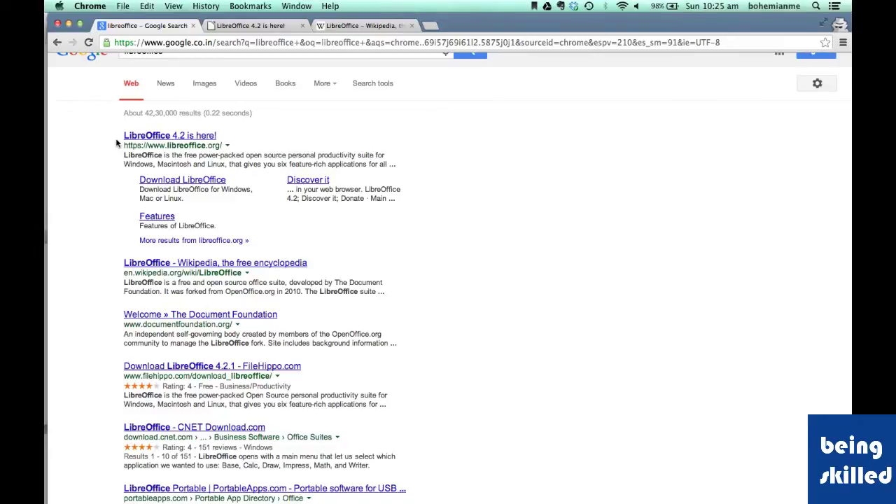
click(365, 27)
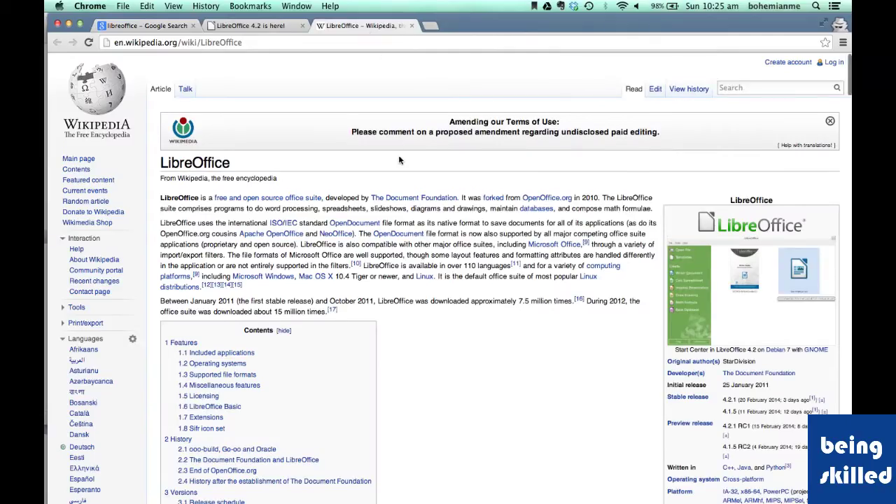
scroll(398, 155, down, 2)
scroll(400, 160, up, 1)
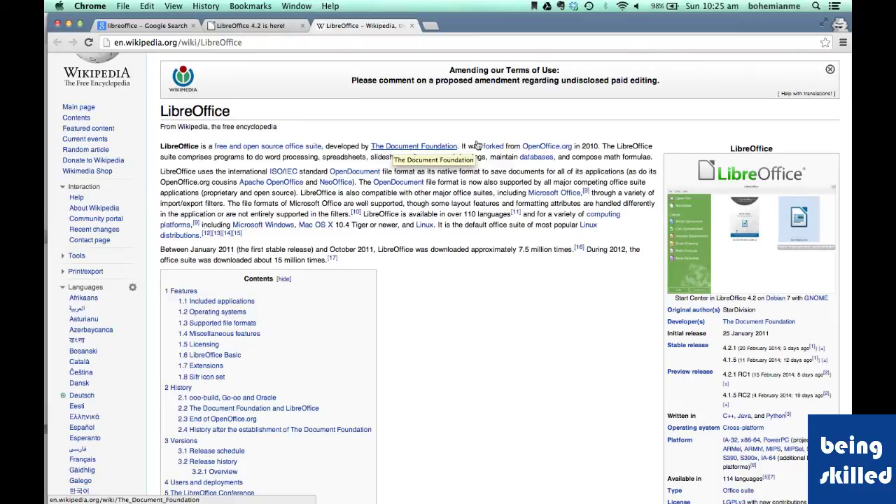
scroll(490, 138, down, 1)
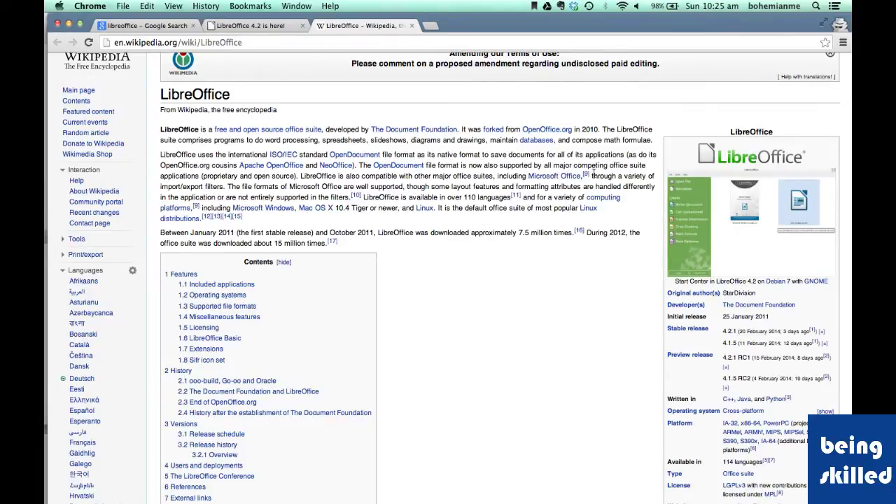
scroll(594, 173, down, 2)
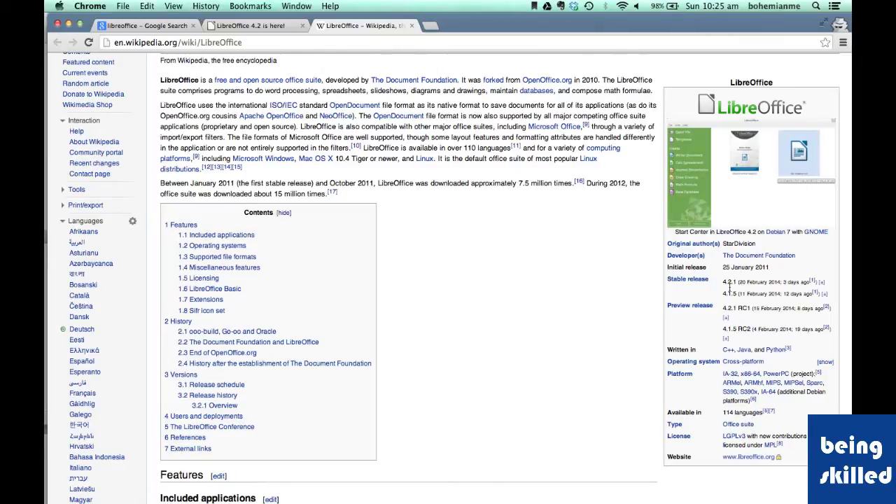
Step: Examine the article's LibreOffice infobox, covering the stable release, programming languages, platforms, licence and website
drag(721, 282, 781, 282)
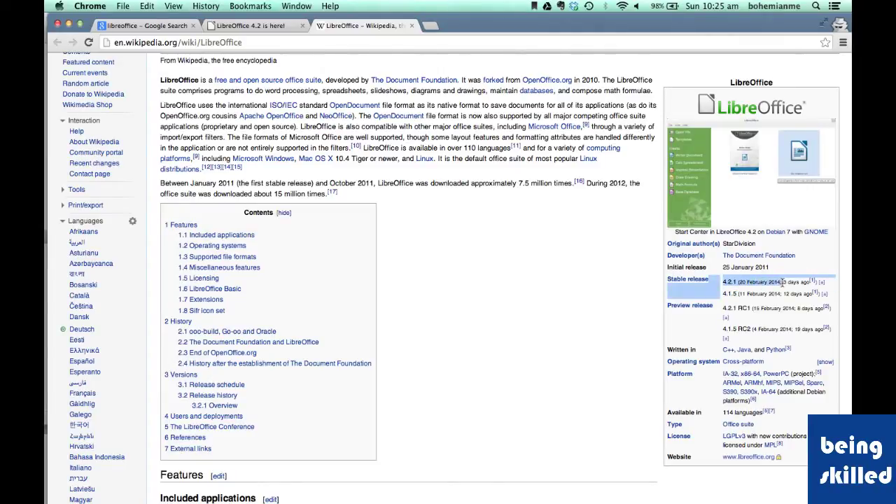
click(783, 283)
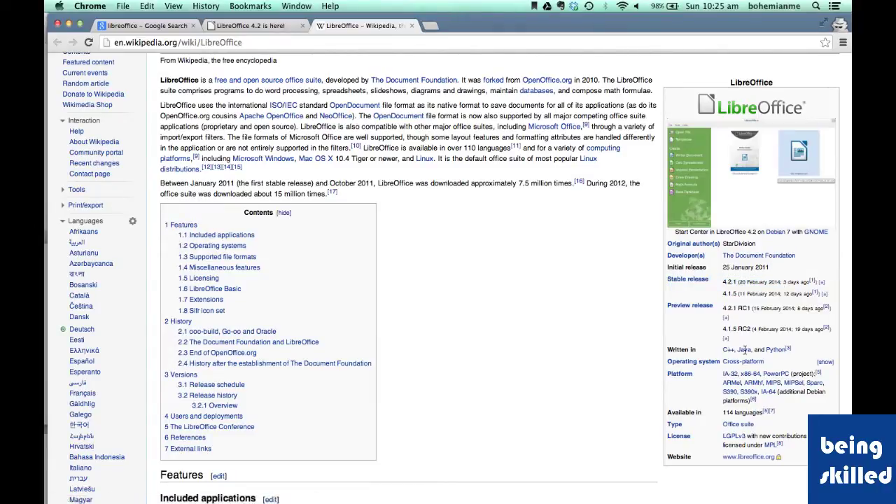
scroll(804, 354, down, 3)
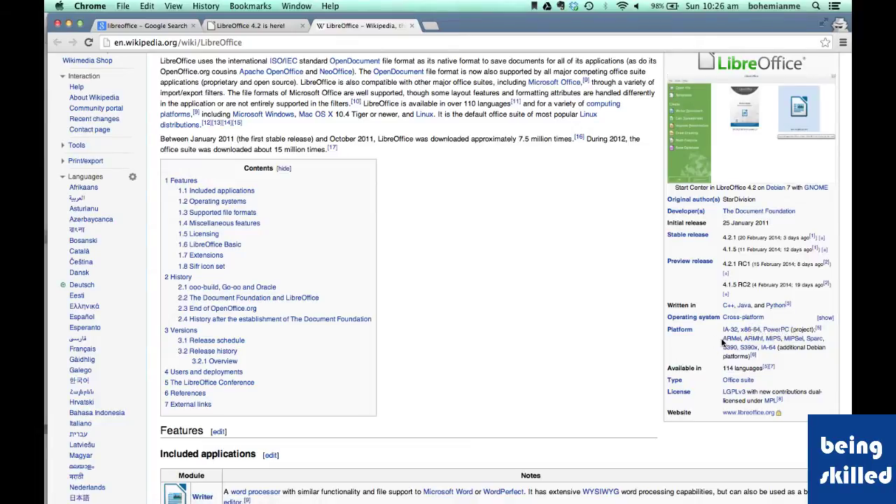
scroll(724, 342, down, 2)
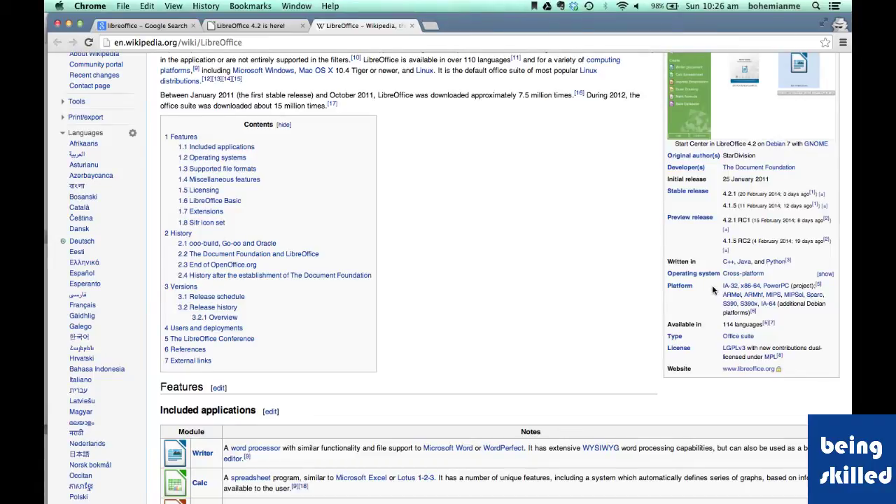
scroll(712, 285, down, 1)
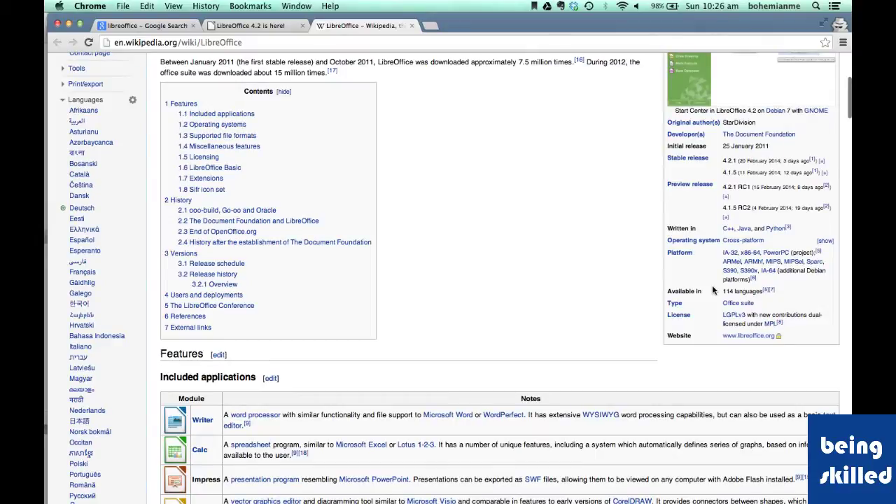
scroll(712, 289, up, 1)
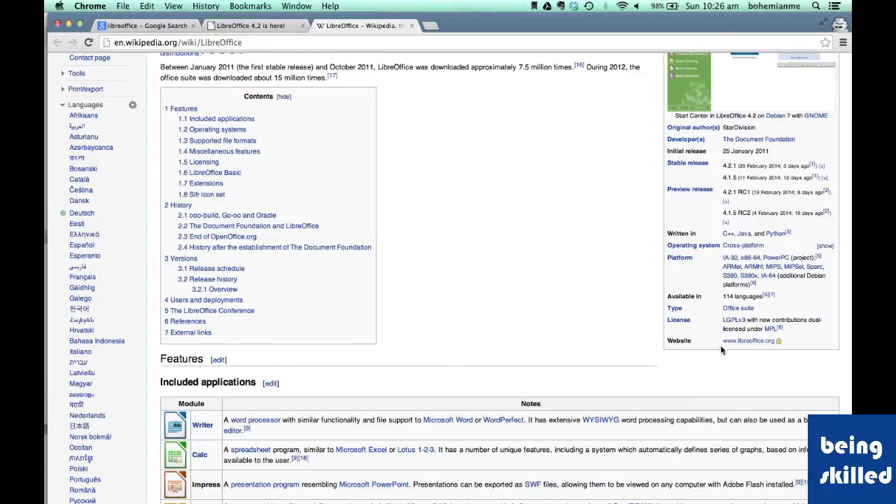
Step: Read the article's table of included applications from Writer to Base and the operating systems section
scroll(720, 345, down, 5)
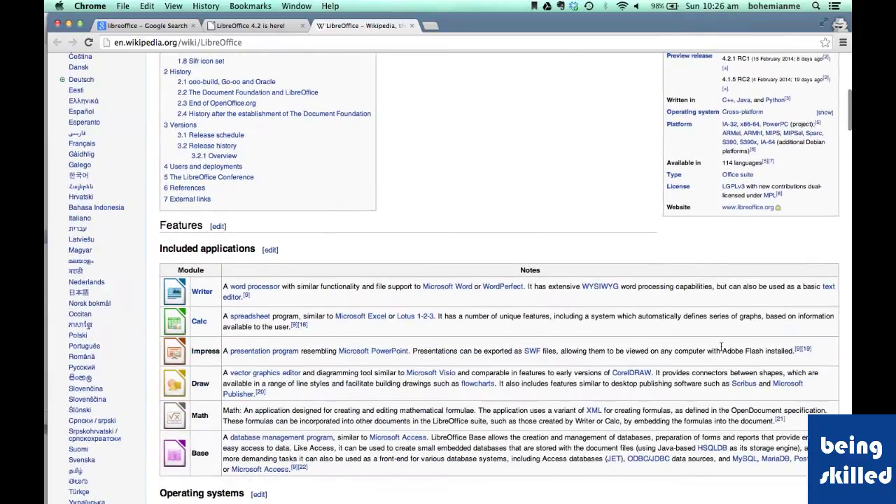
scroll(609, 320, down, 3)
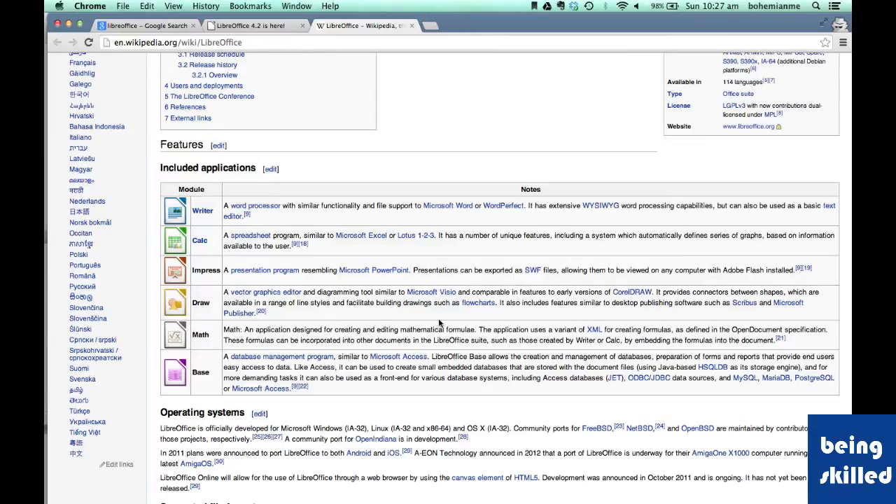
scroll(439, 323, down, 1)
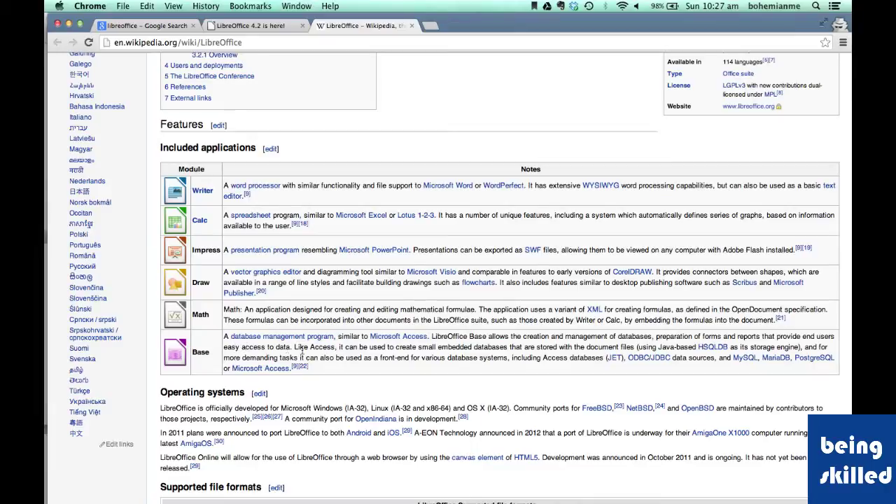
scroll(383, 363, down, 3)
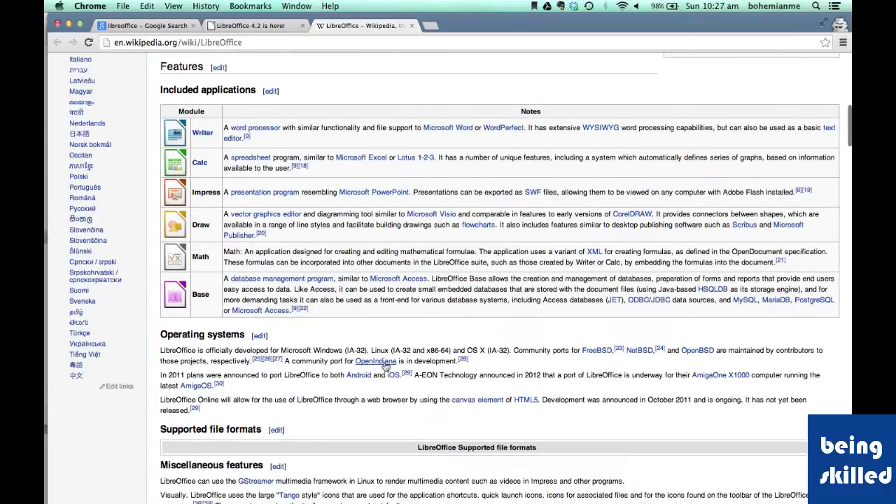
Step: Switch to the LibreOffice website and advance its home page slideshow to the Fantastic People slide
click(273, 25)
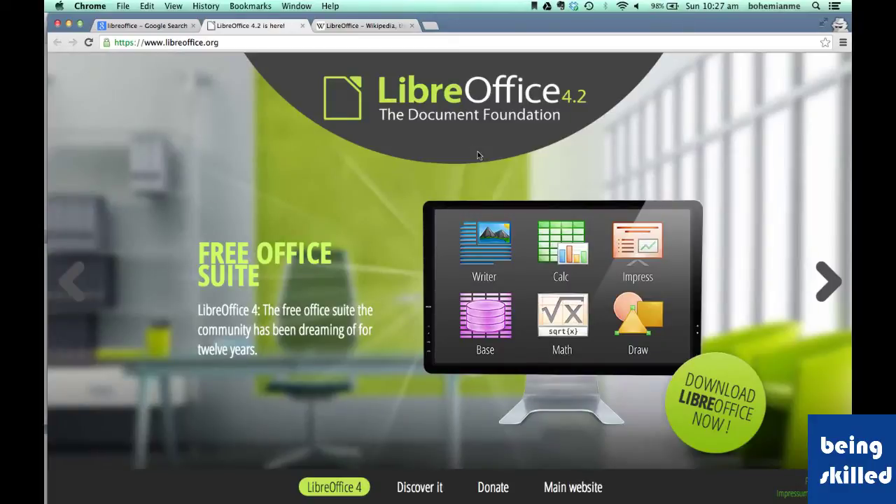
click(829, 287)
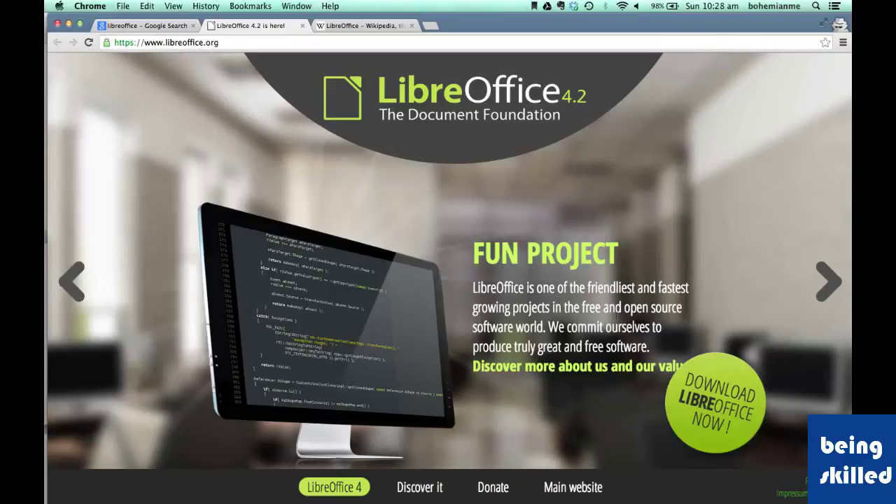
click(825, 294)
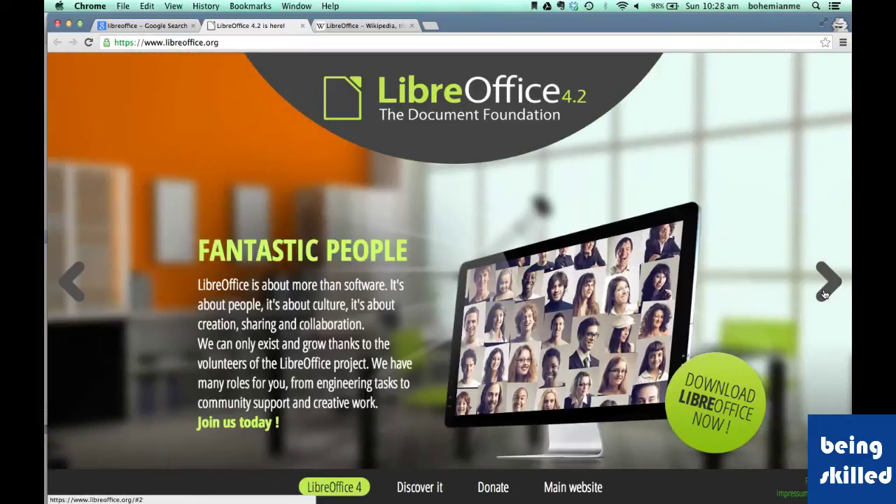
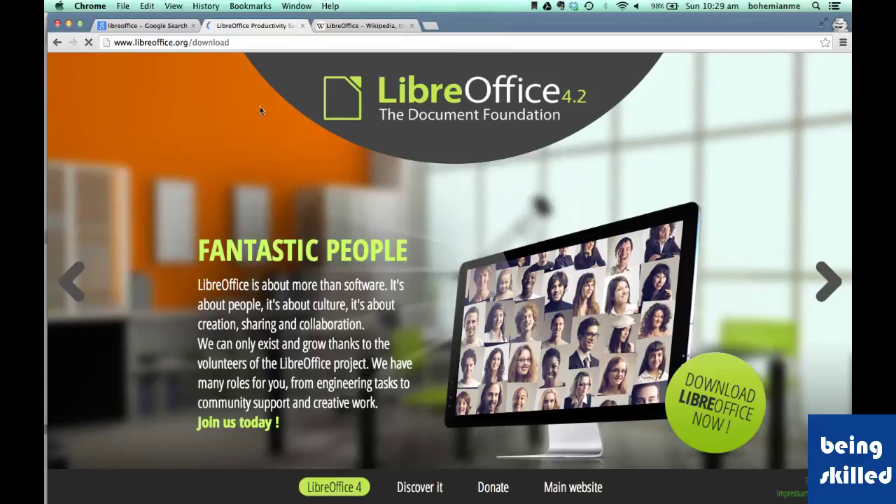
Step: Look over the LibreOffice download page's address, main installer and alternative version options
click(198, 43)
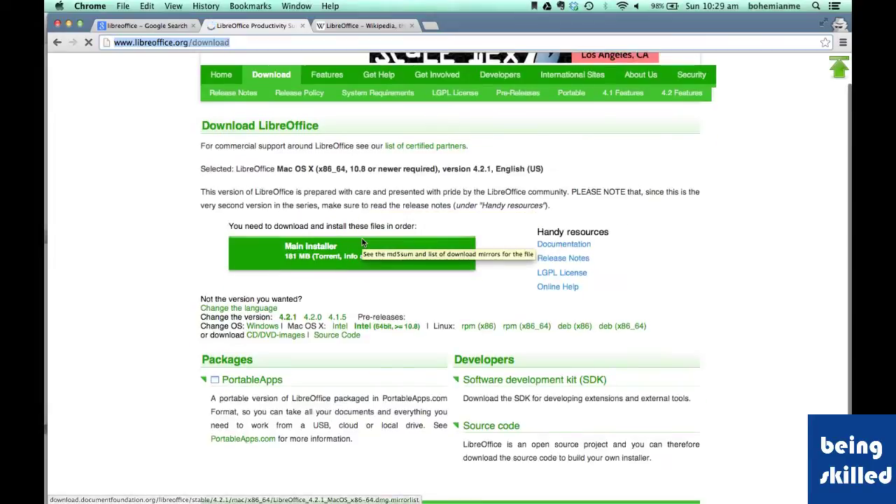
scroll(363, 241, up, 1)
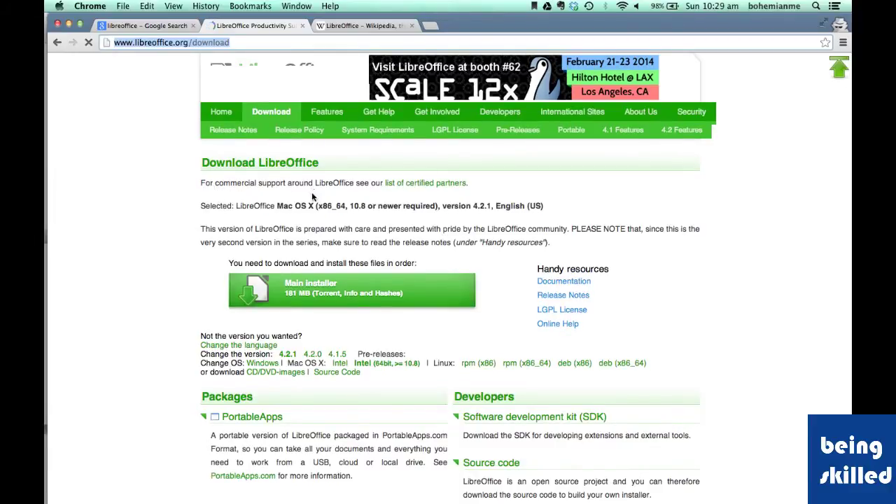
scroll(312, 197, down, 1)
scroll(312, 198, down, 1)
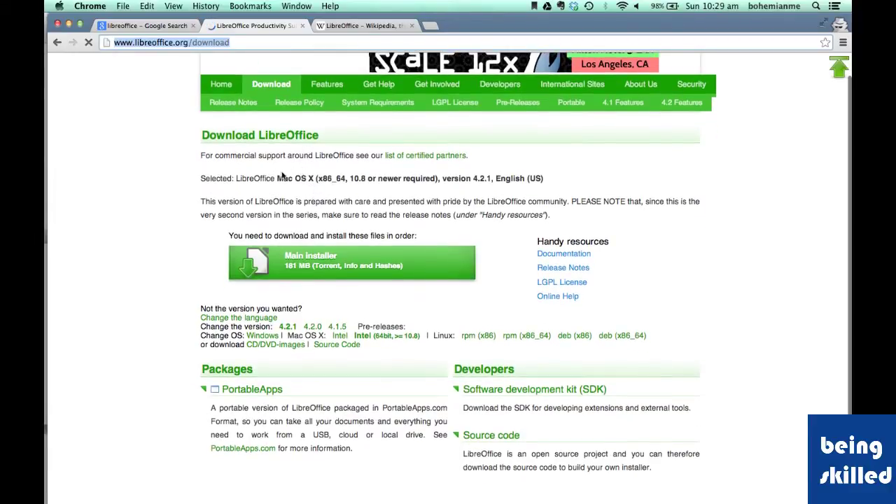
Step: Highlight the Selected line's Mac OS X platform and build details on the download page and review them
click(277, 179)
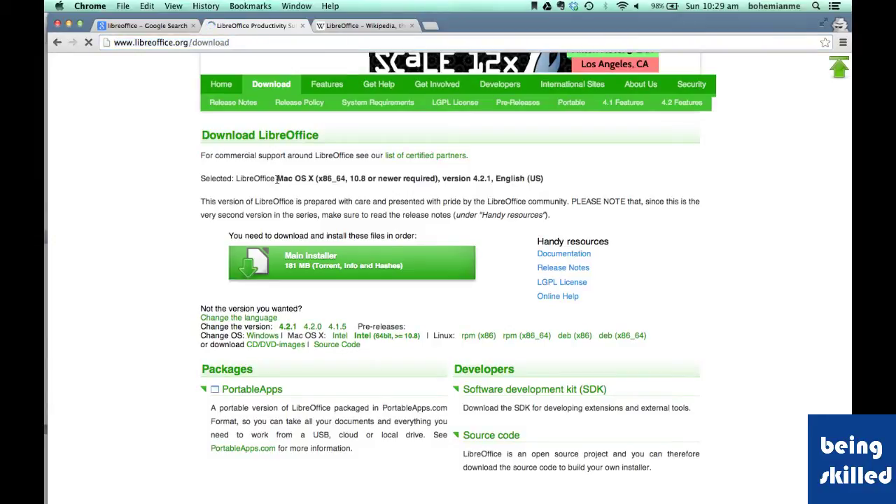
drag(277, 179, 315, 180)
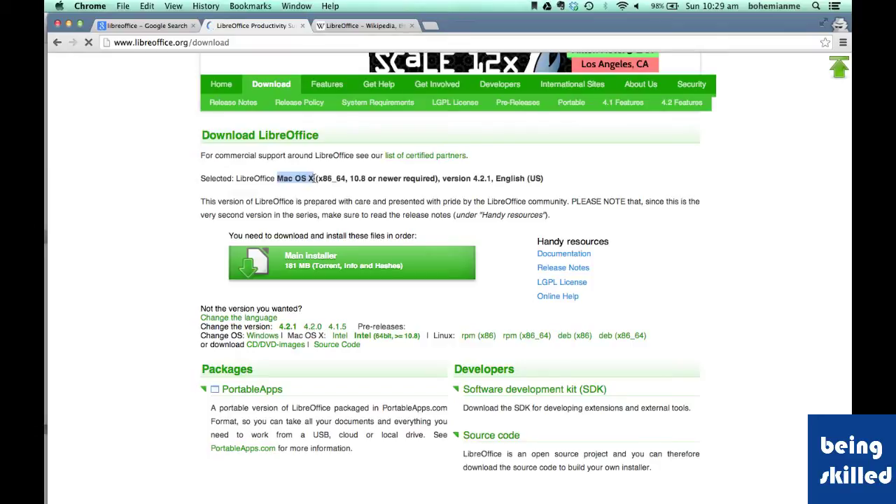
click(239, 180)
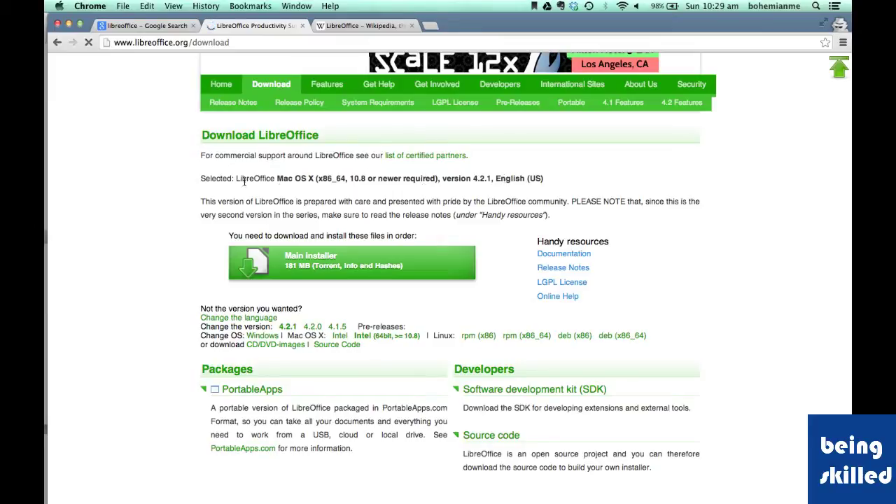
drag(234, 179, 464, 181)
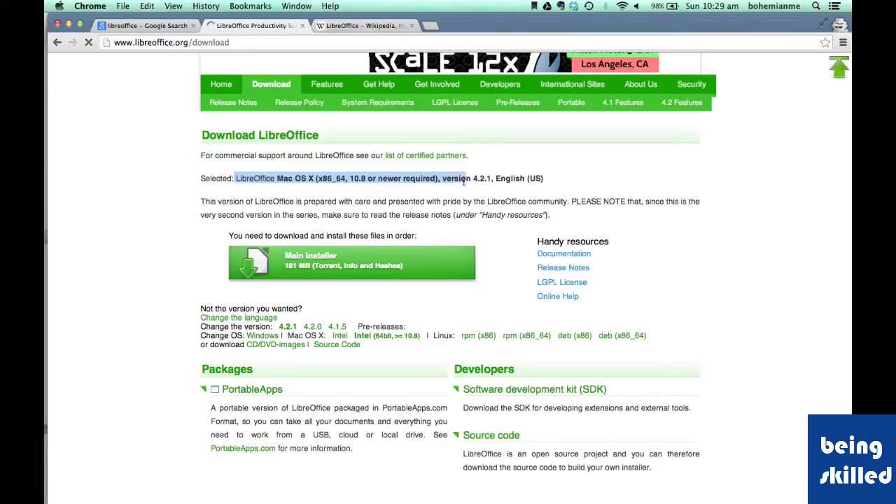
drag(464, 181, 470, 181)
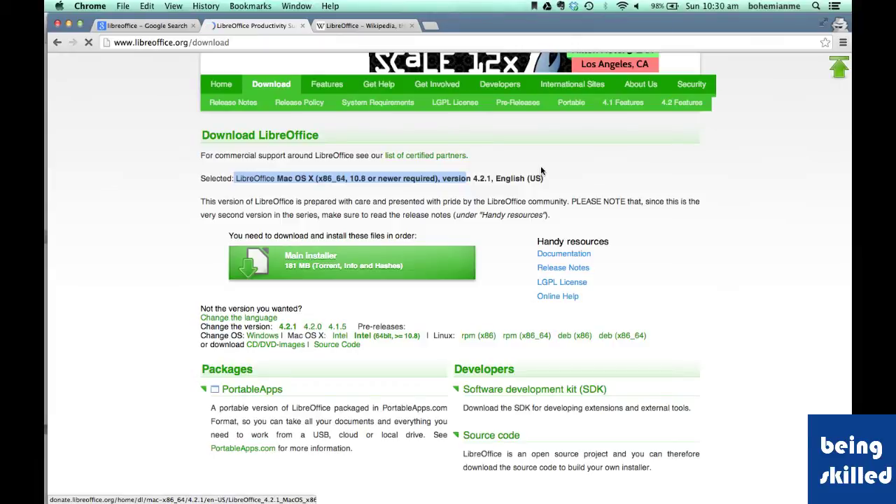
scroll(418, 317, down, 3)
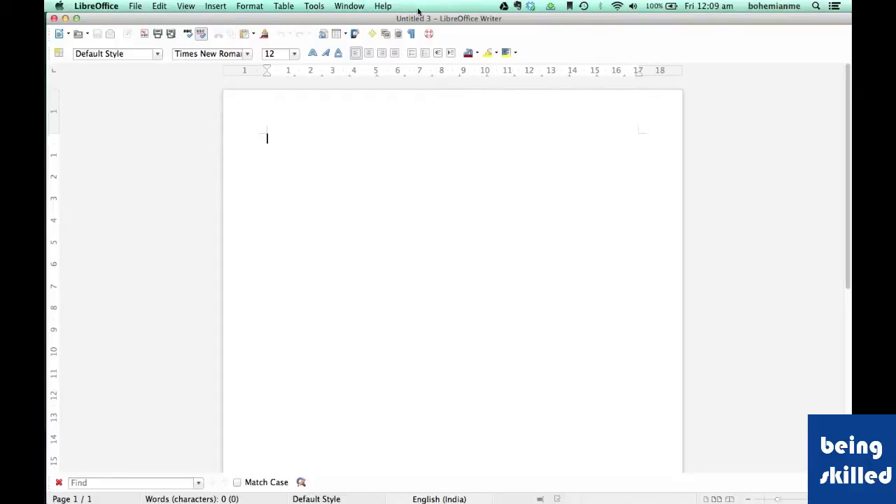
Step: In LibreOffice Writer, look through the command lists from File to Help, including the Insert commands
click(131, 6)
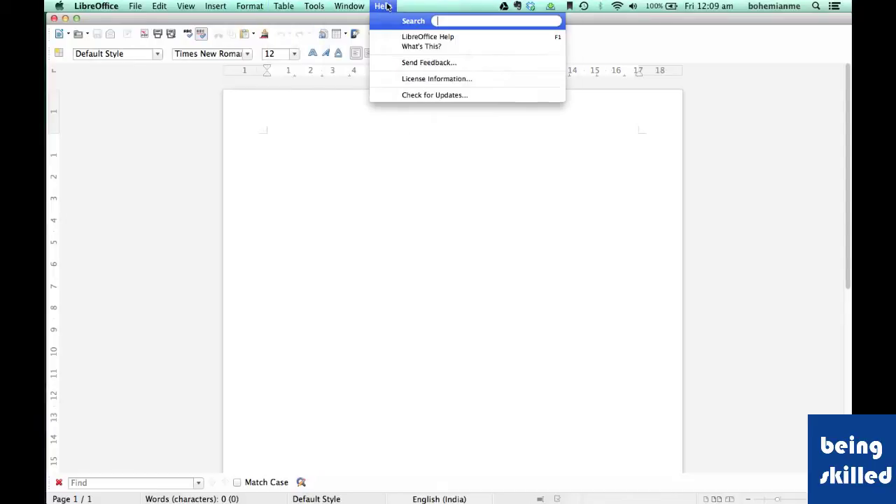
mouse_move(215, 6)
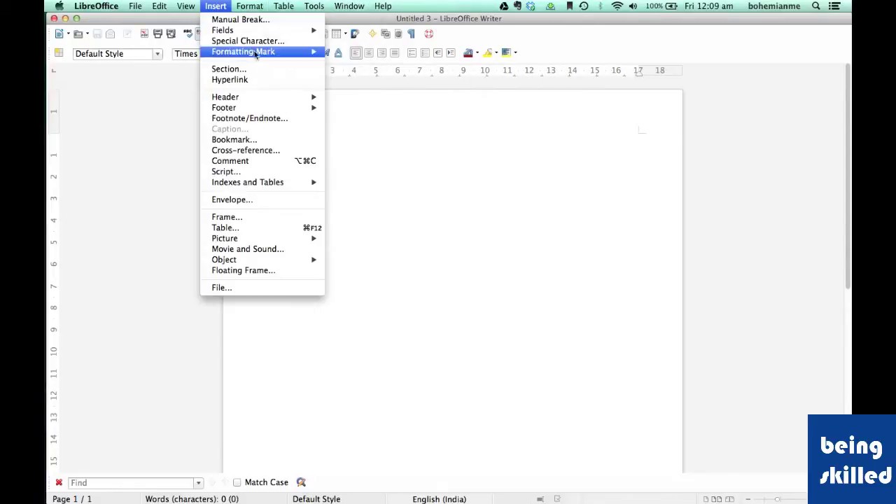
click(208, 3)
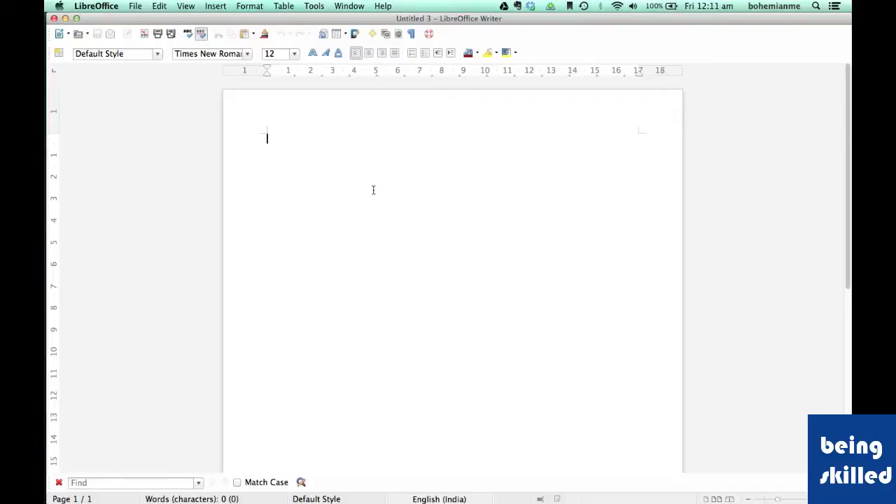
Step: Zoom in slightly on the blank Writer page
scroll(422, 224, down, 3)
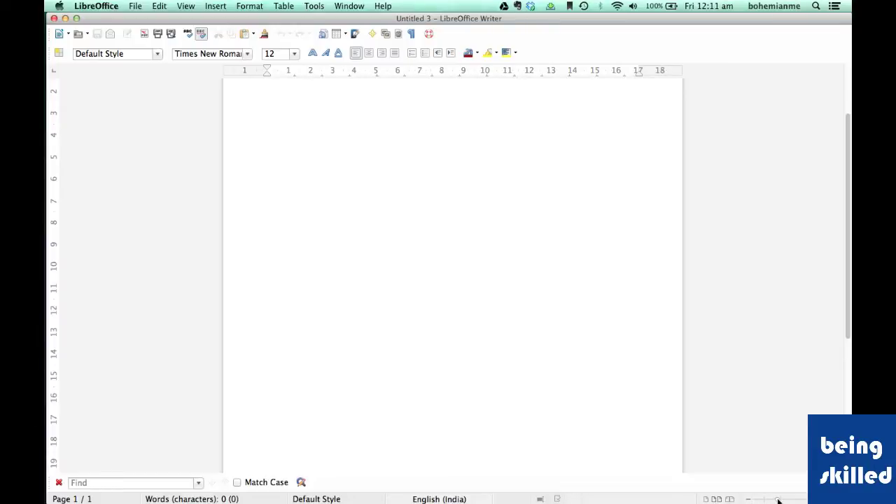
drag(777, 500, 779, 501)
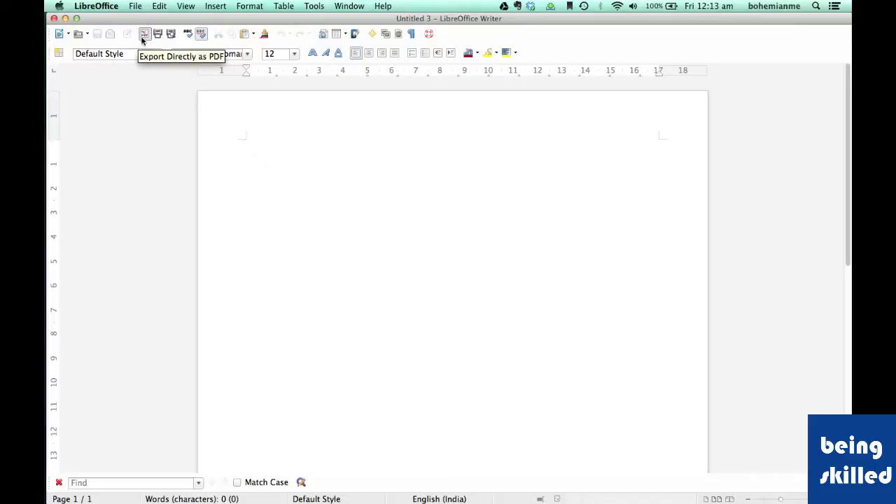
Step: Create a new blank presentation from the list of new document types
click(69, 37)
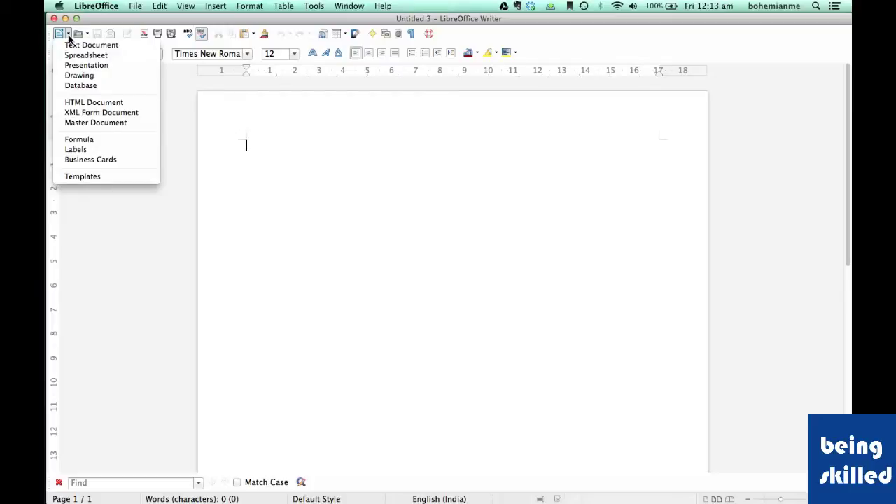
click(131, 67)
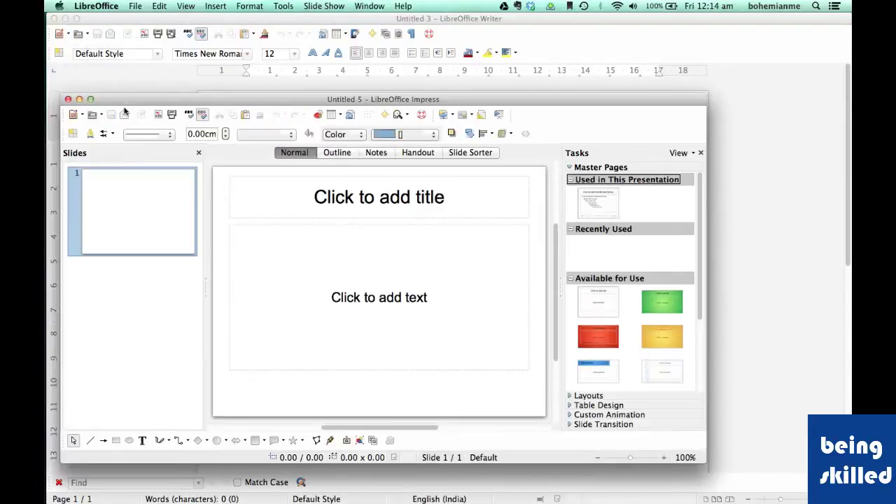
Step: Close the new presentation, and create a blank spreadsheet and close it again
click(68, 99)
click(67, 33)
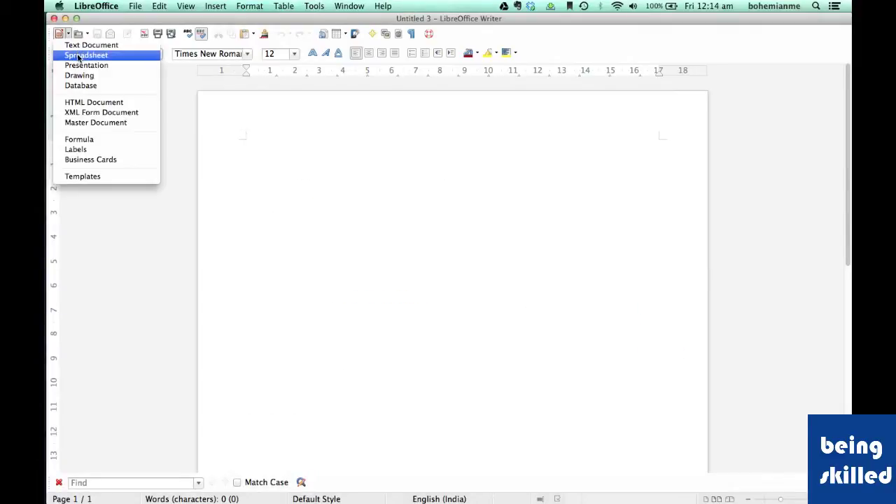
click(78, 56)
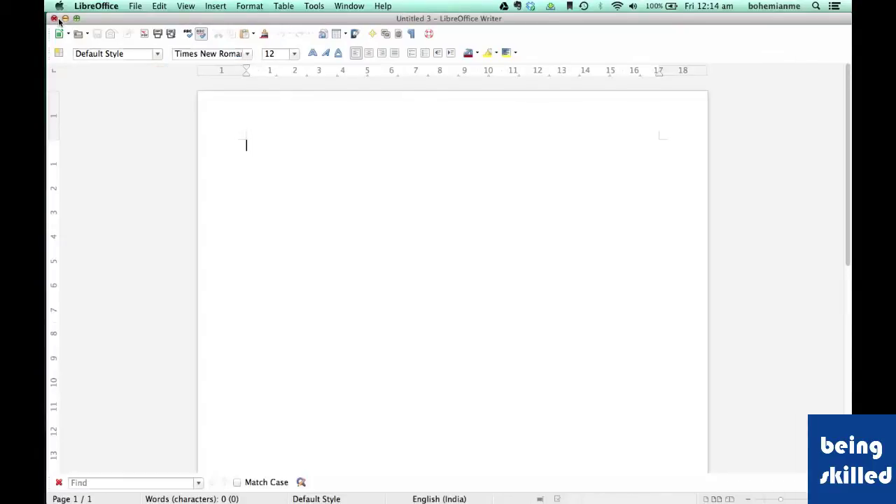
click(58, 18)
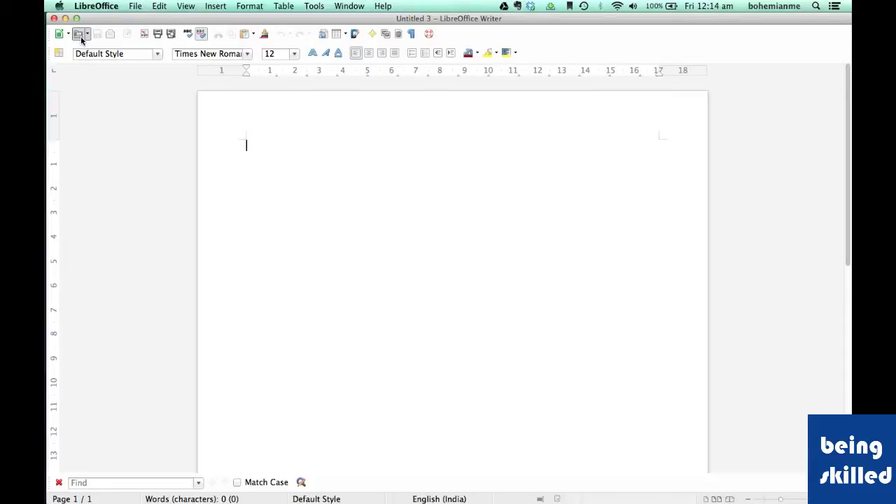
Step: Look through the favourite folders and BeingSkilled files available for opening, and cancel without opening a file
click(79, 36)
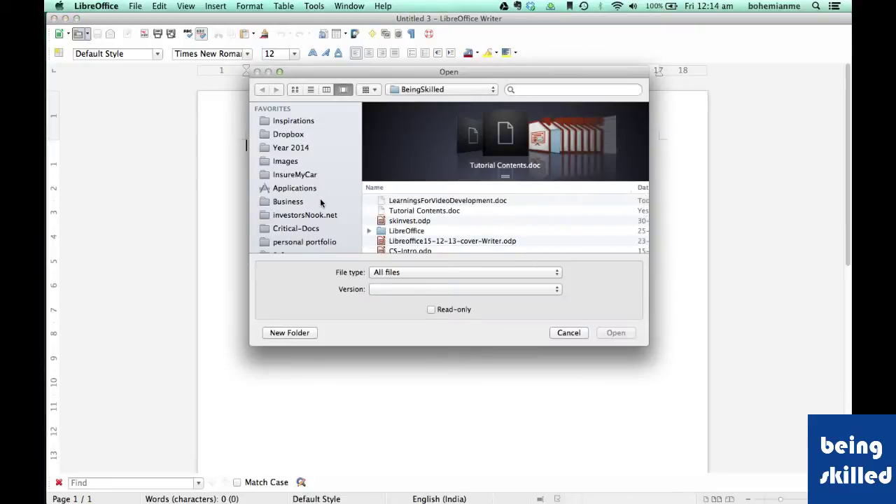
scroll(322, 202, down, 2)
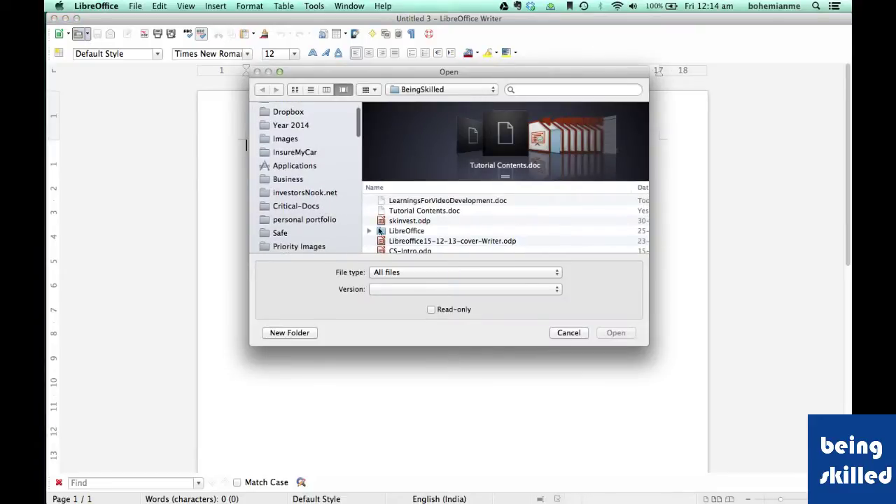
click(578, 333)
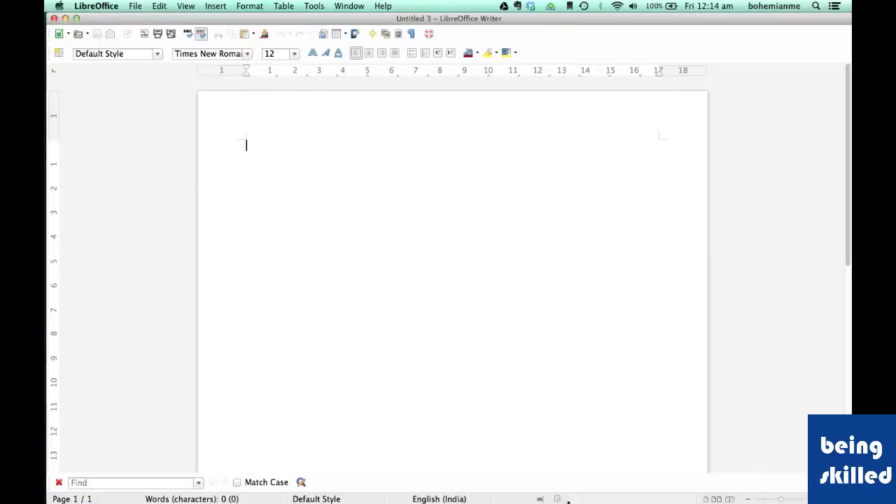
Step: Enter the text "GVGVYTGVY" on the blank page, and view the document's save options without saving
text(GVGVYTGVY)
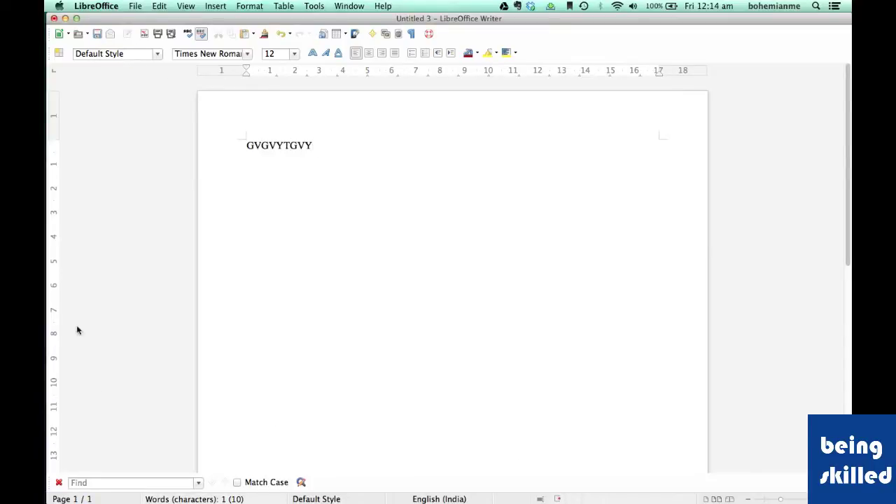
click(102, 40)
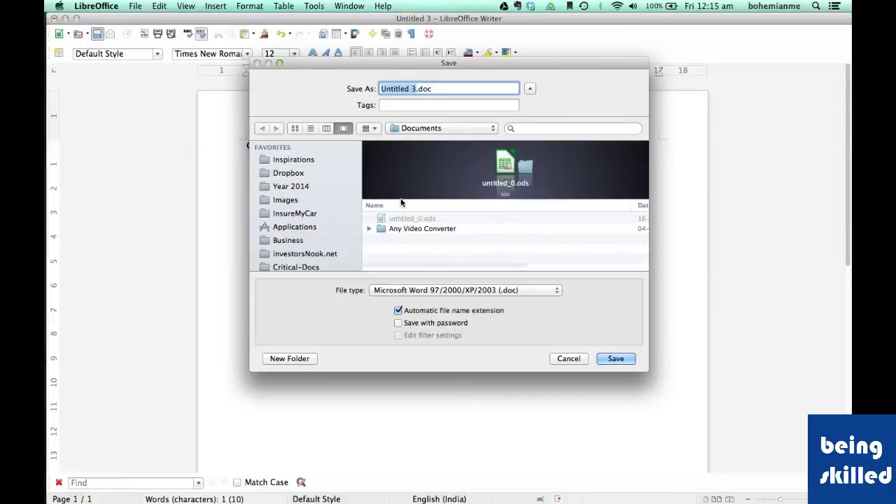
click(570, 359)
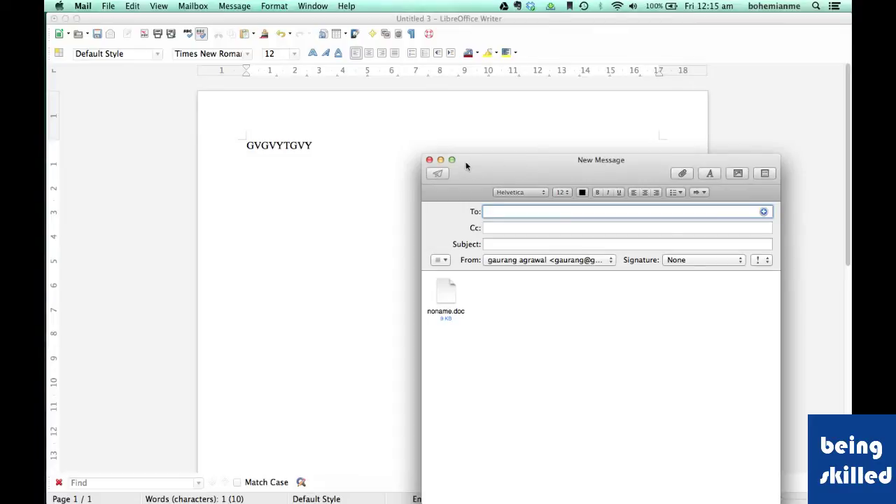
Step: Attach the document to a new e-mail message, close the message drafts unsent, and switch back to LibreOffice Writer
click(110, 36)
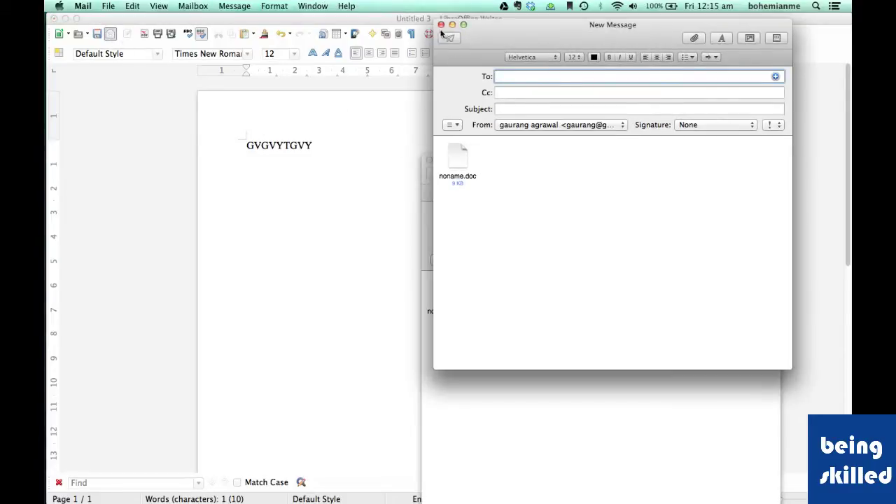
click(440, 25)
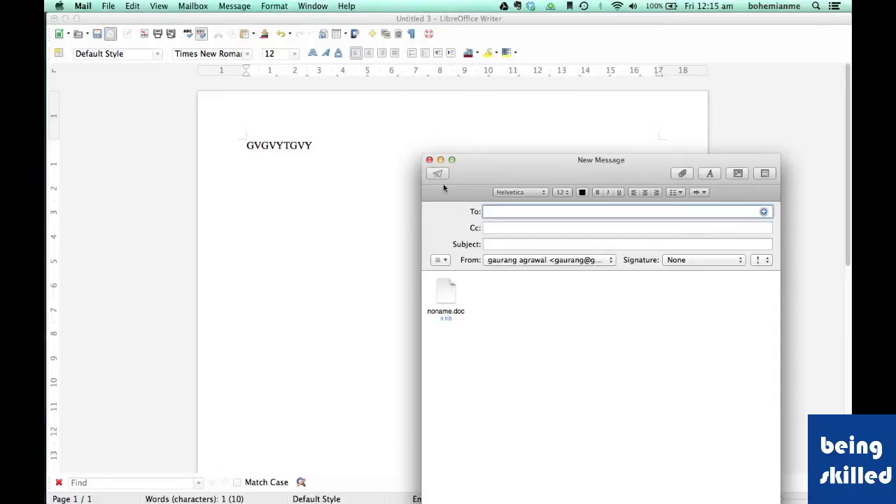
click(430, 160)
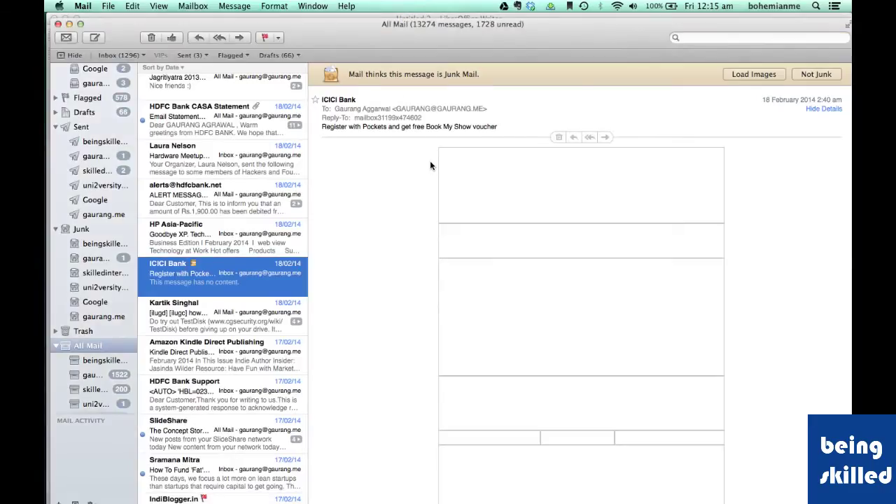
key(super+Tab)
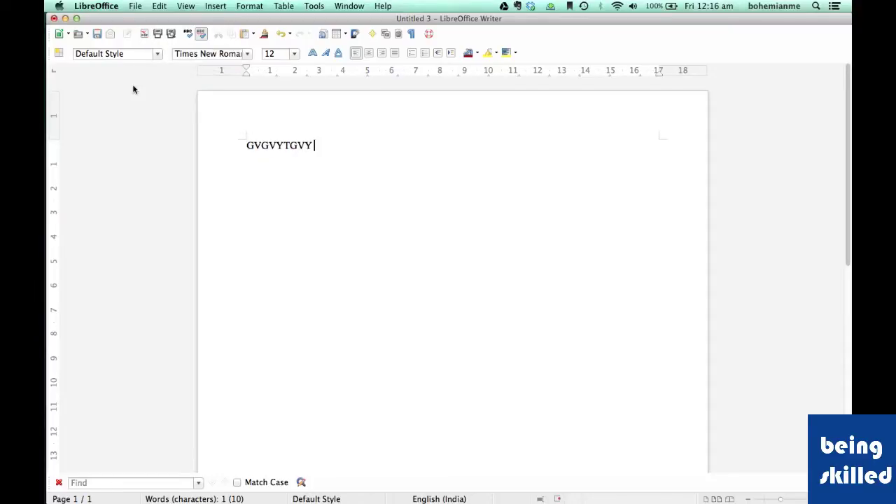
Step: Undo the text entry, and show the empty page in Page Preview before returning to editing
key(super+z)
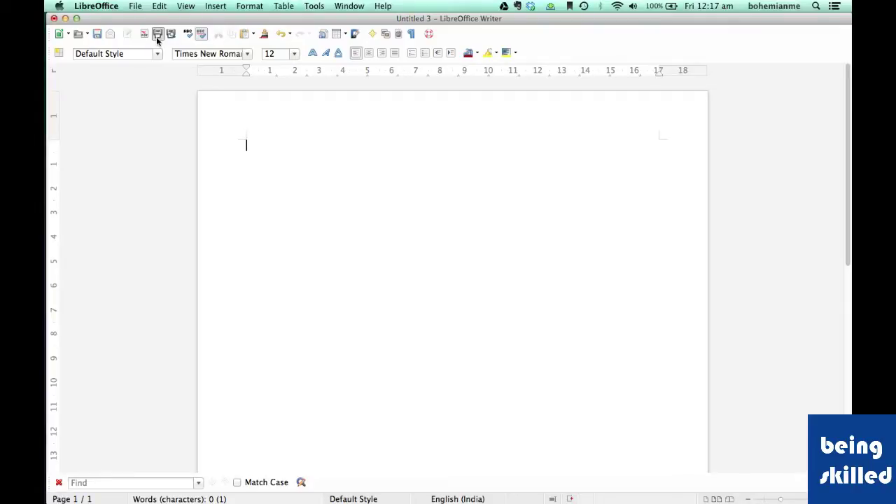
click(156, 37)
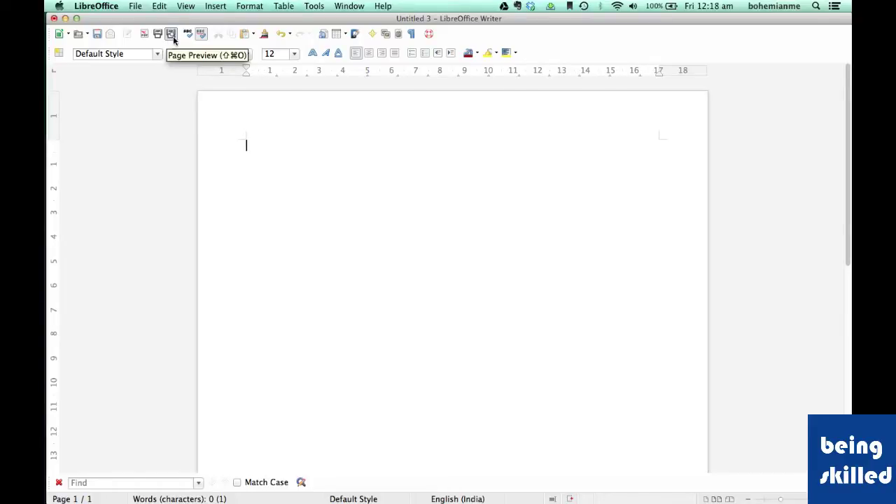
click(172, 34)
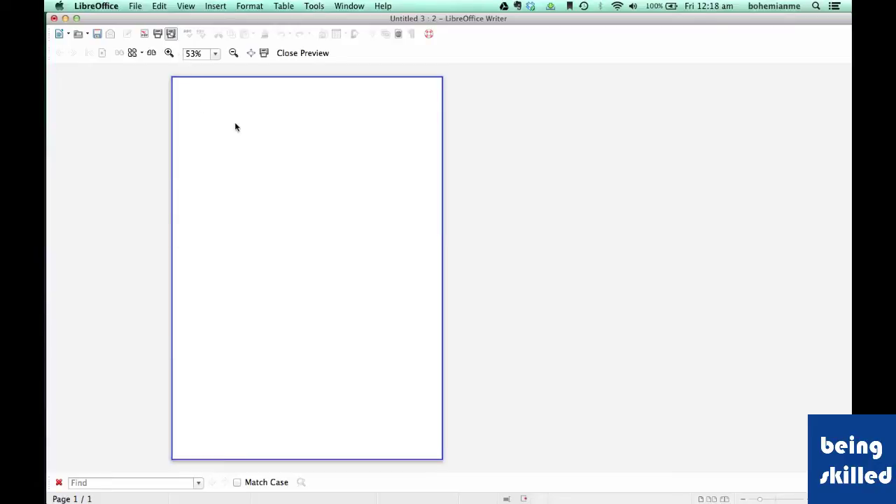
click(300, 54)
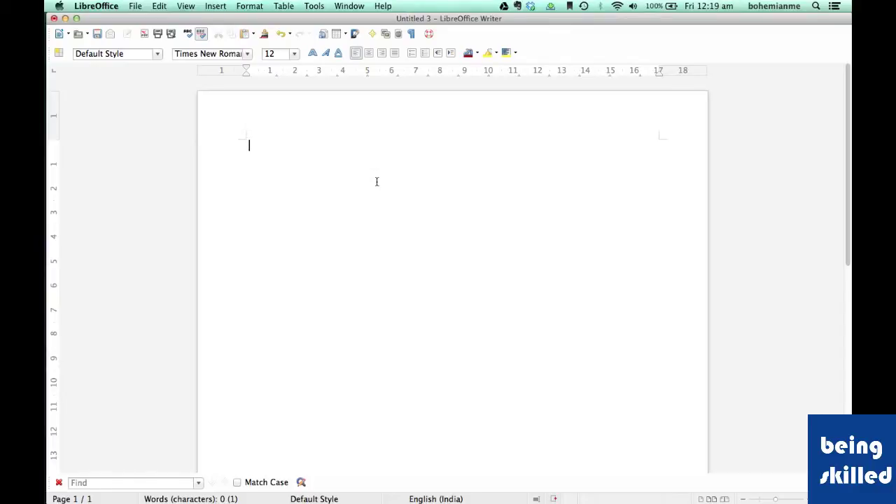
Step: Run a spelling and grammar check on the empty page, and enter the sample text "Uygyug uhuh uhiuhu hut down"
click(189, 34)
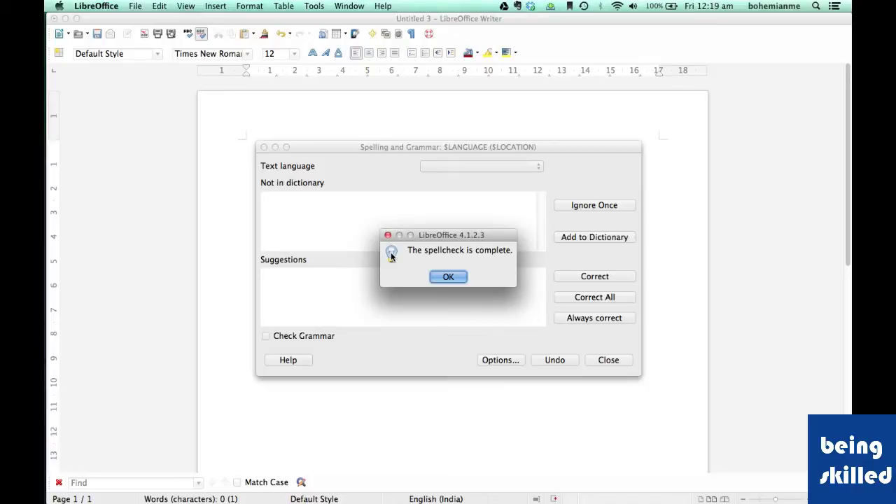
click(448, 277)
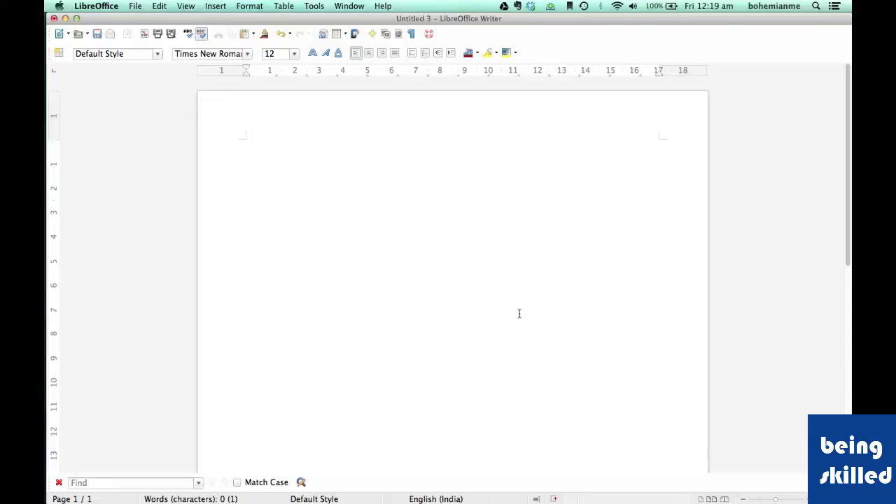
text(Uygyug uhuh uhiuhu)
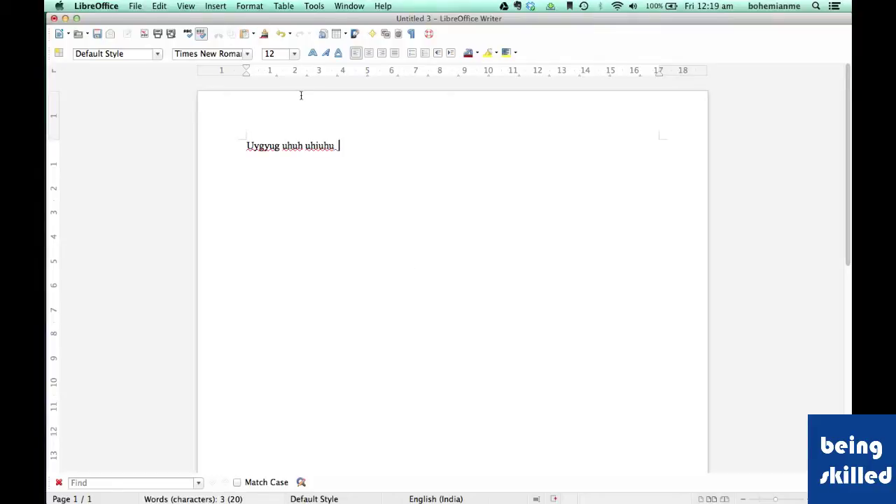
drag(360, 172, 252, 136)
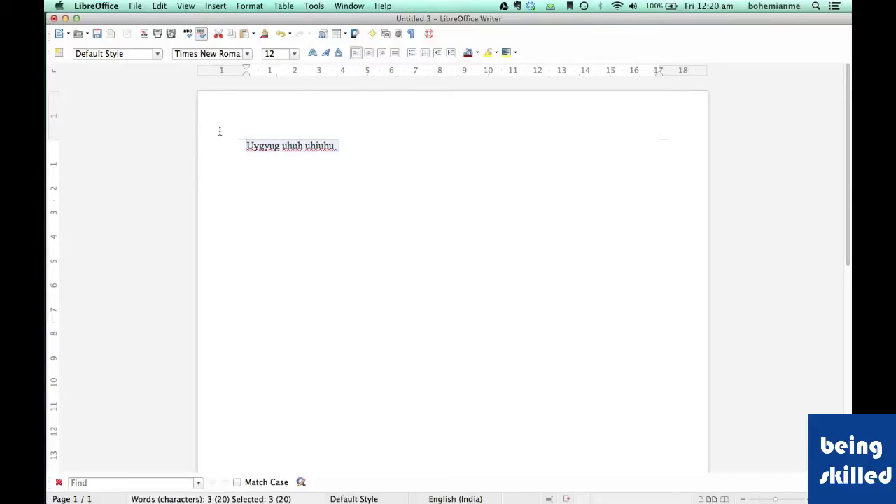
click(357, 170)
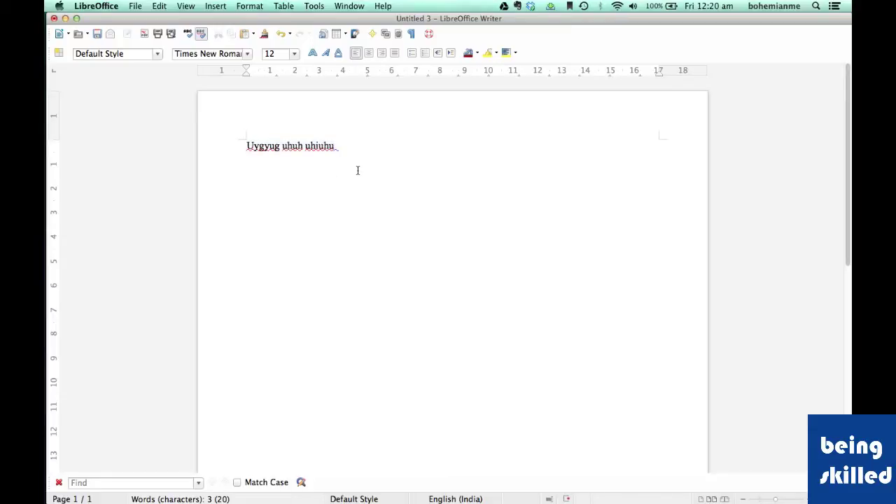
text(hut down)
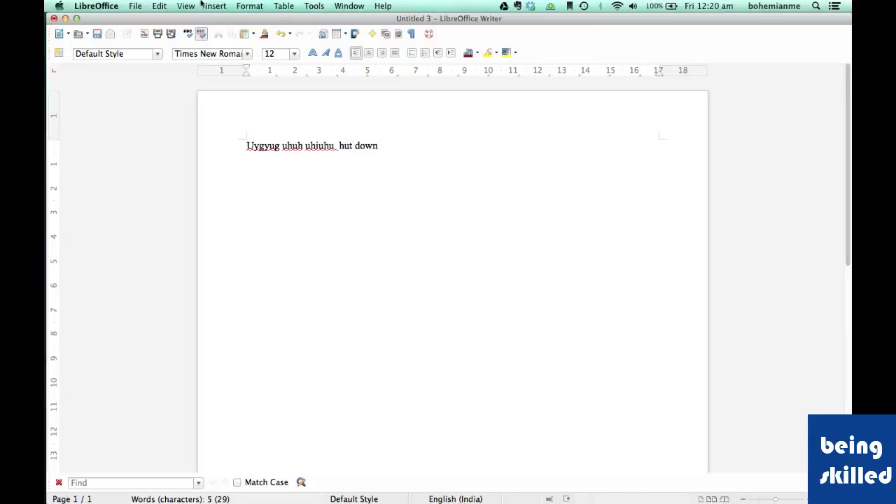
Step: Start a spelling and grammar check of the sample text and correct "Uygyug" to the suggestion "Muggy"
click(188, 33)
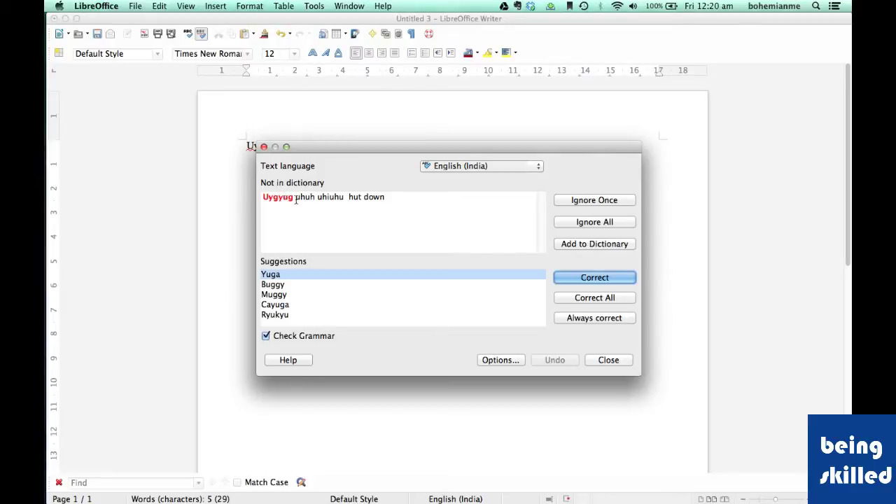
click(292, 295)
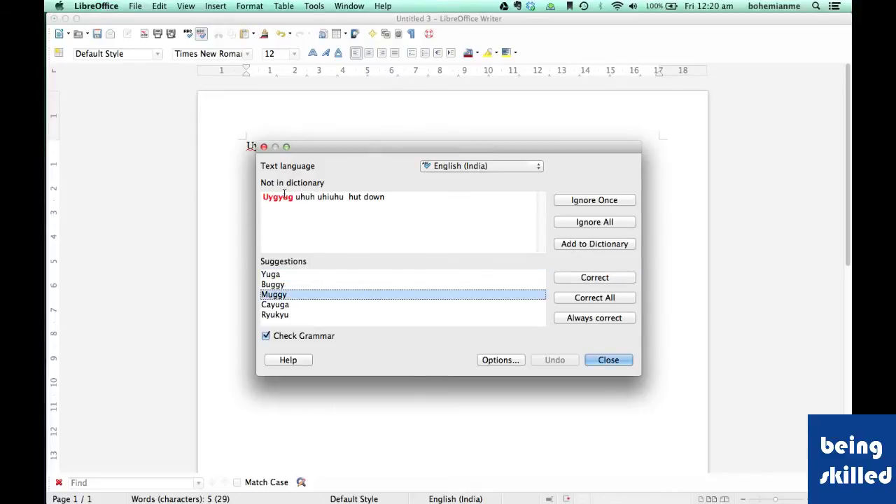
click(284, 196)
click(314, 294)
click(594, 278)
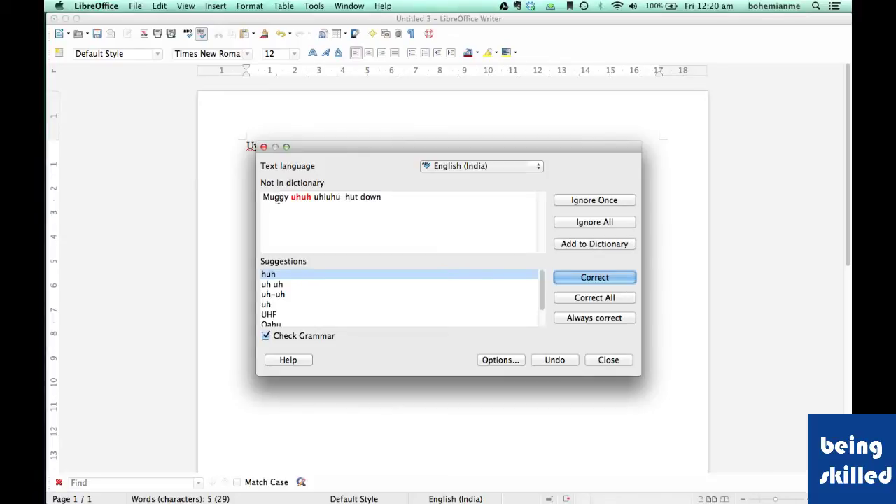
Step: Correct "uhuh" to "Oahu" and all occurrences of "uhiuhu" to "chihuahua", and end the spelling check
scroll(308, 283, down, 1)
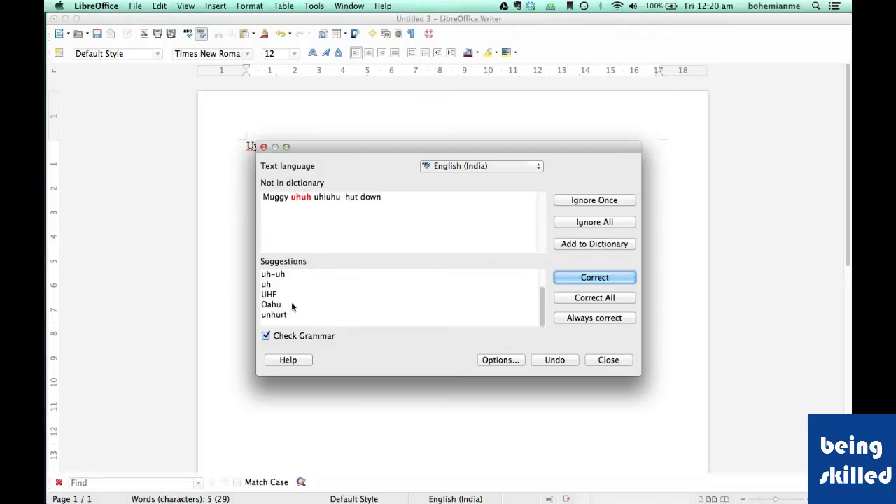
click(295, 306)
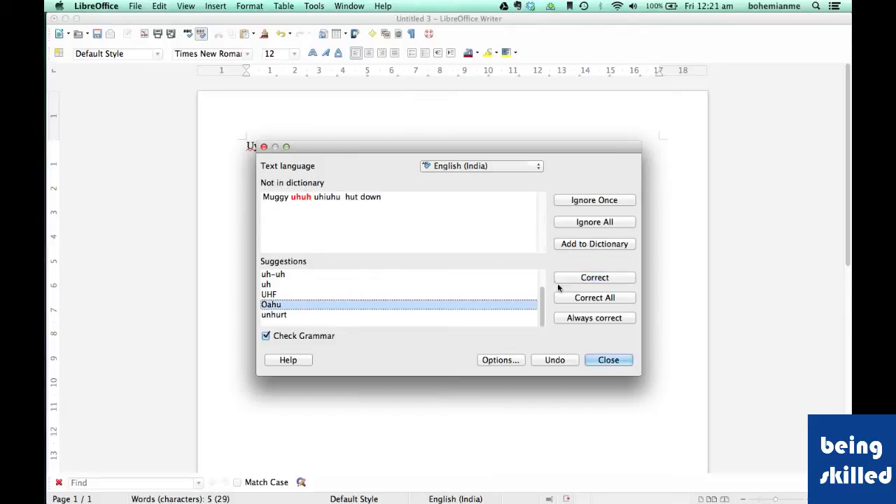
click(589, 280)
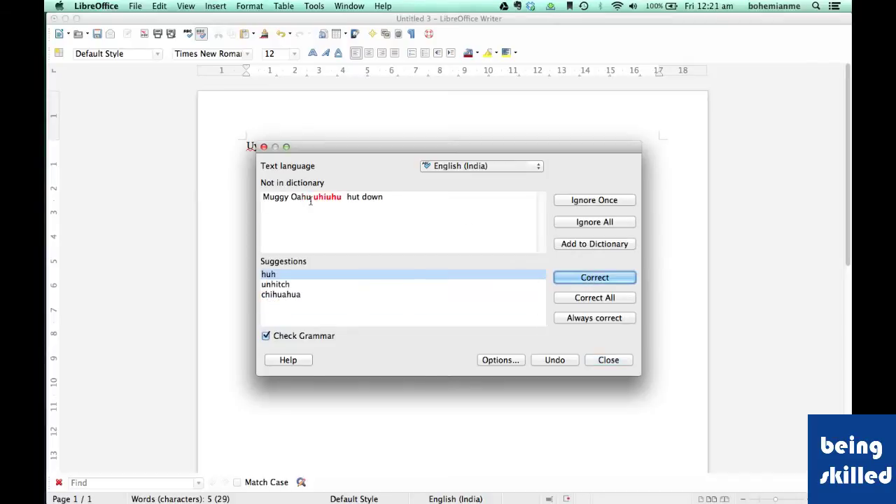
click(309, 294)
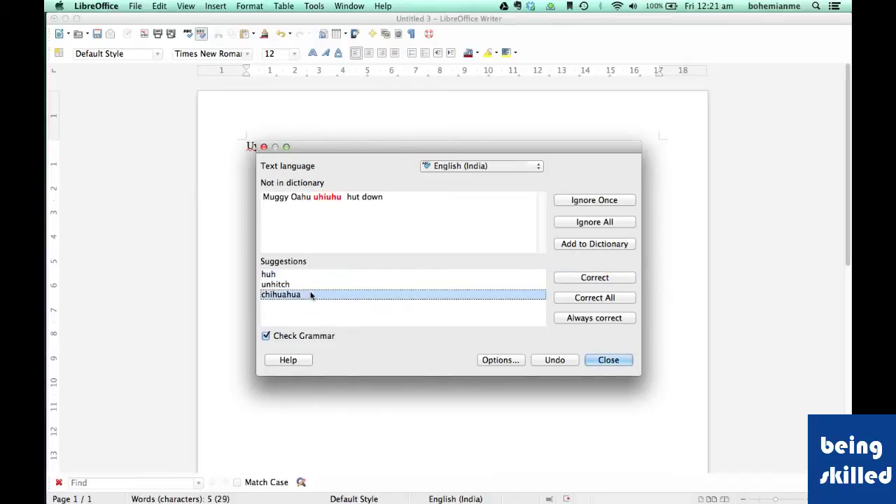
click(563, 298)
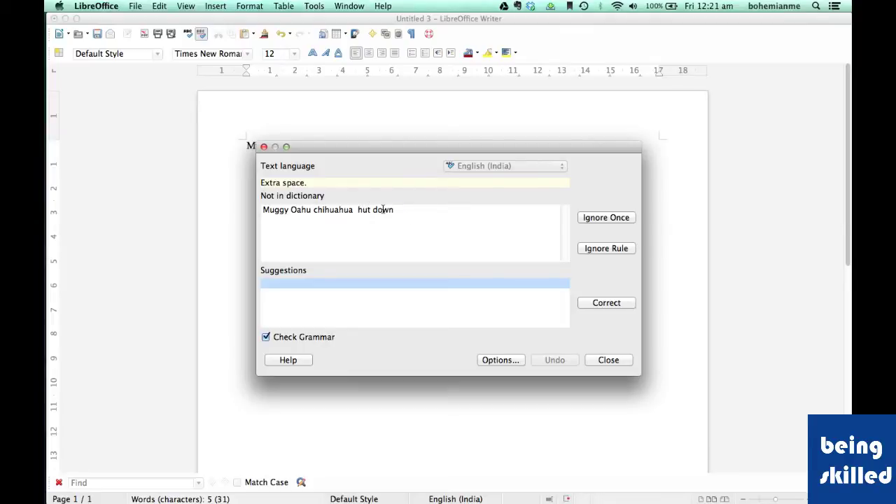
click(608, 360)
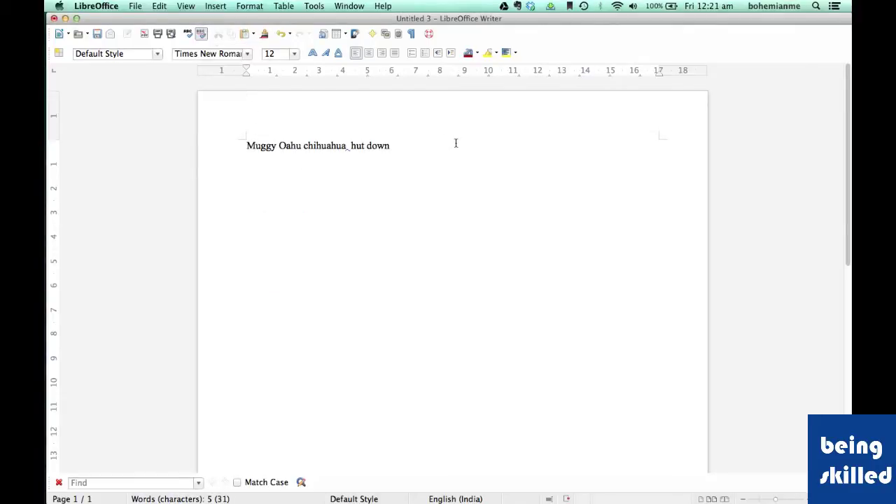
Step: Append "uhuhu ijij" to the line and turn off automatic spellchecking, and run a manual check without making corrections
text(uhuhu ijij)
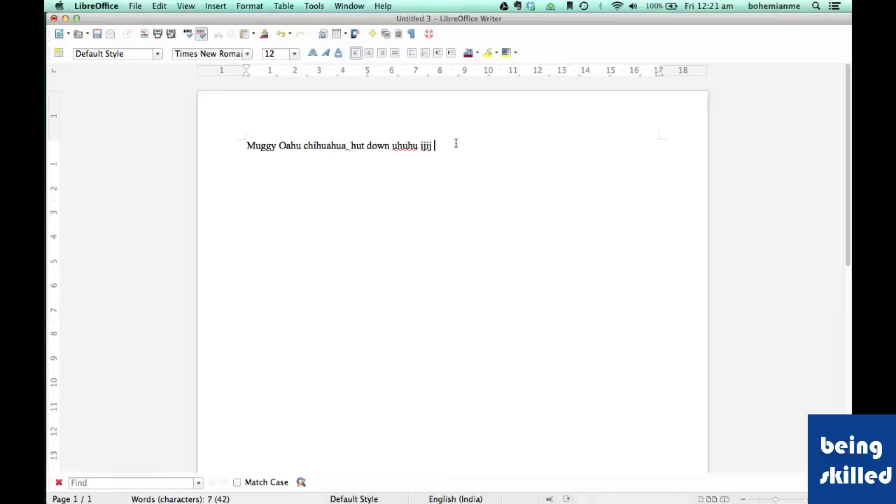
click(200, 34)
click(189, 37)
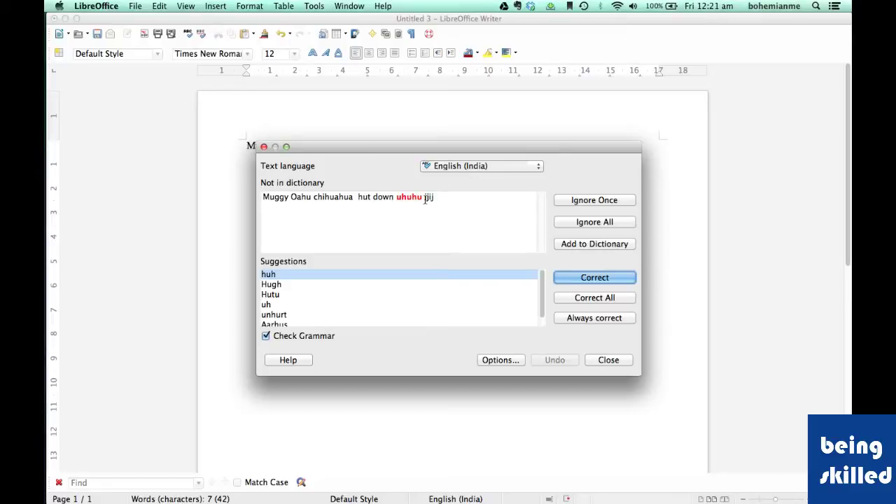
click(616, 360)
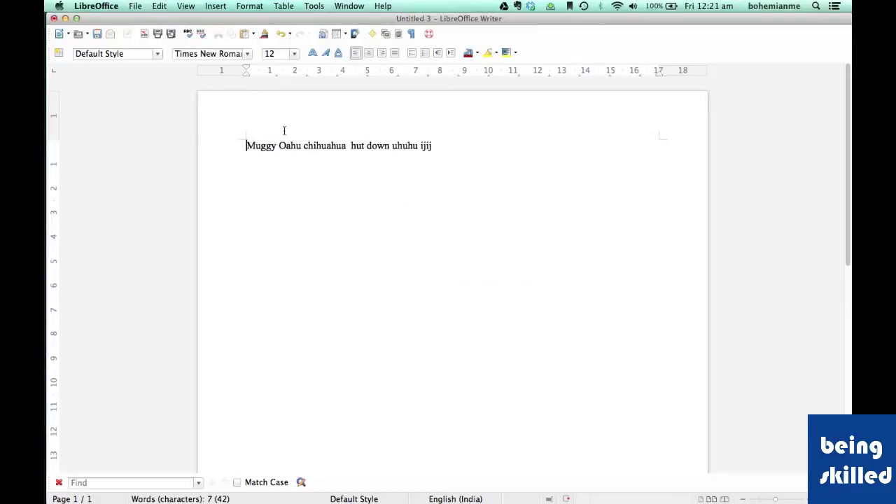
Step: Turn automatic spellchecking back on for the misspelled sample line
click(201, 33)
click(483, 175)
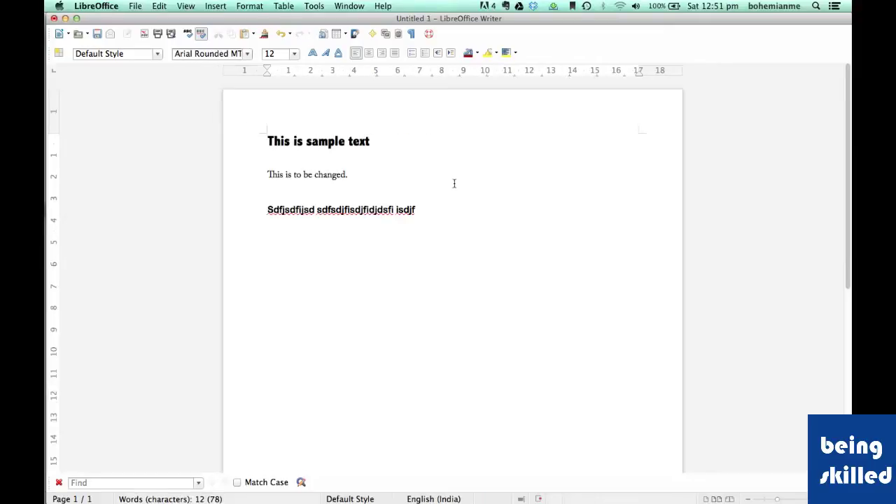
Step: Copy the formatting of "This is sample text" onto the line "This is to be changed." with the Format Paintbrush
click(442, 196)
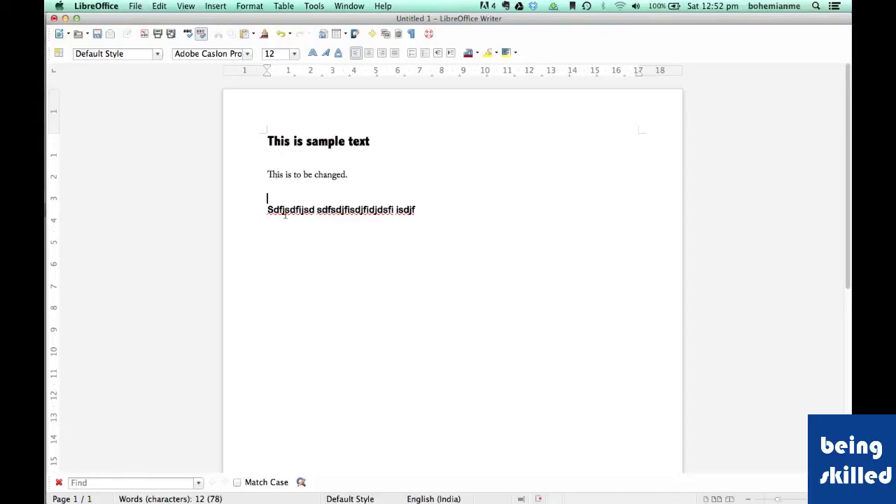
click(267, 141)
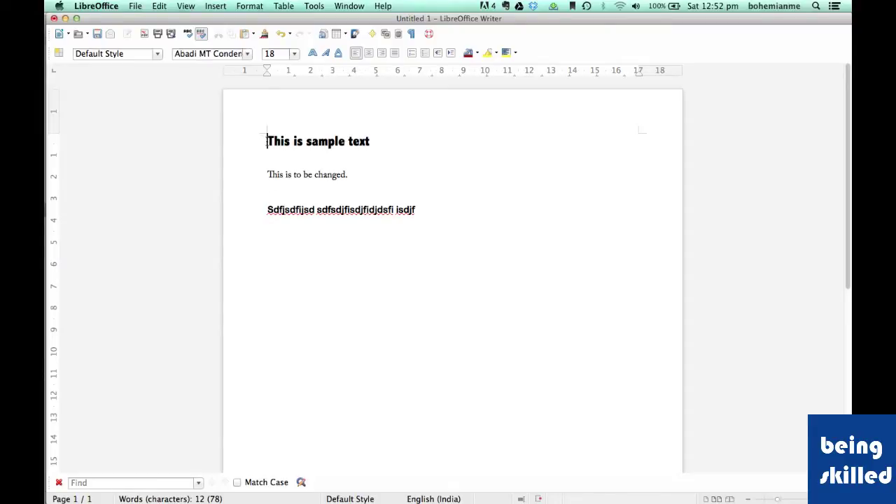
shift+click(377, 141)
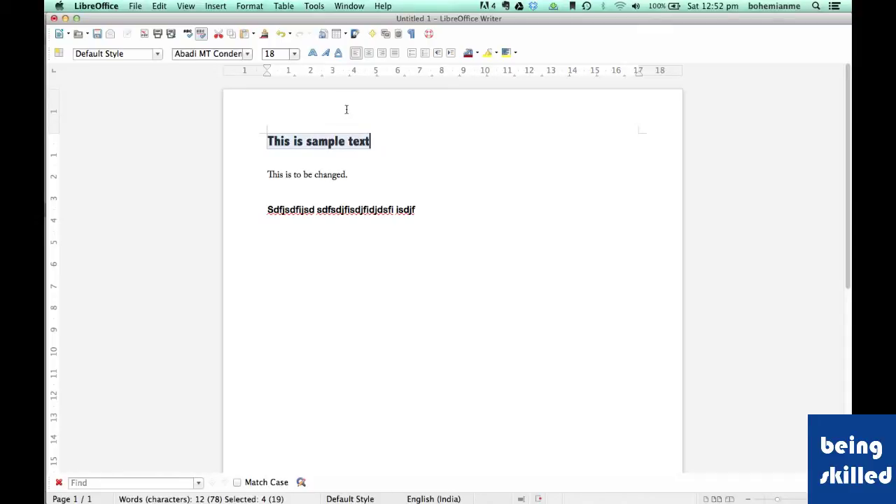
click(264, 34)
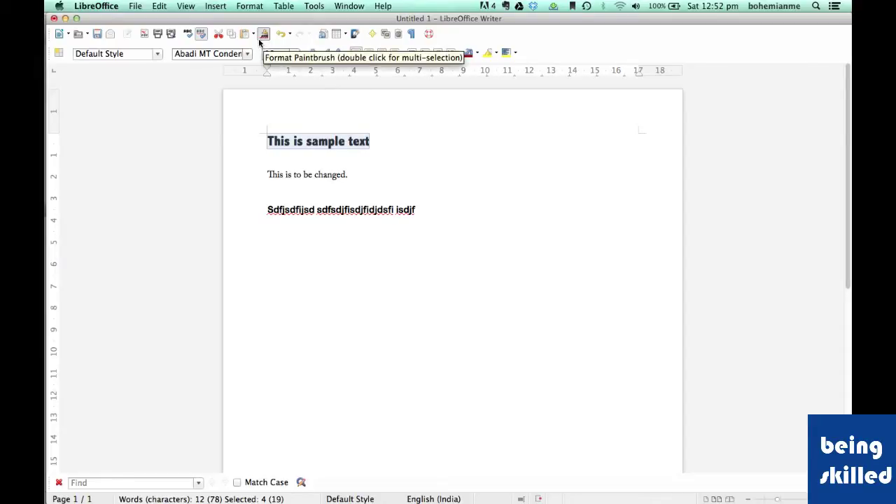
click(273, 174)
drag(273, 174, 355, 177)
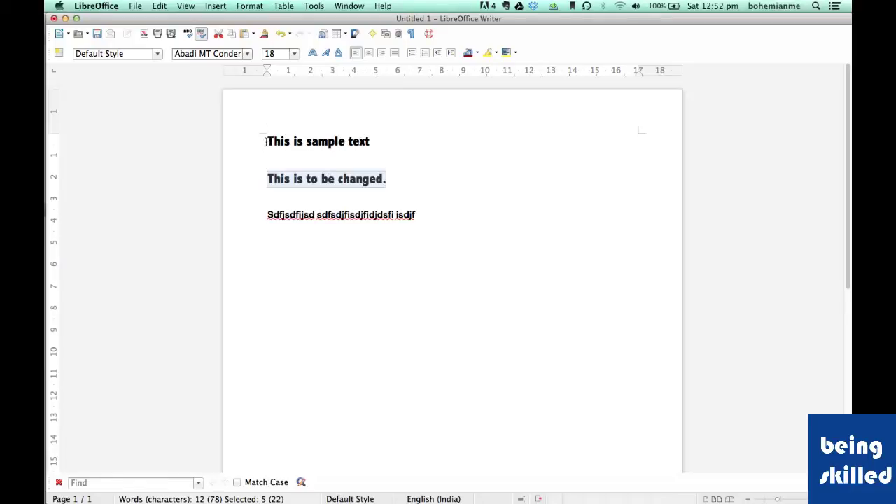
drag(268, 142, 374, 140)
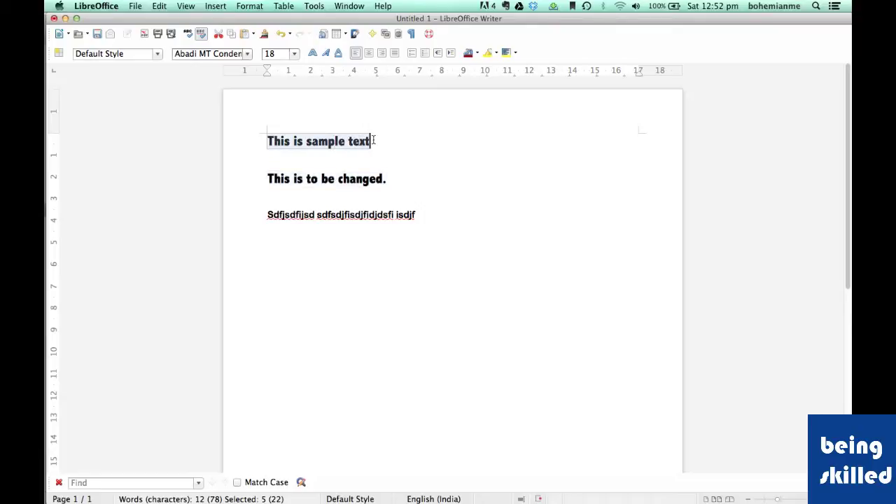
click(373, 140)
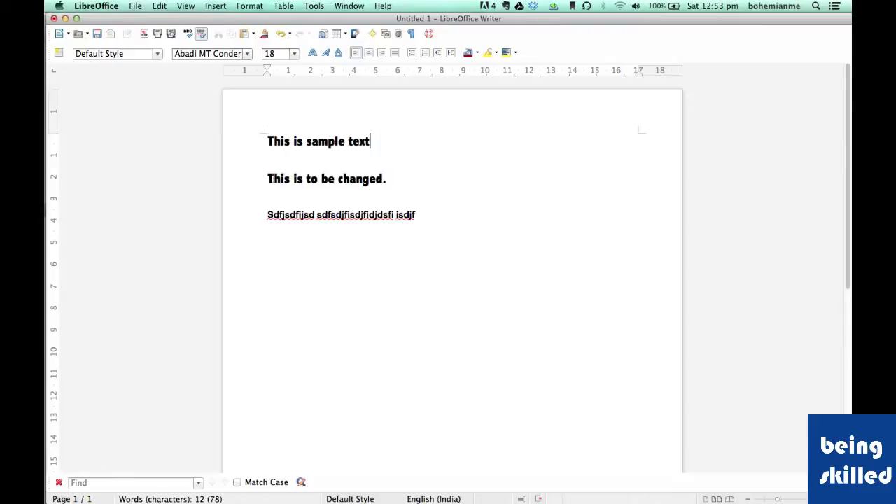
Step: Copy the formatting of the third text line onto "This is to be changed." with the Format Paintbrush
drag(268, 214, 421, 215)
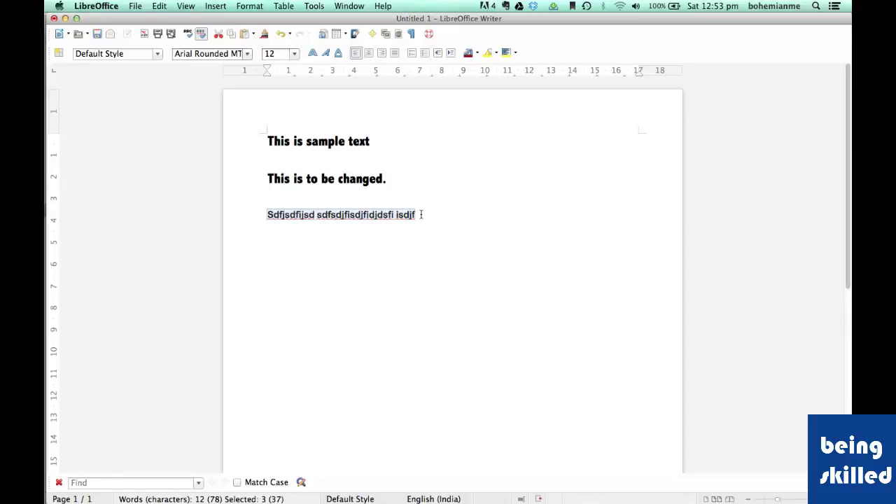
click(263, 37)
drag(267, 179, 390, 183)
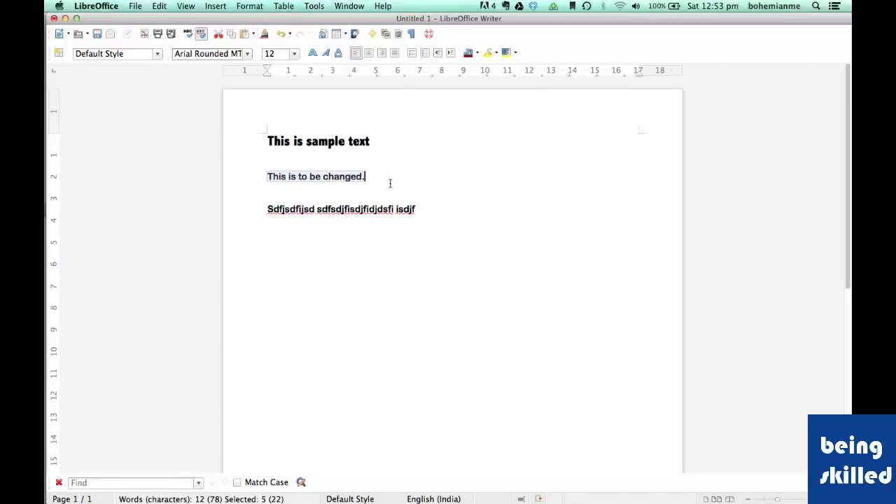
Step: Copy the formatting of "This is sample text" onto the third text line with the Format Paintbrush
click(268, 141)
drag(268, 140, 377, 141)
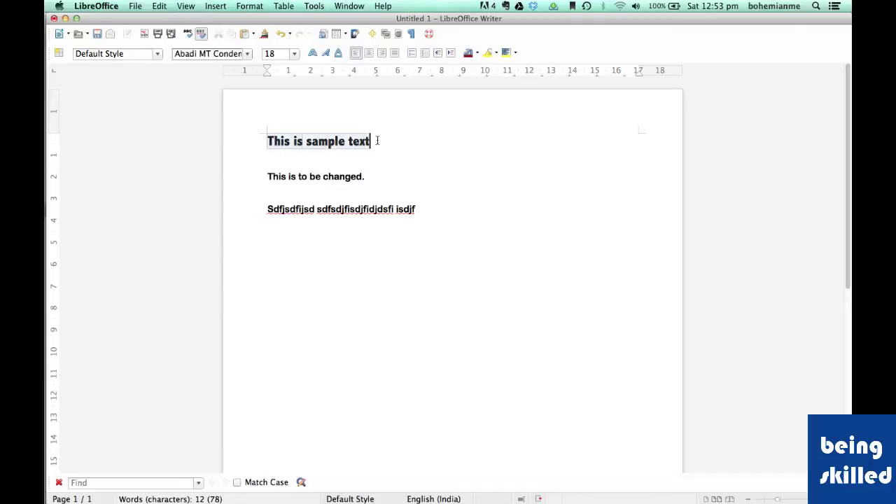
click(264, 35)
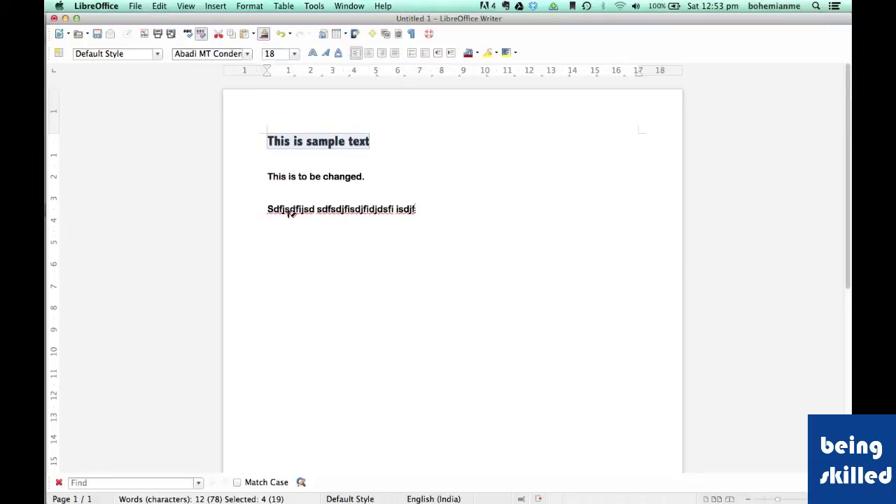
drag(268, 208, 420, 208)
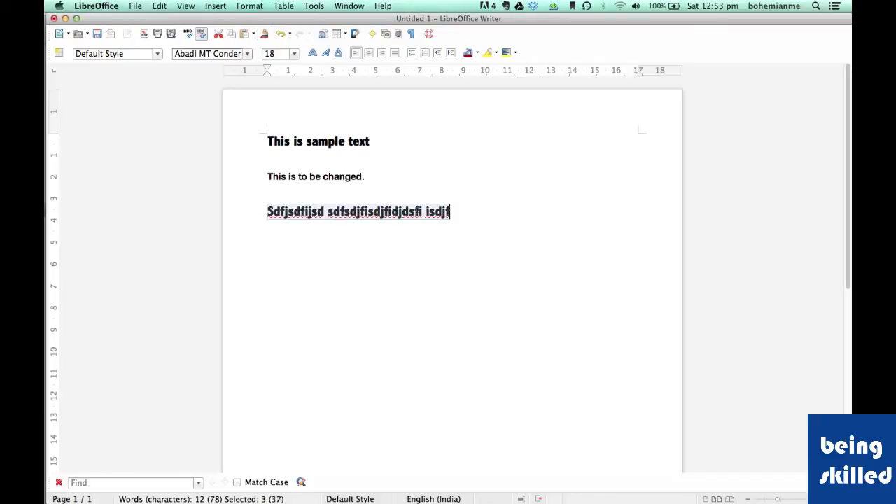
click(402, 211)
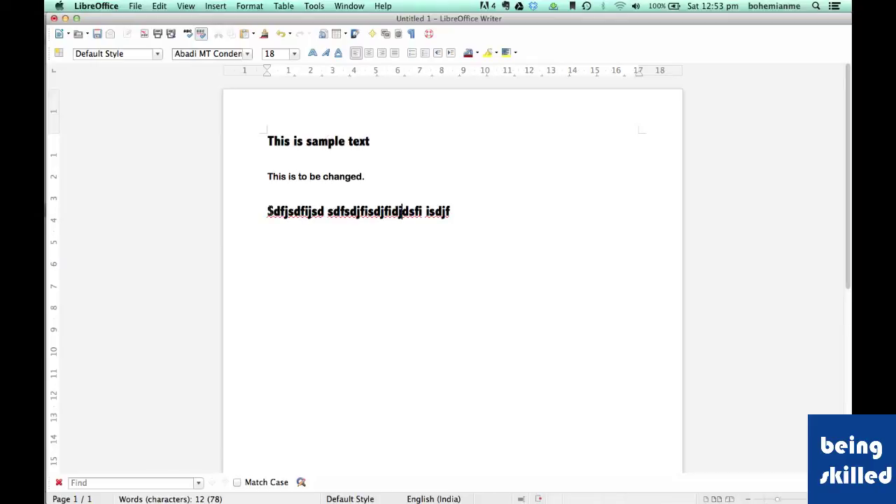
drag(268, 211, 459, 212)
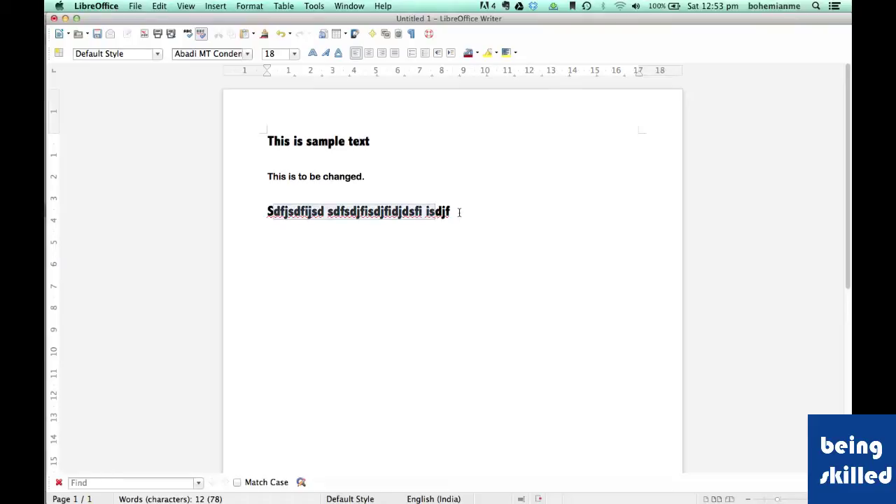
Step: Add the line "Hello , this is Being Skilled." below the third text line, separated by an empty line
click(459, 212)
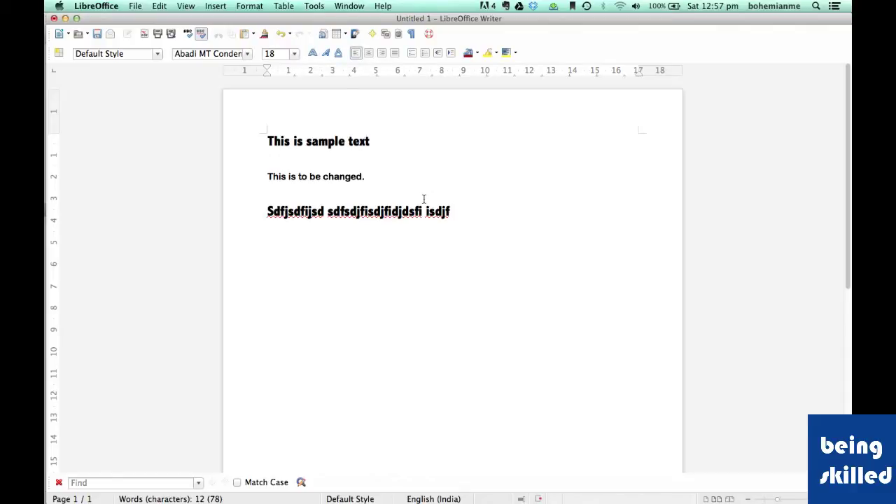
key(Return)
key(Return)
text(Hello , this )
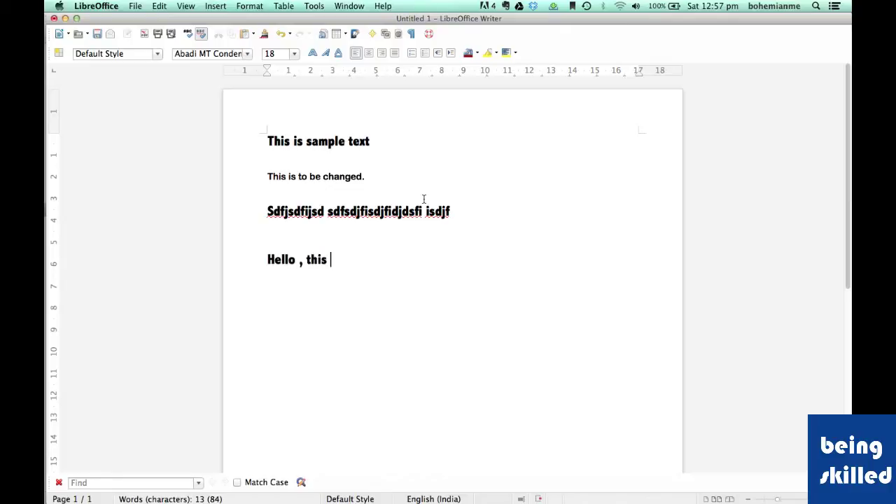
text(is Being)
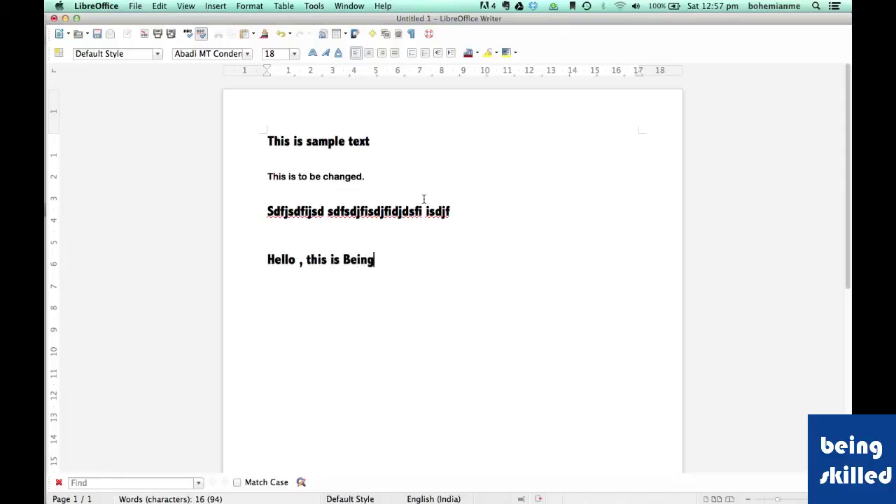
text( Skilled.)
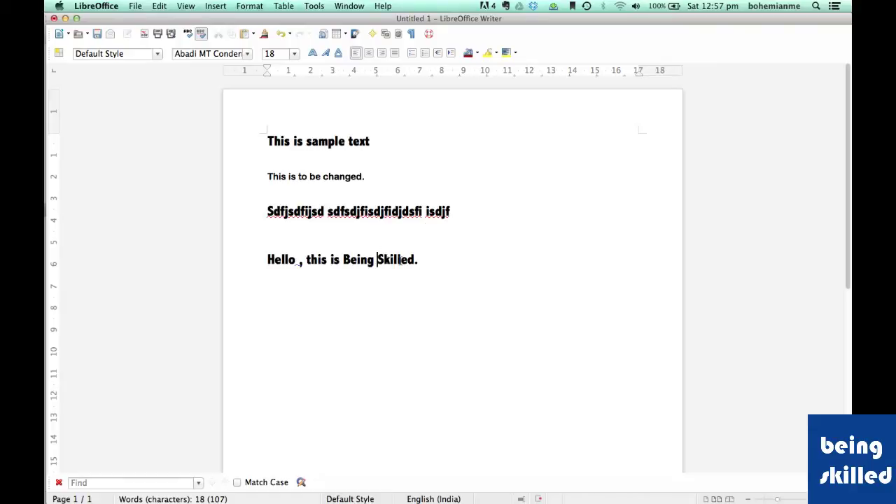
Step: Undo the recent typing in the last line repeatedly until only "Hello , this" is left
drag(378, 260, 419, 260)
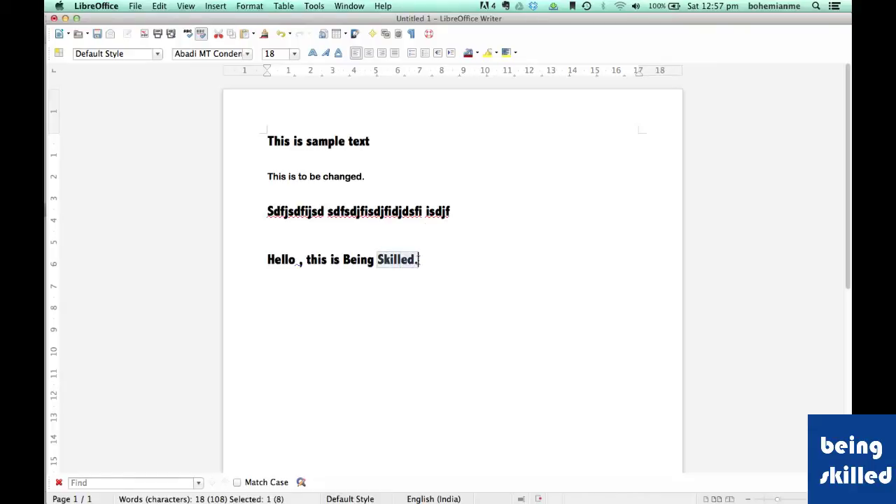
click(282, 37)
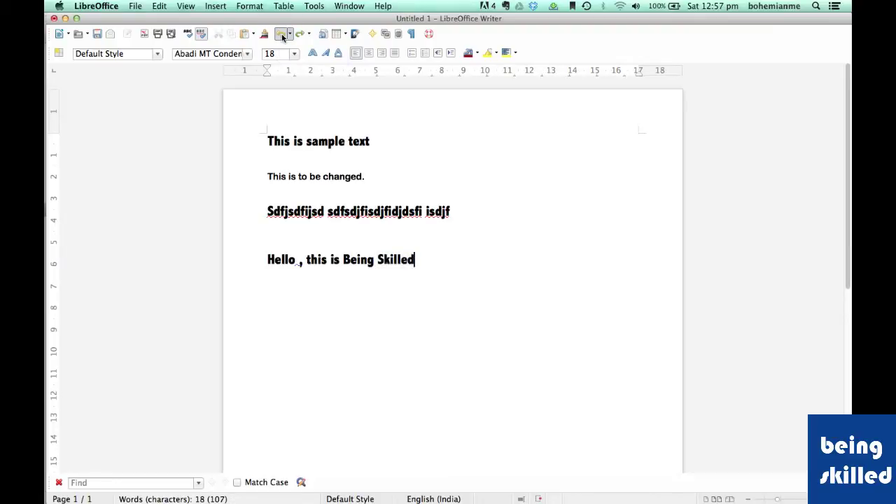
click(282, 37)
click(282, 37)
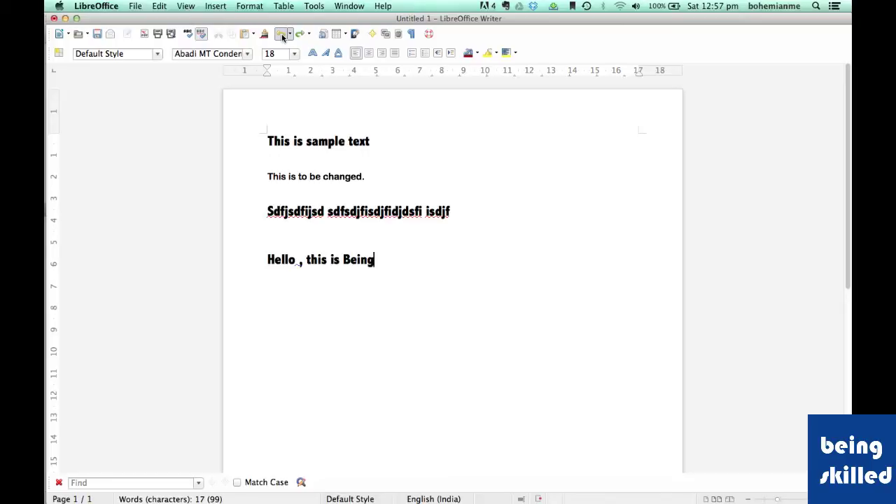
click(283, 37)
click(282, 37)
click(282, 37)
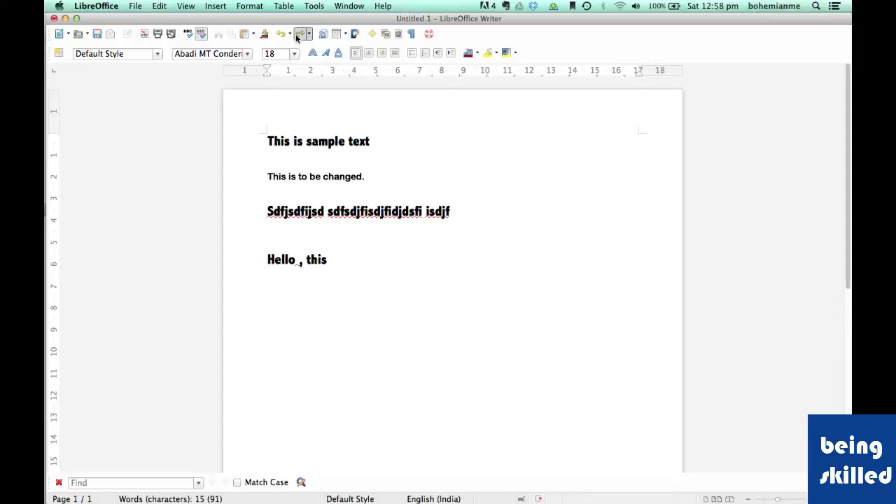
Step: Redo the undone typing until the last line reads "Hello , this is Being Skilled." again
text(is)
key(shift+Left)
key(shift+Left)
key(End)
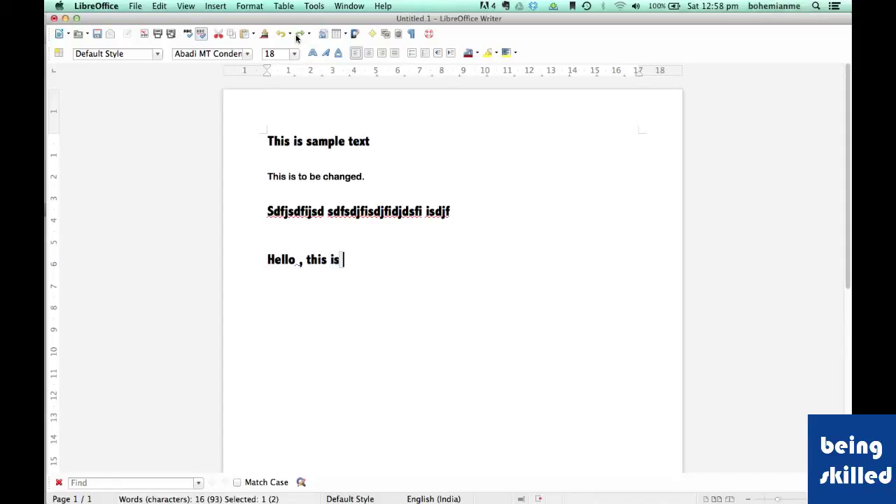
click(296, 36)
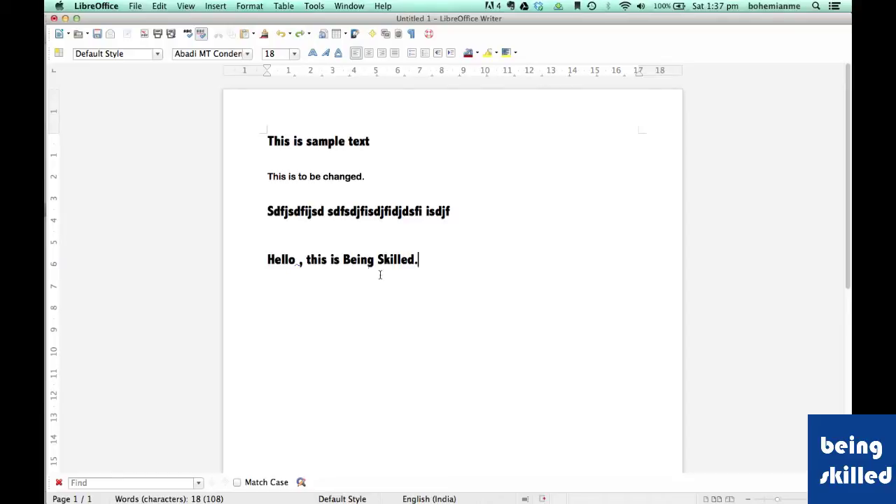
click(343, 260)
drag(343, 260, 416, 257)
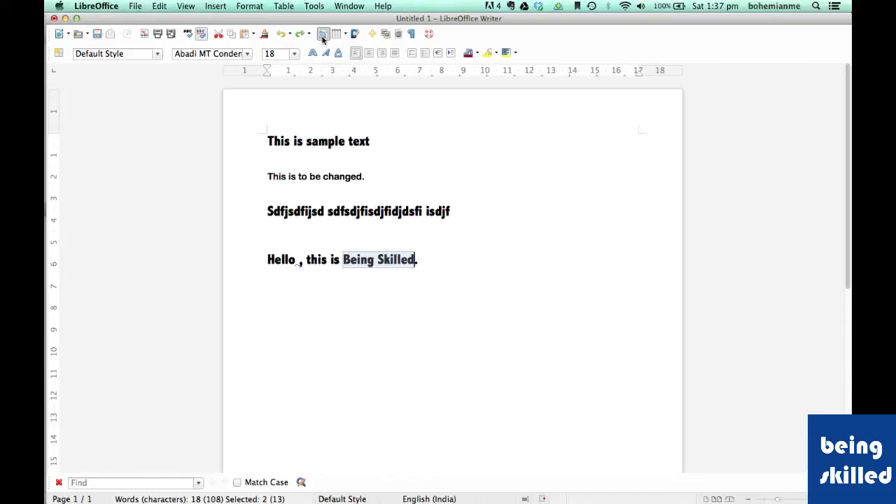
click(323, 35)
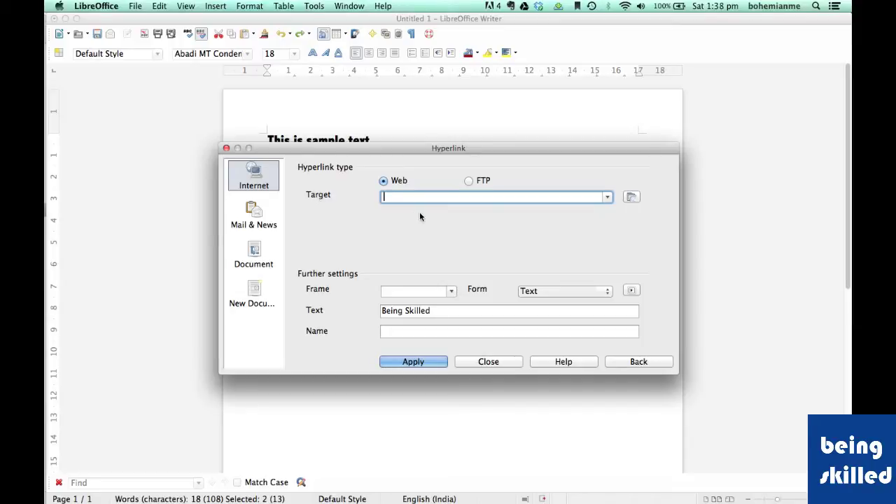
text(http://beingskilled.com)
click(423, 362)
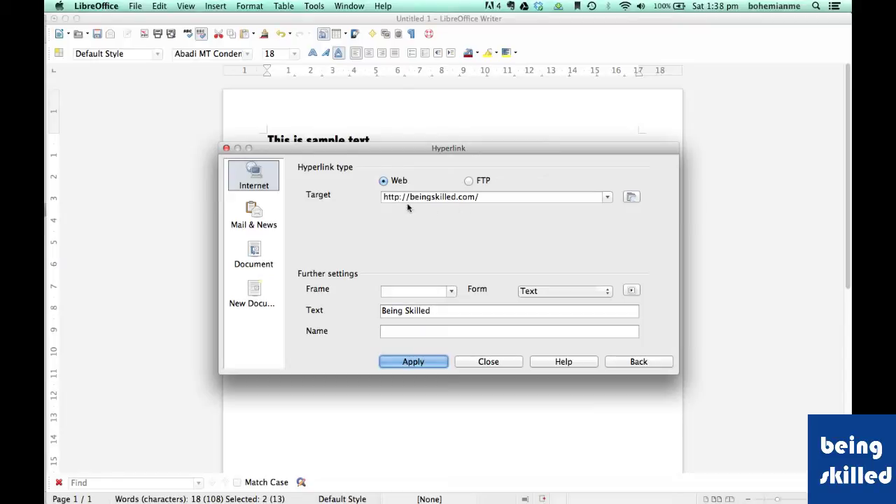
click(484, 363)
click(440, 266)
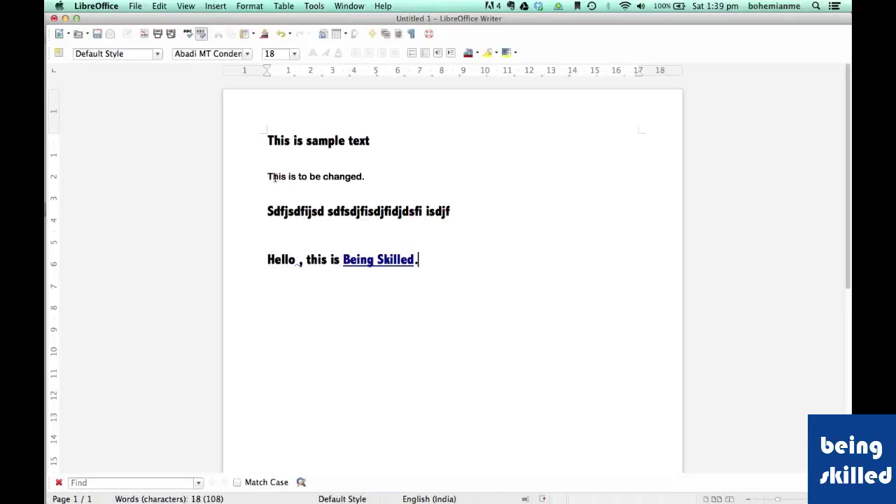
click(268, 177)
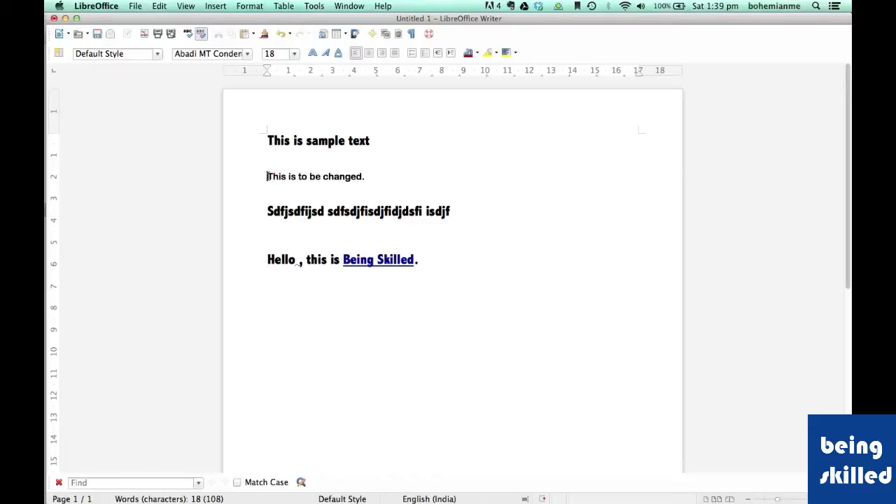
drag(269, 176, 465, 212)
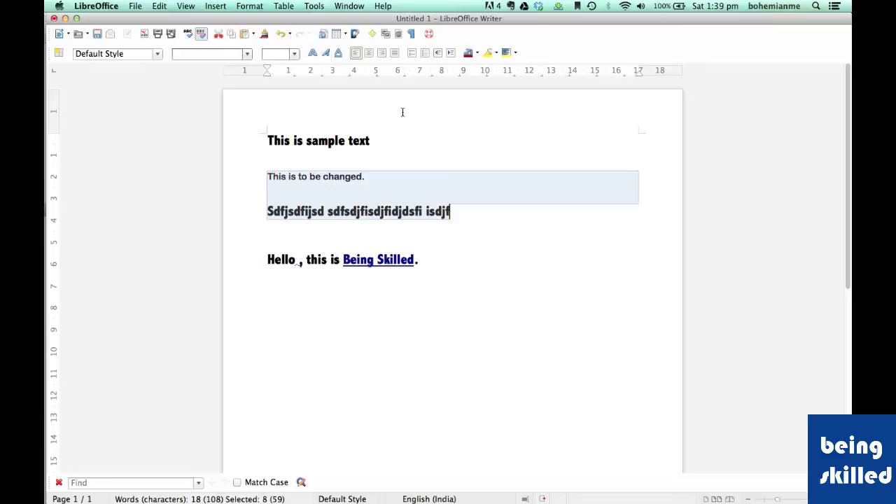
click(323, 34)
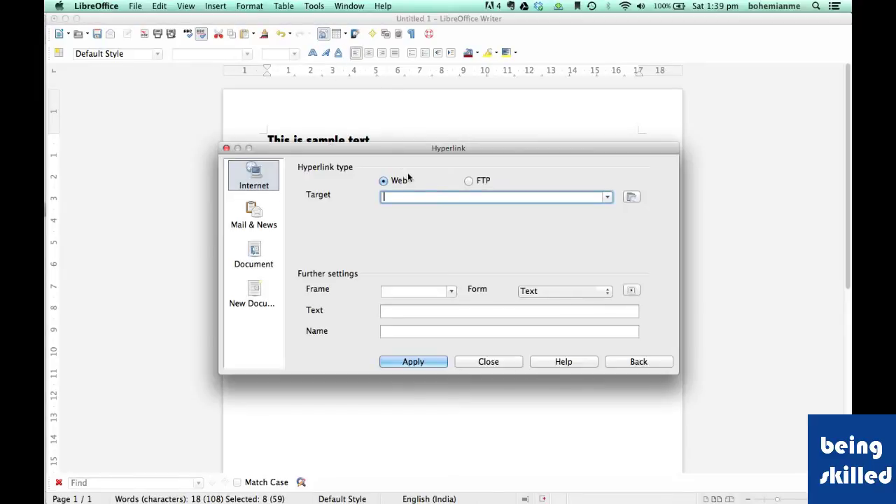
text(http://googleads.g.doubleclick.net/)
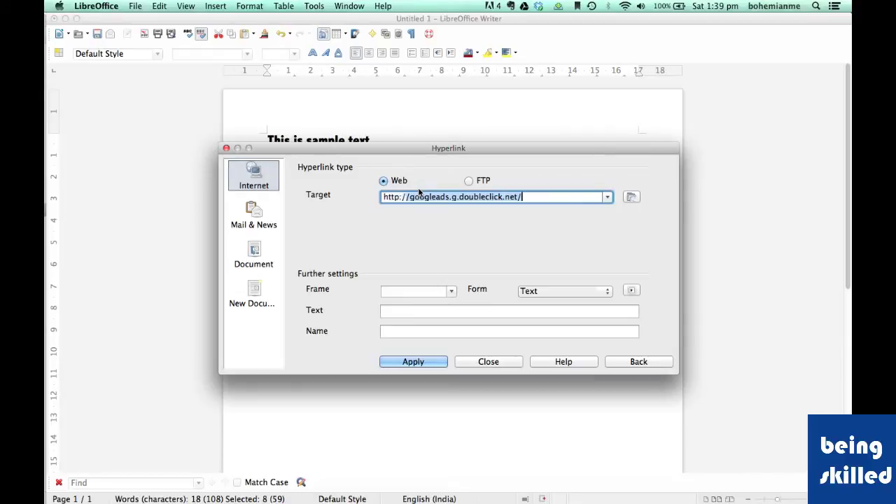
key(shift+Left)
key(shift+Left)
key(shift+Left)
key(shift+Left)
key(shift+Left)
key(shift+Left)
key(shift+Left)
key(shift+Left)
key(shift+Left)
key(shift+Left)
key(shift+Left)
key(shift+Left)
key(shift+Left)
key(shift+Left)
key(shift+Left)
key(shift+Left)
key(shift+Left)
key(shift+Left)
key(shift+Left)
key(shift+Left)
text(.com)
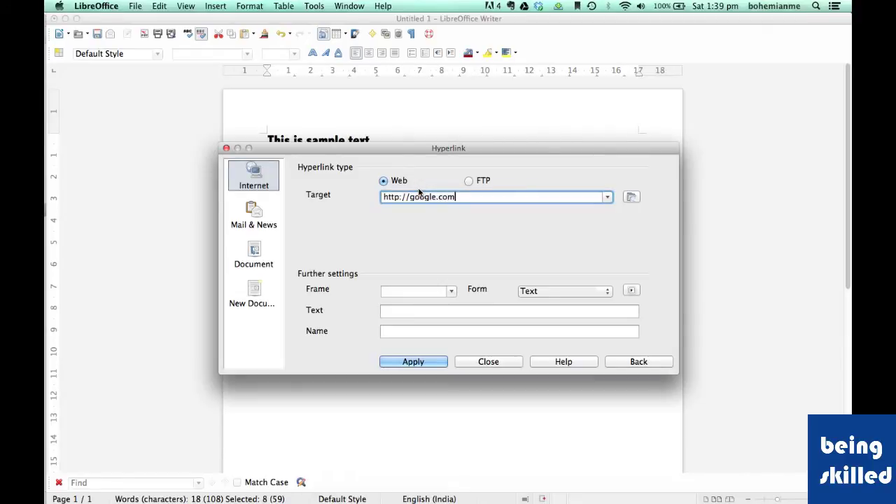
click(435, 361)
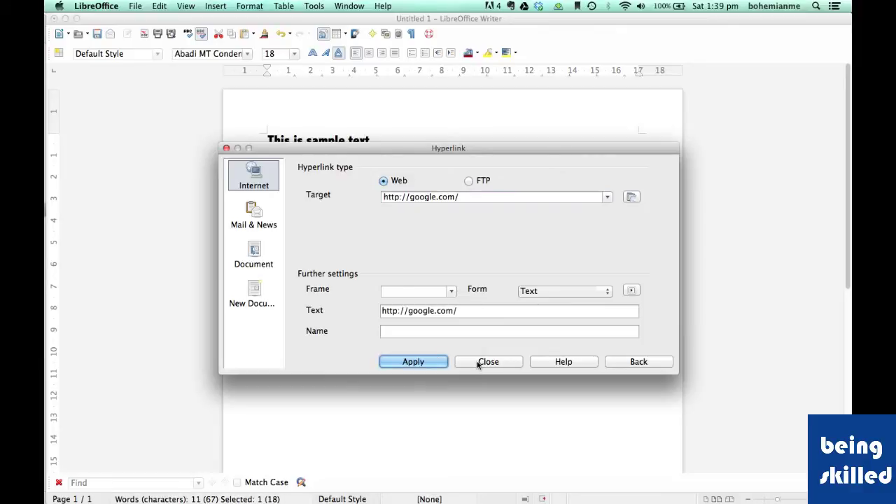
key(super+z)
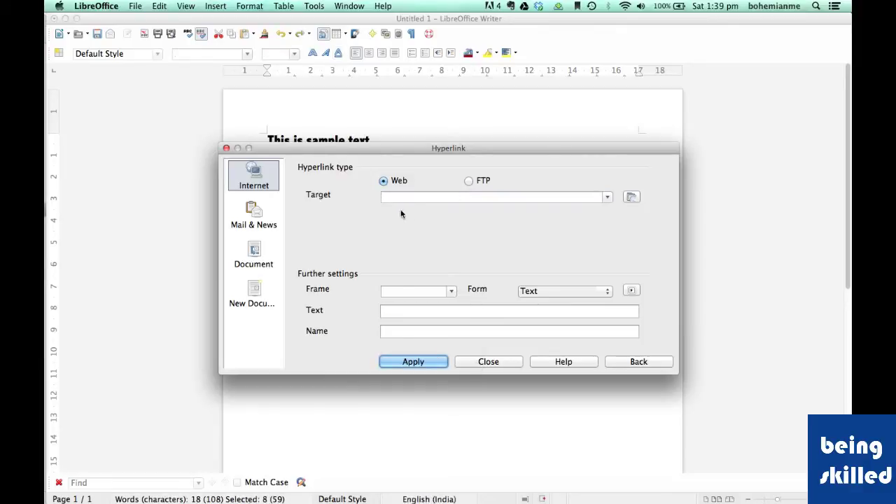
click(397, 198)
text(http://googleads.g.doubleclick.net/)
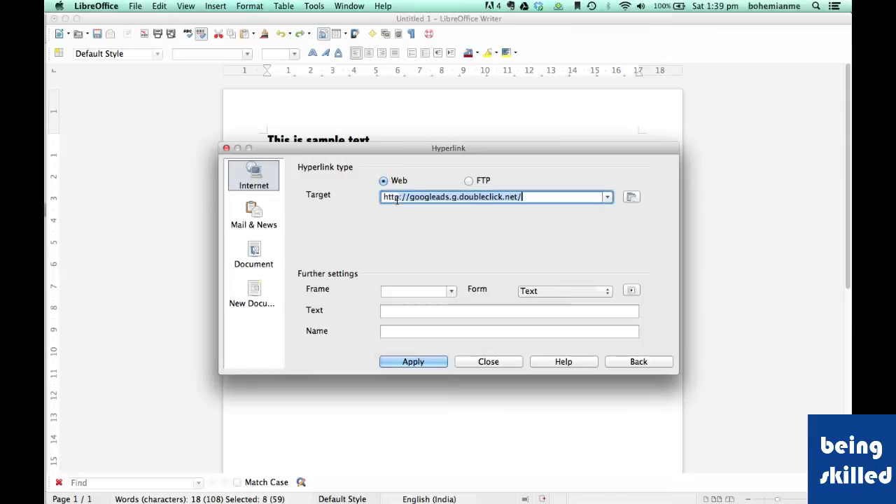
key(super+a)
text(http://google.com)
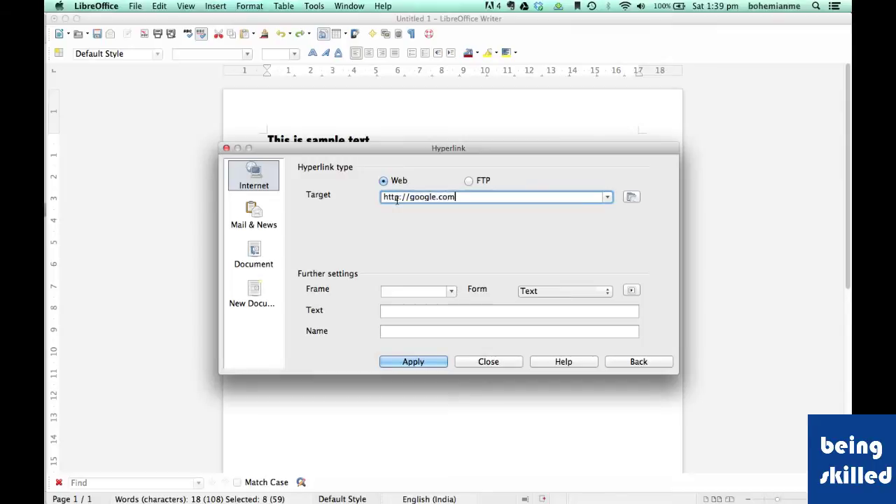
click(434, 332)
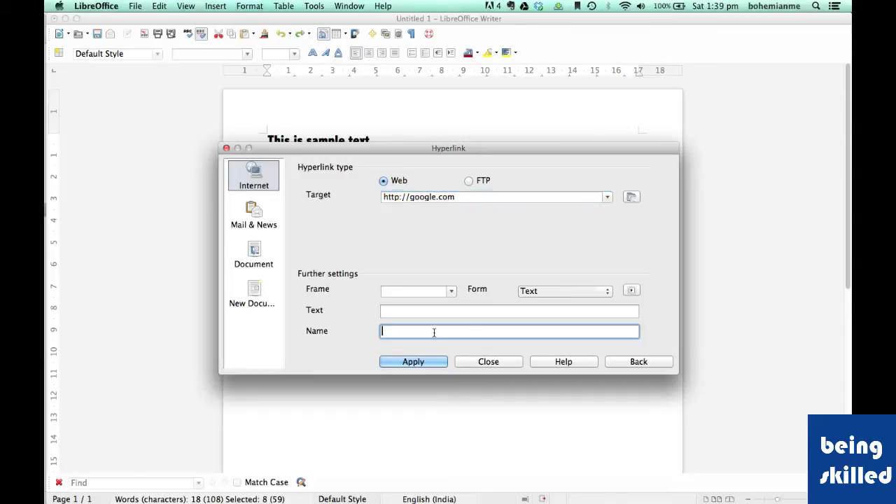
click(412, 363)
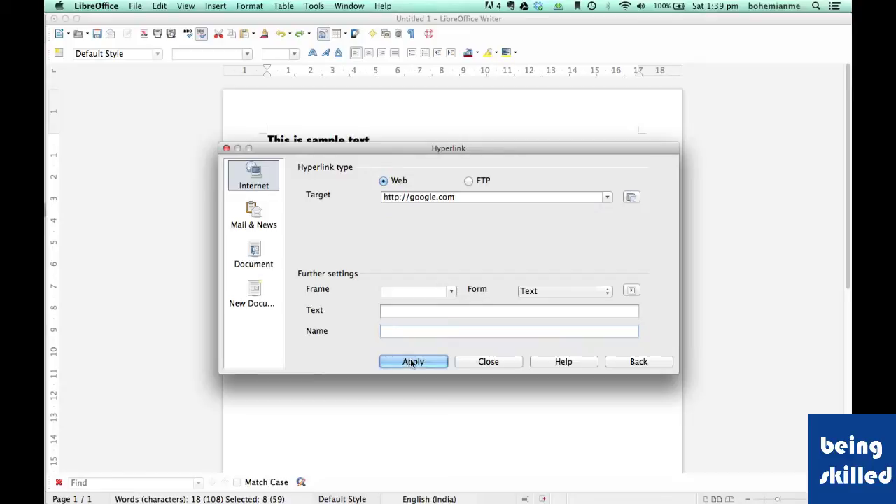
click(470, 364)
click(456, 240)
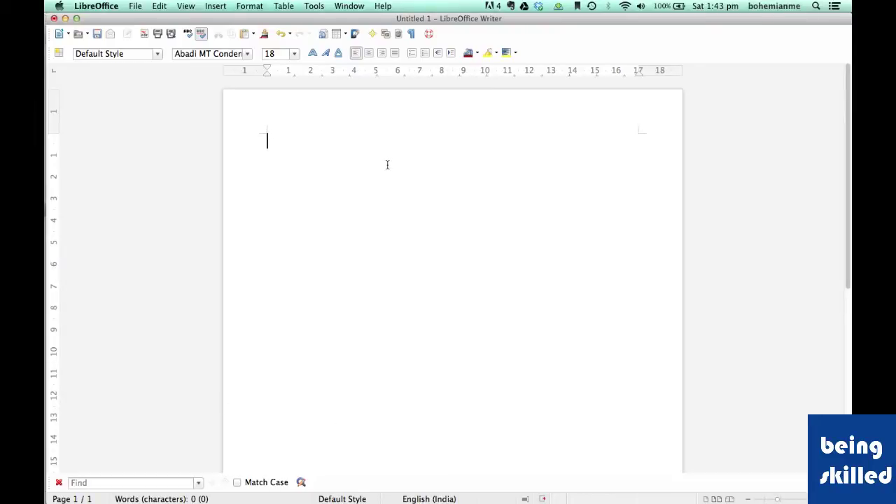
Step: Insert a table named BeingSkilled with 4 columns, 10 rows and the Heading option enabled
click(337, 35)
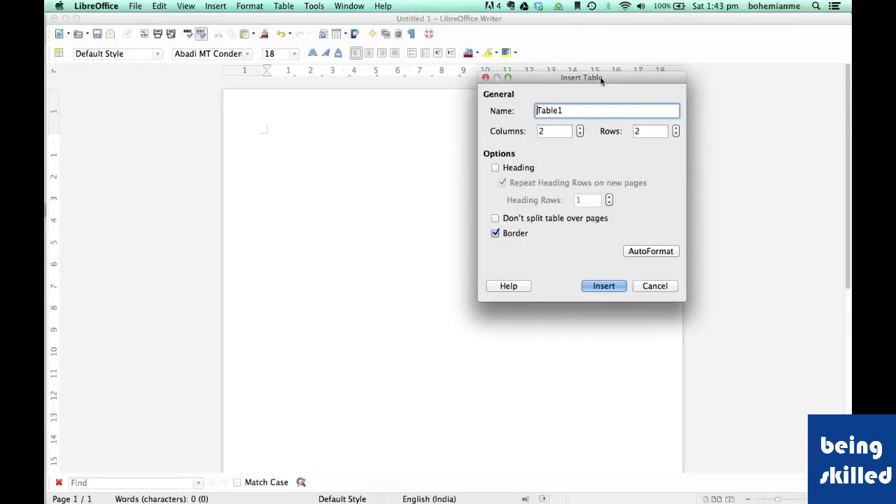
drag(601, 80, 443, 81)
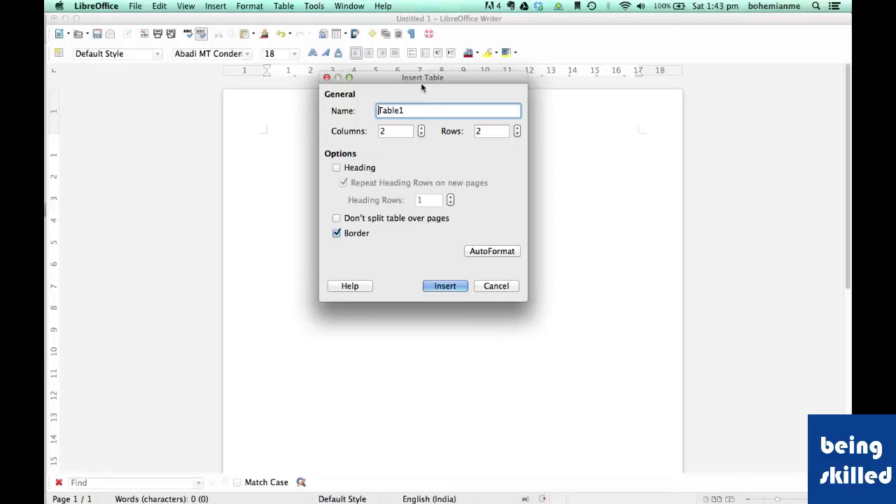
drag(418, 108, 330, 112)
text(BeingSkilled)
key(Tab)
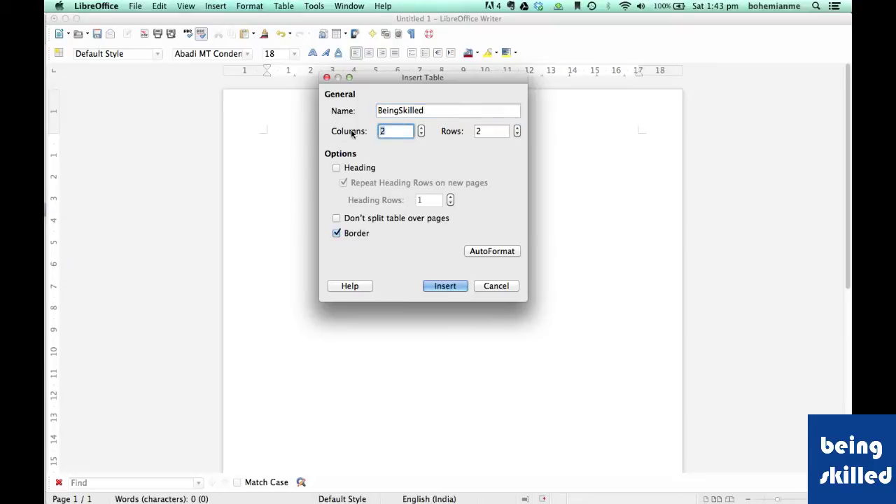
text(2)
text(4)
key(Tab)
text(10)
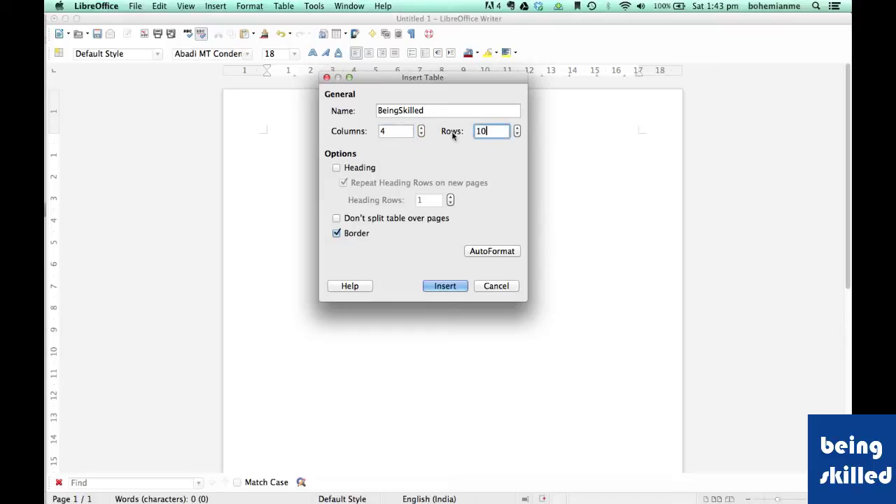
click(336, 168)
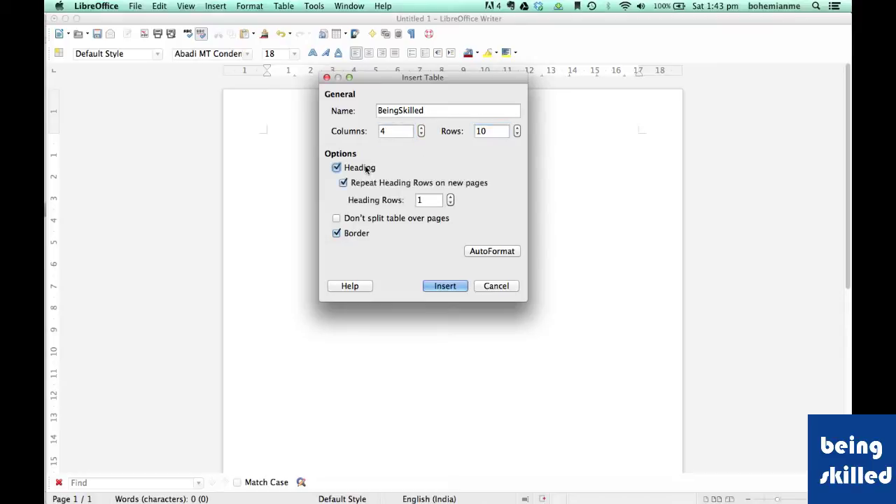
click(443, 285)
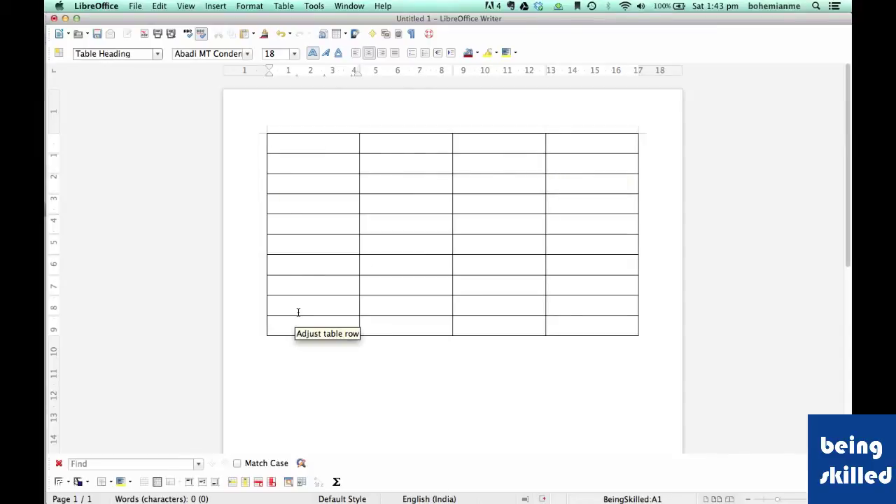
Step: Number the cells of the table's first column from 1 to 10, one number per row
text(1)
key(Down)
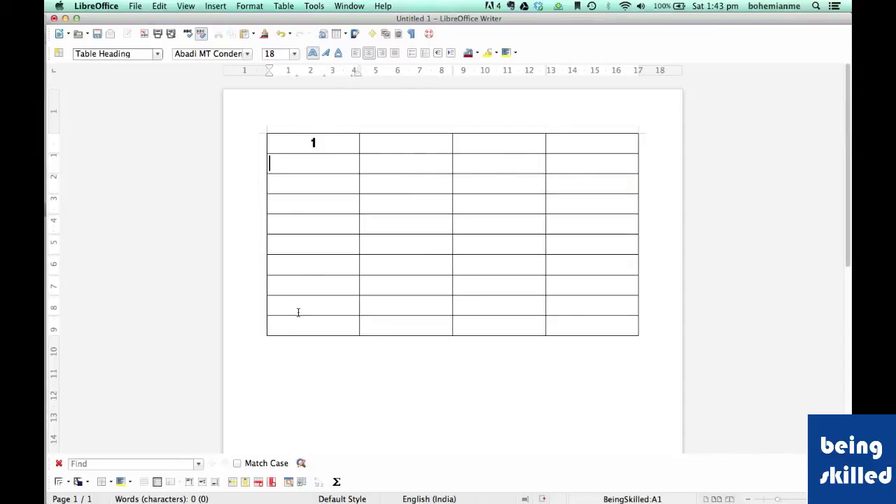
text(2)
key(Down)
text(3)
key(Down)
text(4)
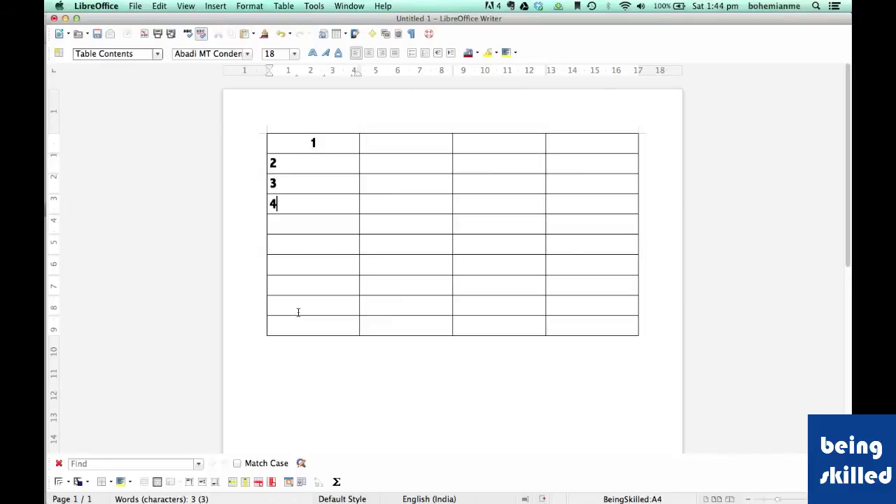
key(Down)
text(5)
key(Down)
text(6)
key(Down)
text(7)
key(Down)
text(8)
key(Down)
text(9)
key(Down)
text(10)
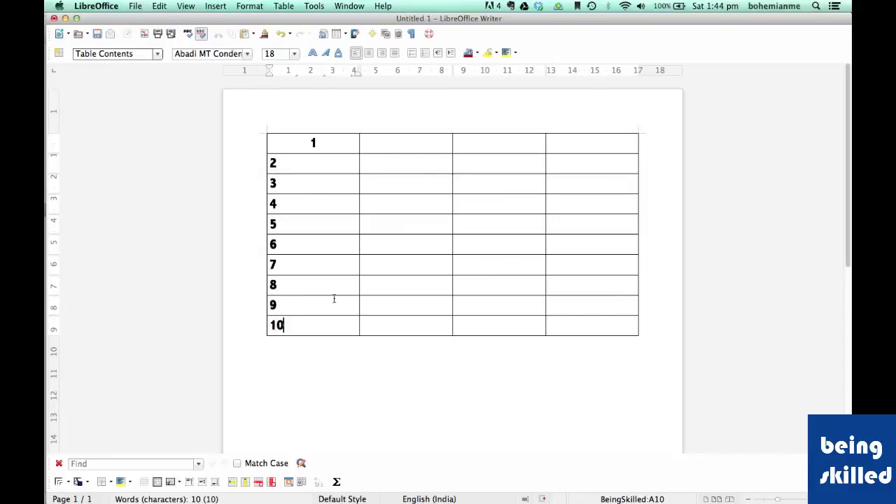
Step: Centre the numbers in all ten cells of the table's first column
shift+click(292, 140)
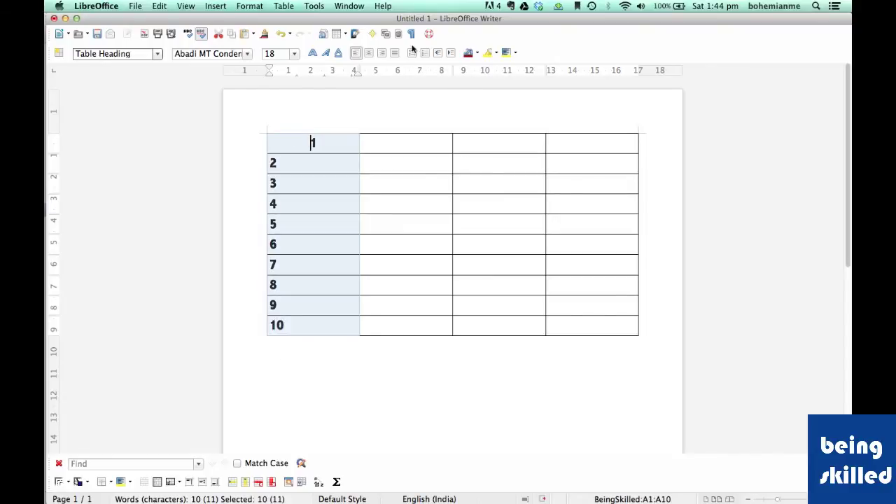
click(371, 54)
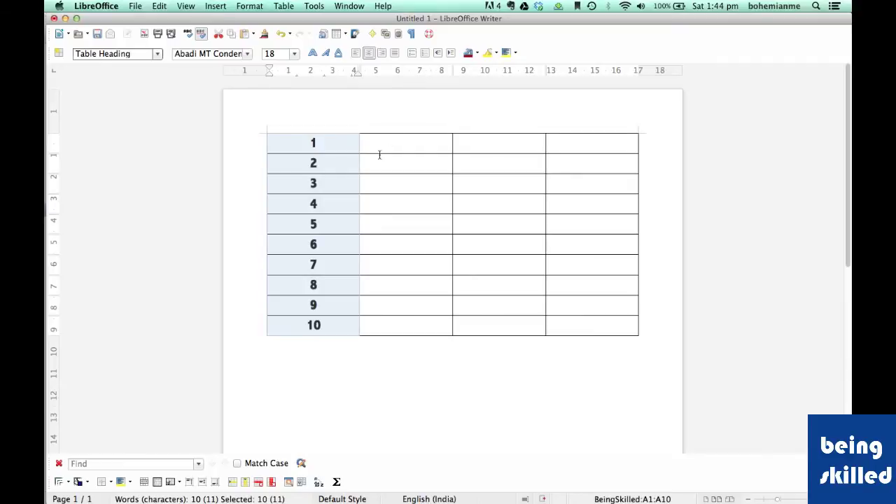
click(354, 155)
Step: Give the table's first row a yellow background and its second row a red background
drag(285, 143, 568, 136)
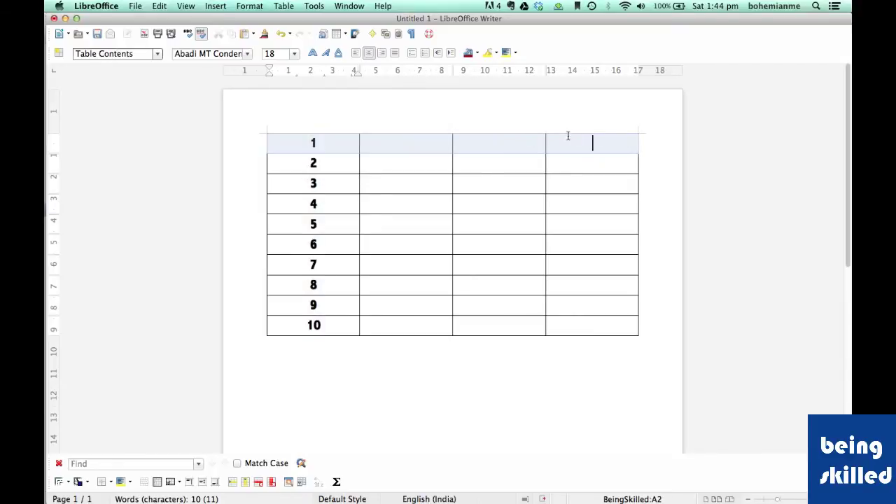
click(506, 53)
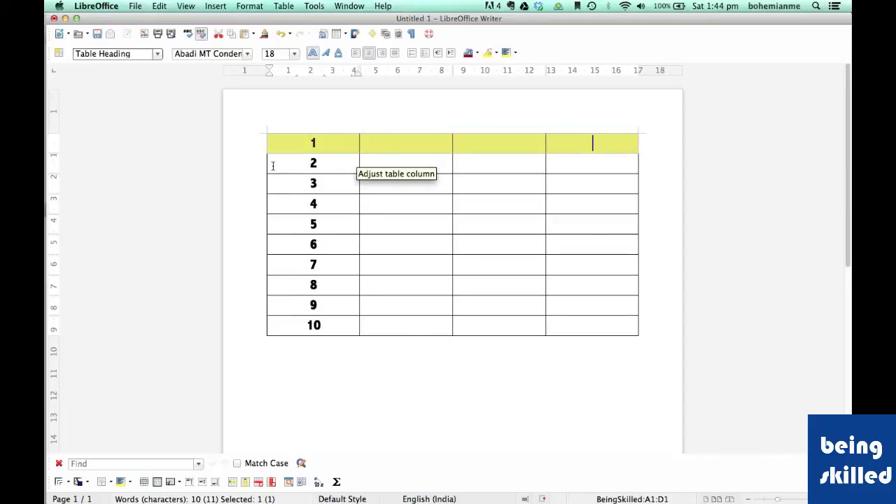
drag(275, 165, 621, 164)
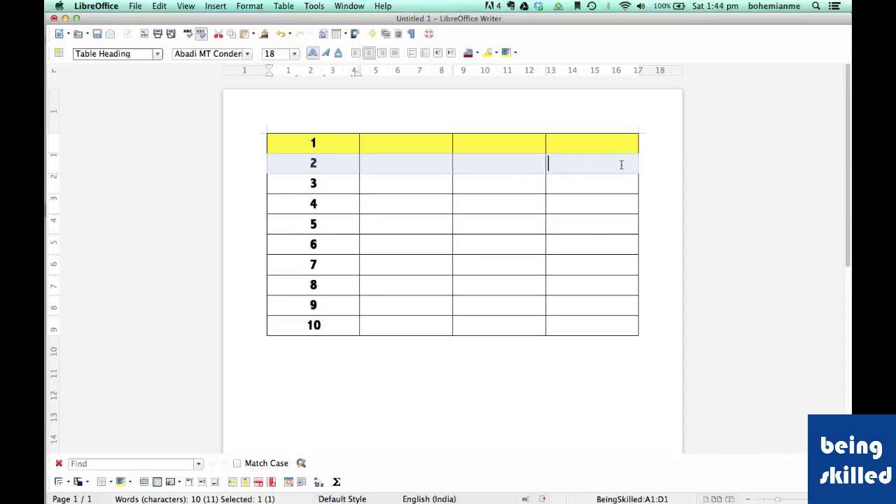
click(514, 53)
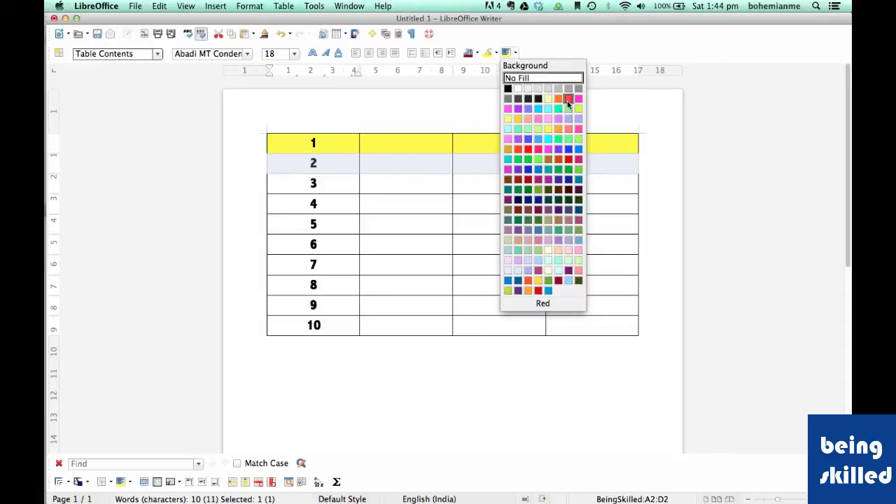
click(567, 99)
click(427, 231)
scroll(428, 231, down, 6)
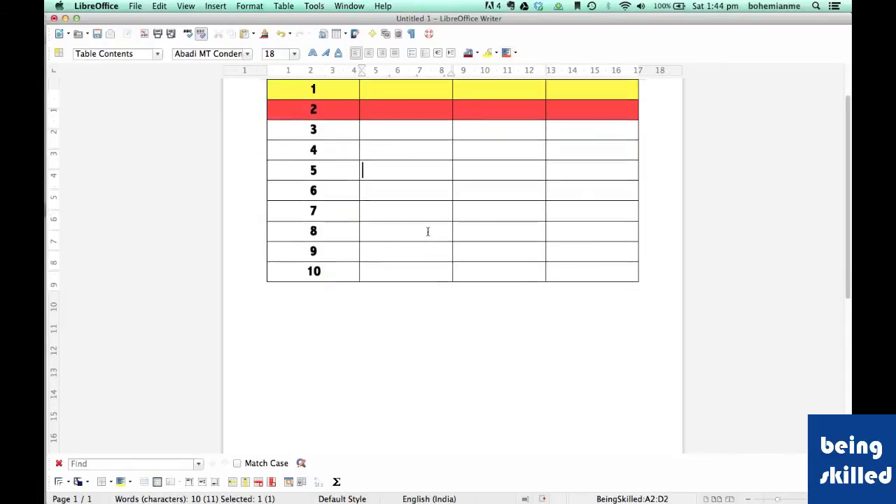
scroll(427, 231, up, 6)
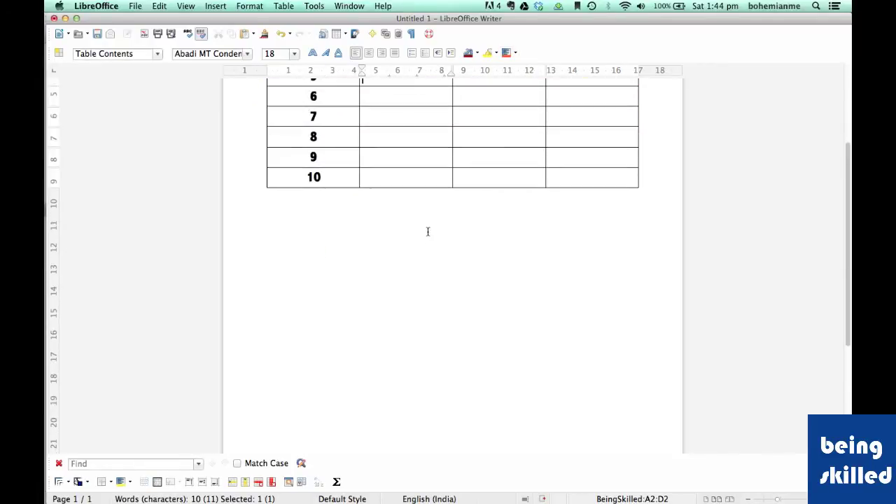
Step: Insert four empty rows below the row numbered 5
click(482, 224)
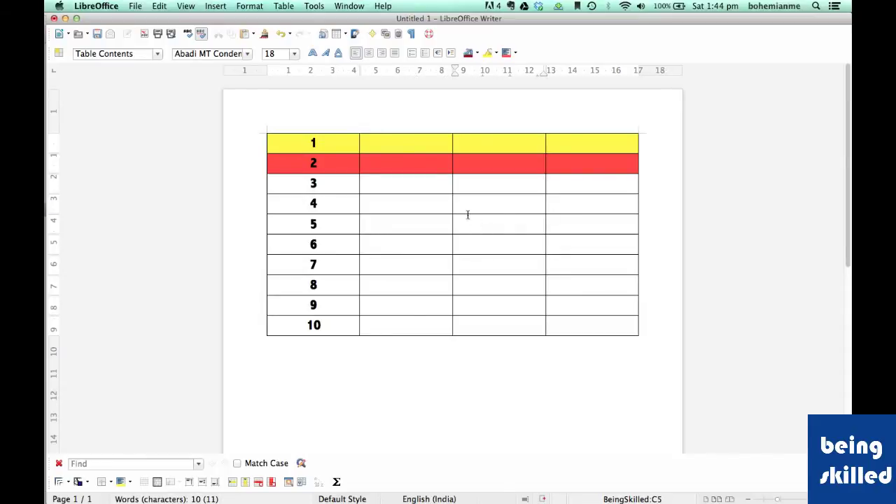
click(233, 483)
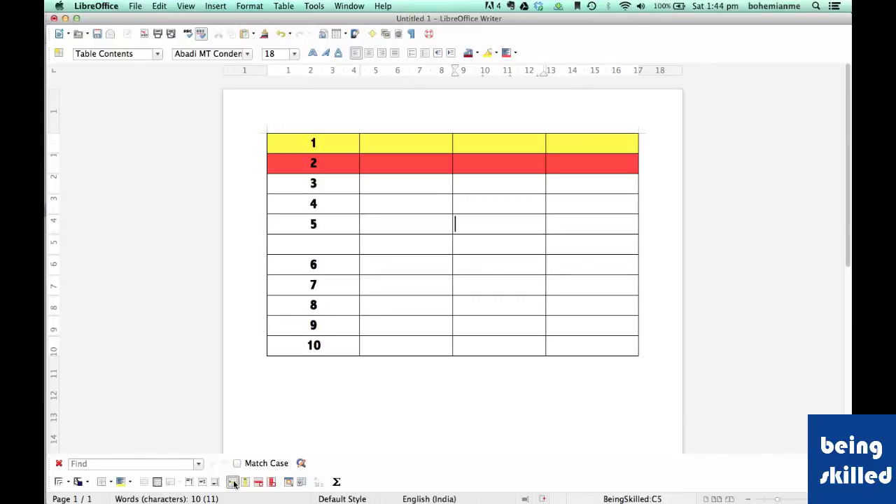
click(234, 483)
click(233, 483)
click(233, 483)
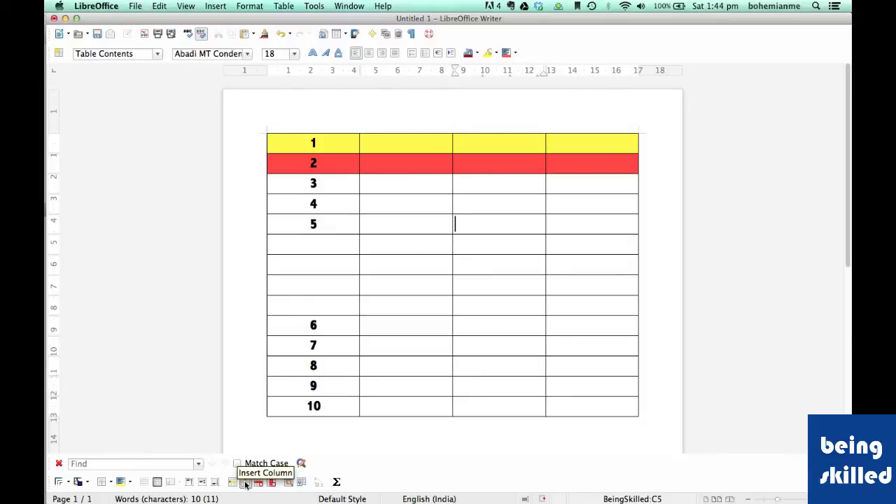
Step: Insert four new columns after the table's third column
click(245, 482)
click(245, 483)
click(245, 482)
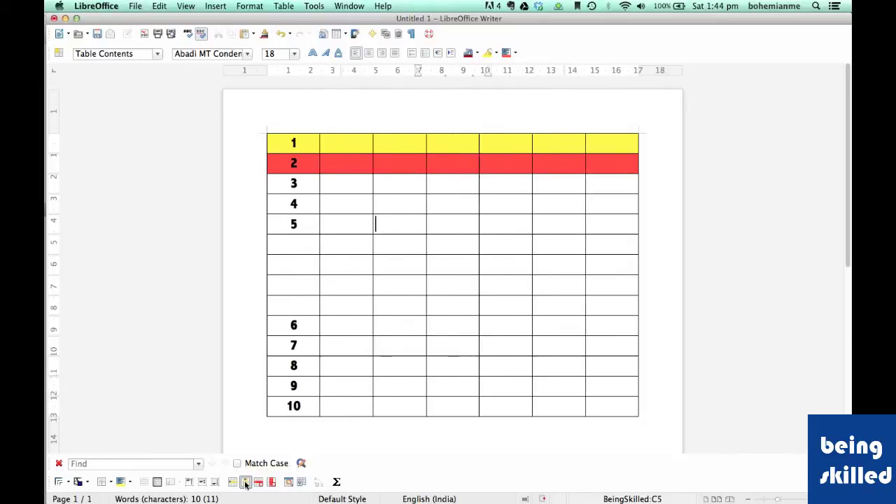
click(245, 482)
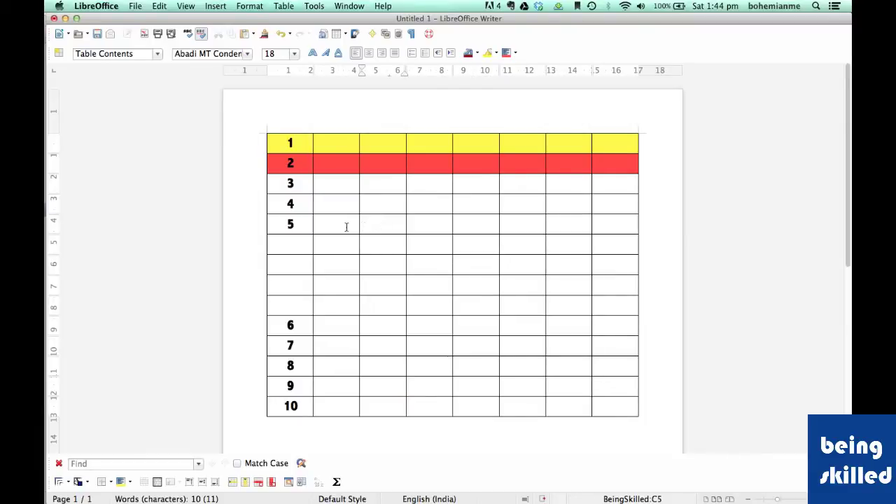
Step: Enter 8 in the cell next to the 5 and insert a new column between those two cells
click(286, 224)
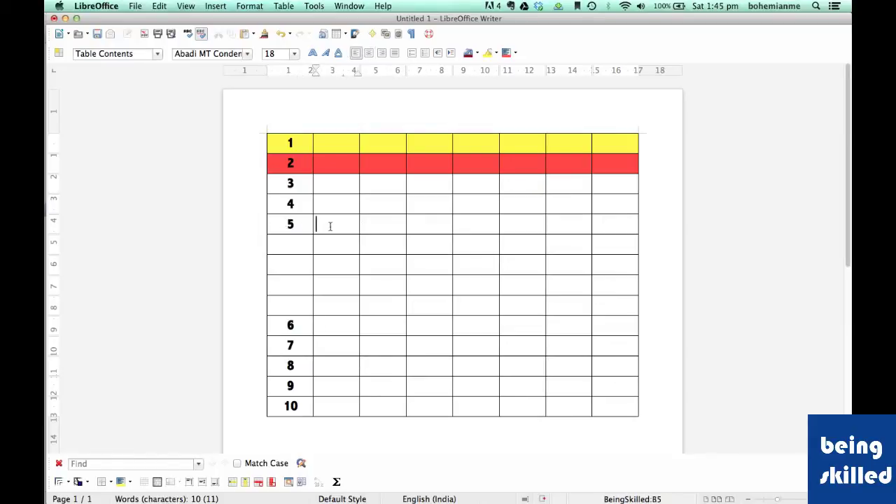
text(5)
key(BackSpace)
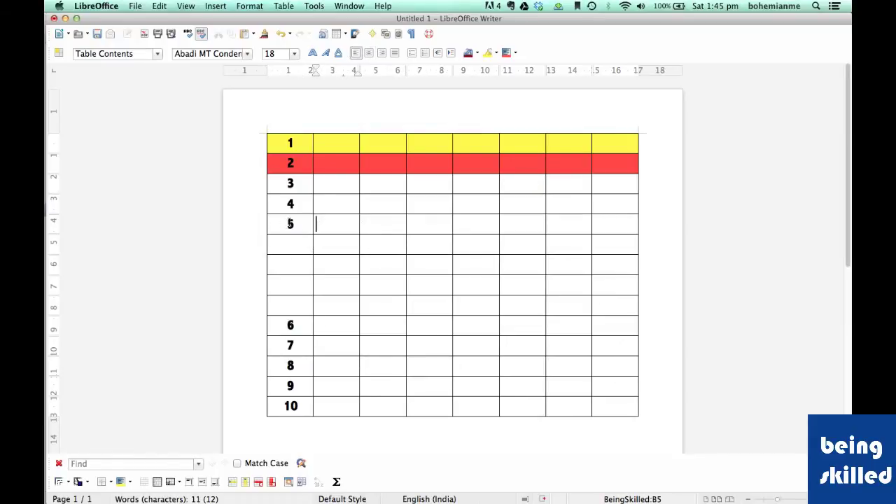
text(8)
click(287, 224)
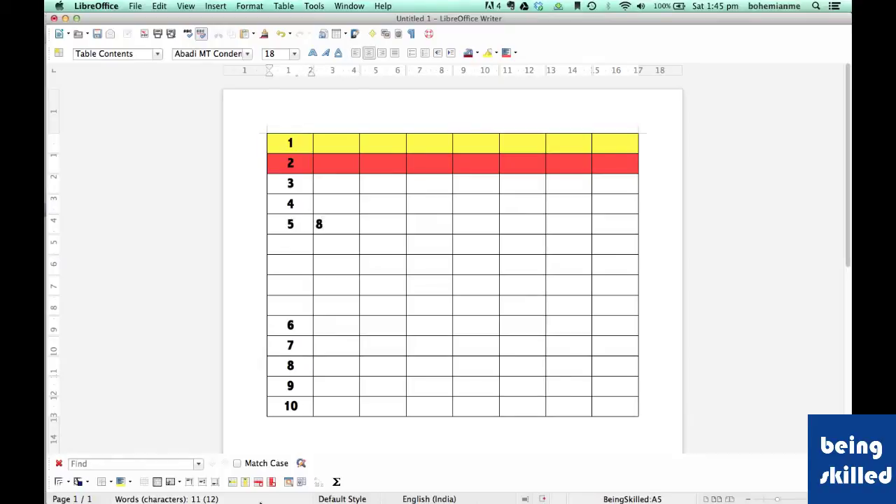
click(246, 483)
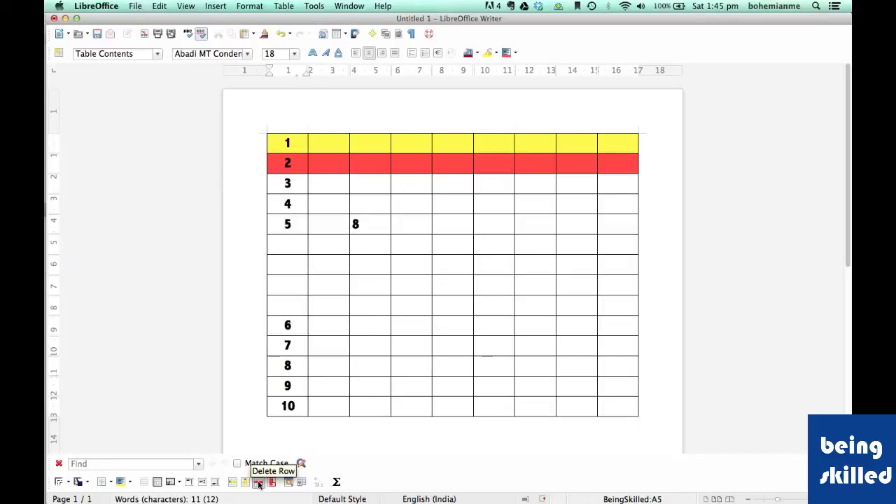
Step: Delete two of the empty rows directly below the row numbered 5
click(289, 244)
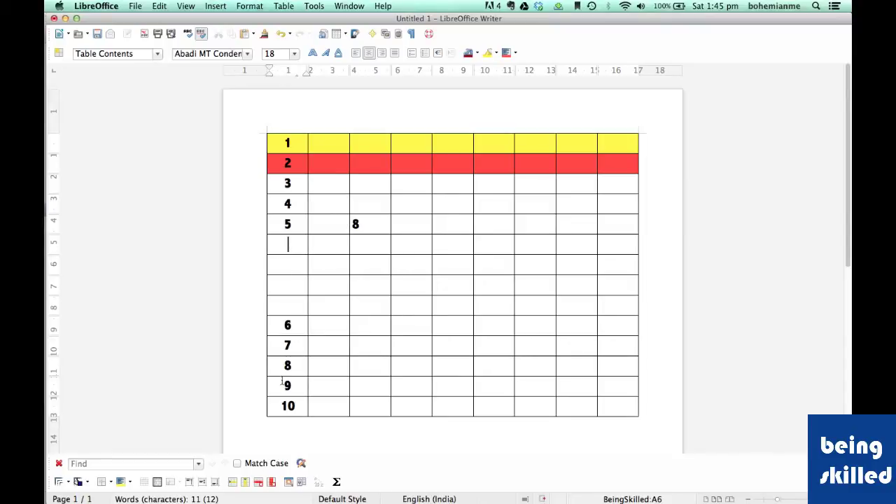
click(258, 481)
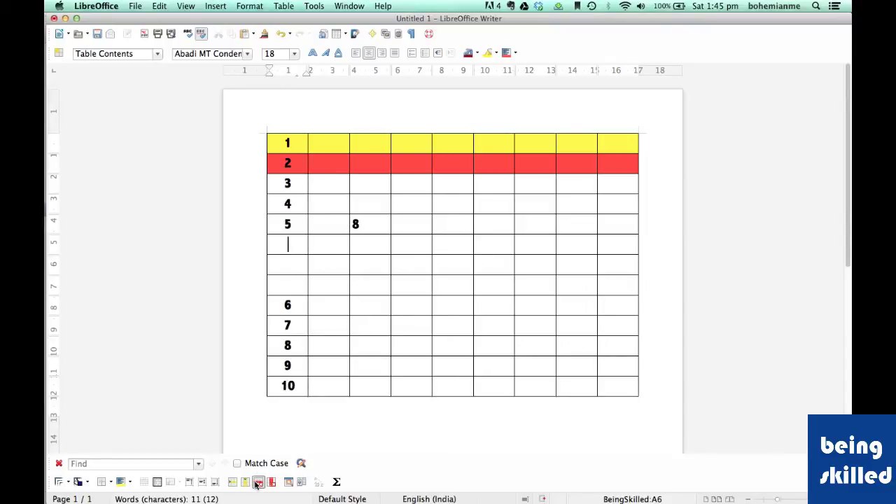
click(259, 481)
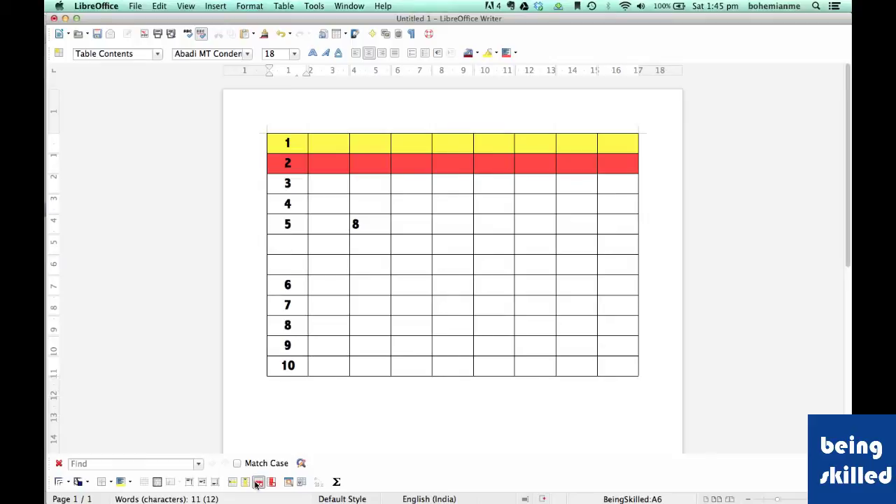
Step: Delete the two remaining empty rows below the row numbered 5 and six columns starting from the table's third column
click(259, 481)
click(258, 482)
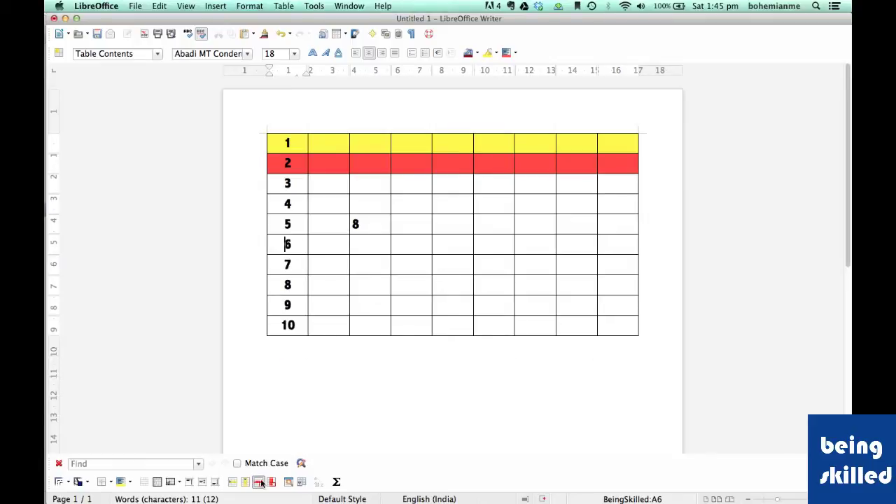
click(368, 264)
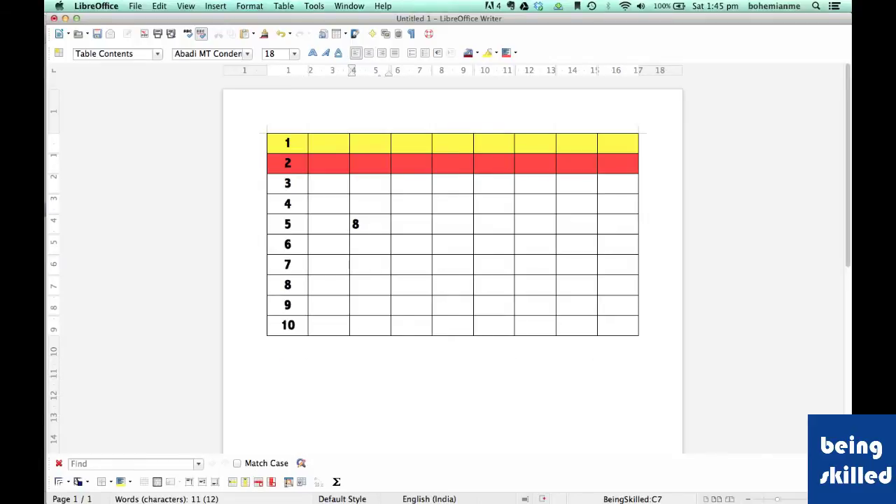
click(271, 483)
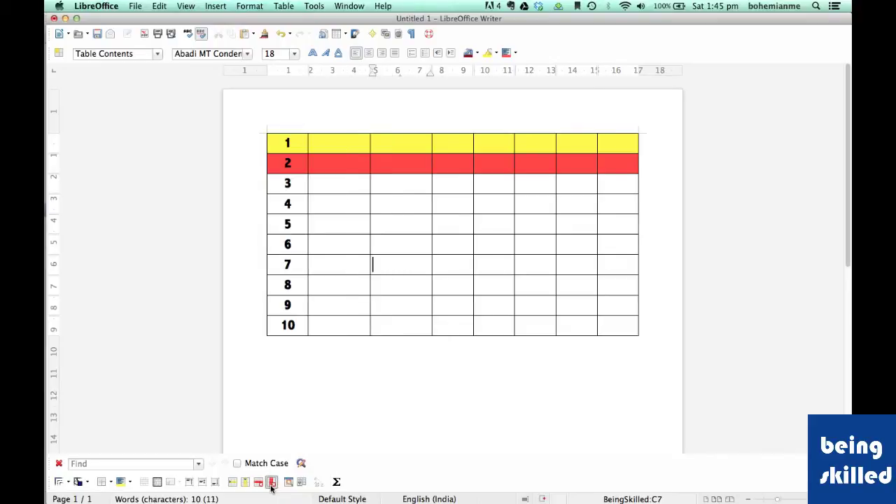
click(272, 483)
click(272, 483)
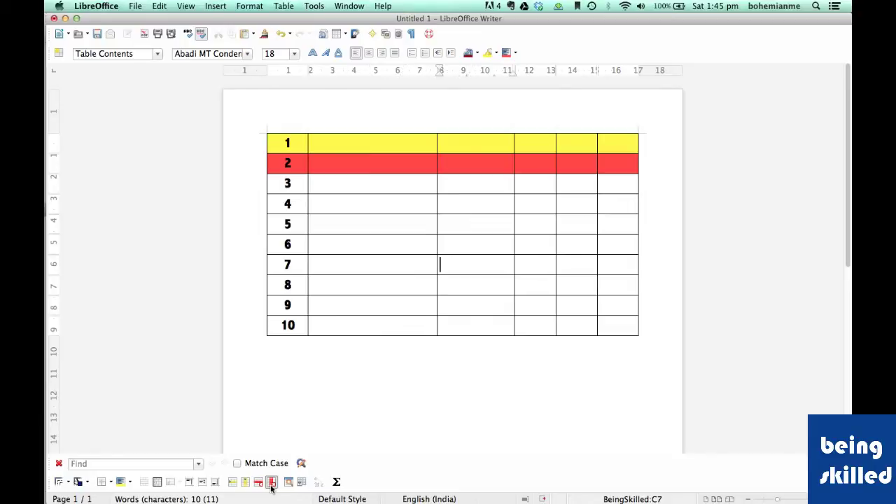
click(272, 483)
click(272, 483)
click(272, 483)
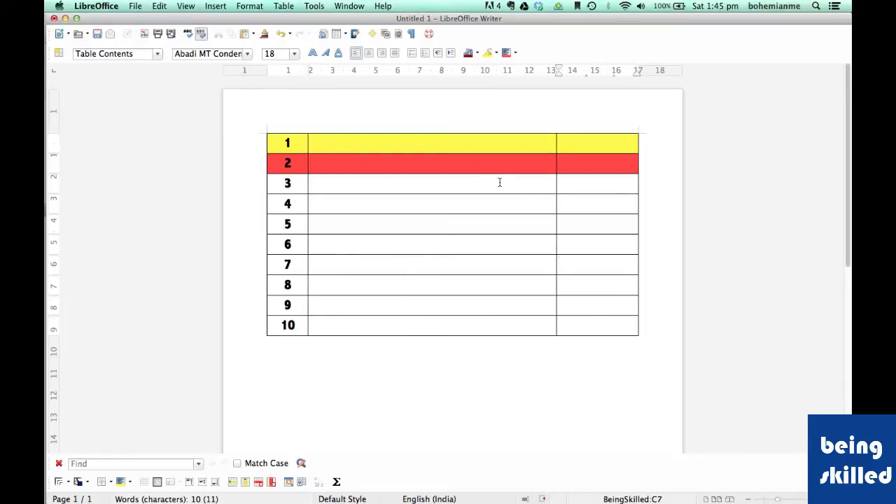
Step: Delete the table's last column and widen the numbered column to about 4 cm
click(592, 204)
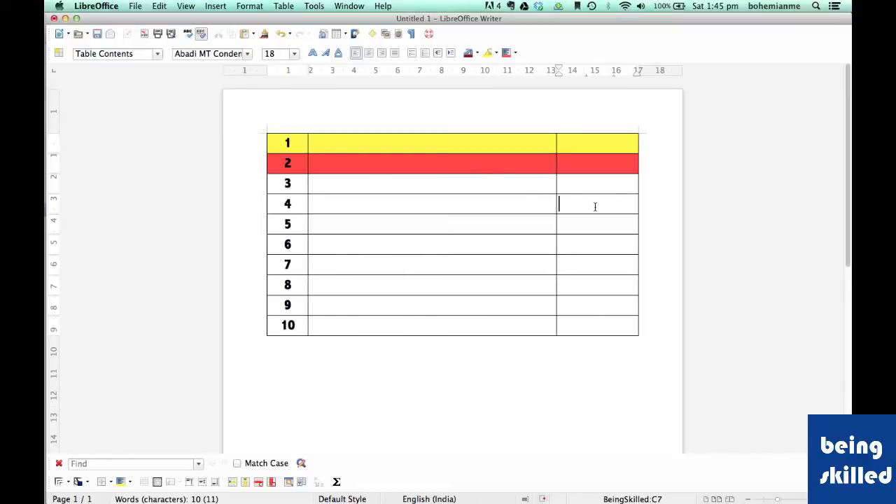
click(272, 482)
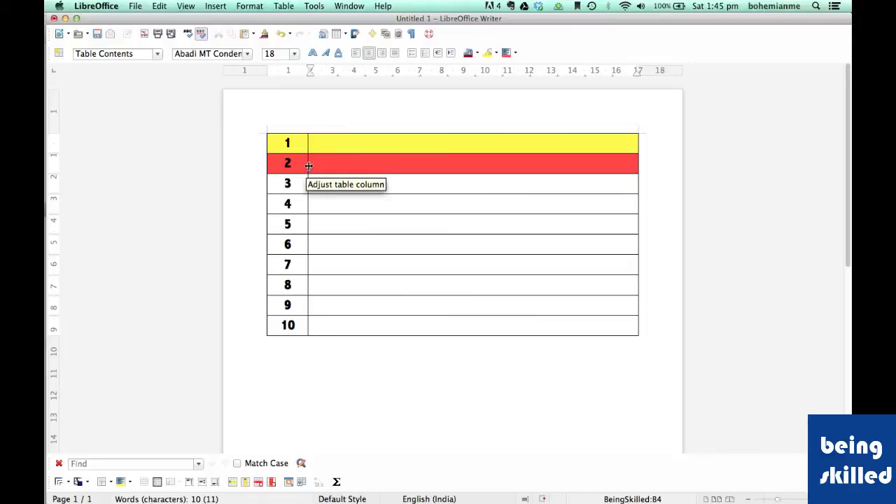
mouse_move(308, 166)
mouse_down()
mouse_move(514, 166)
mouse_move(353, 164)
mouse_up()
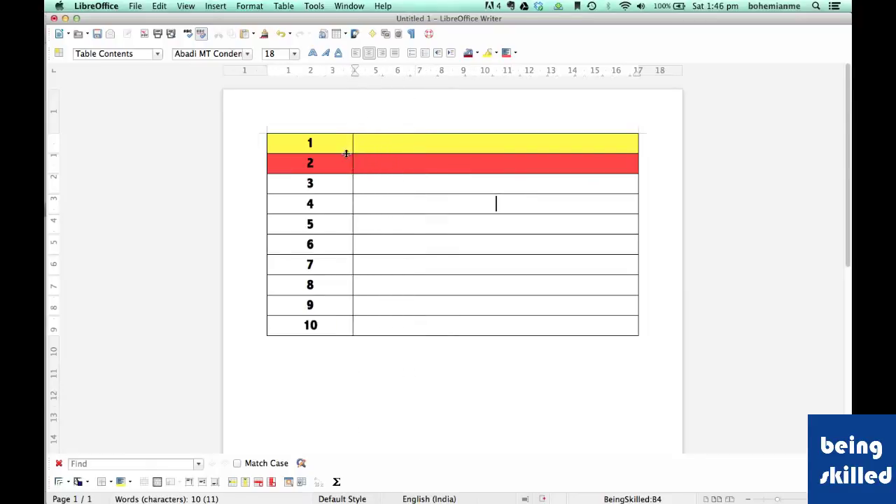
click(361, 206)
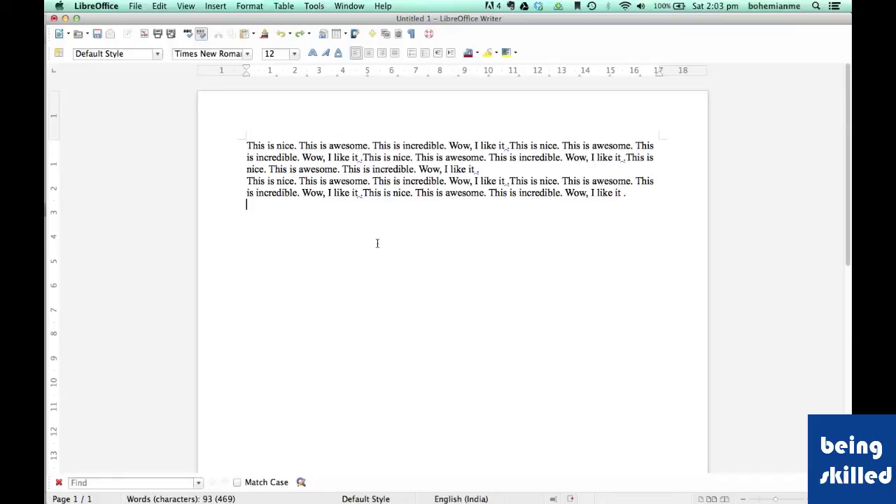
Step: Apply the Book Antiqua font to the text from the start of the first paragraph through "This is awesome" on its second line
click(245, 145)
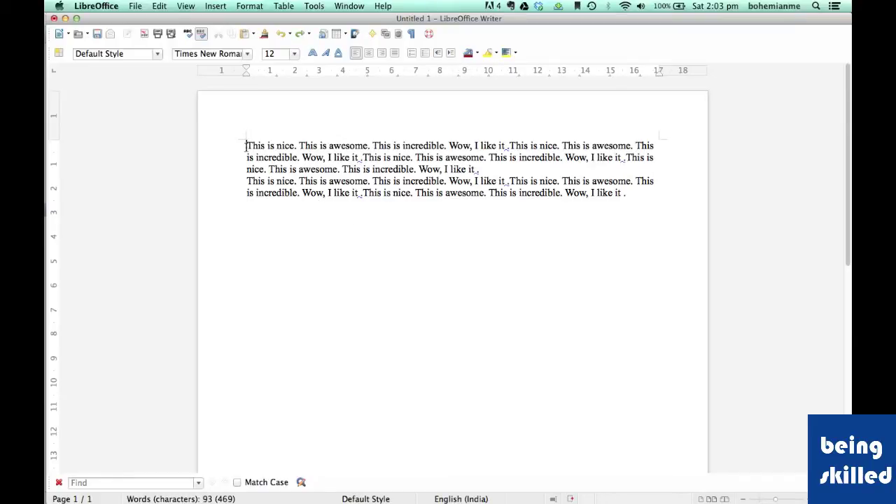
shift+click(484, 157)
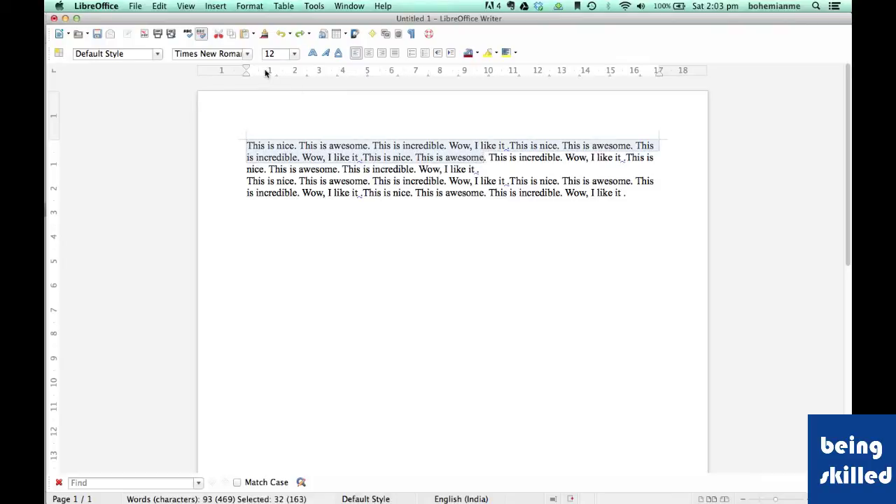
click(247, 54)
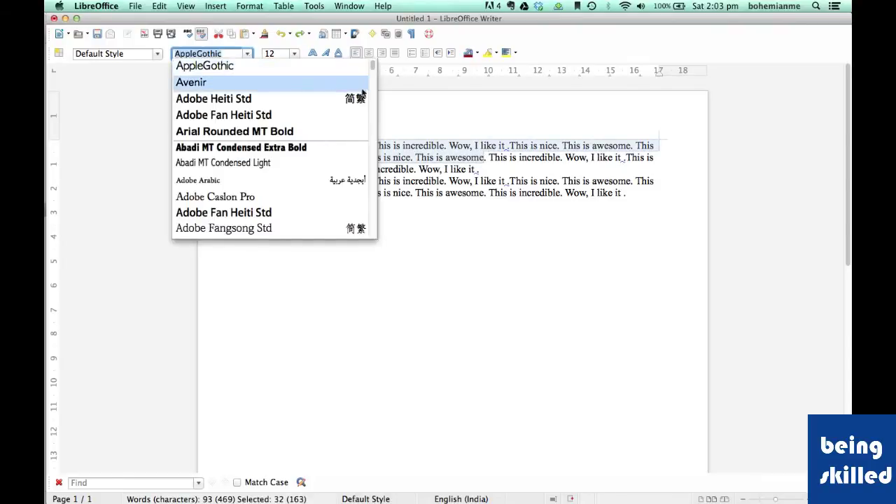
scroll(373, 71, down, 10)
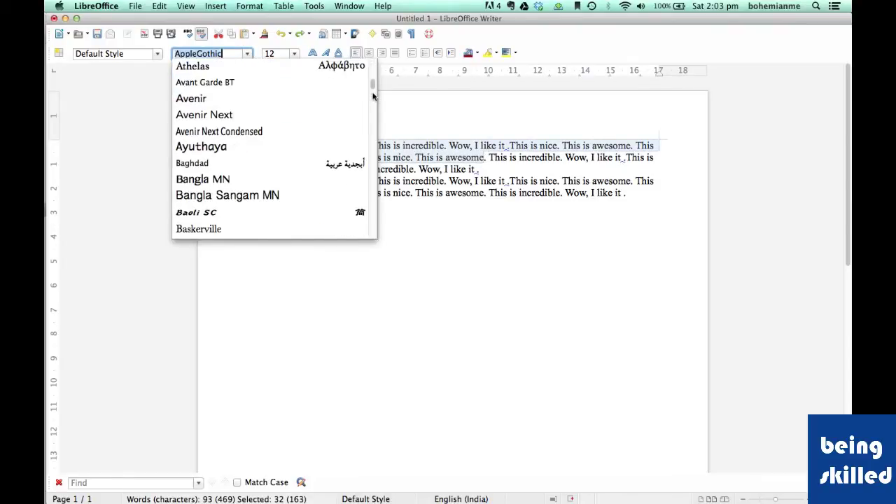
scroll(371, 144, down, 5)
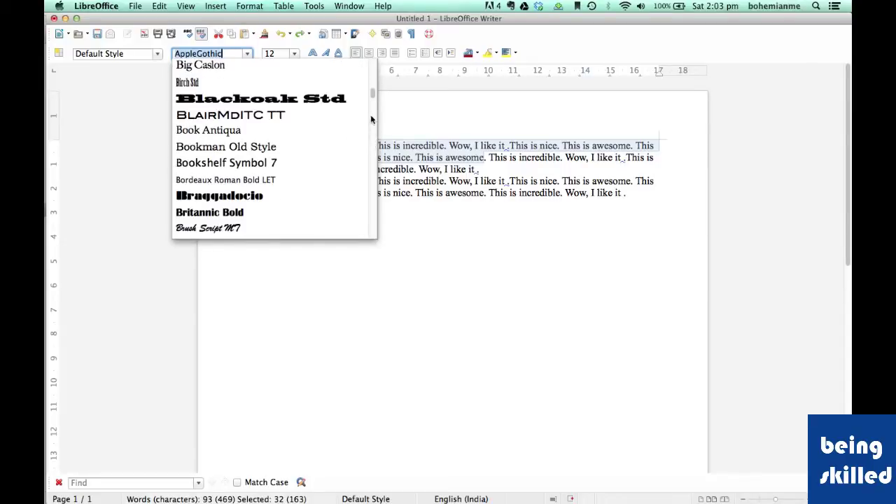
click(291, 132)
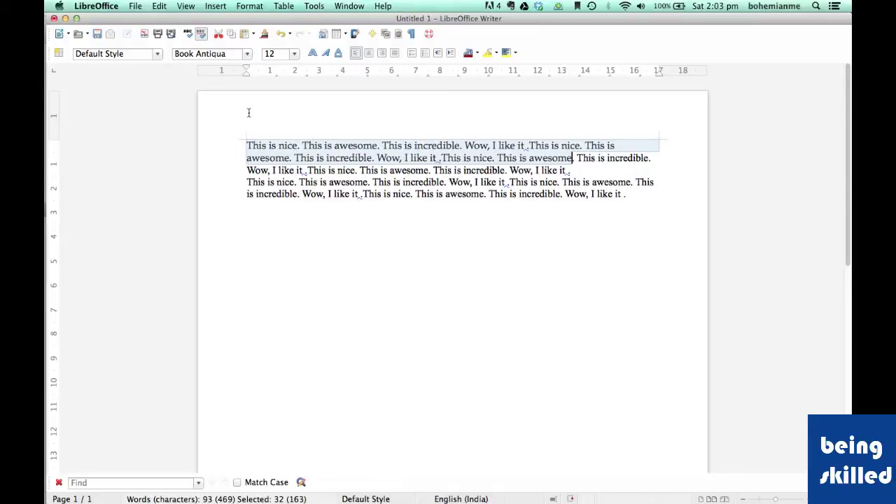
Step: Apply the Andale Mono font to the rest of the first paragraph, from "This is incredible" on its second line
click(575, 155)
key(shift+Down)
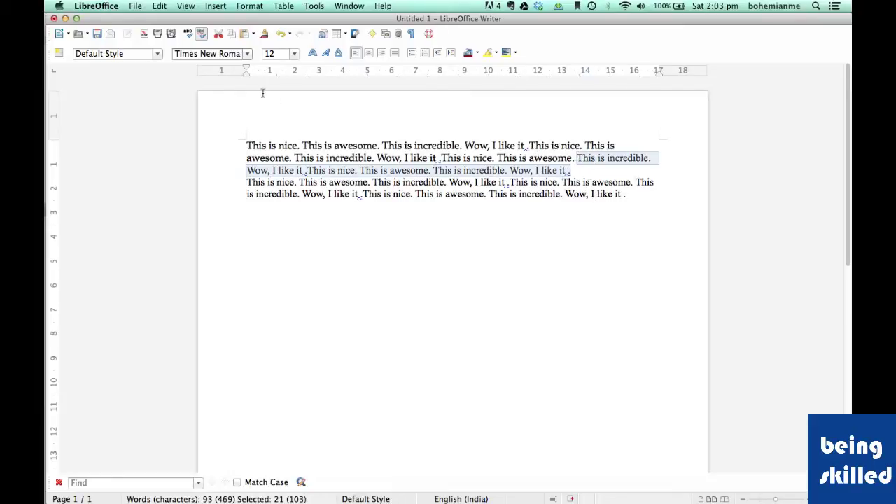
click(247, 54)
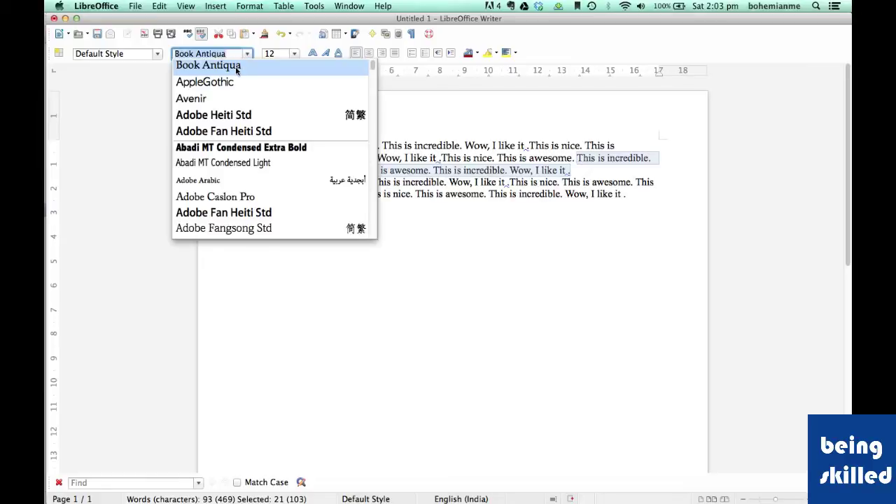
scroll(246, 151, down, 3)
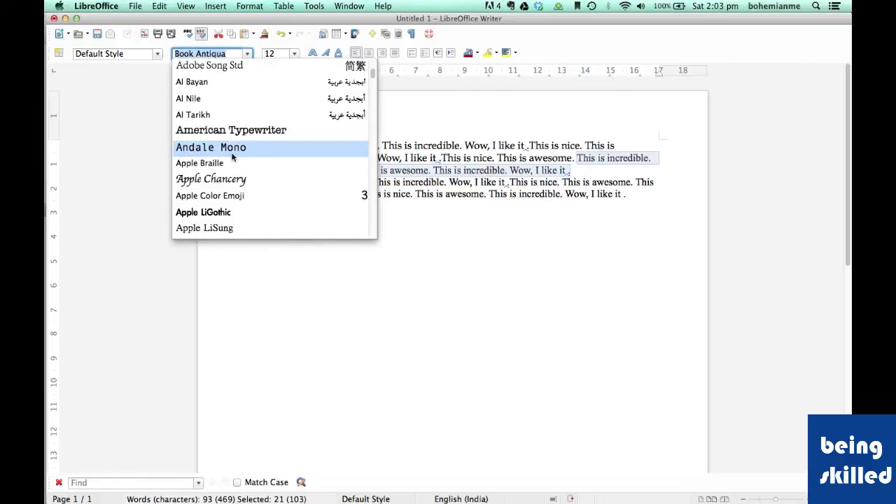
click(233, 156)
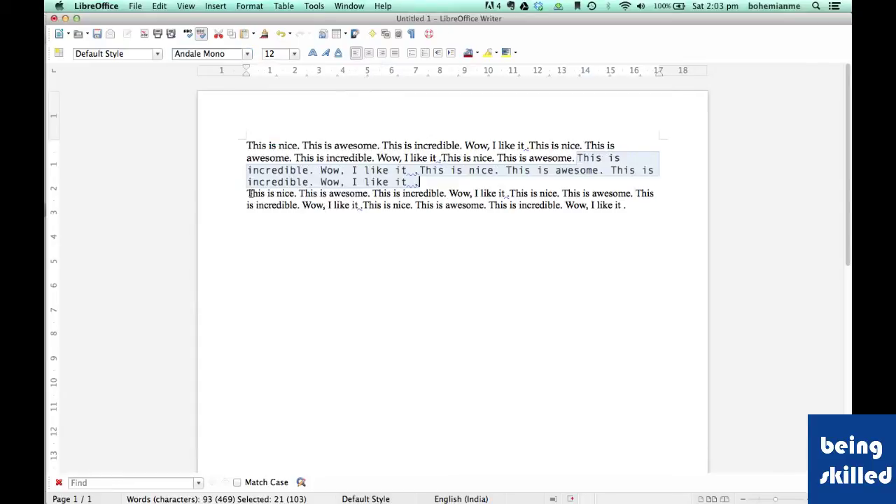
Step: Apply the Braggadocio font to the entire second paragraph
click(250, 194)
shift+click(641, 208)
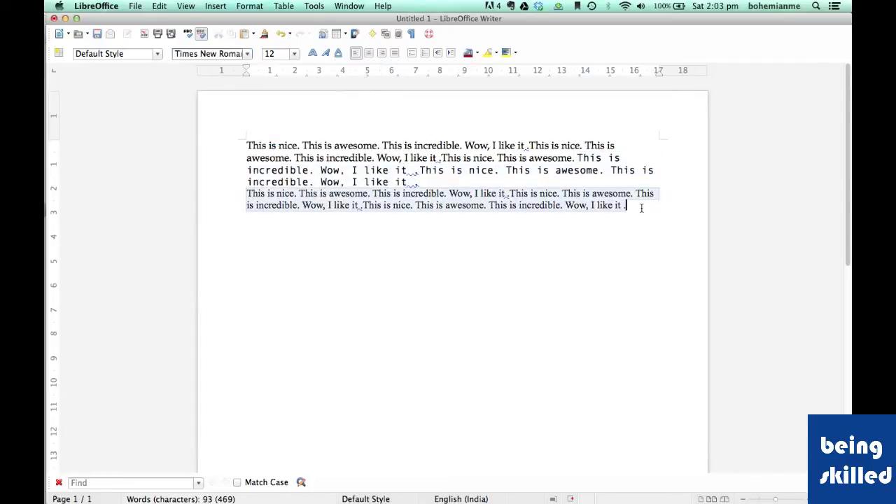
click(248, 54)
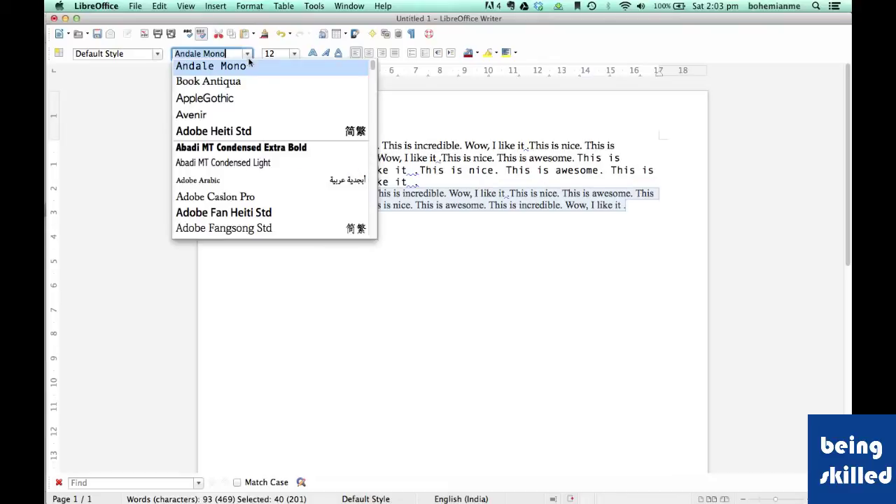
scroll(252, 168, down, 10)
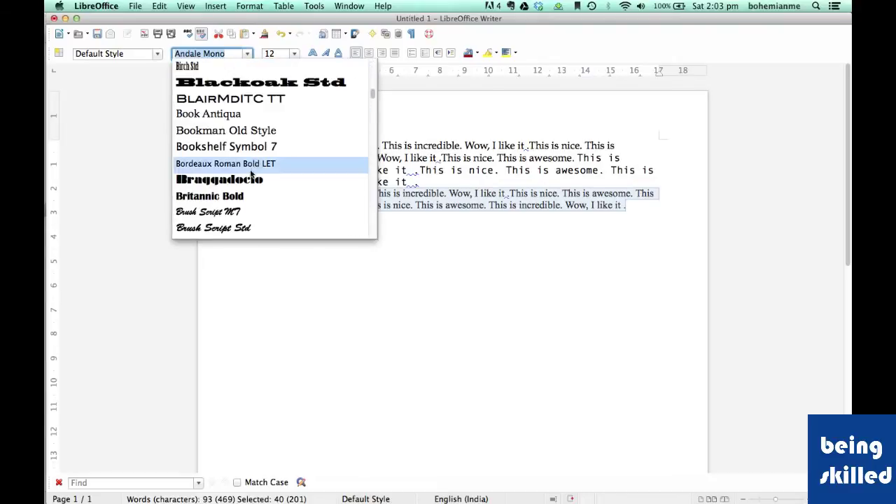
click(251, 179)
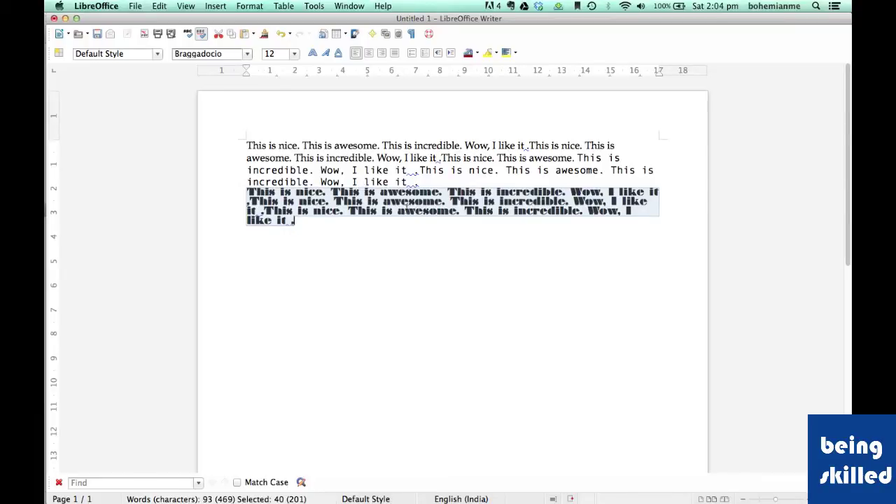
click(294, 221)
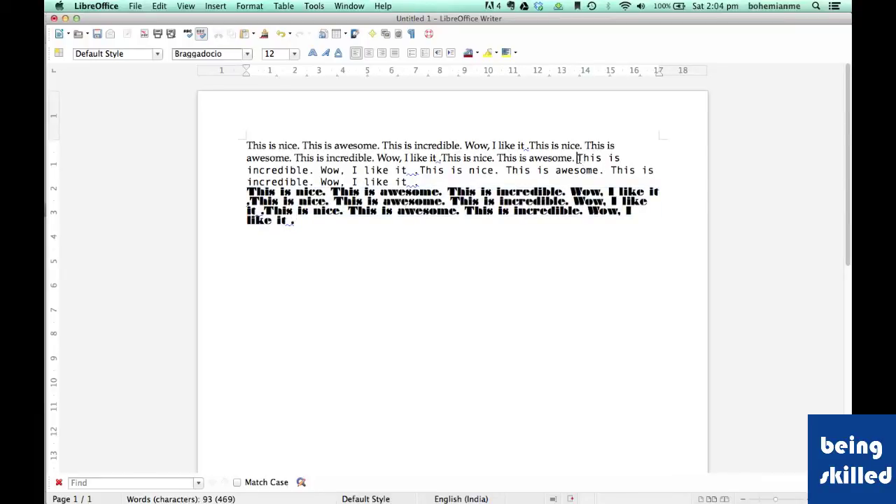
Step: Start a new paragraph where the Andale Mono text begins and set the Book Antiqua text above it to size 24
click(578, 158)
key(Return)
key(Up)
key(Up)
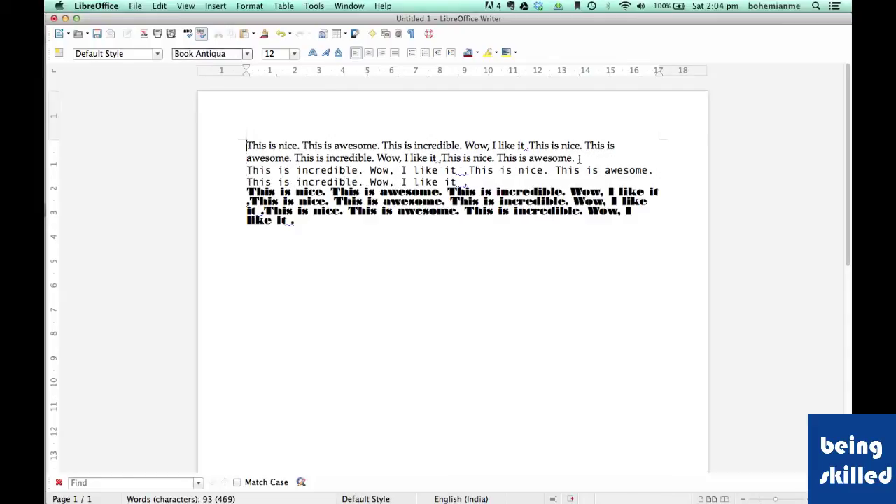
key(shift+Down)
key(shift+Down)
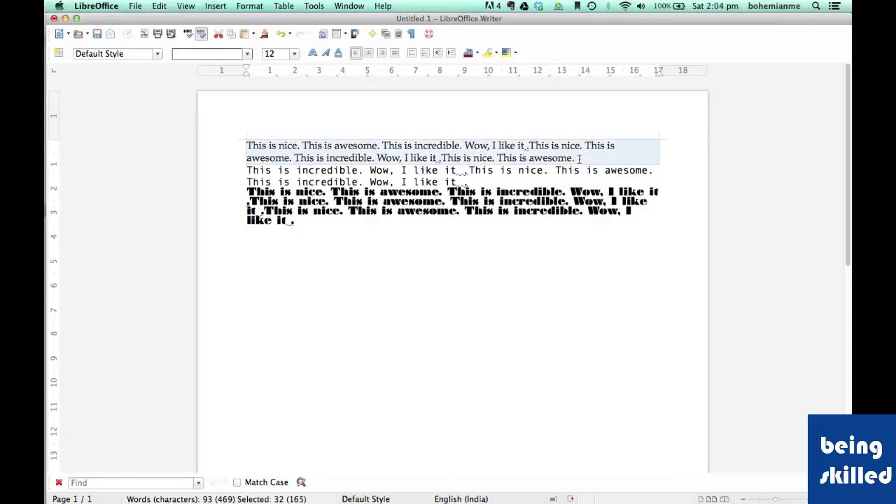
click(295, 56)
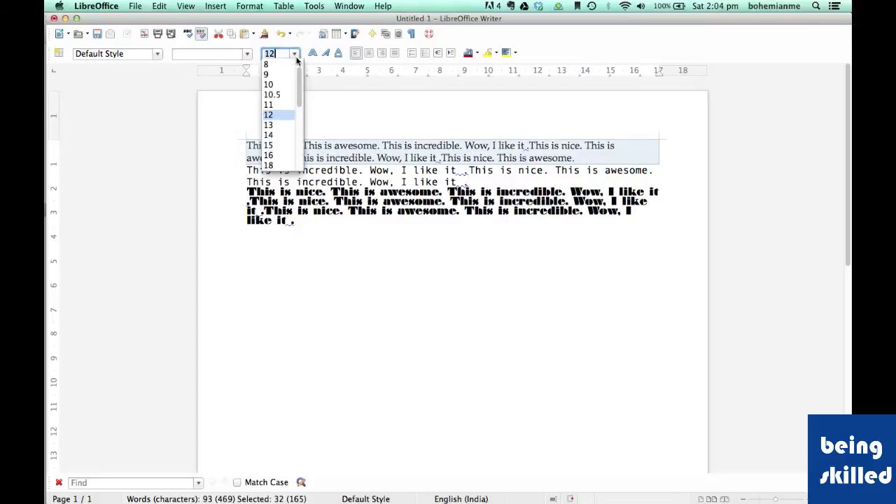
scroll(287, 127, down, 2)
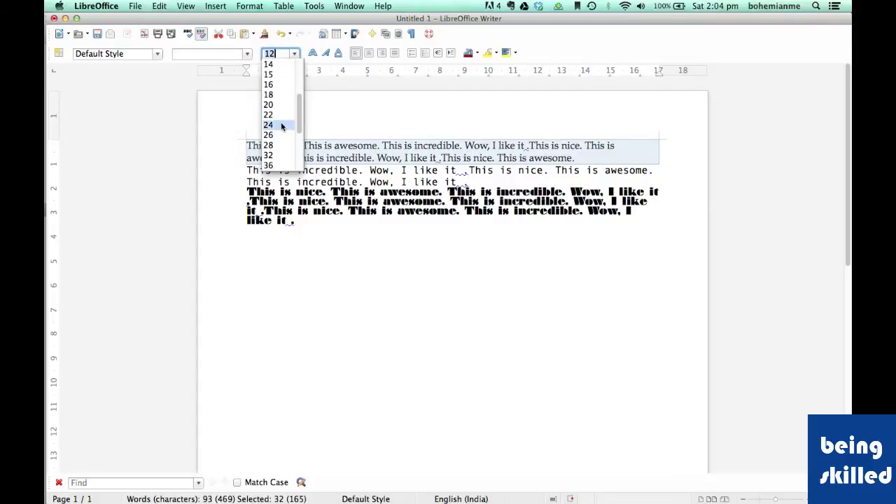
click(278, 125)
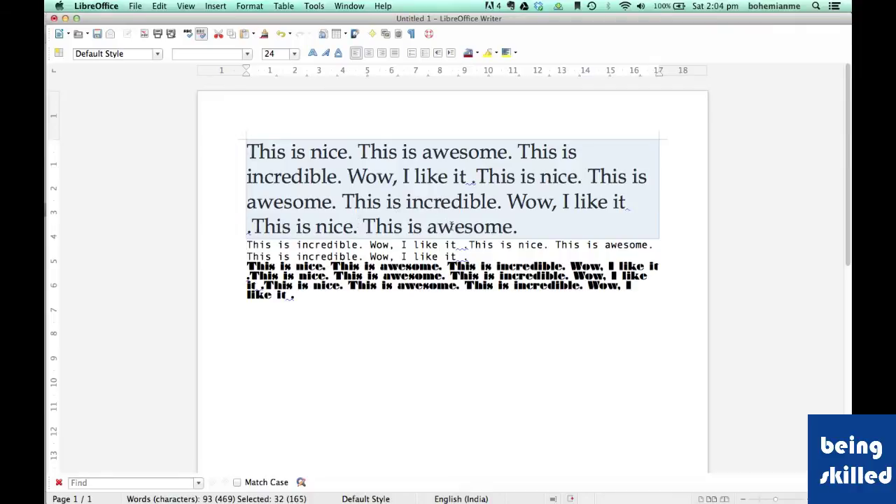
Step: Set the font size of the Andale Mono and Braggadocio paragraphs to 15
click(246, 244)
drag(246, 245, 306, 304)
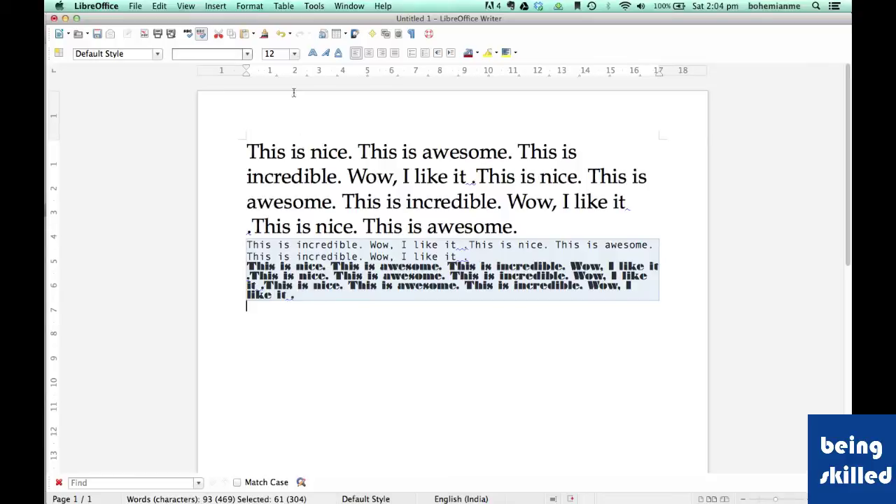
click(294, 55)
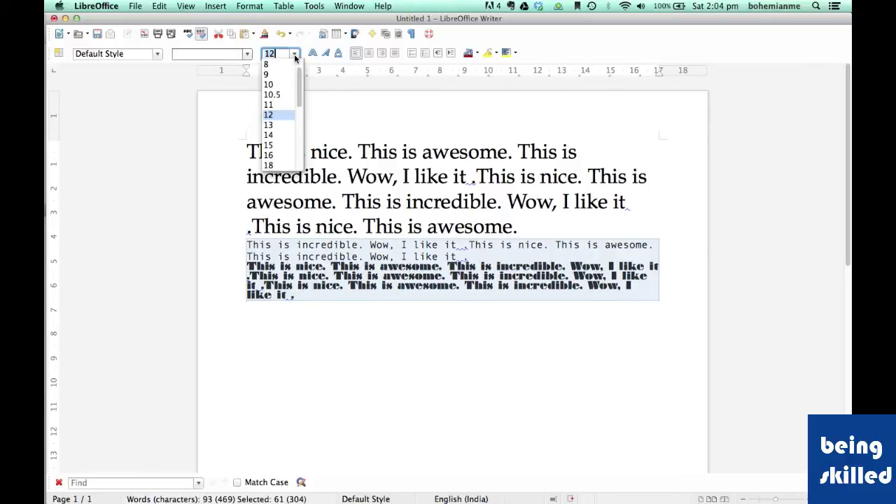
click(287, 145)
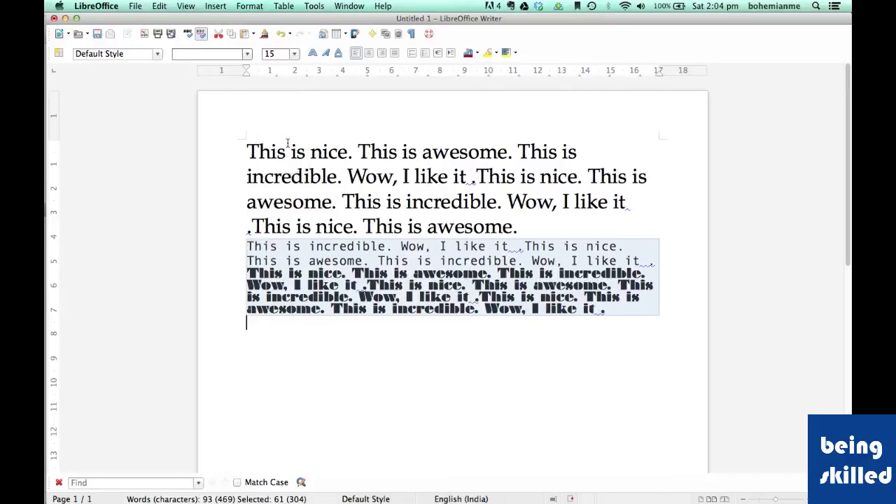
Step: Set the last "Wow, I like it ." of the Andale Mono text apart with a blank line above and below it
click(524, 262)
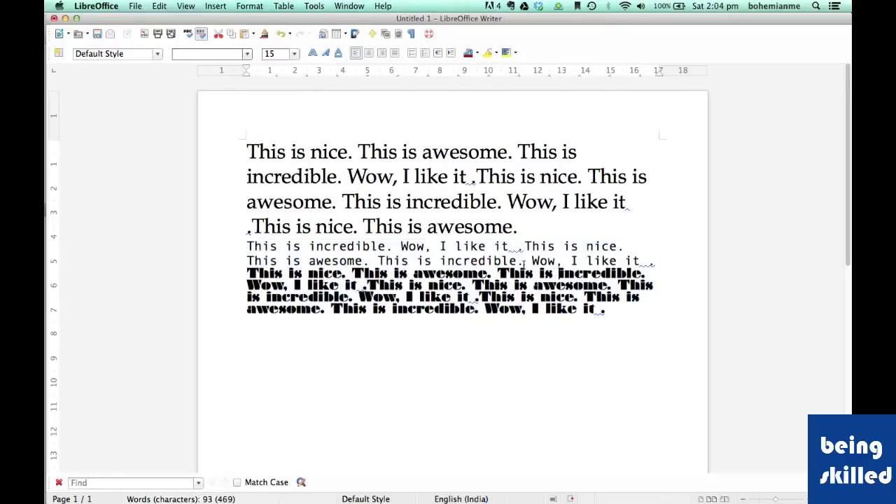
key(Return)
key(Return)
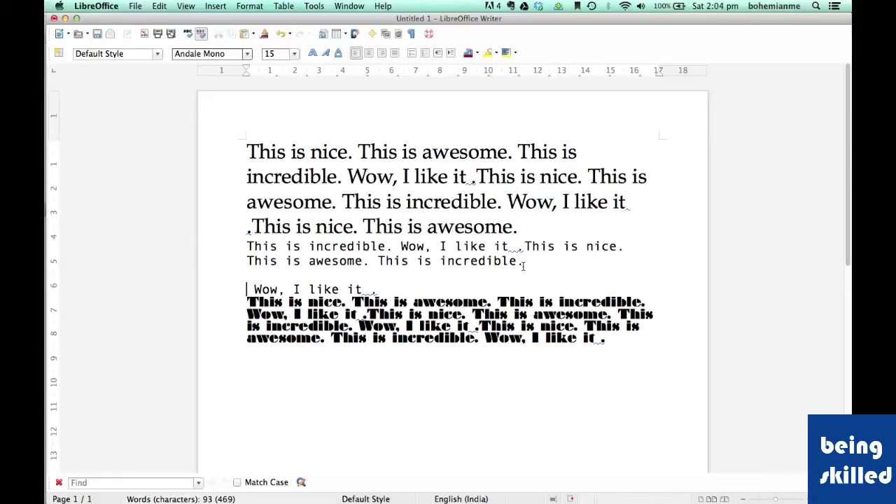
click(432, 285)
key(Return)
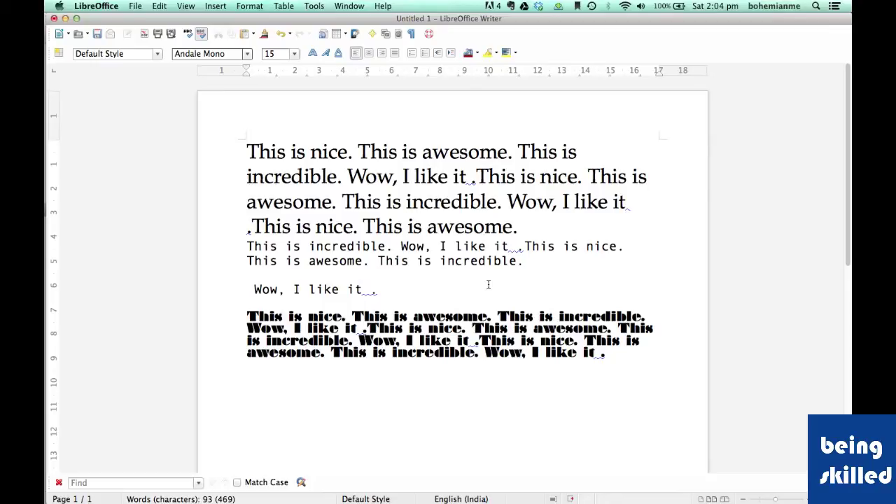
Step: Undo the font, size and paragraph-break changes, and insert the line "This is a headline" above the first paragraph
key(super+z)
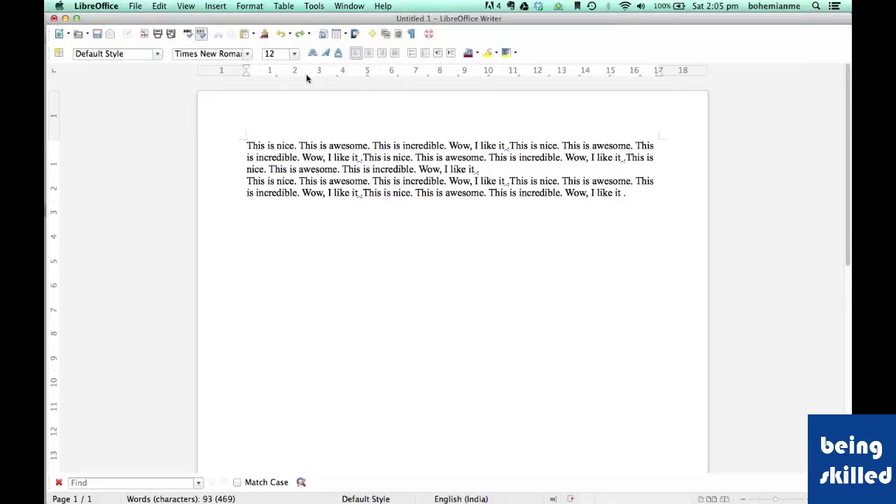
text(T)
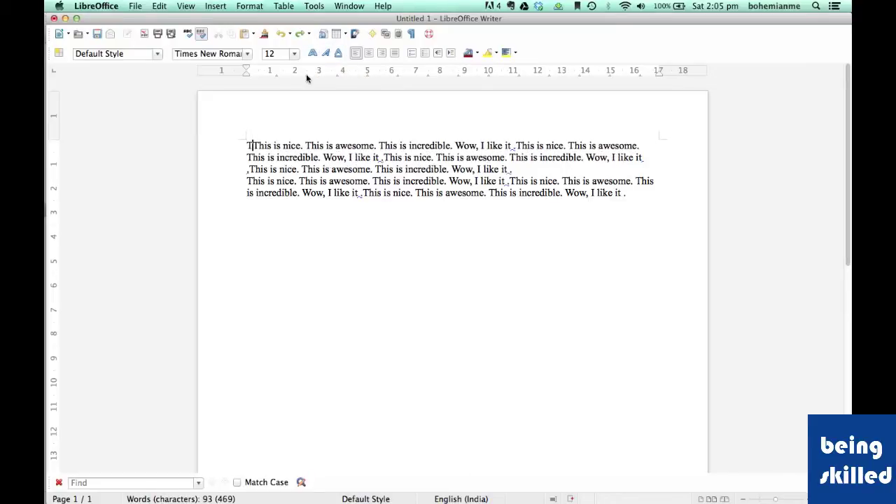
text(his is )
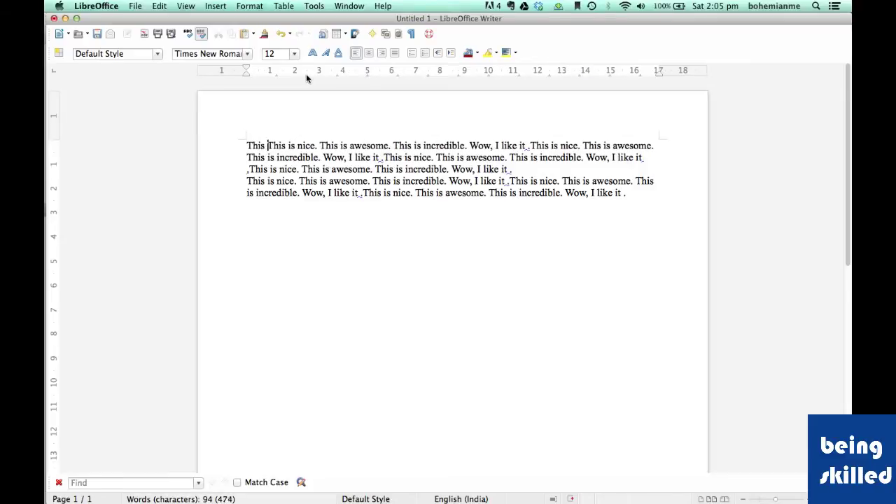
text(a headli)
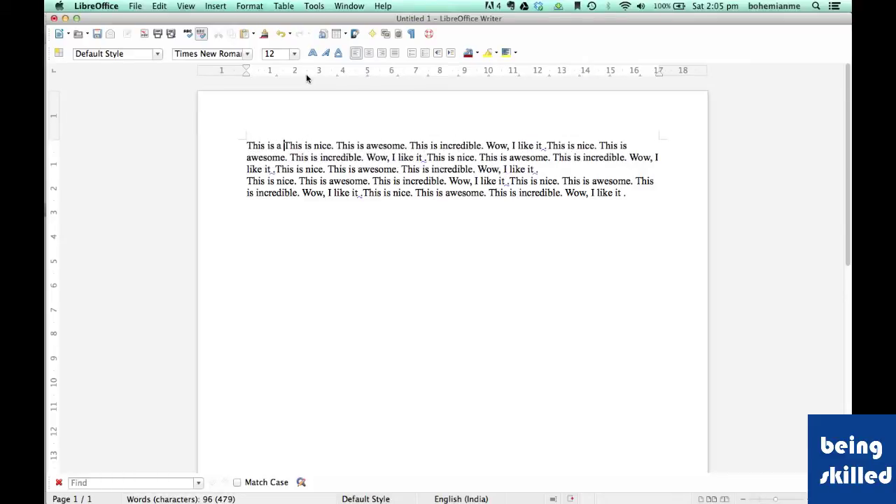
text(ne)
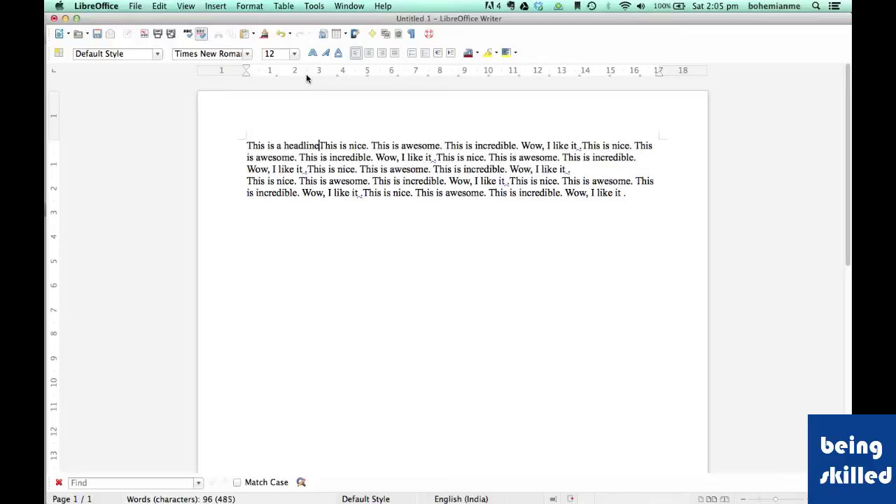
key(Return)
Step: Make the line "This is a headline" bold and set its font size to 32
key(Left)
key(shift+Home)
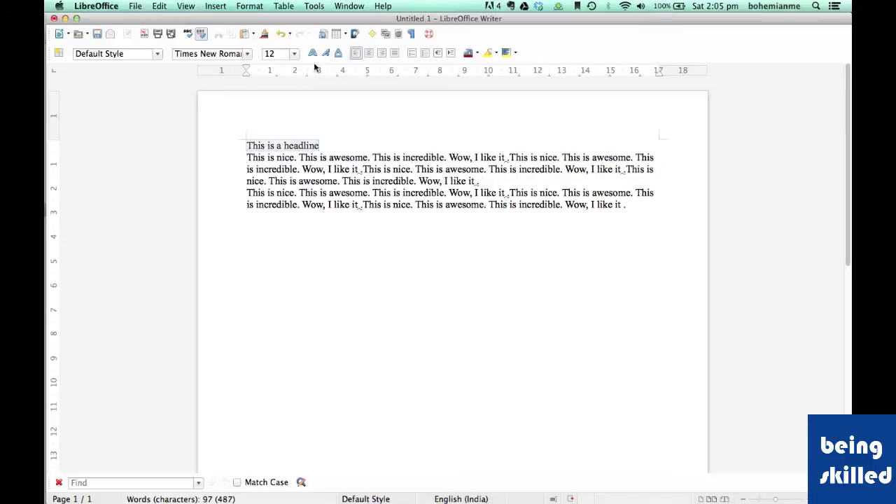
click(313, 54)
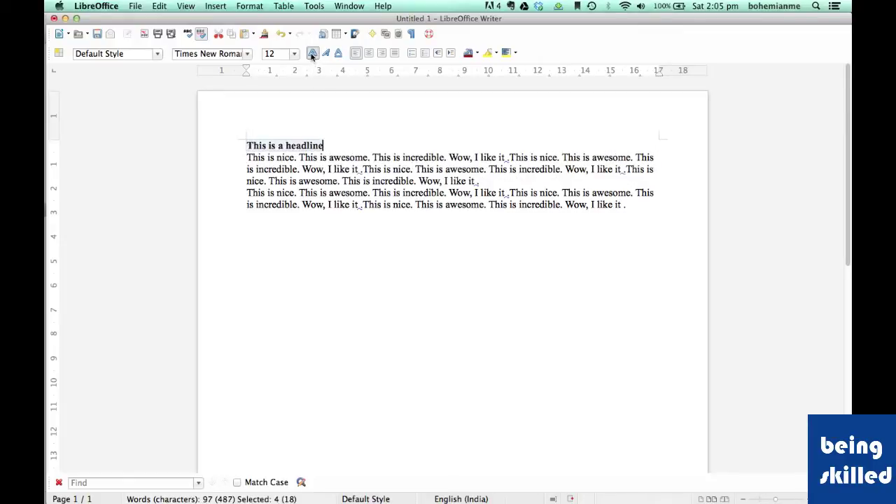
click(294, 54)
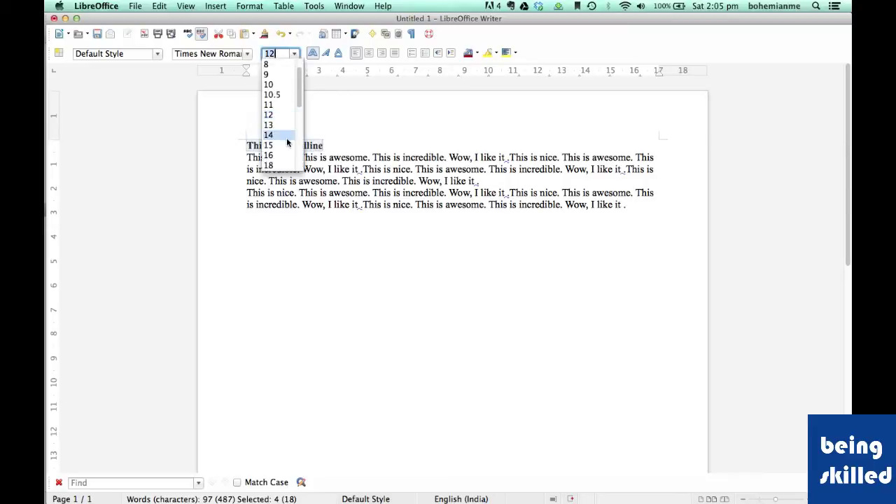
scroll(287, 137, down, 3)
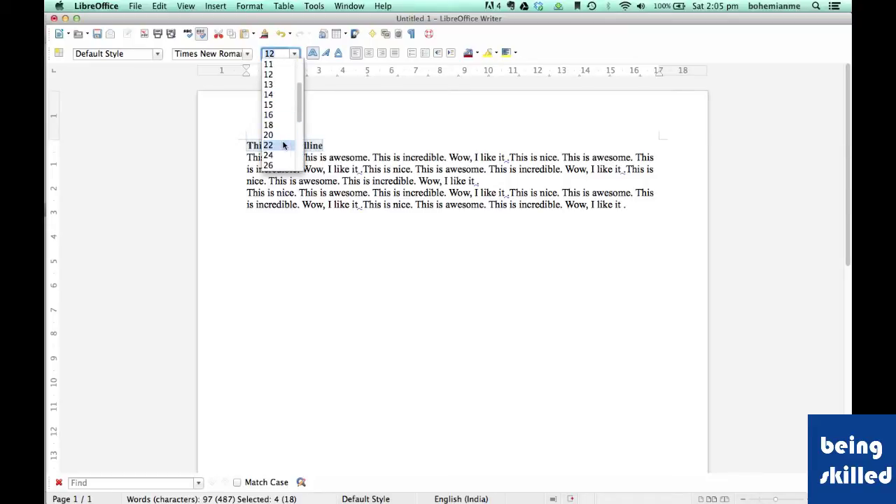
scroll(282, 149, down, 10)
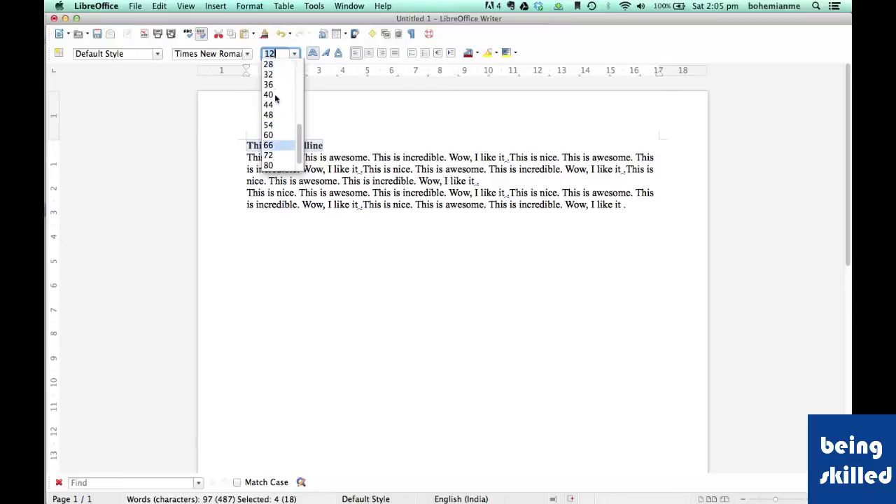
click(271, 76)
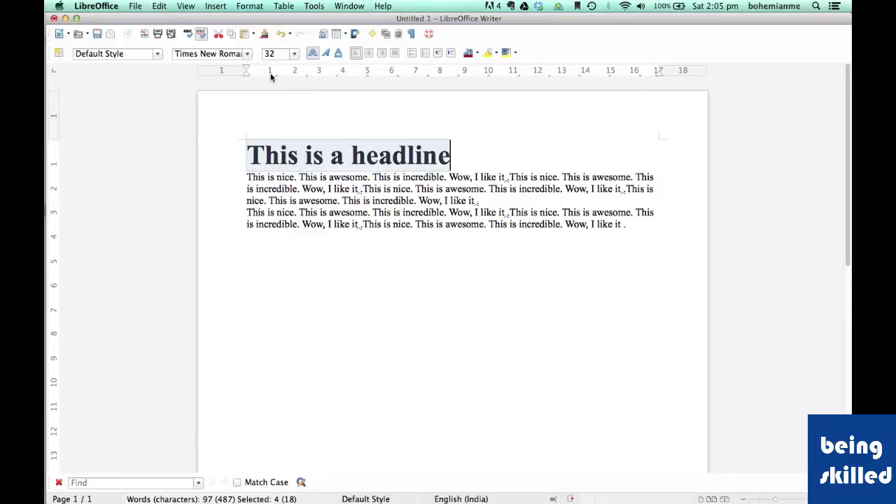
click(462, 162)
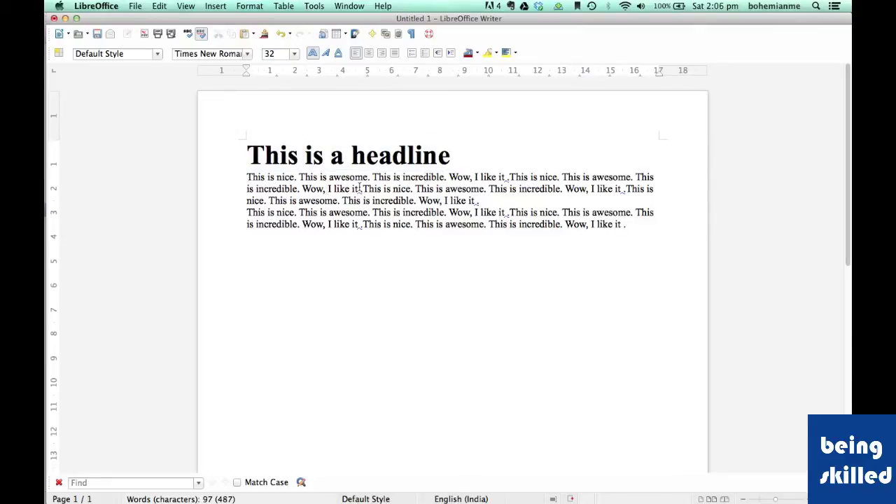
Step: Italicize the first body paragraph from "This is awesome." in its second line through to the paragraph's end
drag(418, 189, 479, 200)
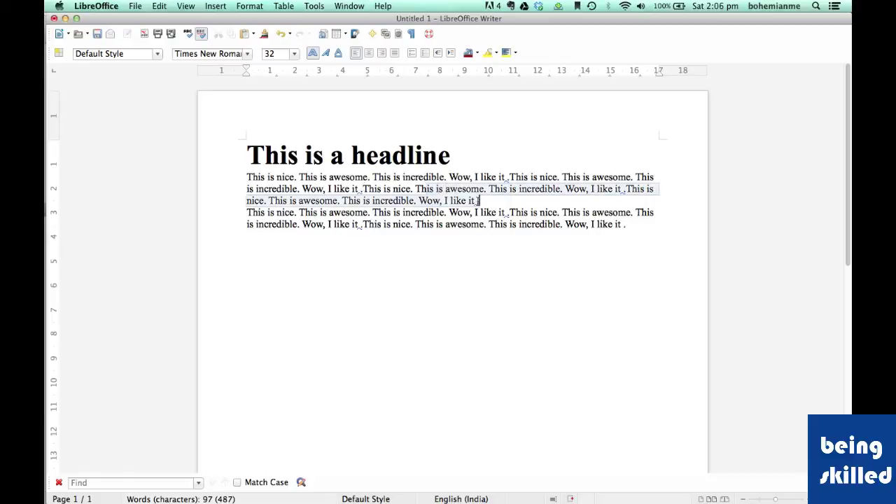
click(327, 54)
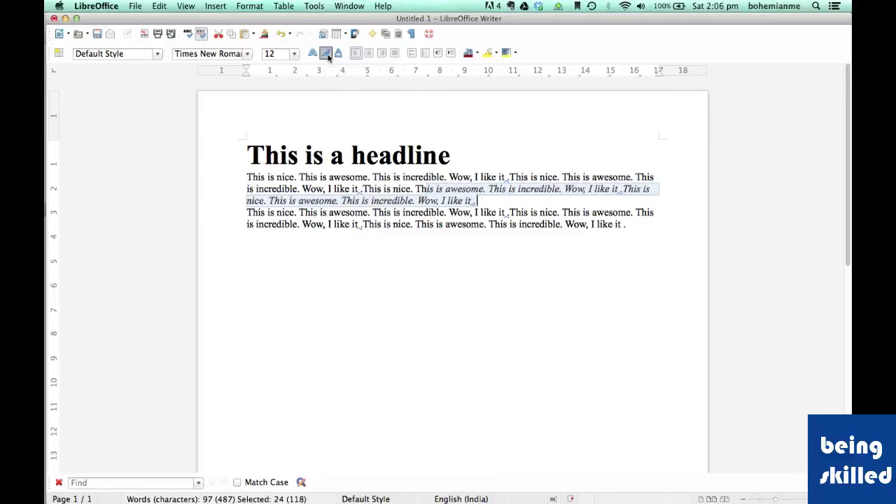
click(395, 189)
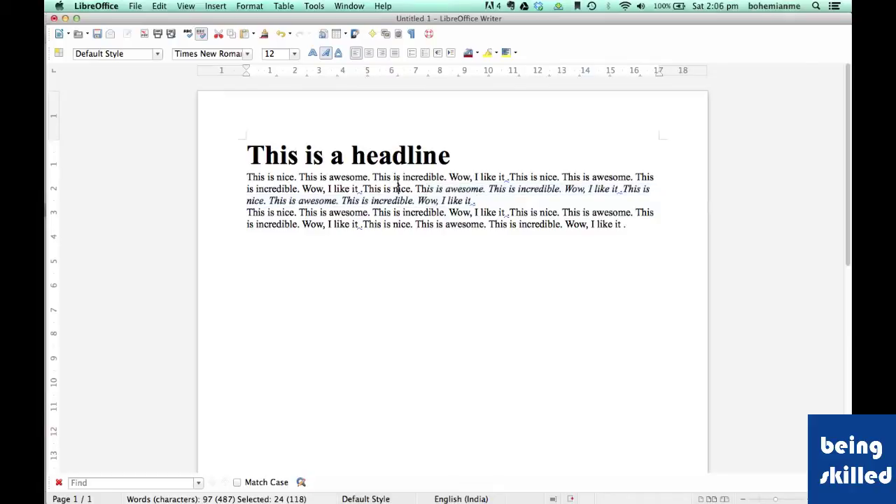
drag(416, 189, 425, 189)
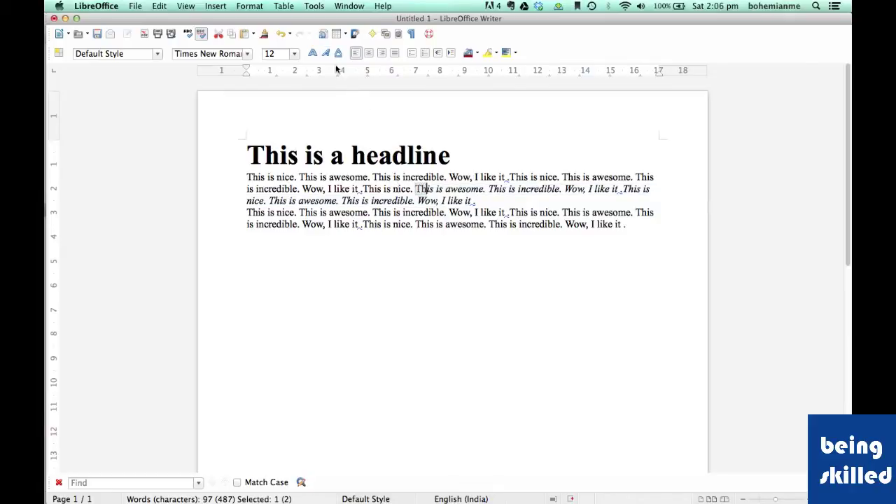
click(327, 55)
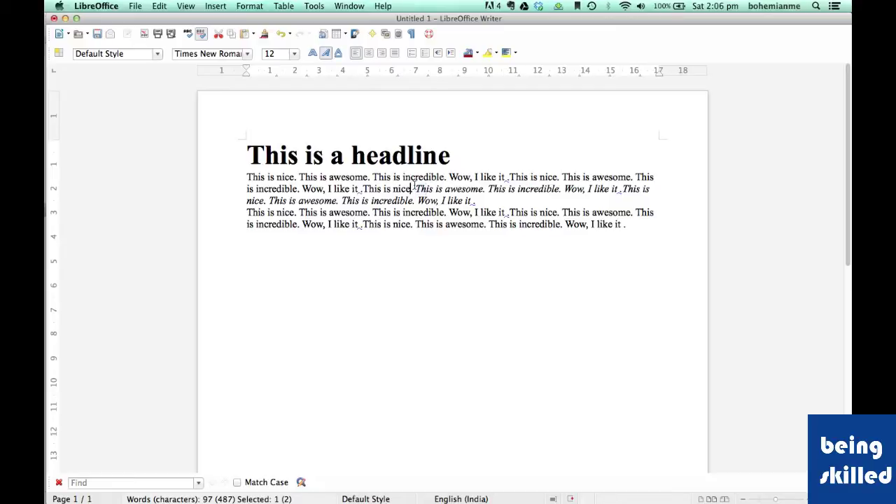
click(439, 189)
drag(416, 189, 480, 199)
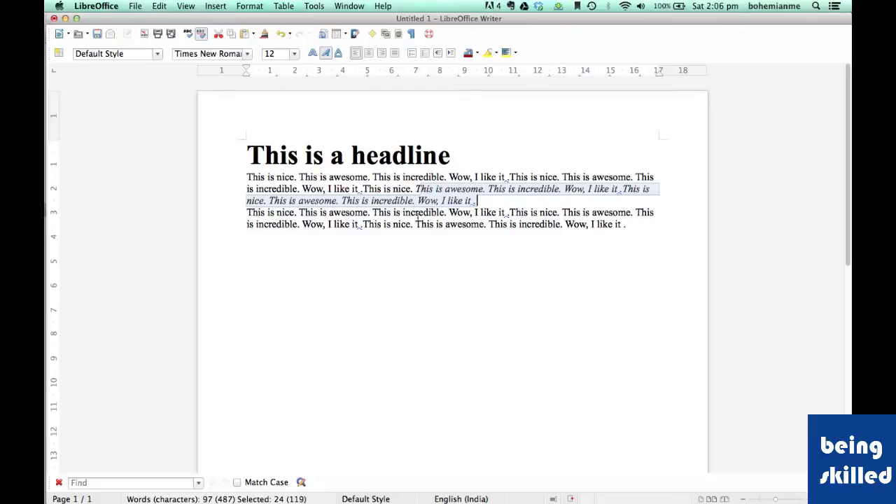
Step: Underline "This is incredible. Wow, I like it .This is nice" in the second body paragraph and bold the first body paragraph's opening "This is awesome."
drag(373, 213, 558, 212)
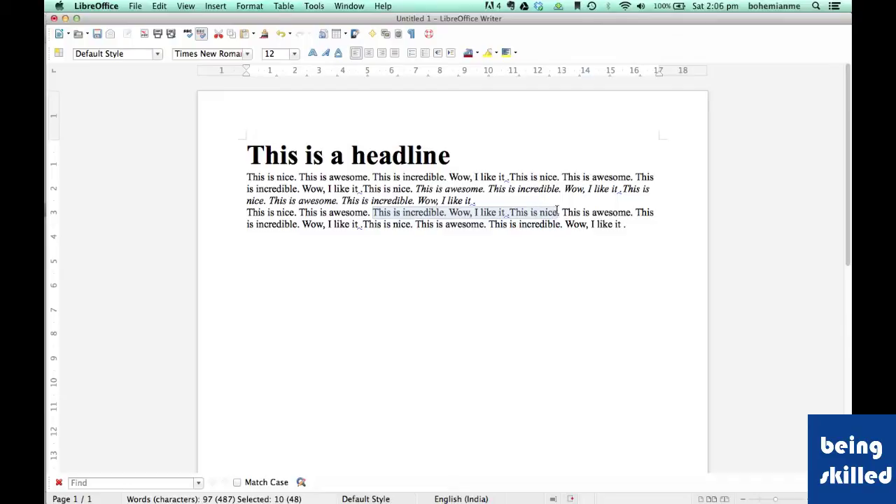
click(339, 54)
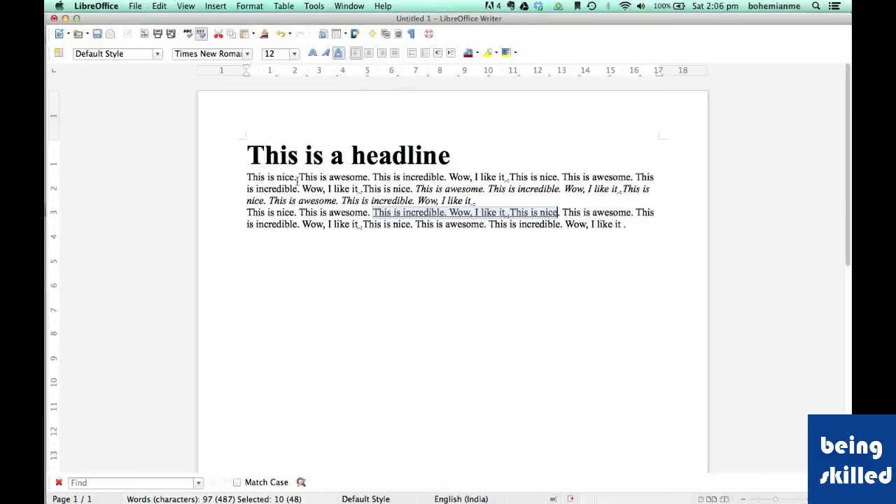
drag(299, 177, 371, 177)
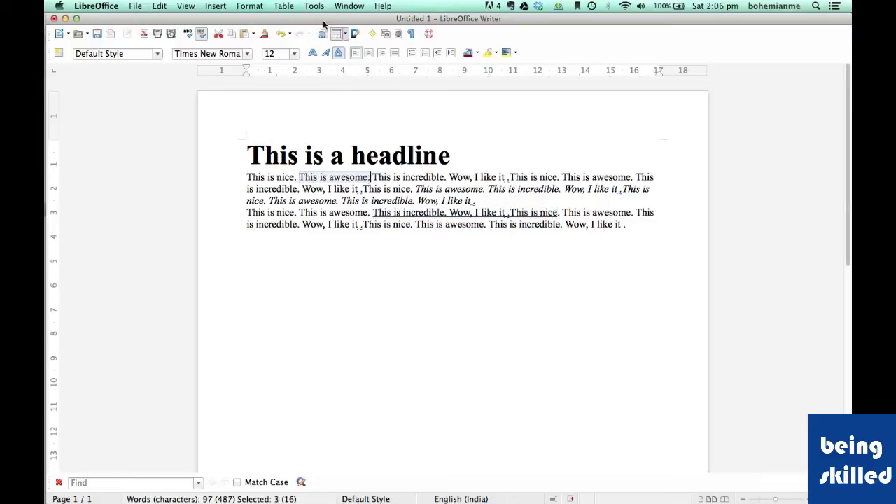
click(311, 53)
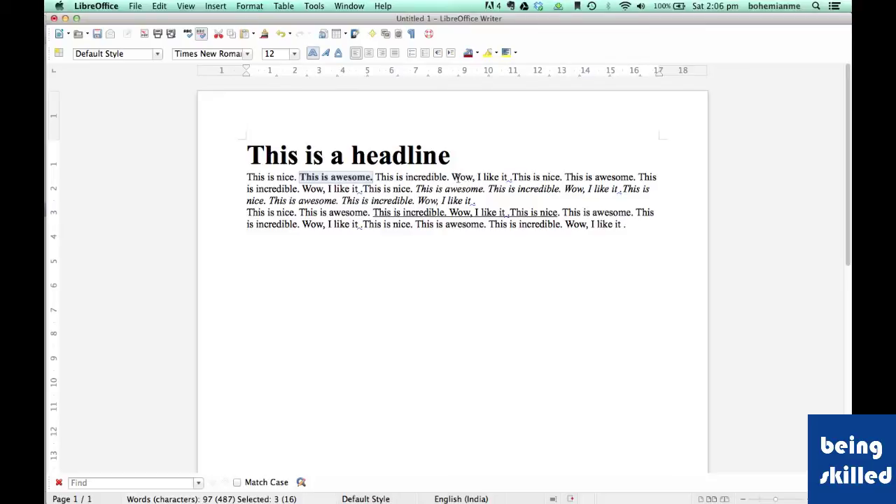
Step: Italicize "ow, I like it ." in the first body line and underline "incredible. Wow, I like it" in the last line
drag(452, 177, 511, 177)
click(325, 54)
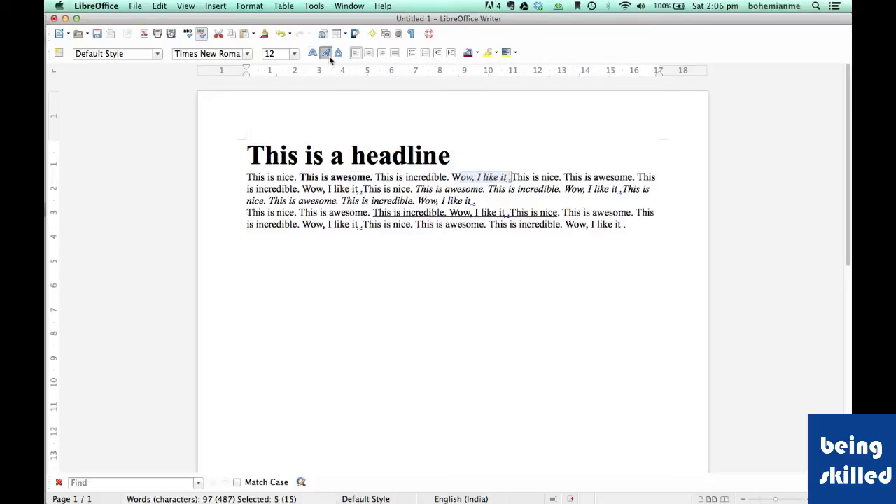
click(253, 224)
drag(252, 224, 359, 224)
click(337, 53)
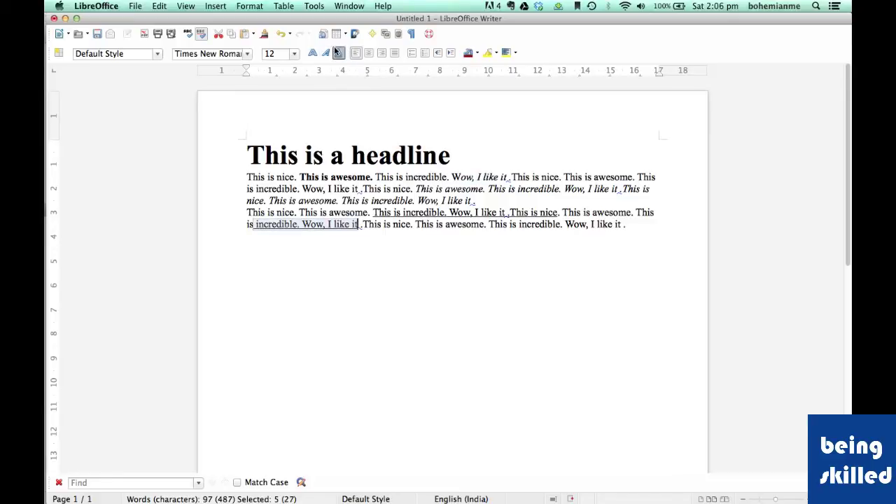
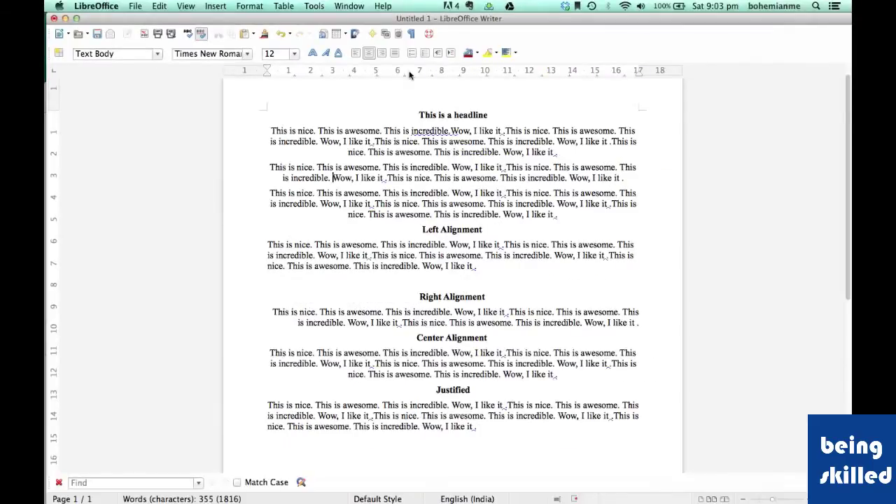
Step: Examine how the sample paragraphs under the Left Alignment, Right Alignment and Justified headings line up with the margins
click(391, 227)
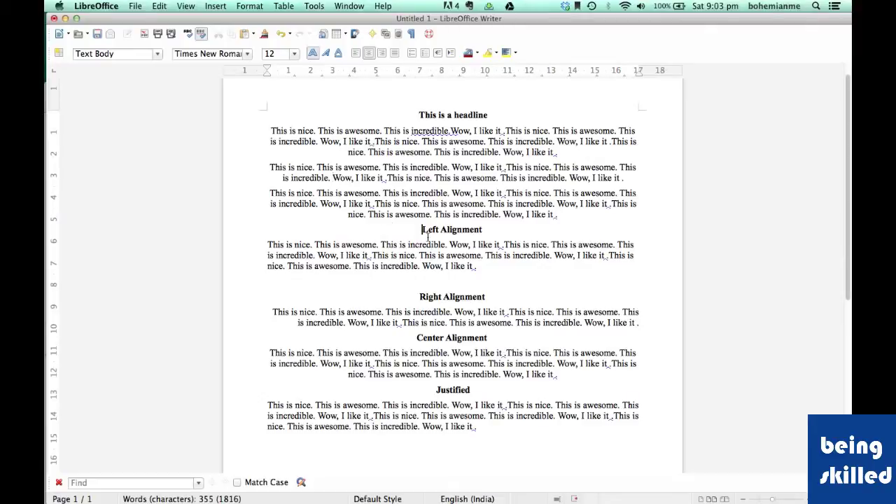
click(485, 259)
shift+click(268, 244)
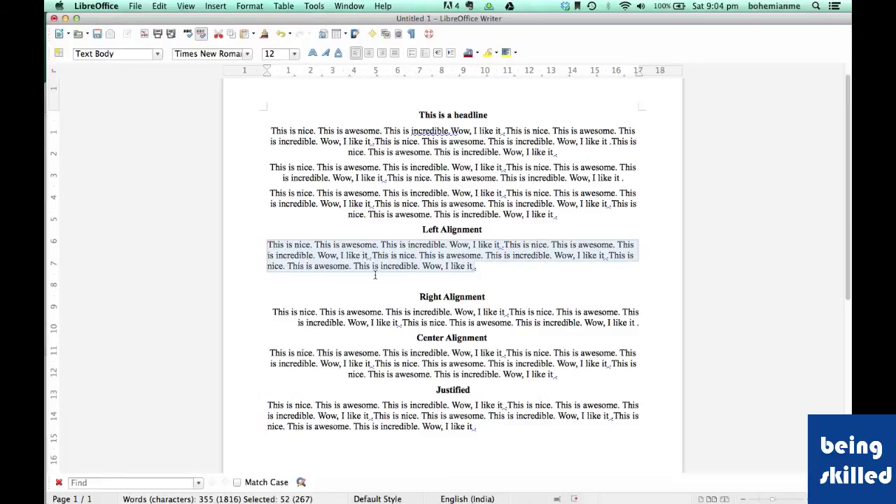
click(502, 269)
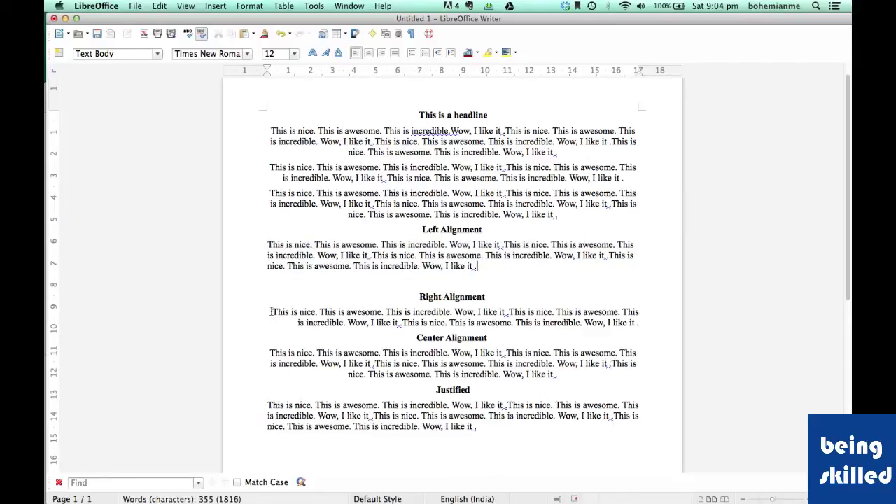
drag(272, 312, 370, 326)
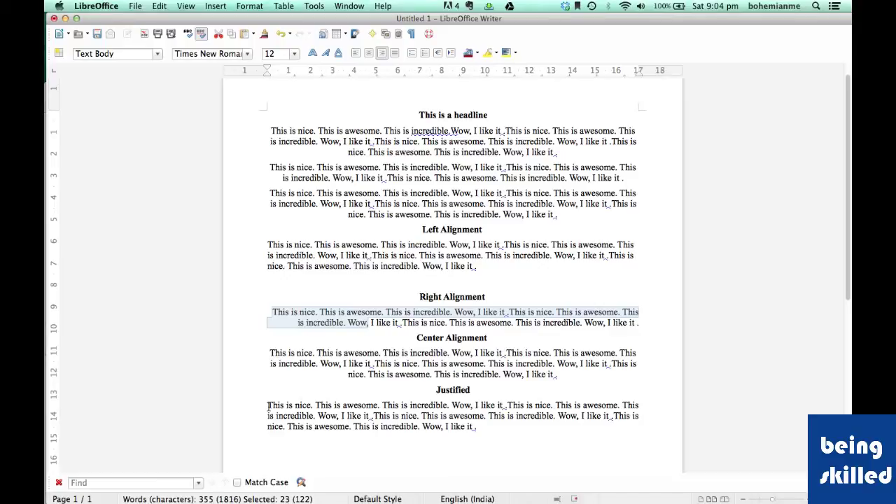
drag(268, 406, 372, 445)
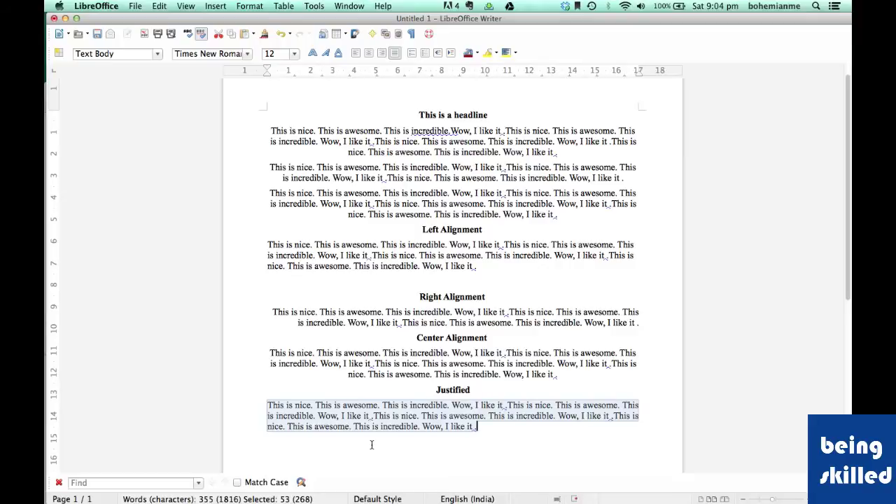
click(430, 420)
scroll(551, 166, up, 1)
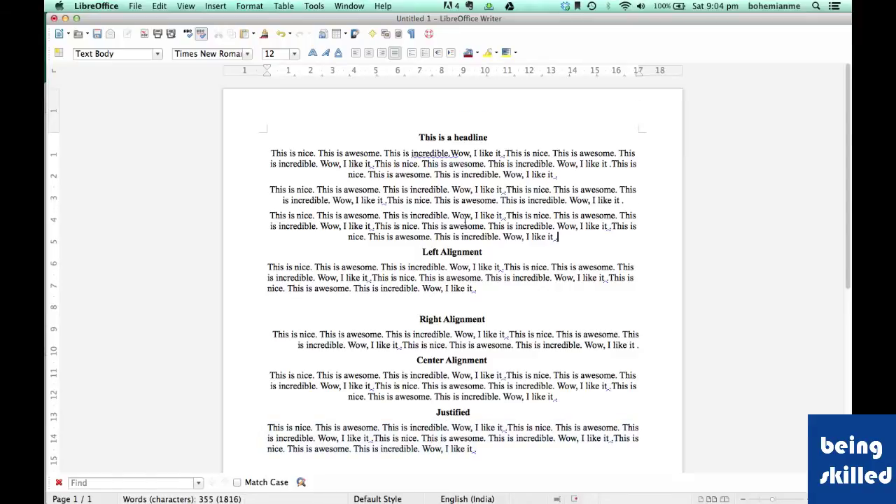
Step: Align the three body paragraphs under "This is a headline" left, centered and right in turn, finishing with justified
drag(569, 238, 268, 156)
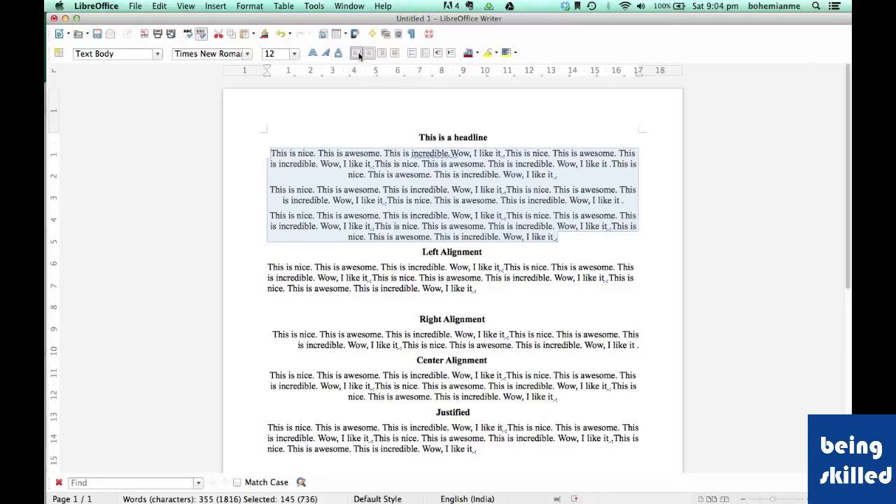
click(359, 56)
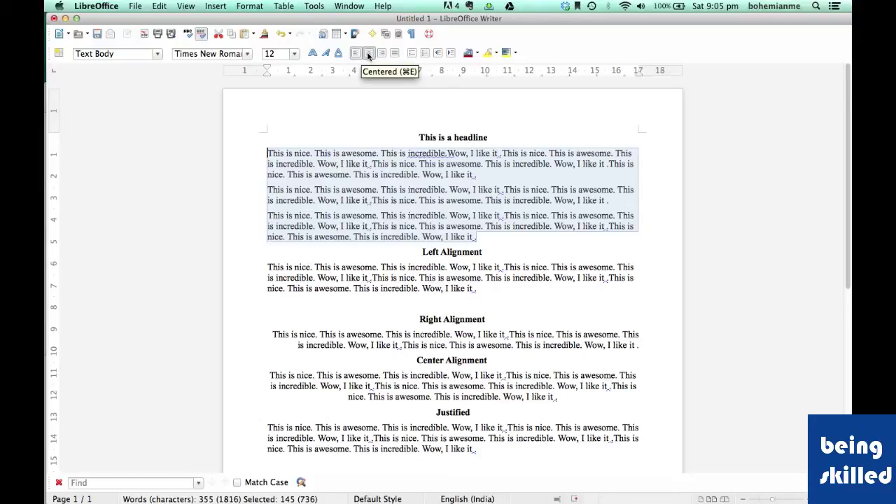
click(369, 54)
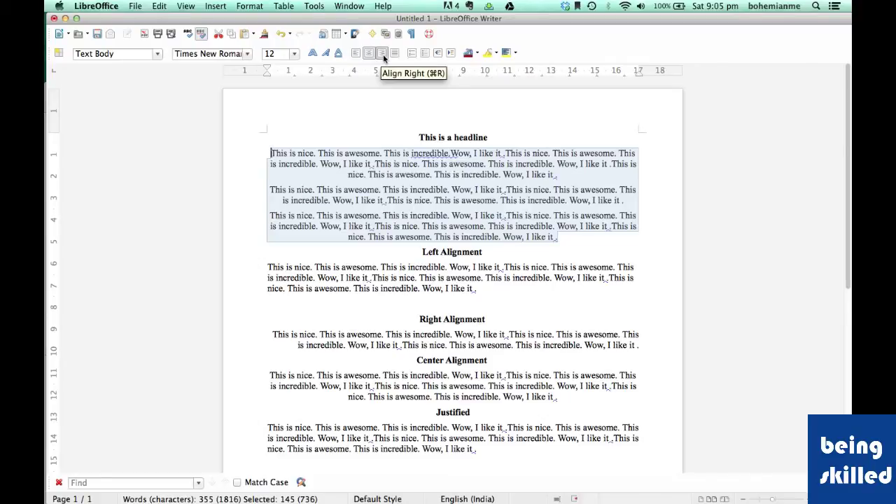
click(383, 54)
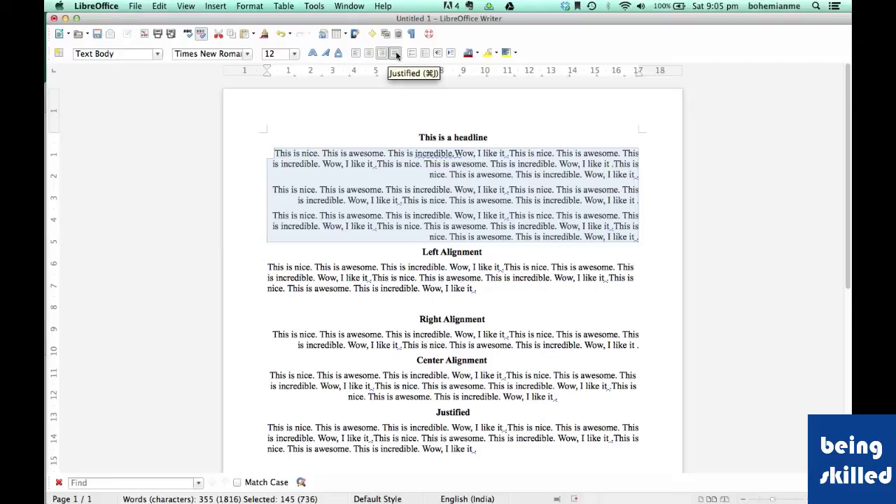
click(396, 53)
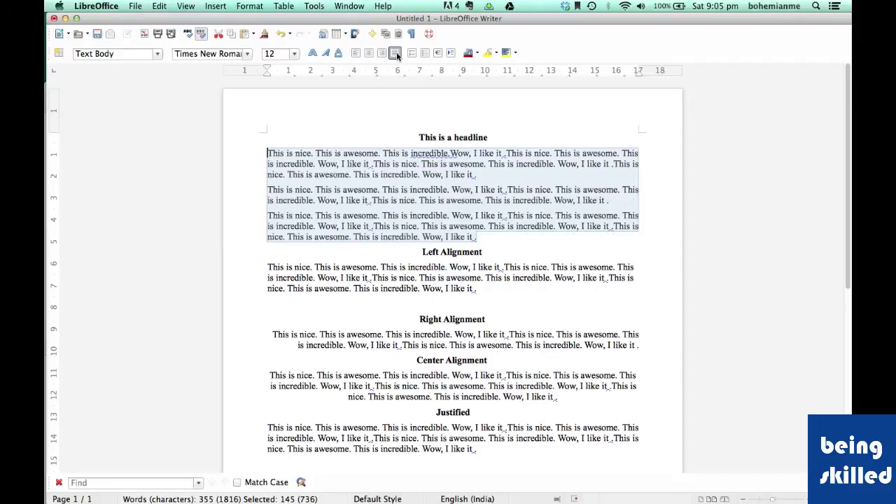
click(295, 163)
click(267, 154)
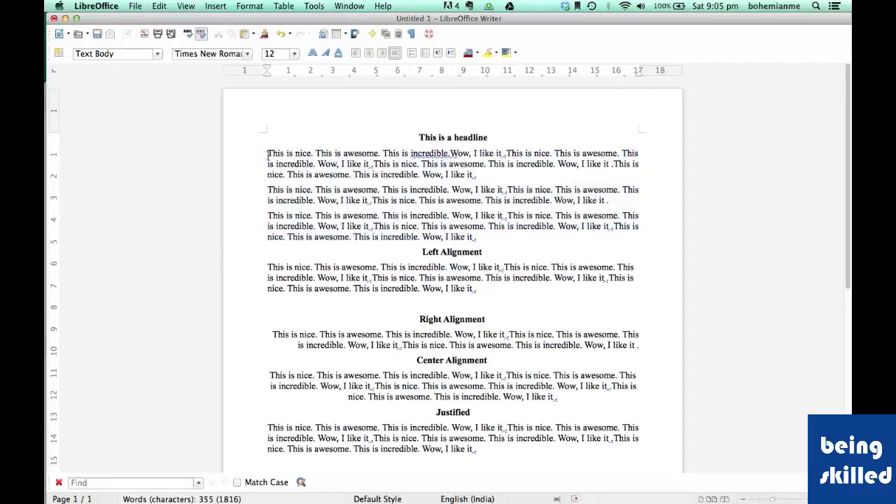
drag(267, 154, 272, 164)
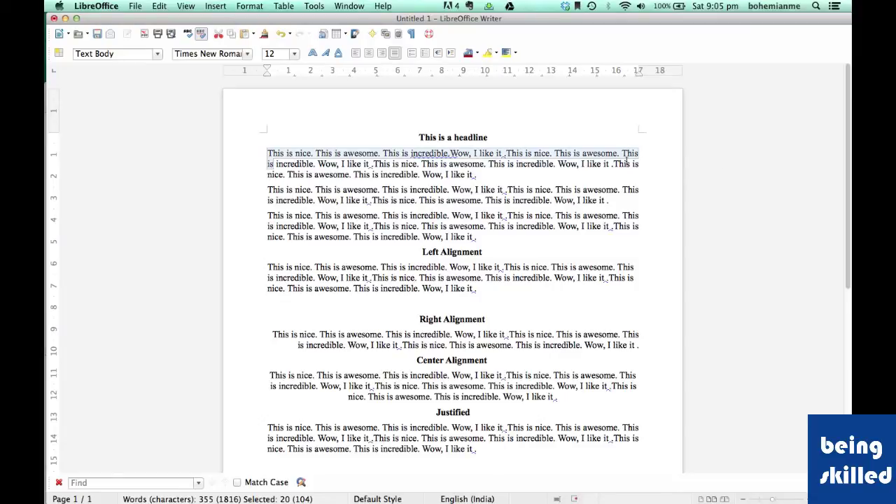
drag(626, 160, 627, 163)
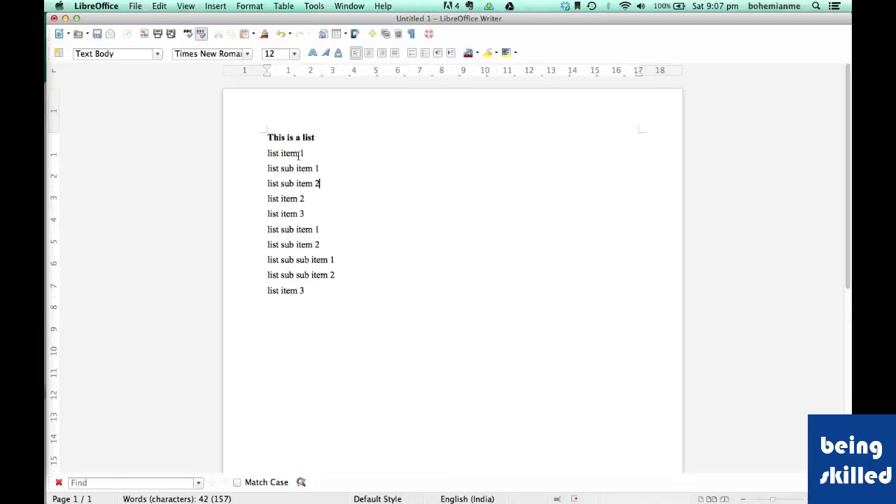
Step: Turn all the lines from "This is a list" through the last "list item 3" into a numbered list
drag(305, 290, 243, 121)
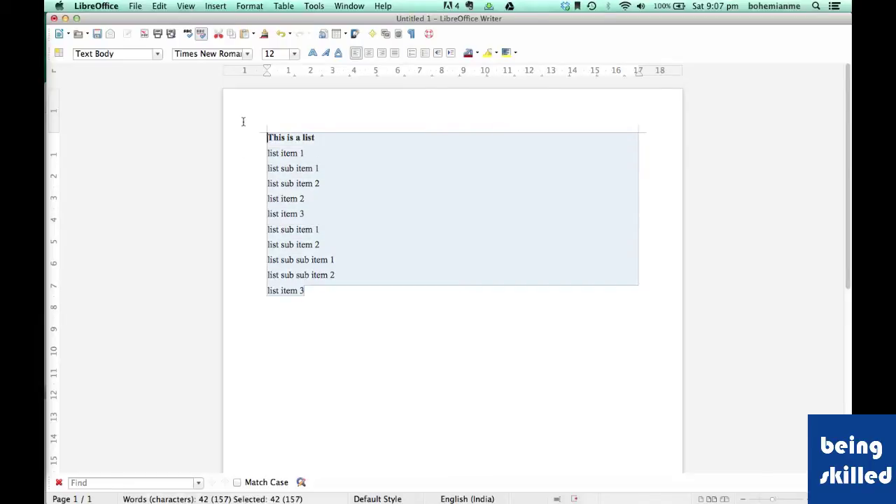
click(414, 55)
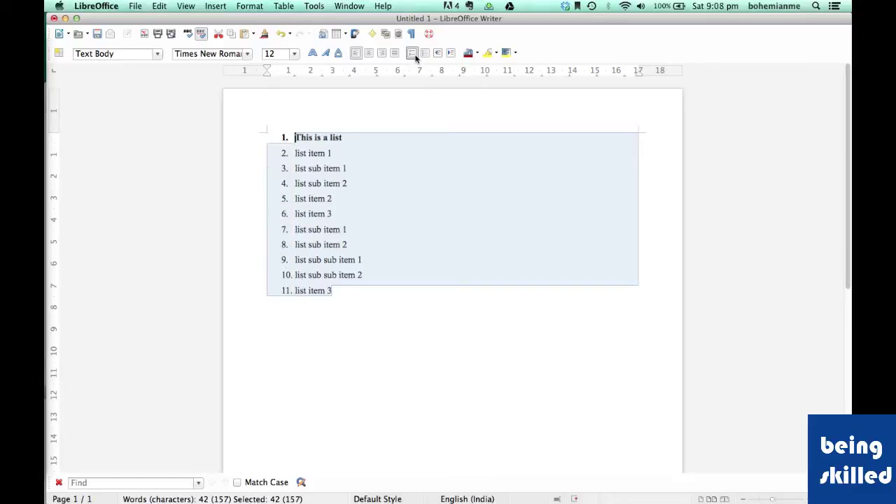
click(381, 231)
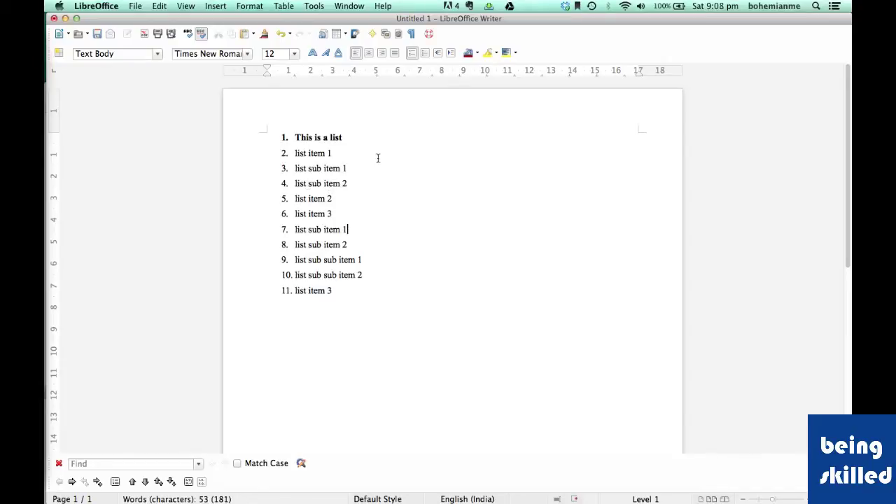
Step: Change the entire numbered list, including its "This is a list" heading, to bullets
key(super+a)
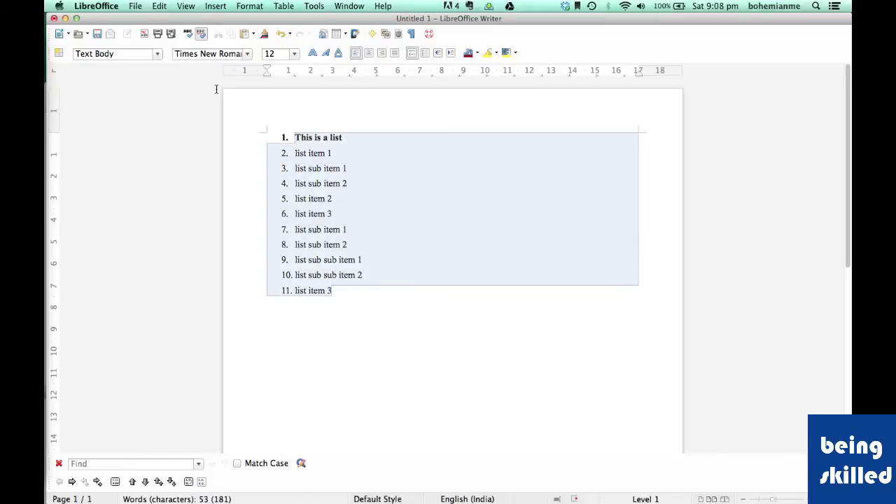
click(426, 53)
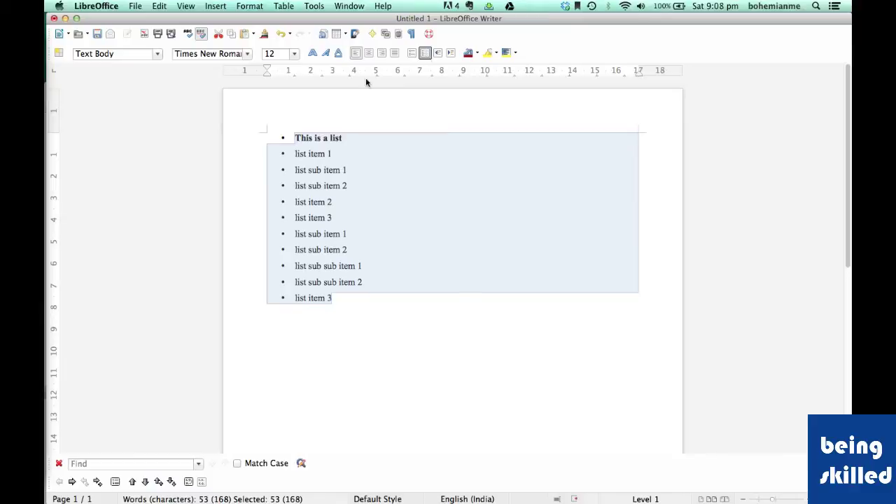
click(294, 170)
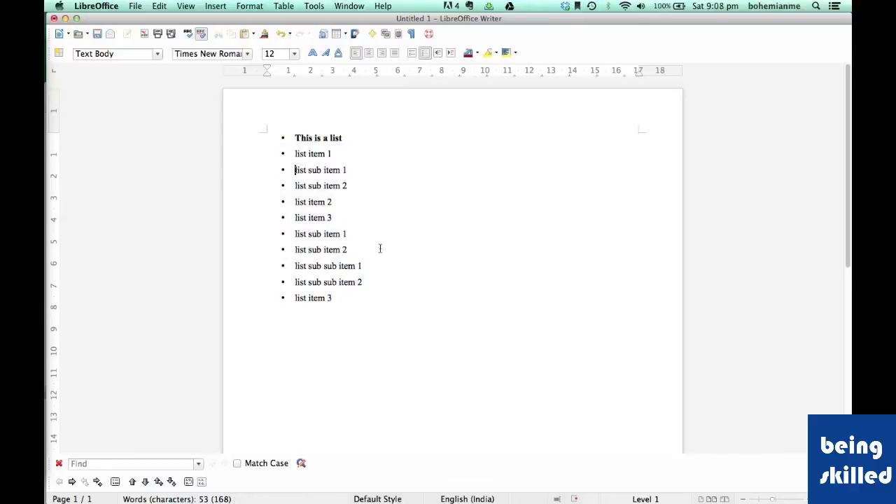
Step: Switch every line of the bulleted list back to numbering
click(356, 298)
drag(355, 298, 202, 105)
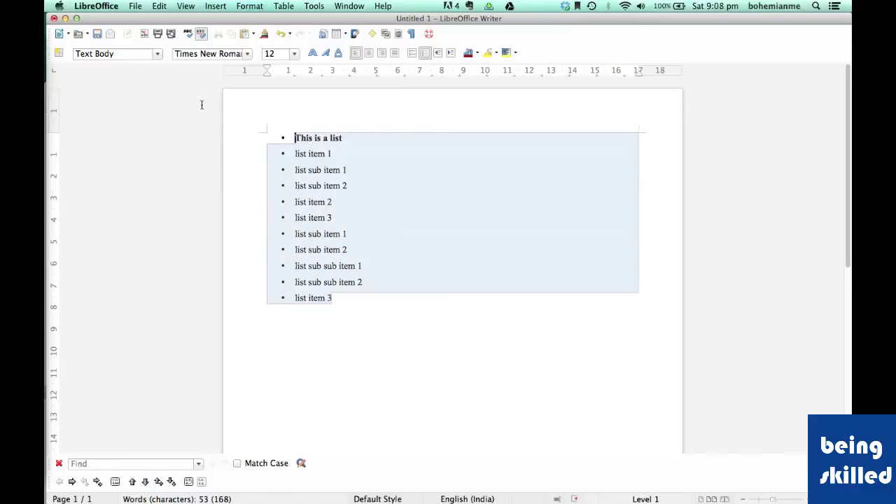
click(412, 54)
click(273, 212)
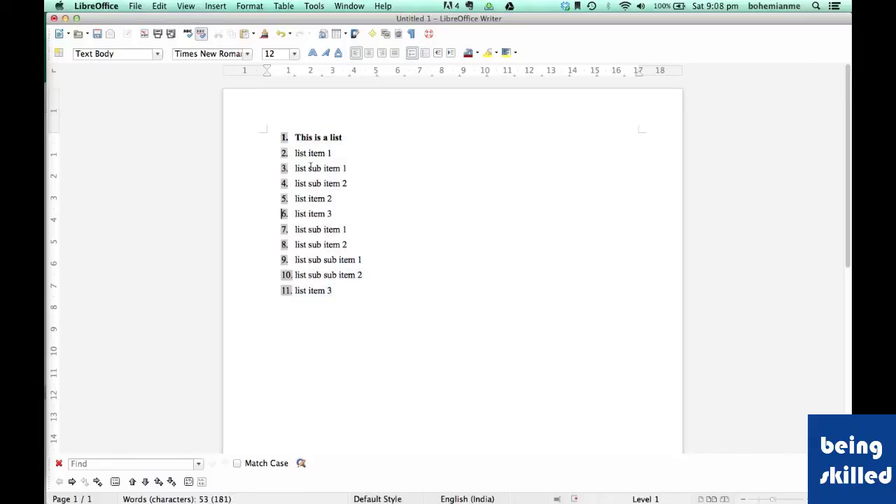
Step: Indent "list sub item 1" and "list sub item 2" below "list item 1" by one step and make them bullets
drag(295, 168, 347, 182)
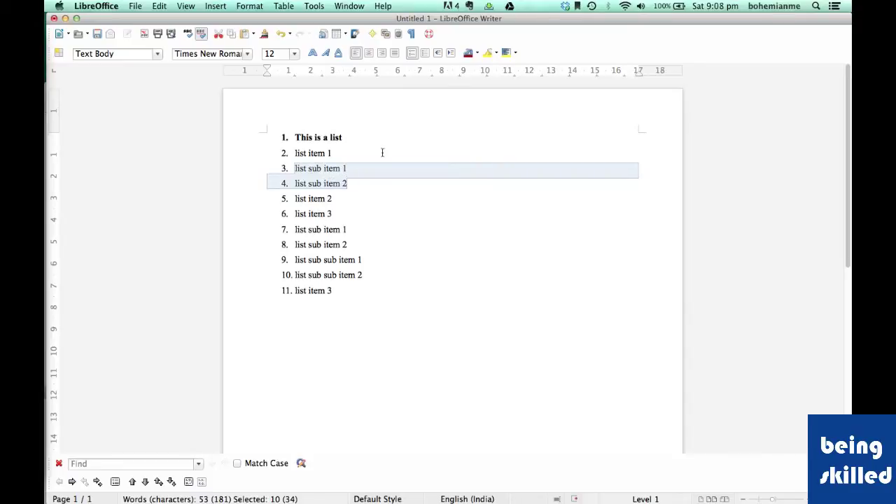
click(451, 53)
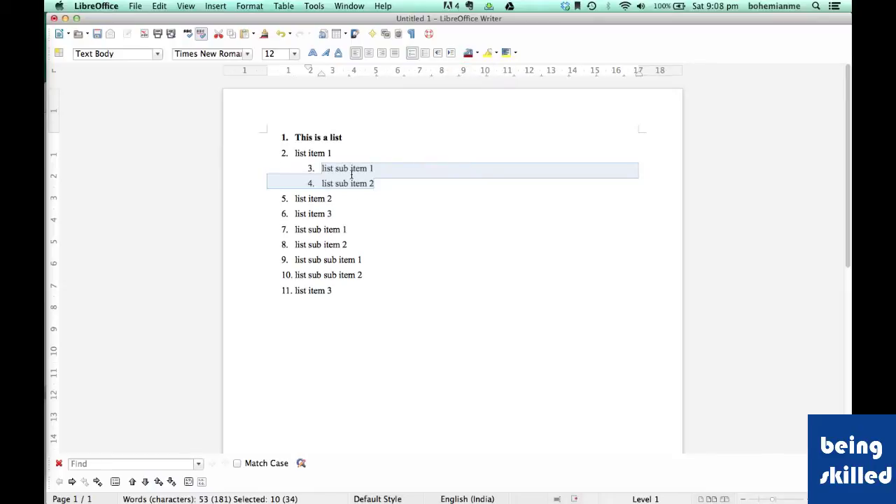
click(424, 54)
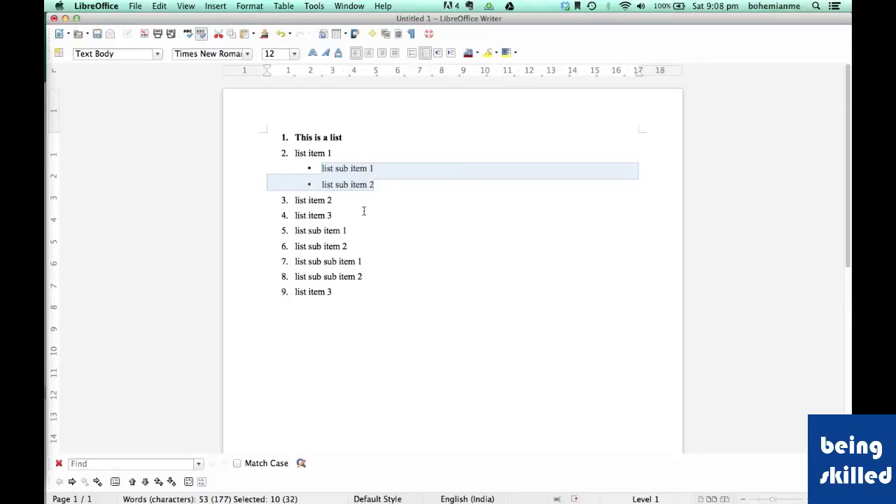
Step: Indent "list sub item 1" and "list sub item 2" below the first "list item 3" by one step
click(297, 214)
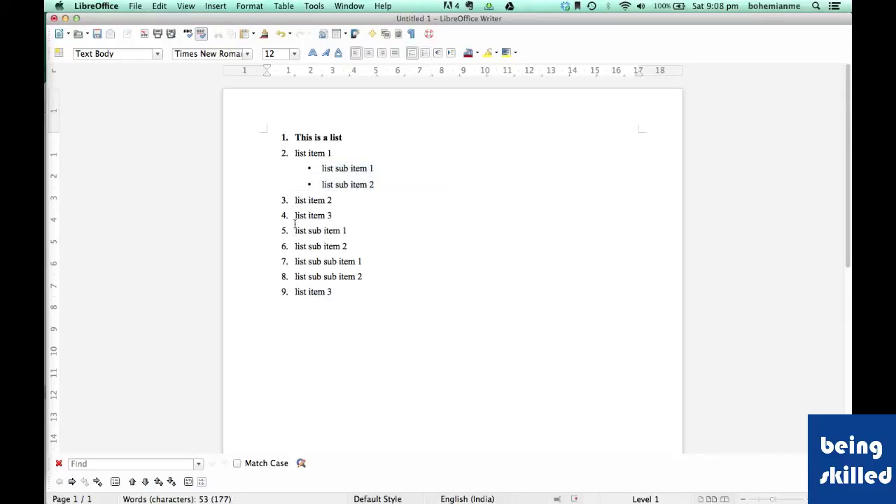
drag(295, 230, 356, 246)
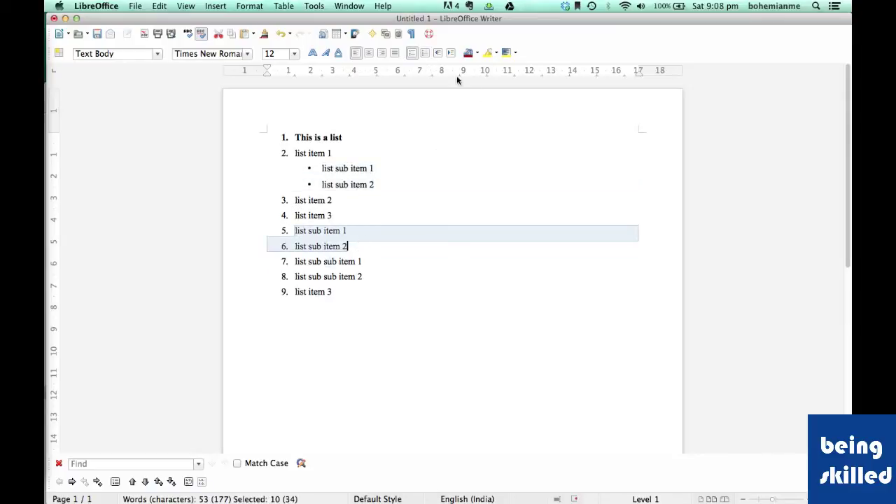
click(454, 56)
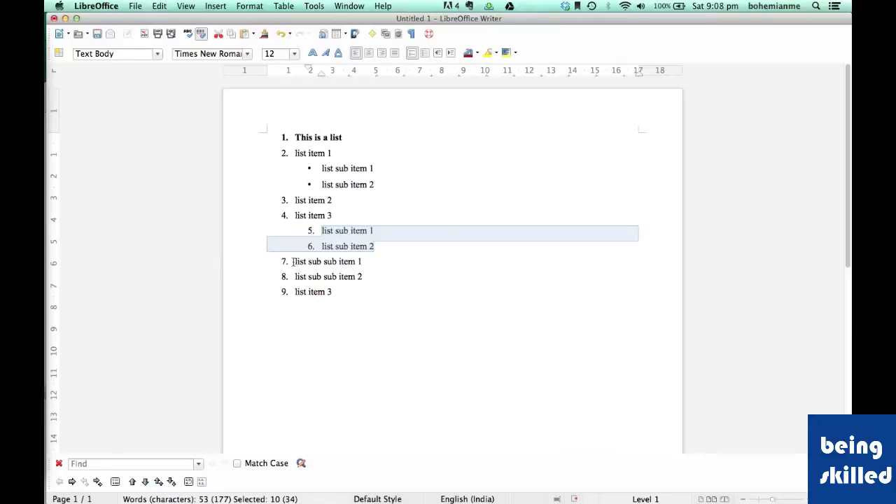
Step: Indent "list sub sub item 1" and "list sub sub item 2" by two steps and change them to bullets
drag(294, 261, 370, 268)
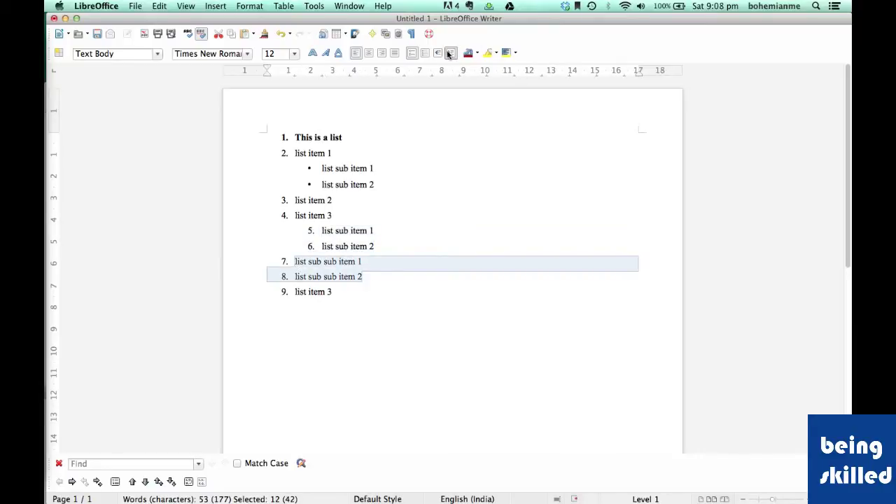
click(450, 55)
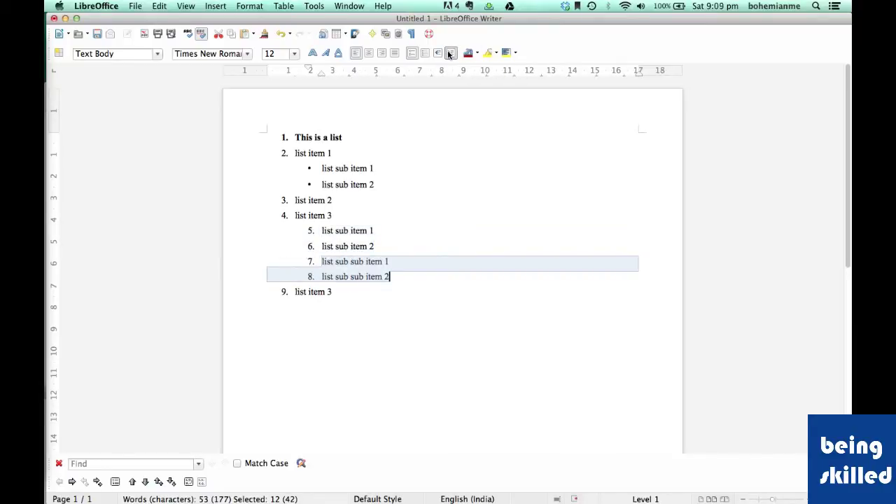
click(451, 55)
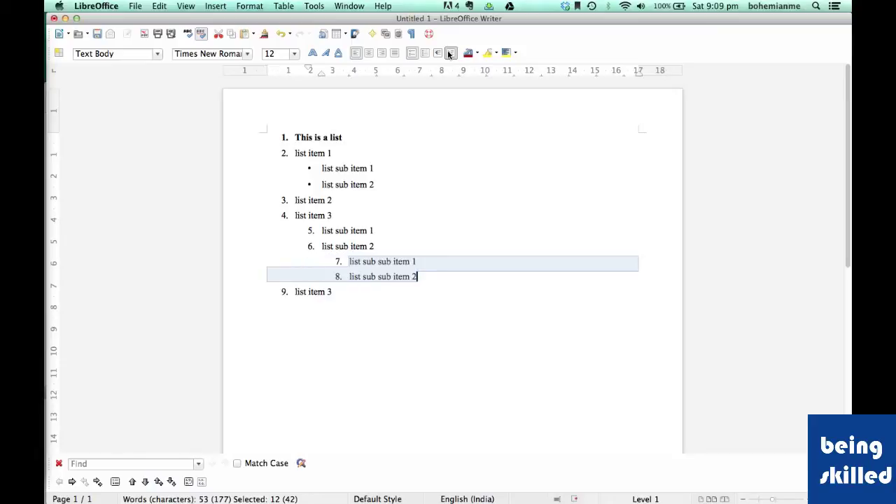
click(424, 55)
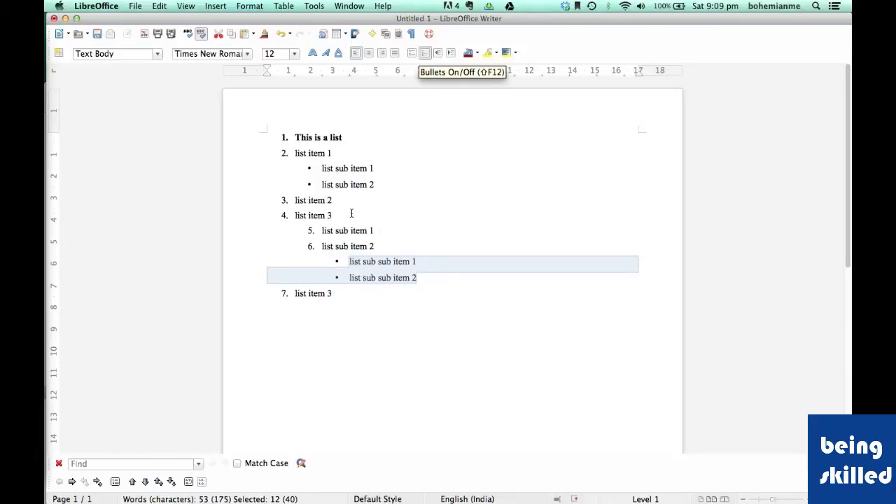
Step: Change the indented "list sub item 1" and "list sub item 2" below the first "list item 3" from numbers to bullets
drag(375, 246, 304, 231)
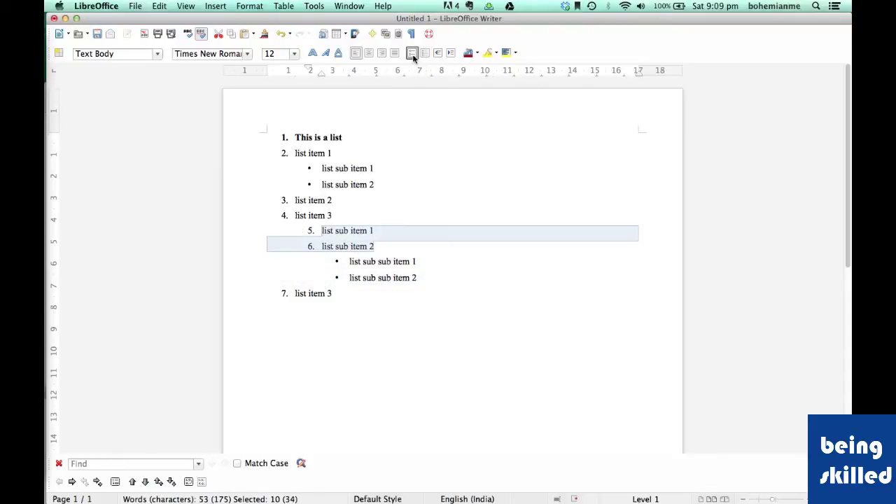
click(426, 54)
click(420, 215)
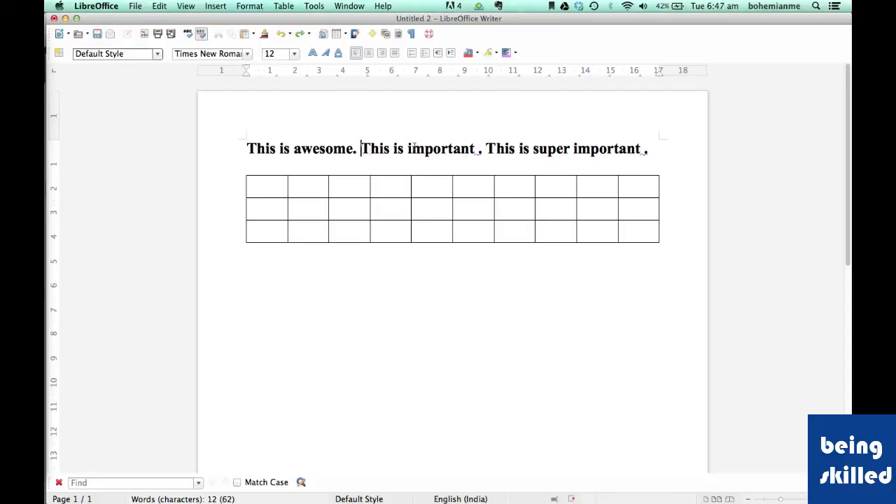
Step: Set the font color of "This is important" in the line above the table to light green
drag(362, 150, 479, 151)
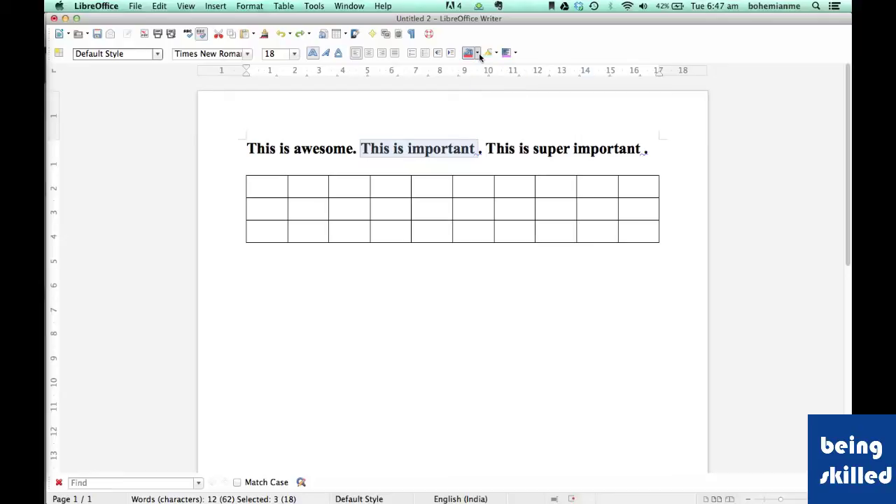
click(477, 54)
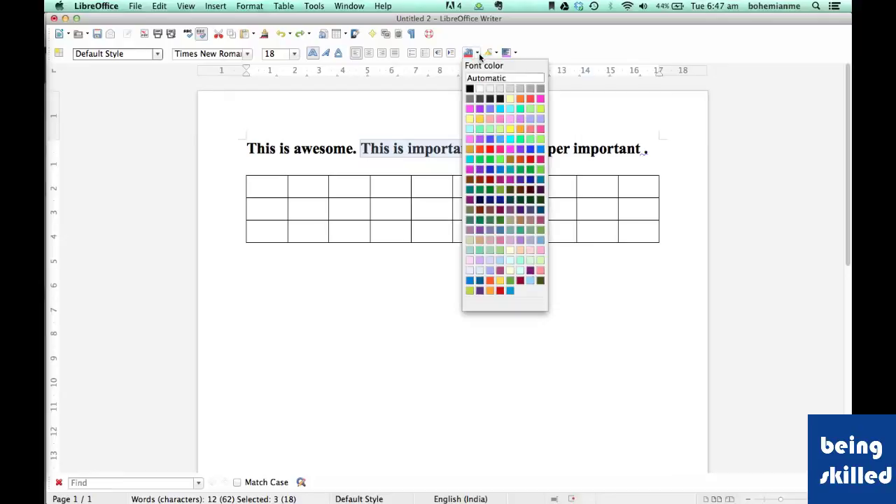
click(499, 159)
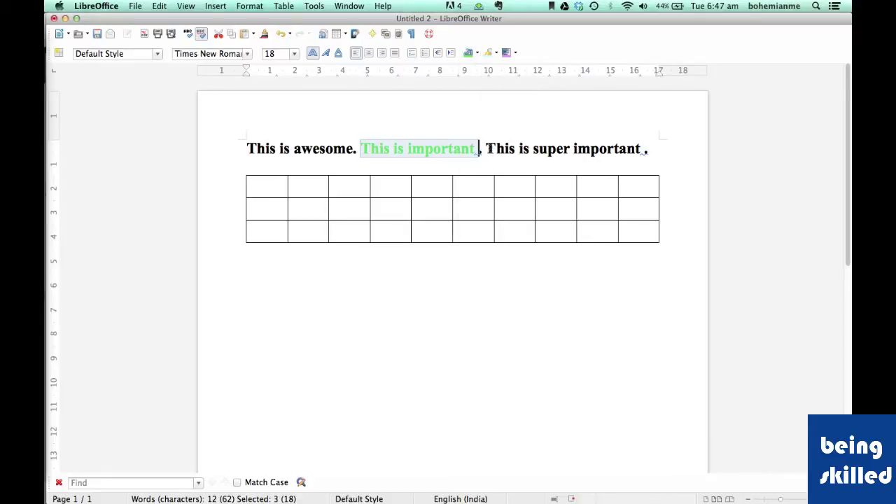
Step: Color "his is super important ." at the end of the line above the table red
click(487, 149)
drag(495, 148, 648, 149)
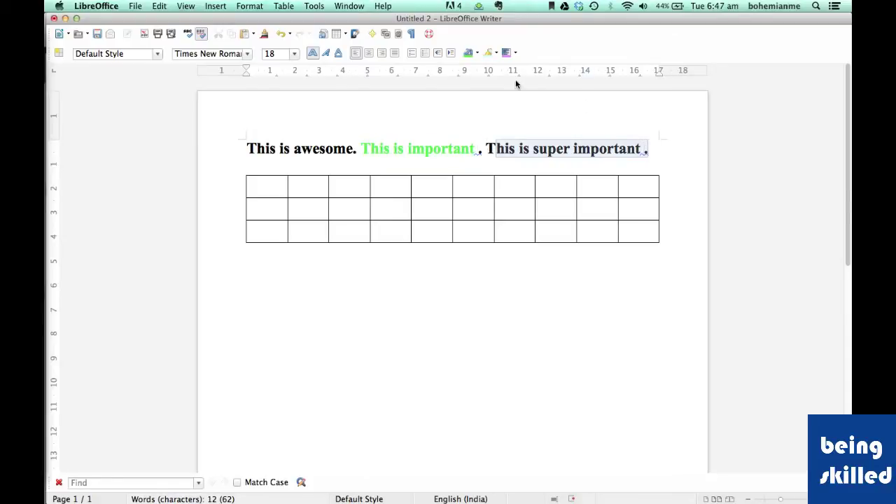
click(478, 53)
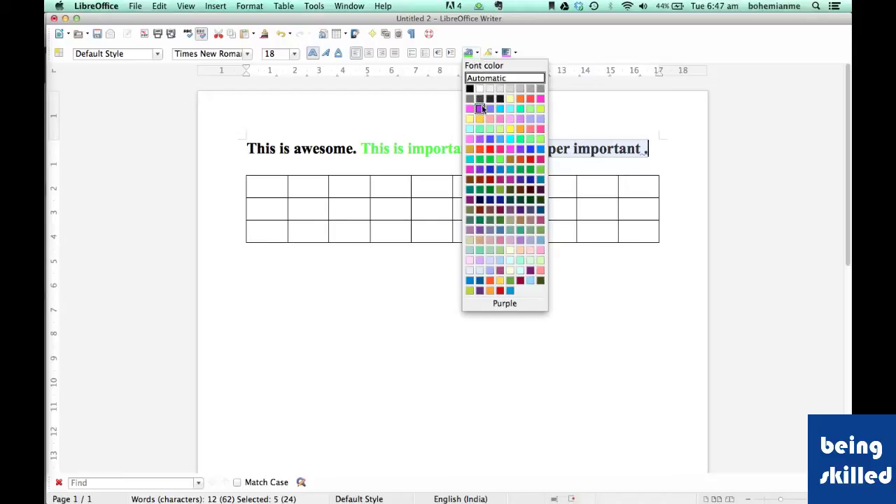
click(495, 170)
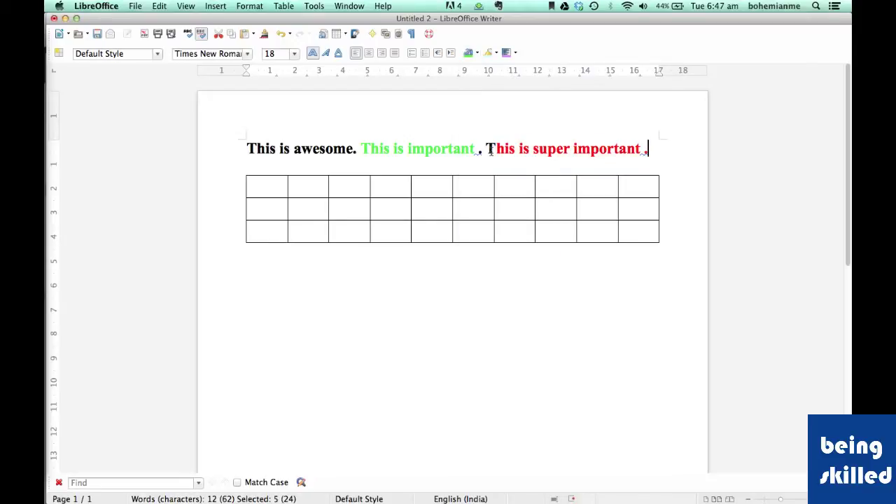
click(358, 149)
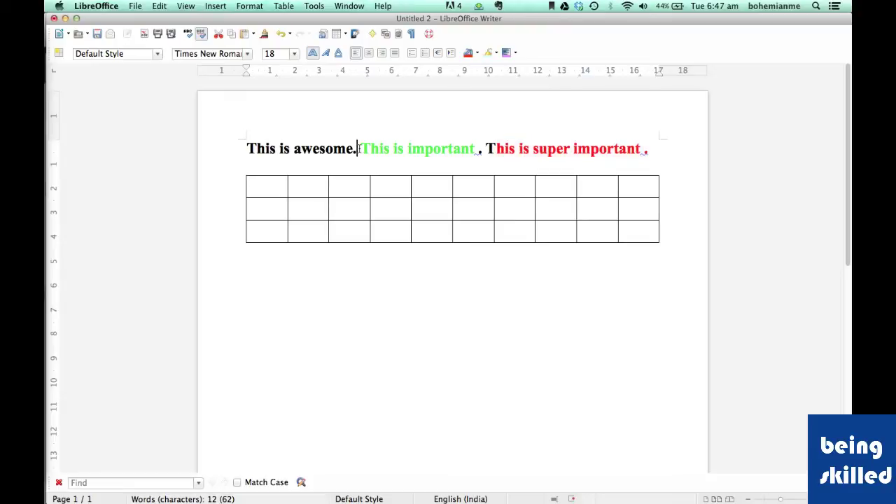
Step: Set the font color of "This is awesome." in the line above the table to blue
shift+click(233, 139)
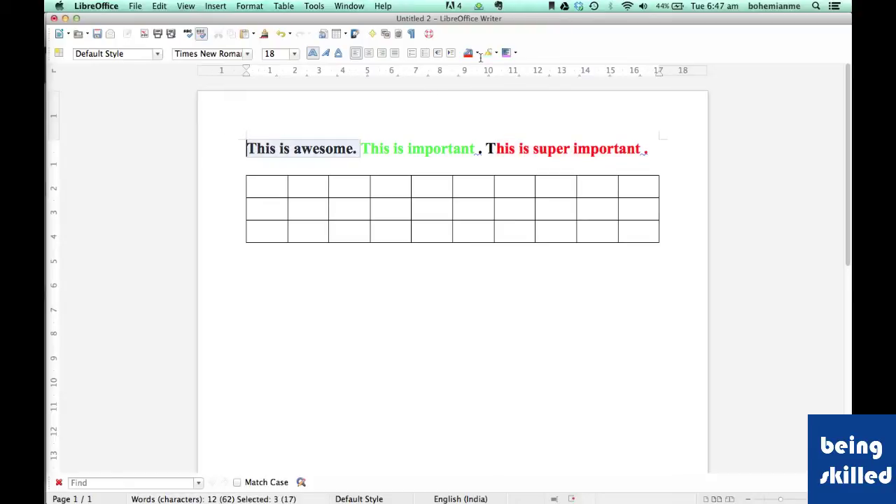
click(478, 54)
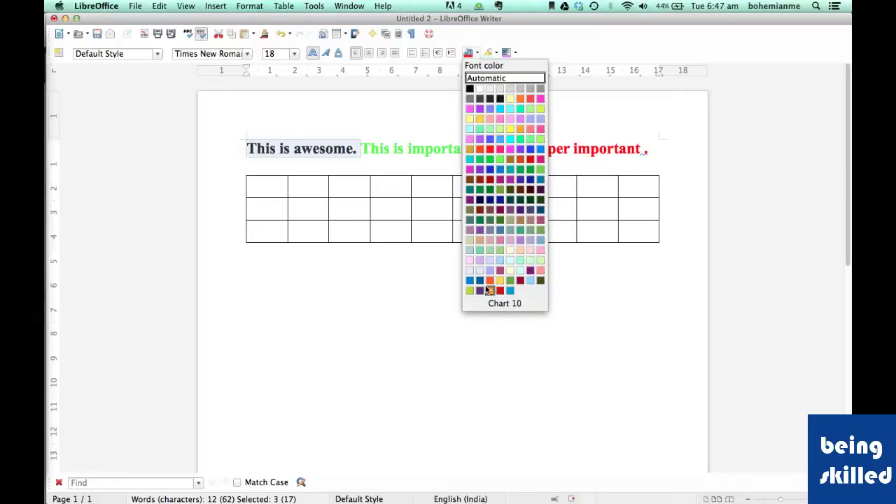
click(472, 279)
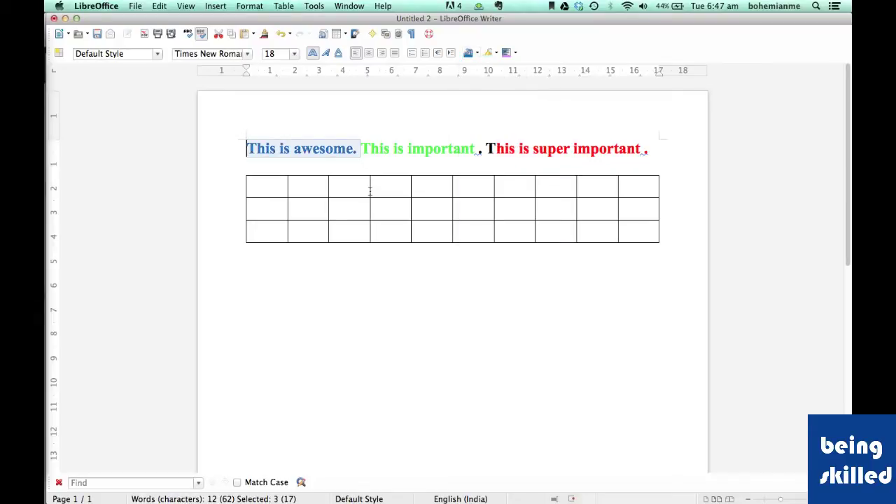
drag(371, 148, 357, 148)
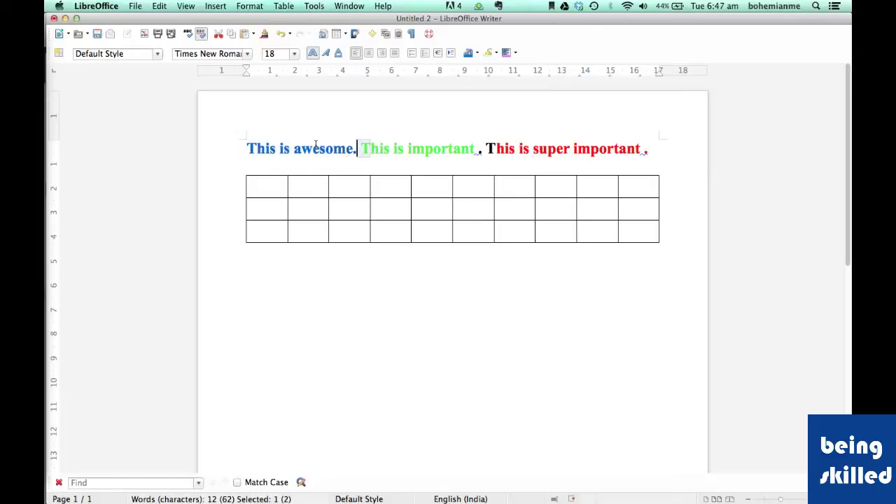
click(477, 54)
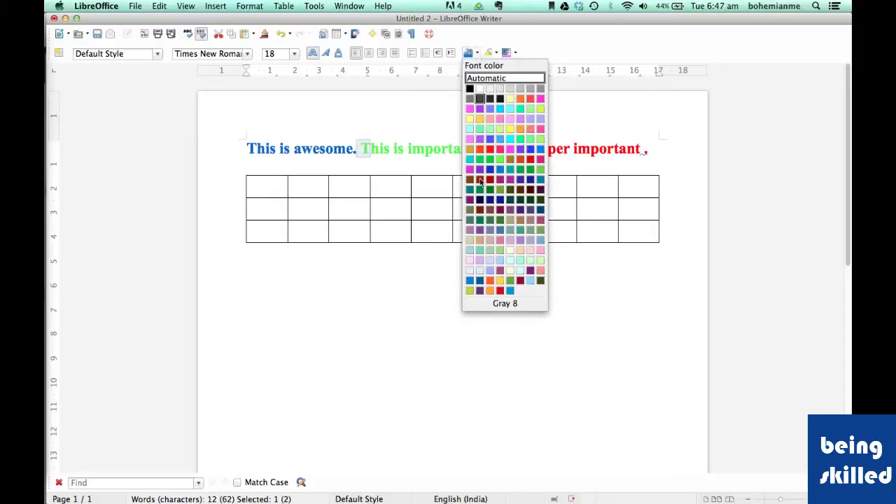
click(510, 201)
click(425, 149)
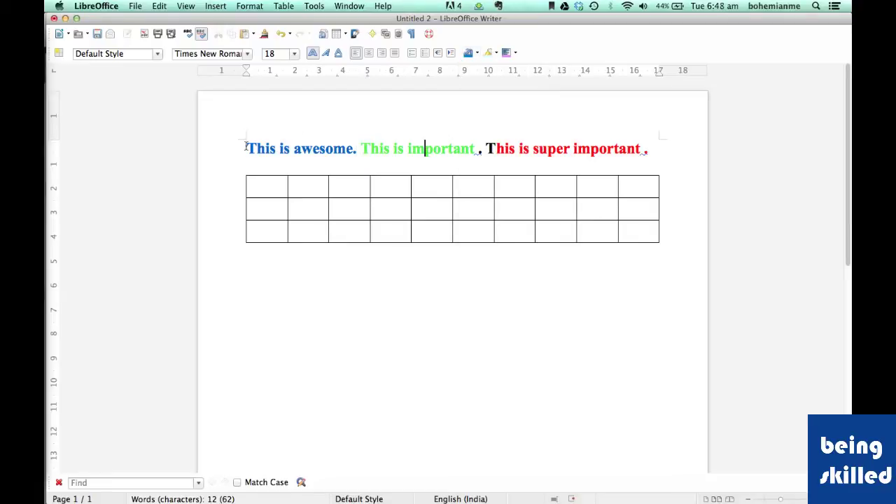
Step: Highlight the whole line of text above the table in yellow
drag(316, 148, 656, 74)
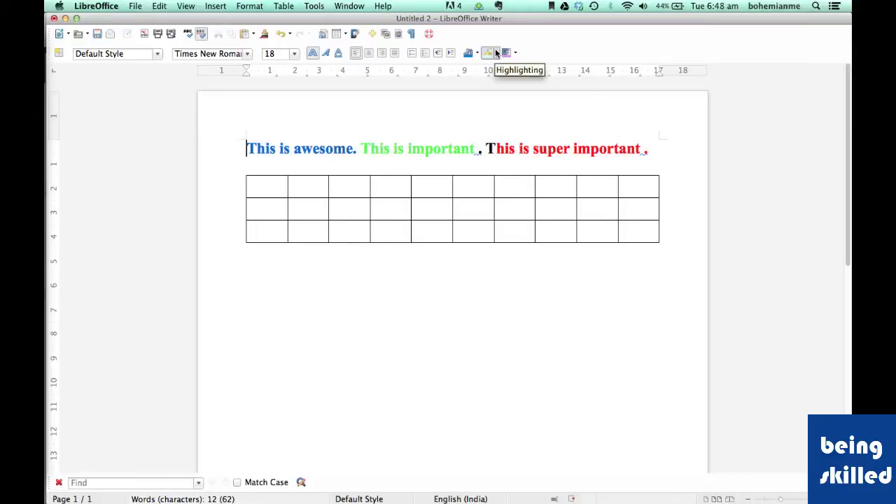
click(496, 53)
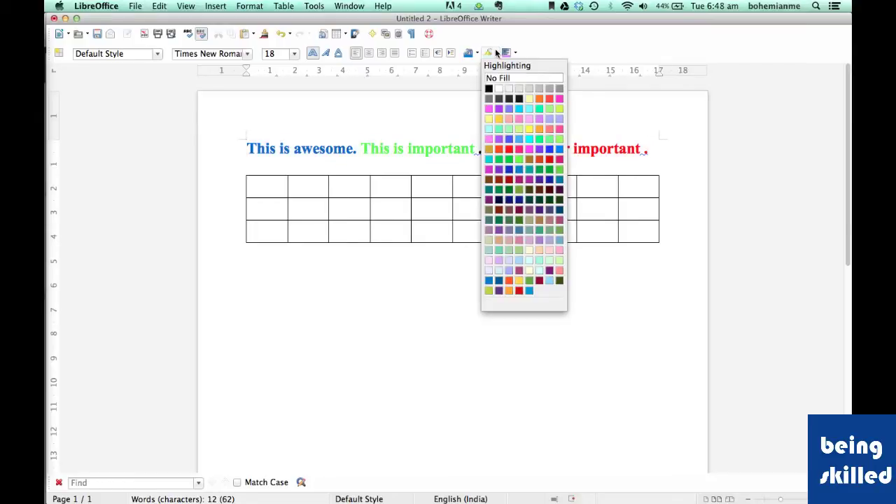
click(530, 130)
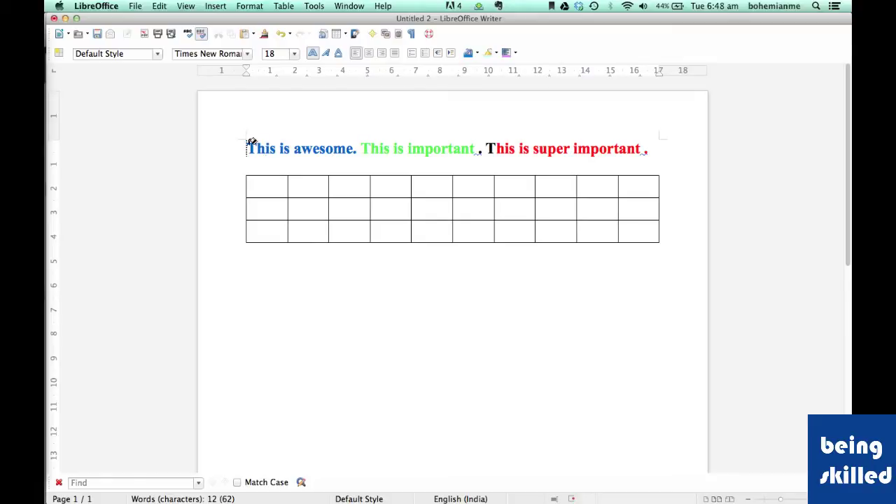
drag(247, 144, 595, 143)
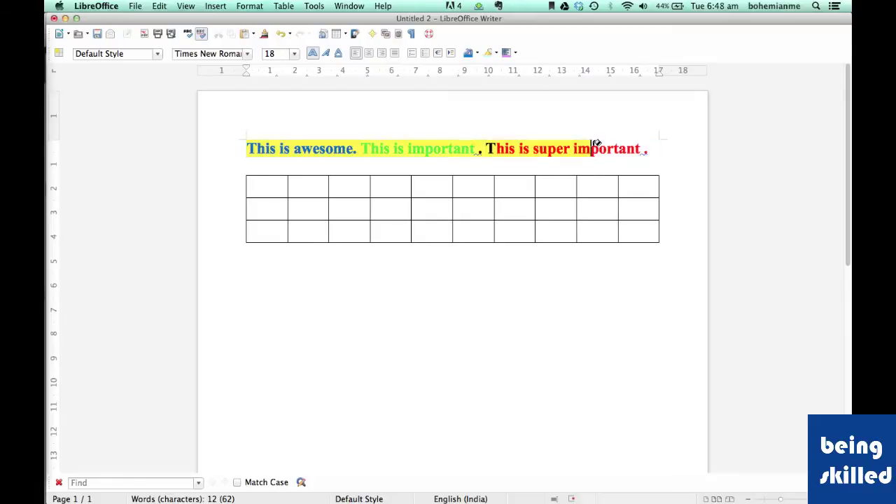
mouse_move(512, 150)
mouse_down()
mouse_move(662, 147)
mouse_move(592, 136)
mouse_up()
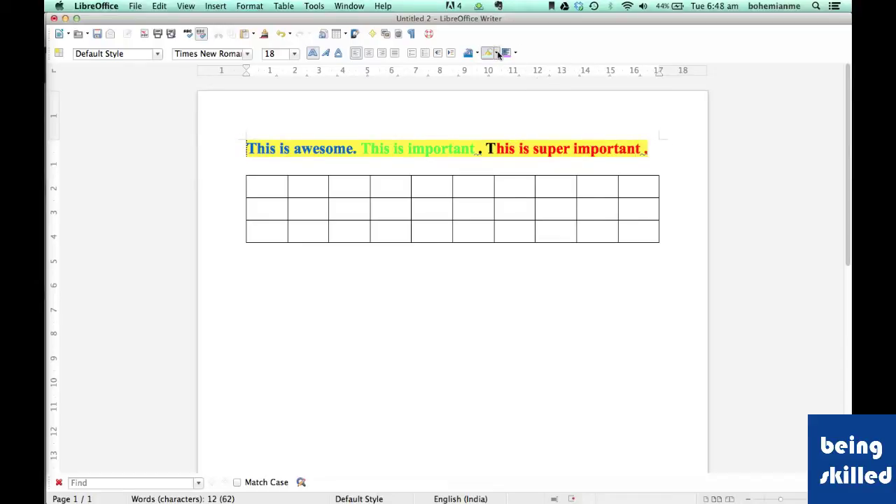
Step: Highlight "This is important" in the middle of the line above the table in light green
click(497, 53)
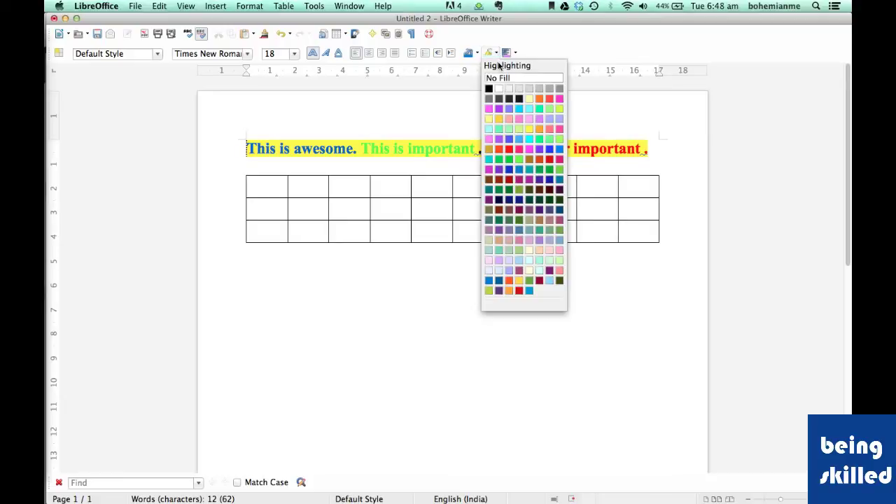
click(509, 130)
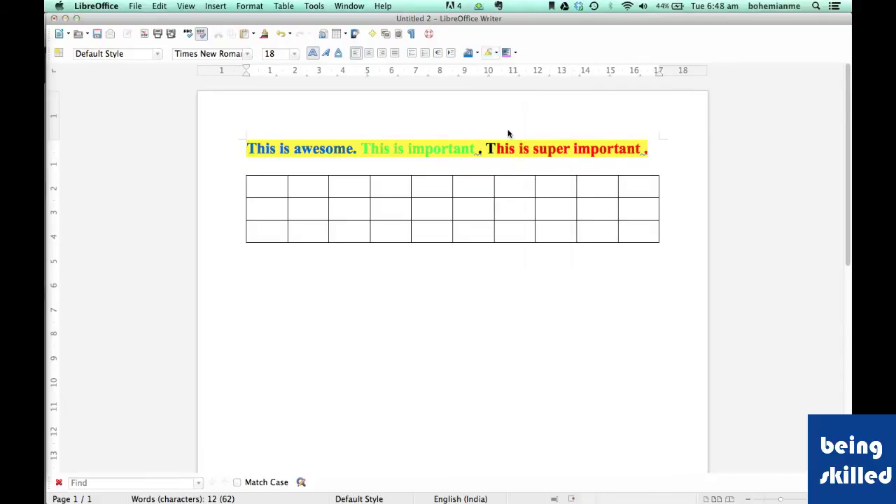
click(364, 145)
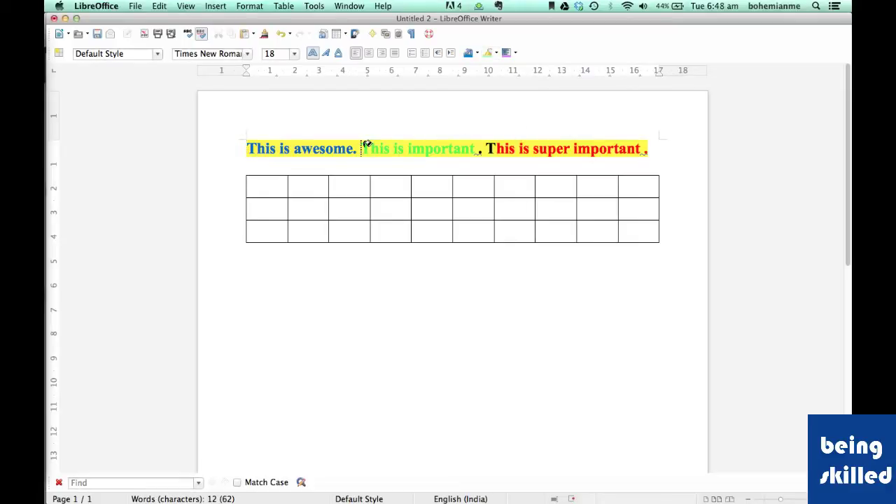
drag(367, 143, 483, 148)
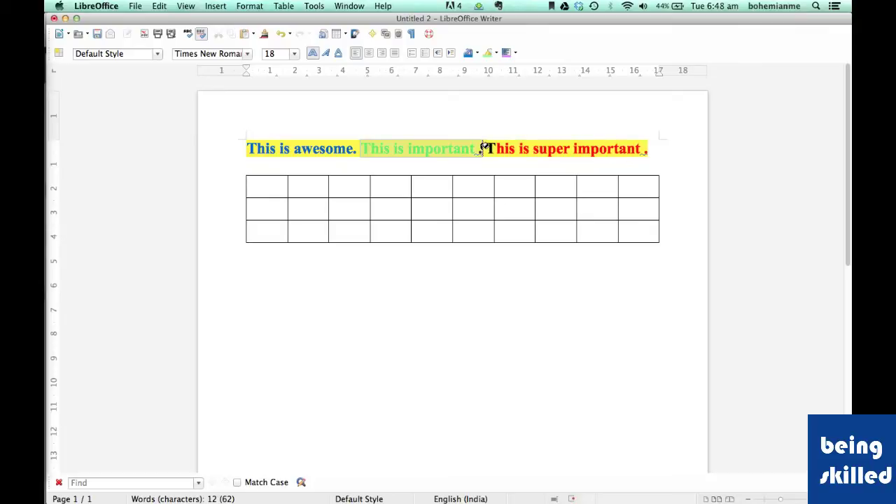
drag(483, 149, 483, 149)
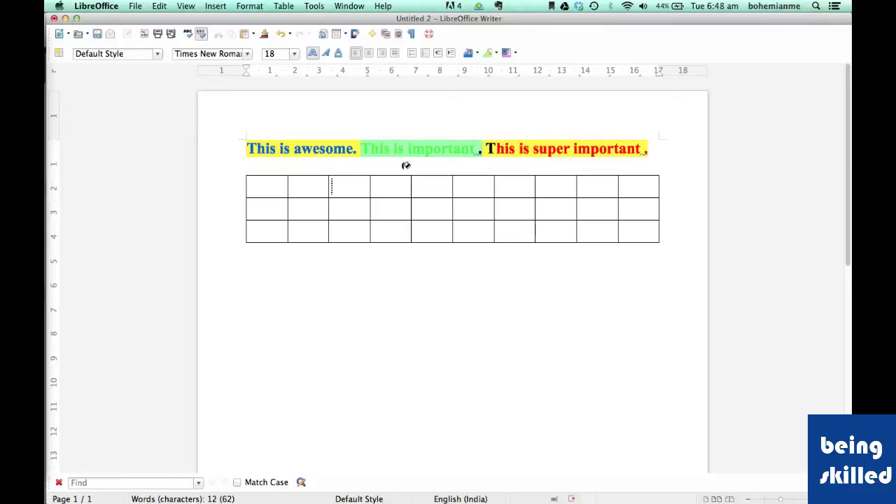
Step: Change the highlighting of "This is important" in the line above the table to magenta
click(398, 148)
click(480, 149)
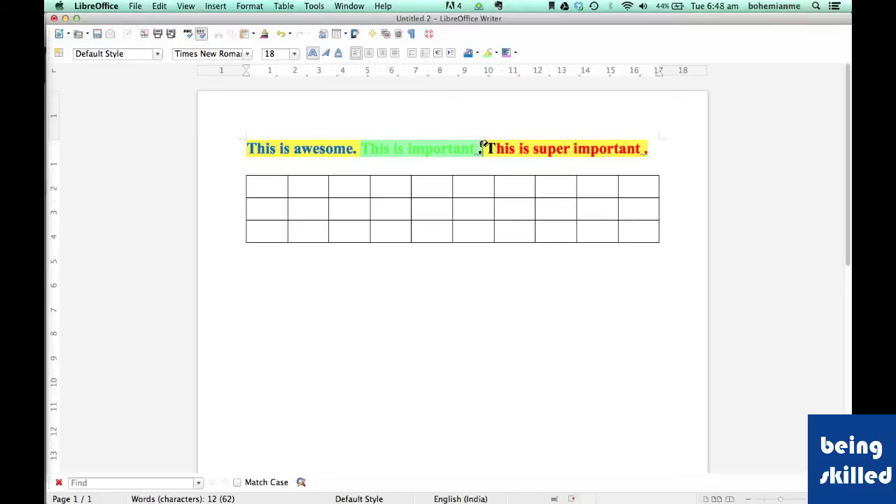
click(496, 54)
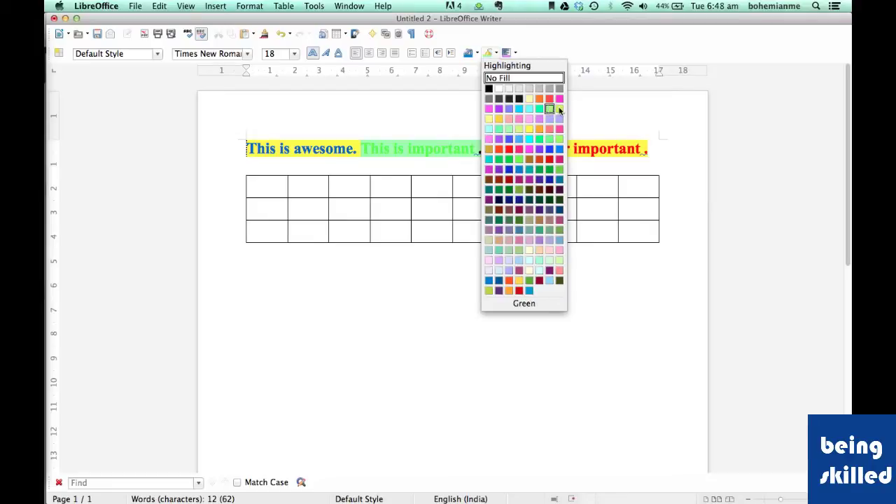
click(560, 92)
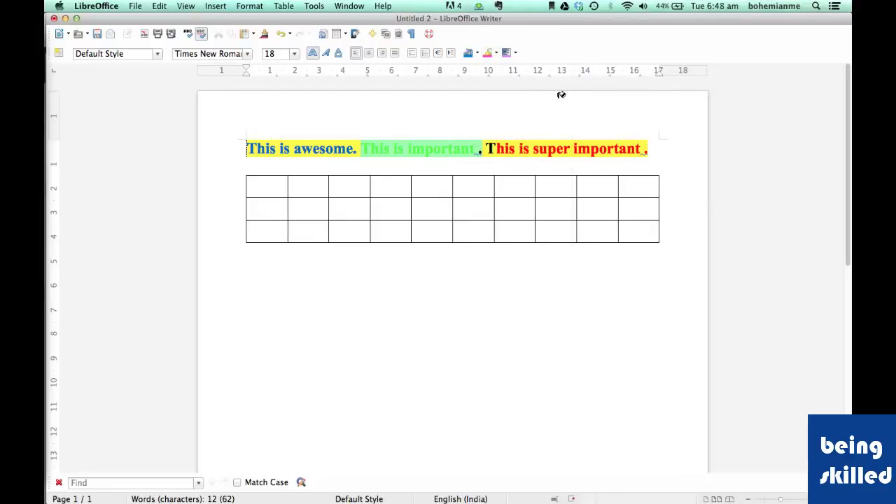
drag(397, 148, 480, 149)
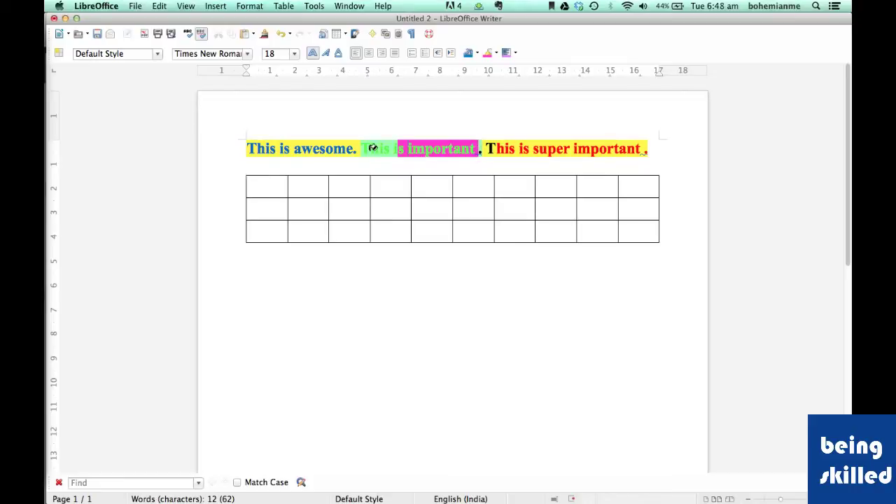
drag(362, 146, 402, 147)
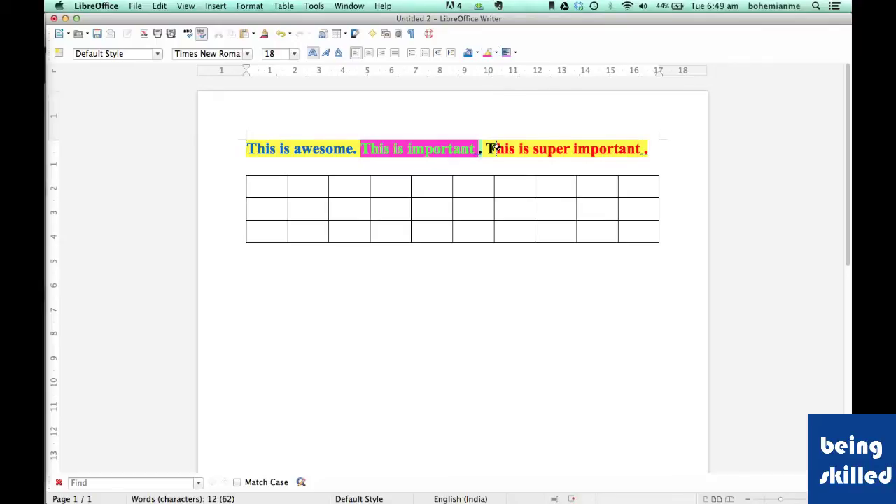
Step: Apply the light purple background color to the paragraph above the table and to the last cell of the first row
click(506, 56)
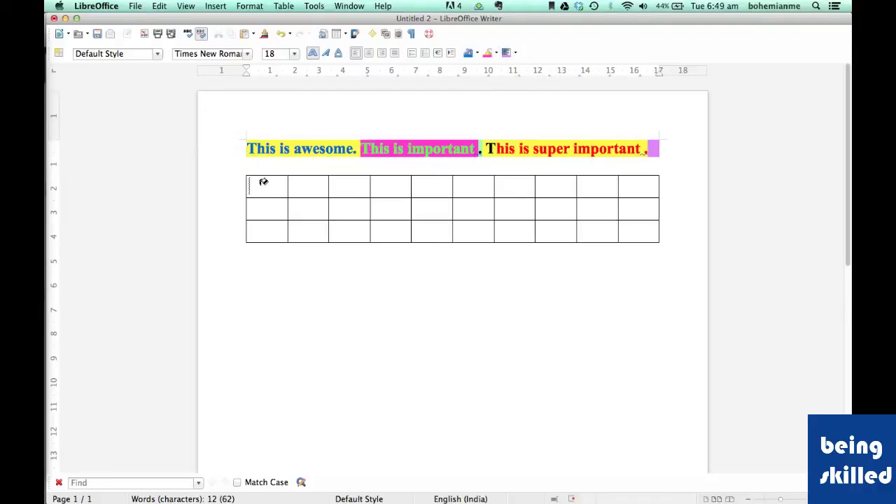
drag(266, 186, 660, 188)
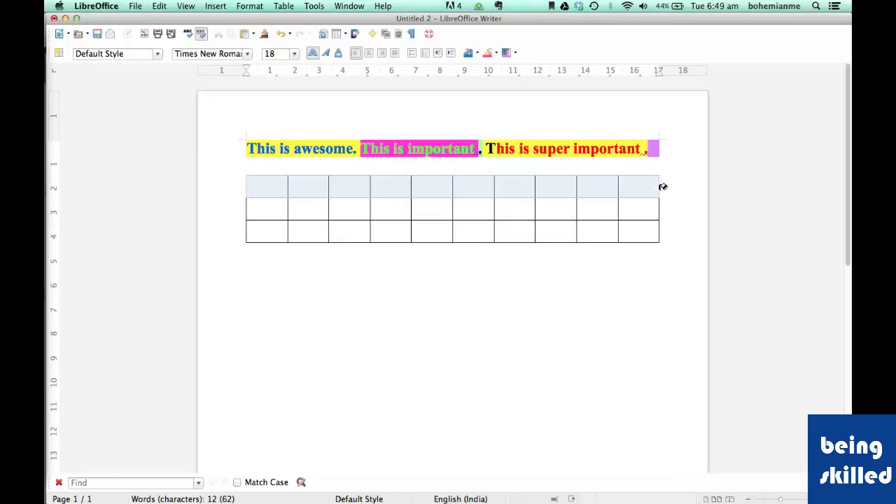
click(658, 186)
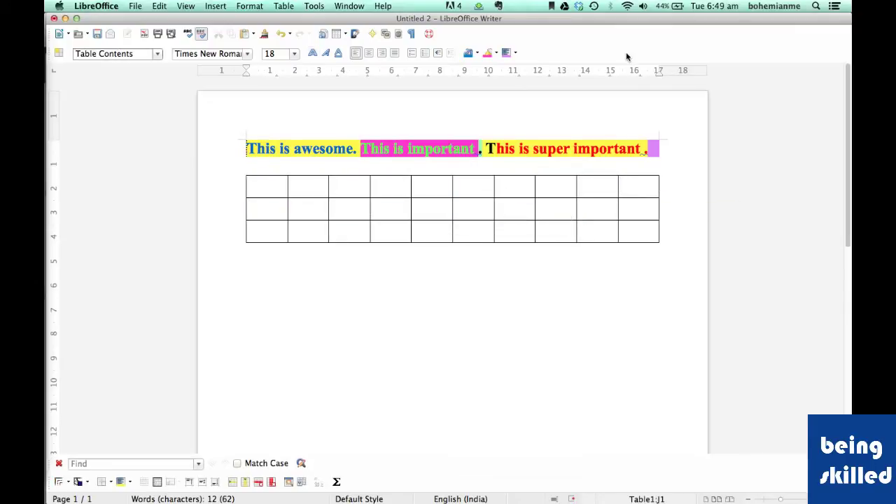
click(506, 53)
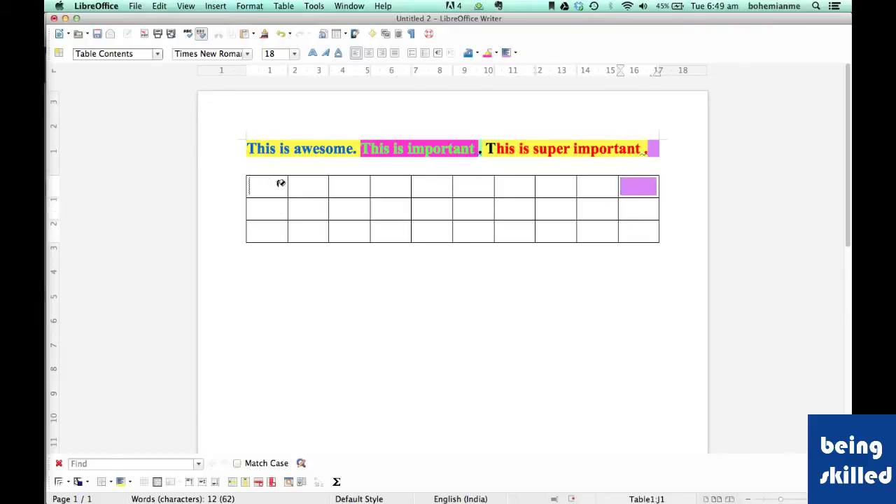
Step: Set the background color in the ninth cell of the table's second row to Purple
drag(280, 184, 562, 190)
click(584, 179)
click(600, 204)
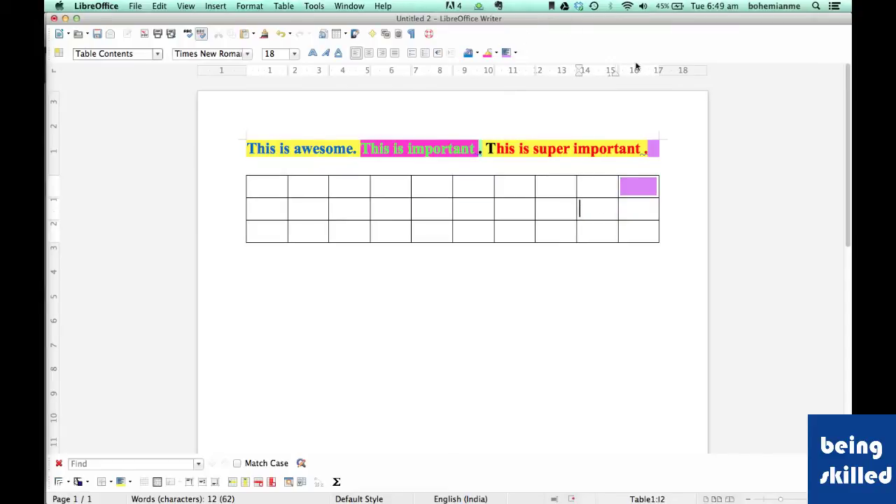
click(516, 53)
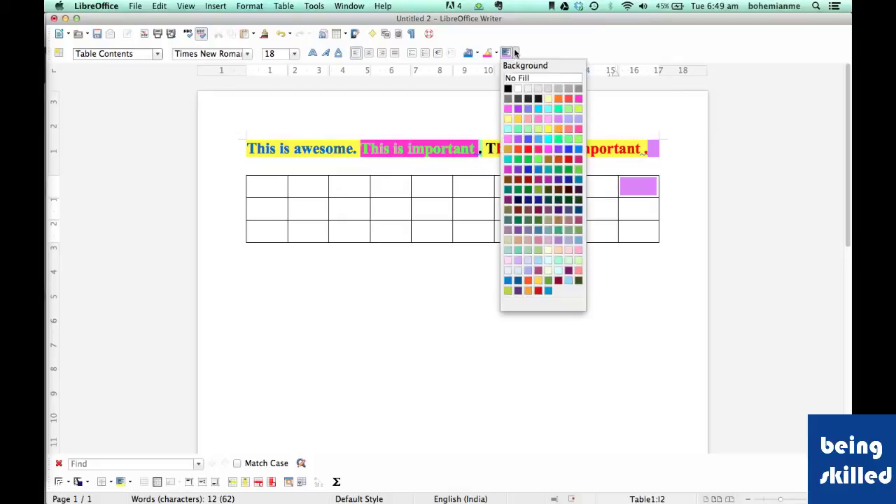
click(518, 108)
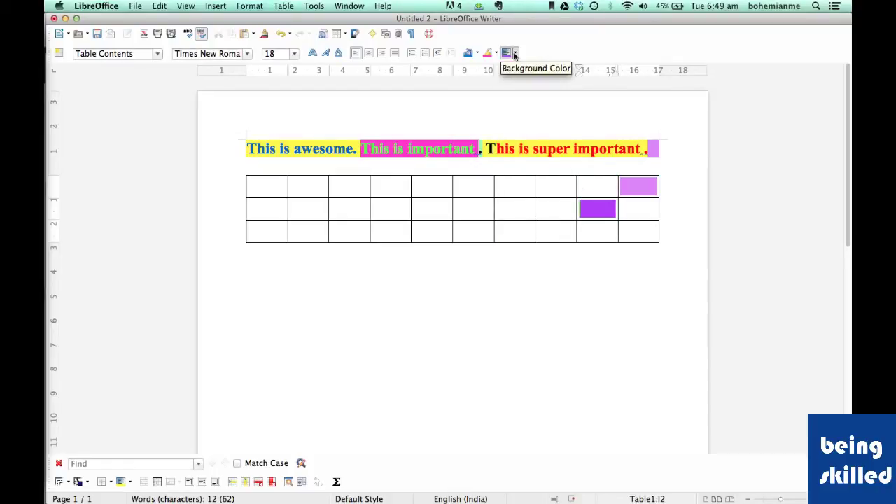
Step: Fill the first nine cells of the table's first two rows with the Purple background color
drag(250, 182, 590, 203)
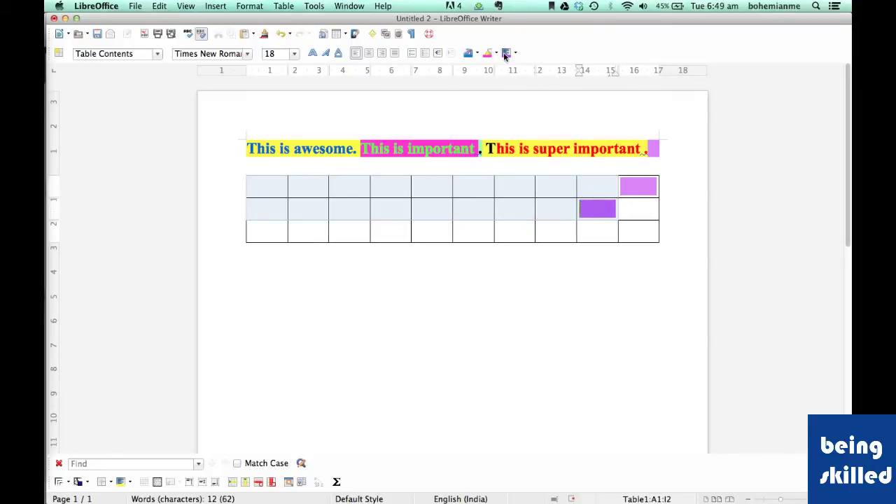
click(505, 55)
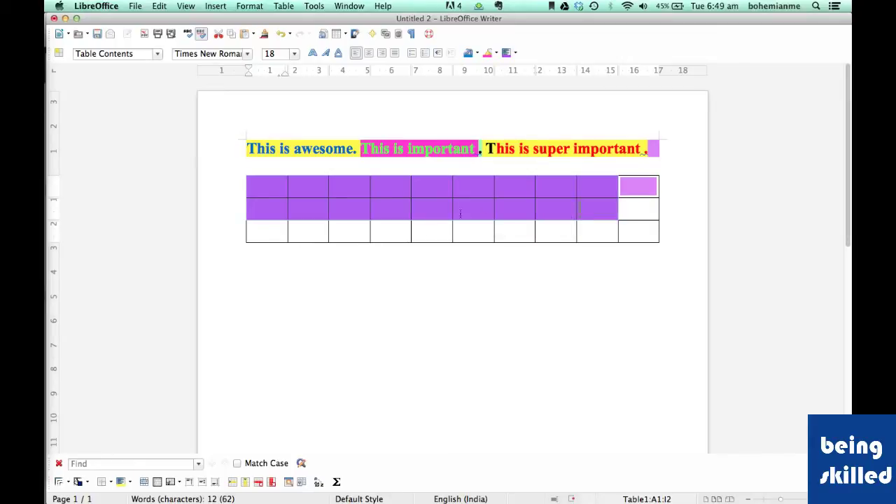
click(516, 55)
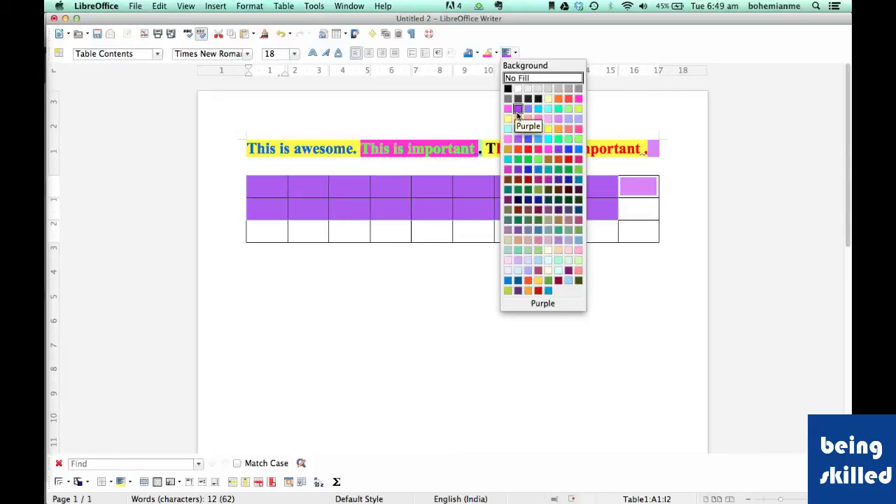
click(619, 204)
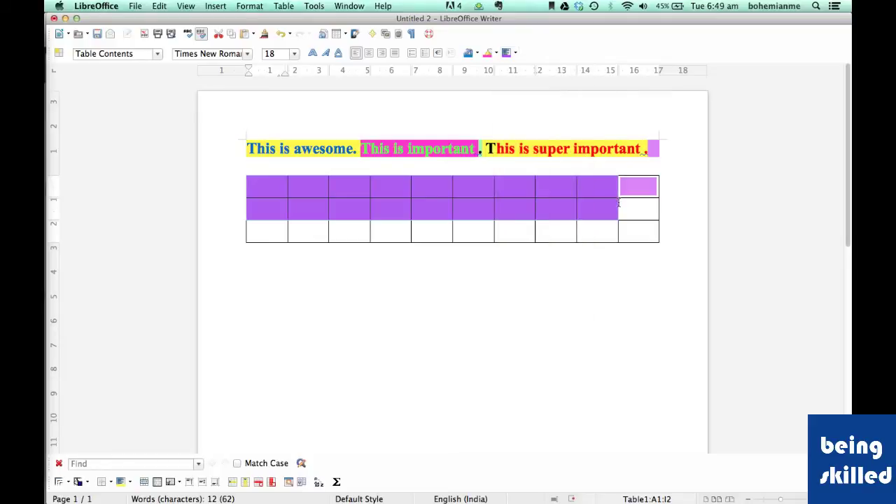
click(625, 203)
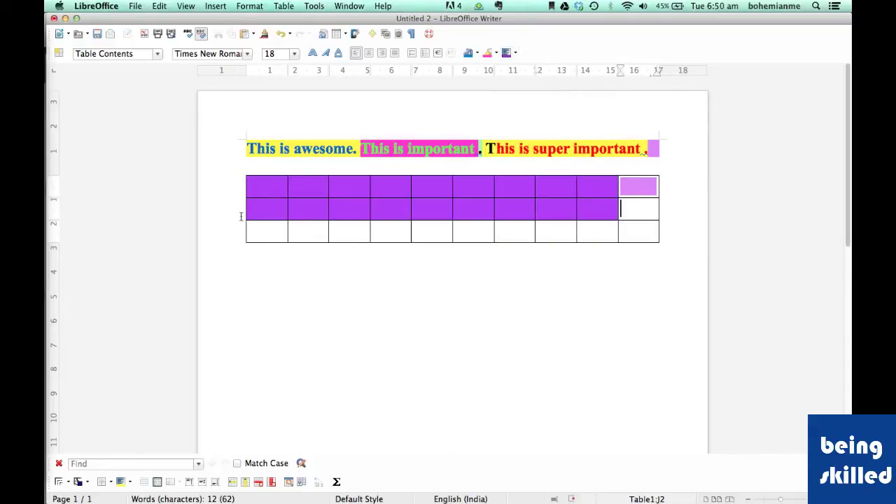
Step: Select the table's entire third row and open the background color choices for it
drag(255, 231, 668, 235)
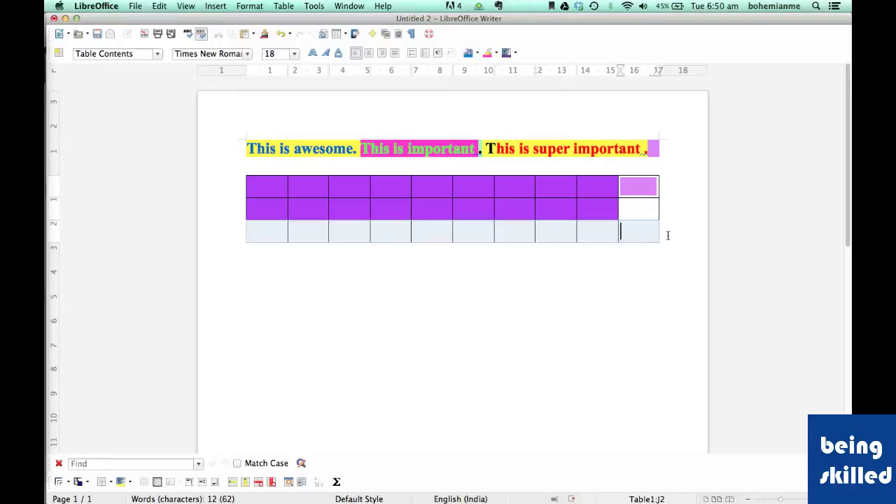
click(514, 53)
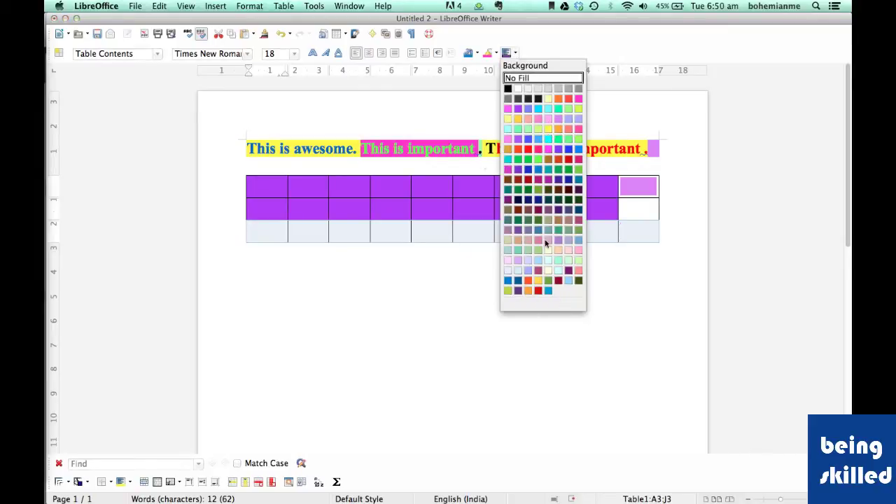
Step: Apply a background colour from the palette to the selected third row of the table
click(548, 138)
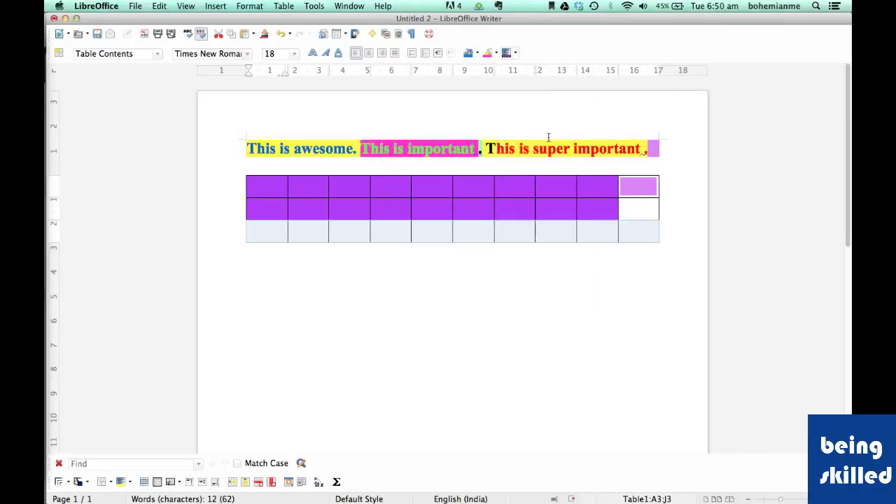
click(415, 202)
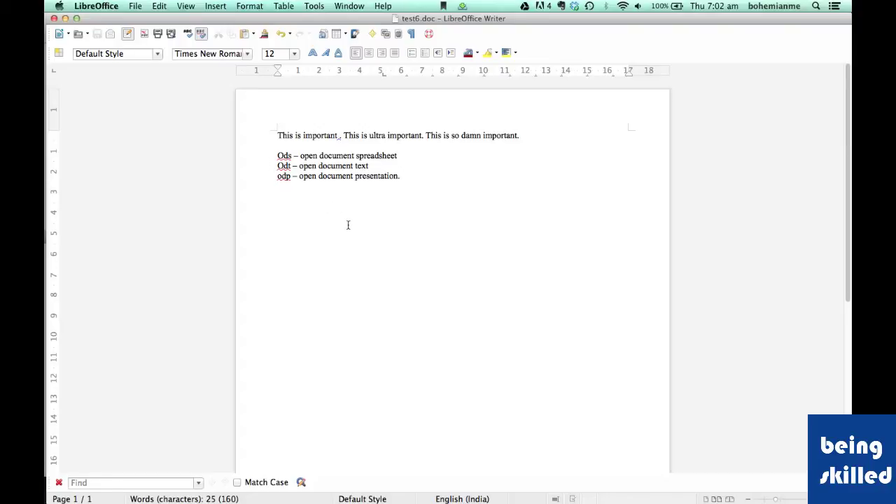
Step: Add two line breaks after the last list line and open the PDF export options
key(Return)
key(Return)
click(137, 7)
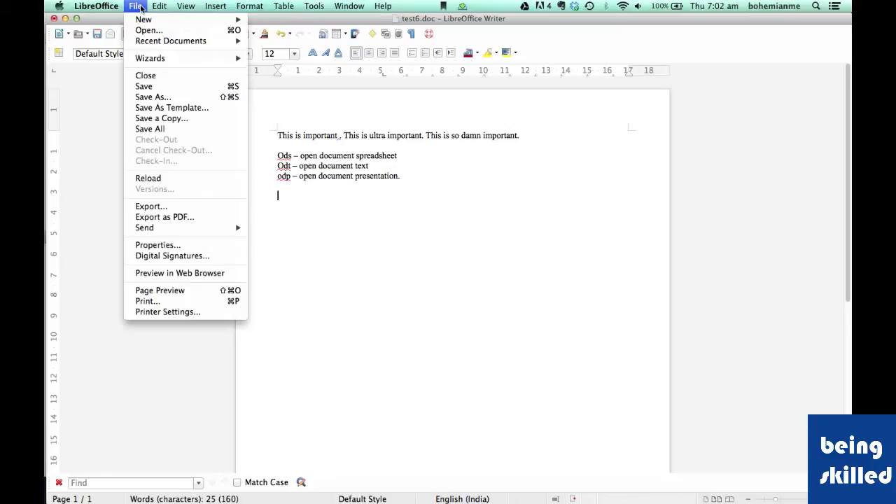
click(162, 219)
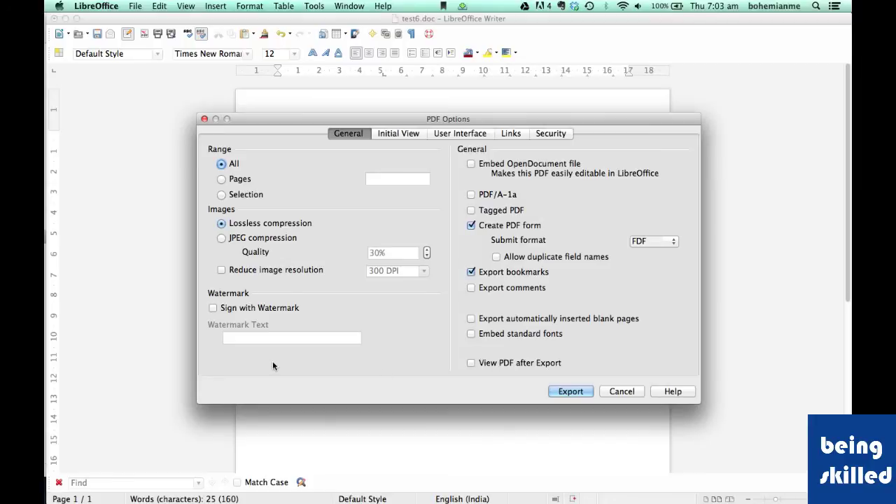
Step: Set the PDF export range to pages 6-60
click(221, 179)
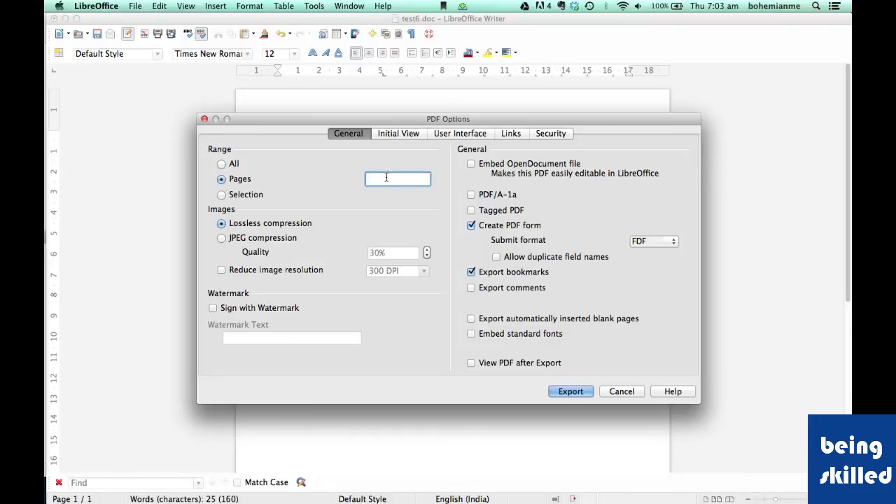
text(6-60)
Step: Set the JPEG compression quality to 50%, and select lossless compression for the images
click(222, 240)
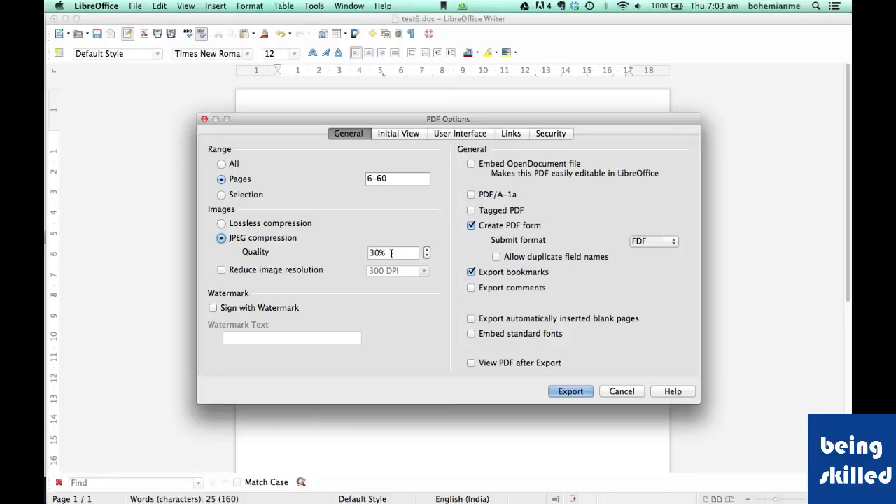
click(221, 224)
click(221, 239)
click(221, 239)
drag(389, 253, 314, 243)
text(50)
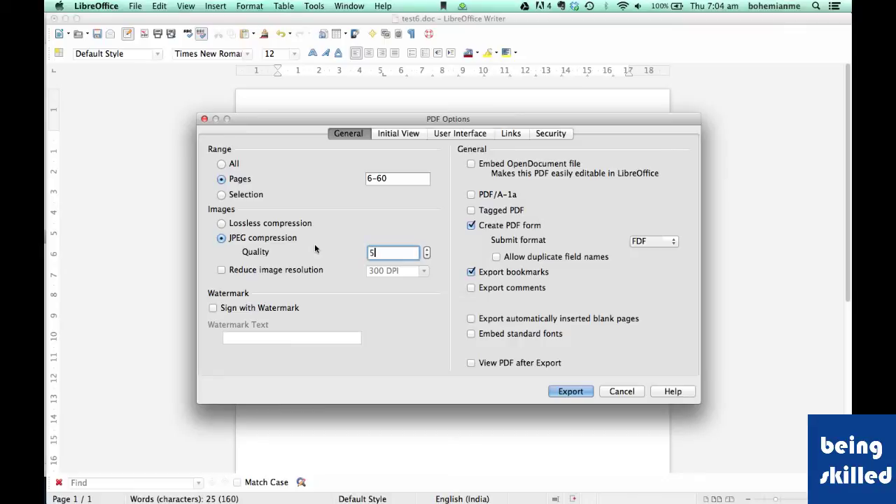
click(249, 224)
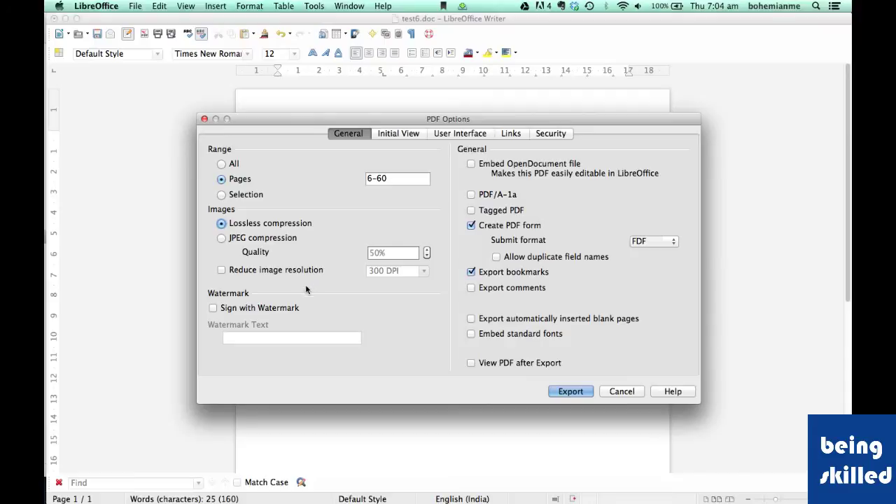
Step: Enable signing the PDF with a watermark and set the watermark text to "beingskilled"
click(269, 309)
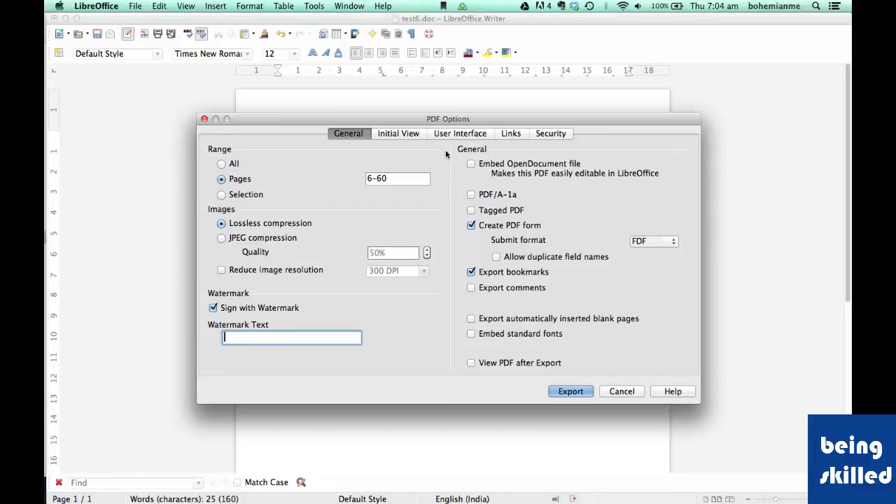
click(401, 134)
click(348, 133)
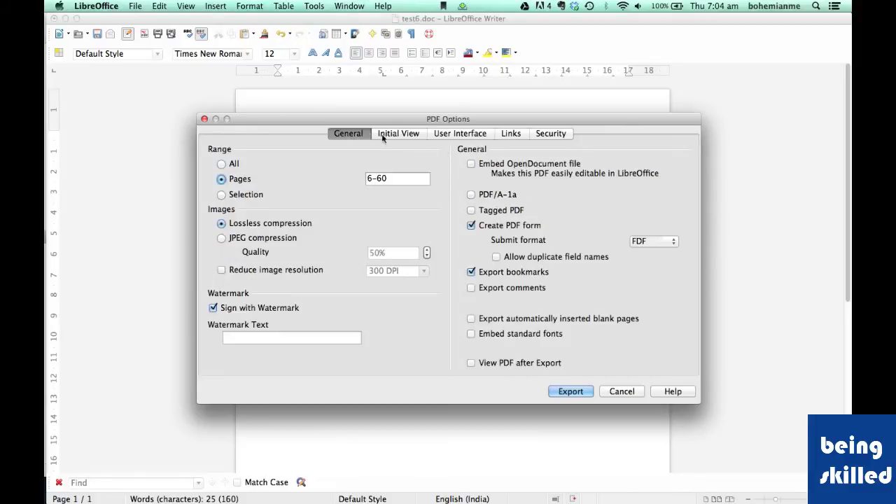
click(404, 136)
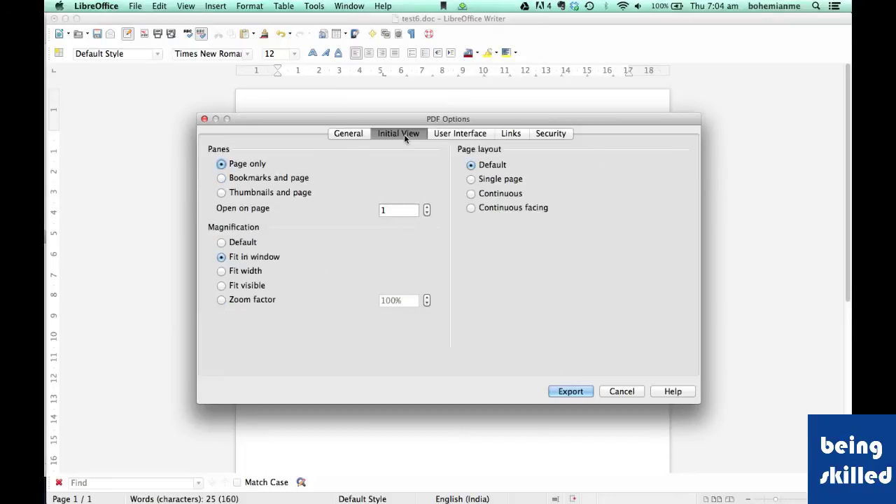
click(342, 134)
click(284, 339)
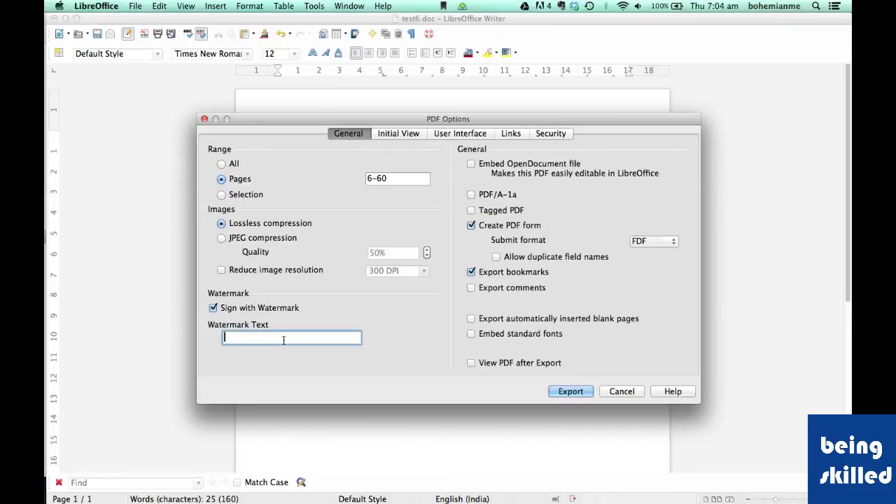
text(beingskilled)
Step: Set the PDF's initial view to show thumbnails and page
click(393, 135)
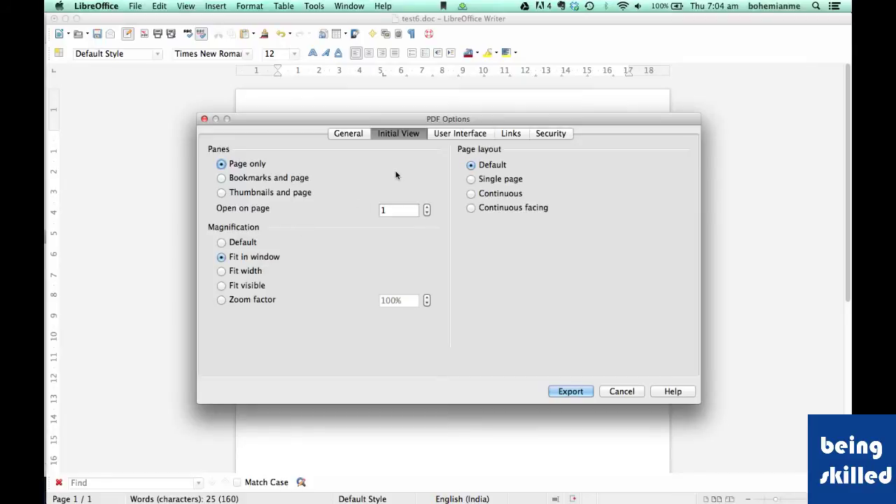
click(247, 179)
click(273, 194)
Step: Select zoom factor as the PDF's initial magnification and adjust its percentage
click(231, 302)
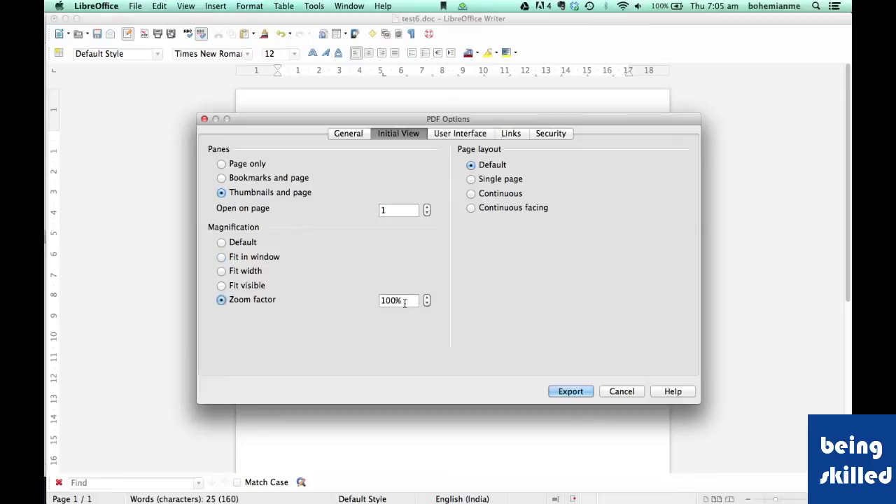
click(427, 297)
click(427, 298)
click(427, 298)
click(427, 297)
click(427, 298)
click(427, 298)
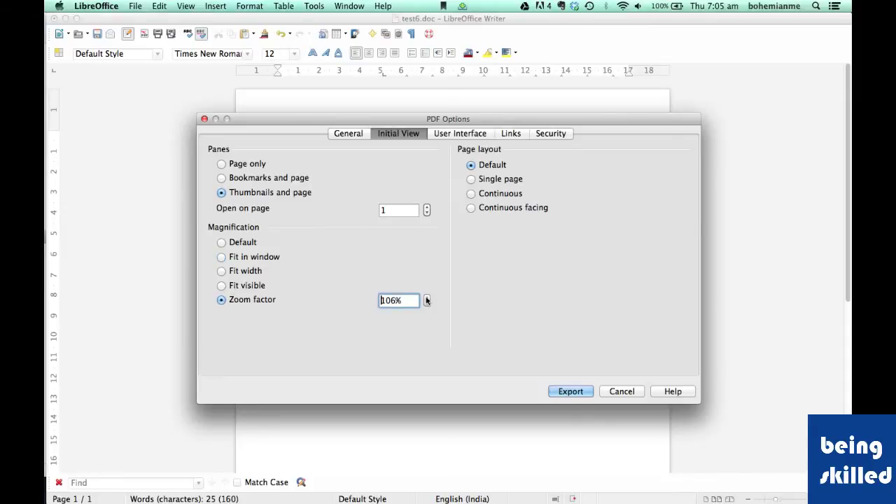
click(427, 299)
click(427, 299)
click(427, 299)
click(427, 299)
click(427, 299)
click(427, 299)
click(427, 299)
click(427, 299)
Step: View the open and permission password settings in the PDF security options, and close them without entering a password
click(475, 133)
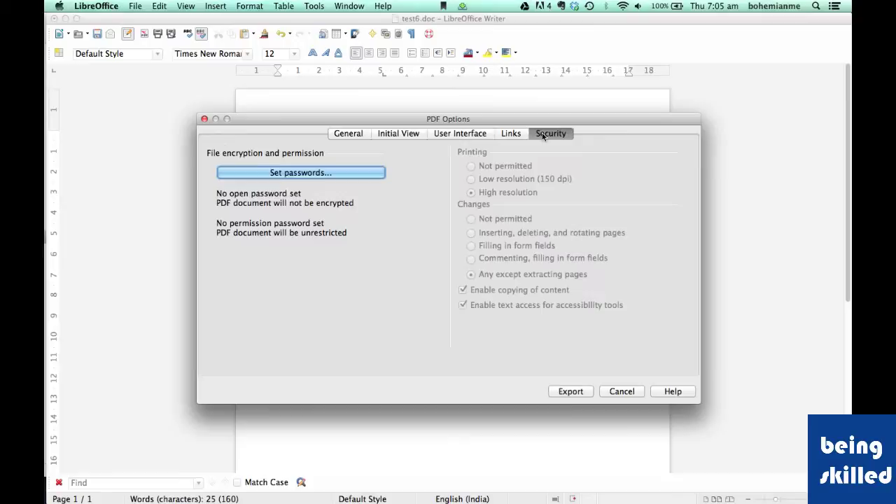
click(265, 173)
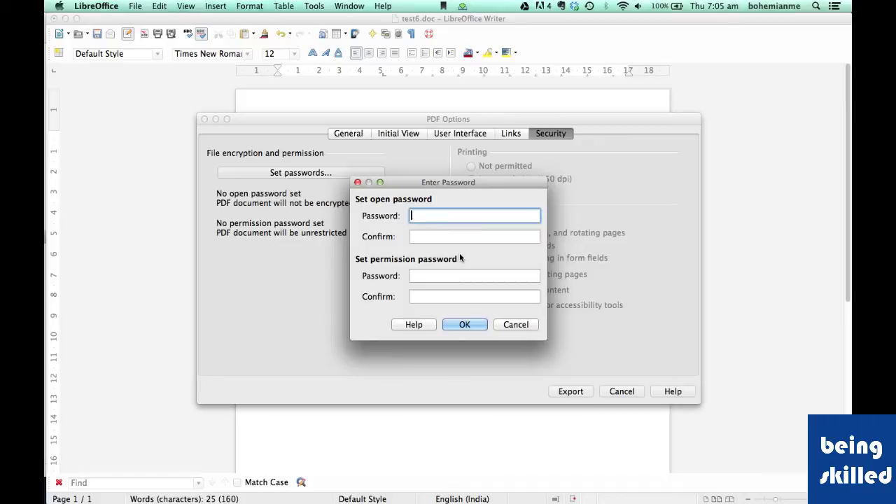
click(420, 275)
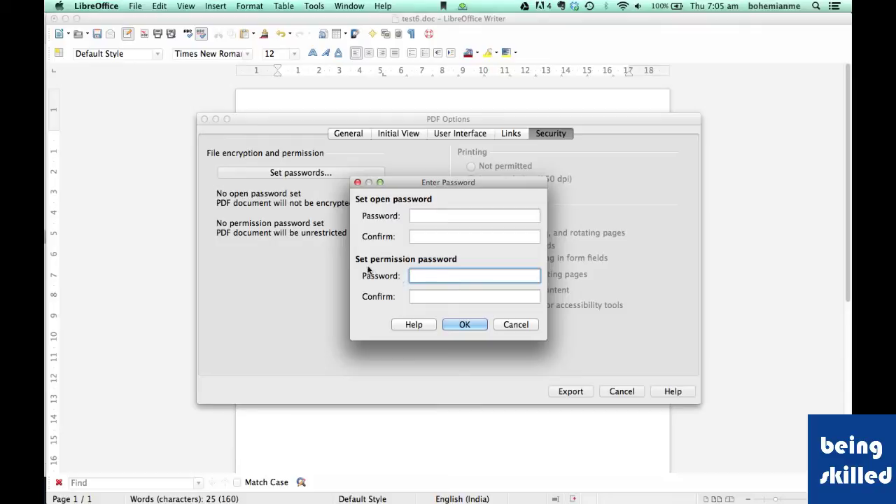
click(507, 324)
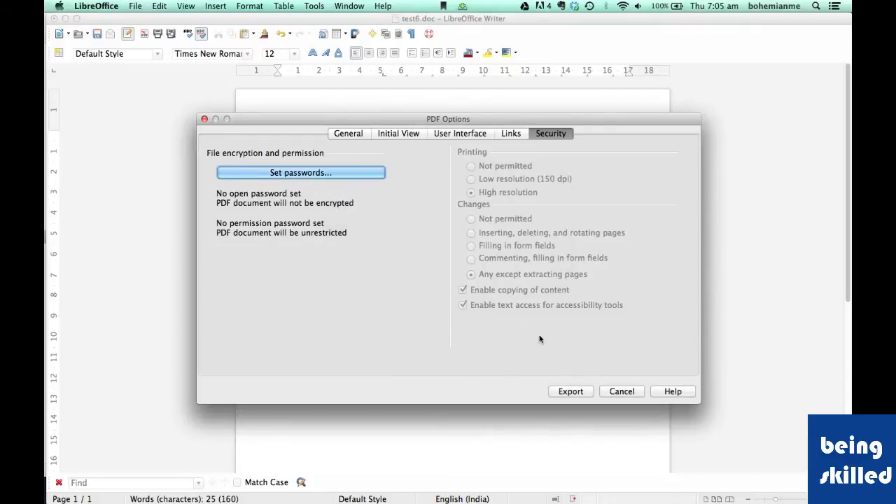
Step: Export the document to the Desktop as test6.pdf, replacing the existing file
click(576, 392)
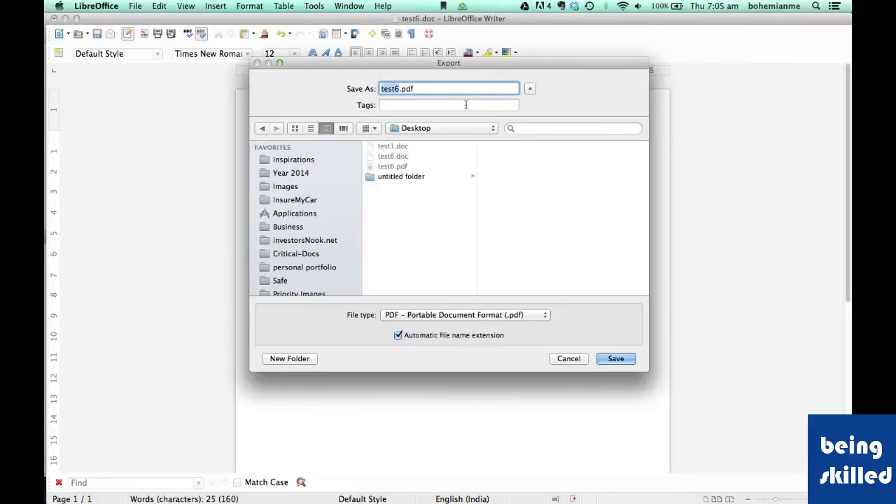
click(615, 359)
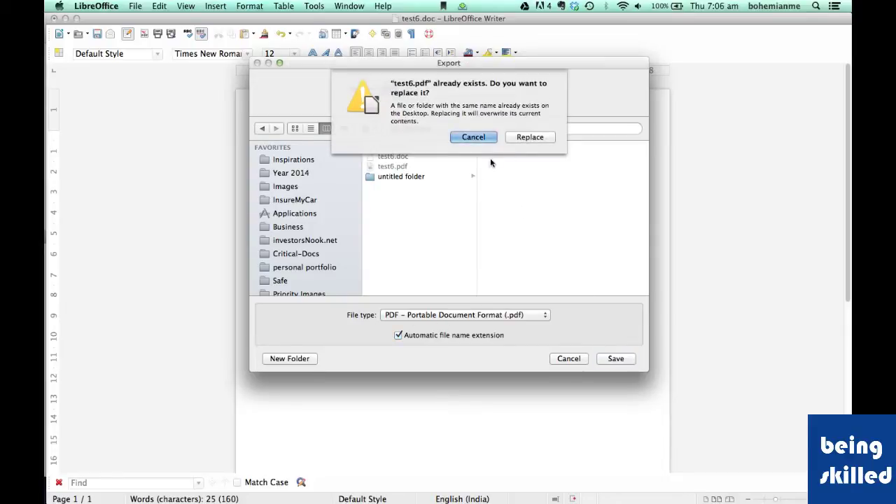
click(532, 138)
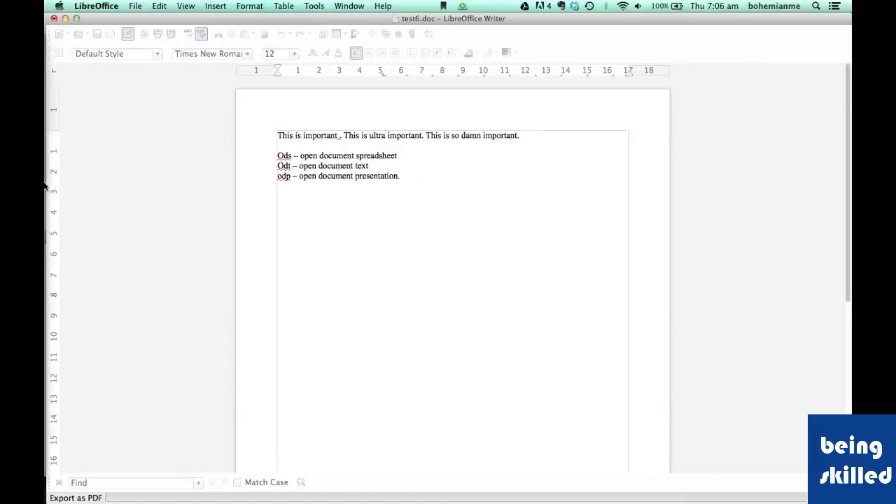
Step: Switch to Finder and open the exported test6.pdf from the Desktop folder
mouse_move(44, 185)
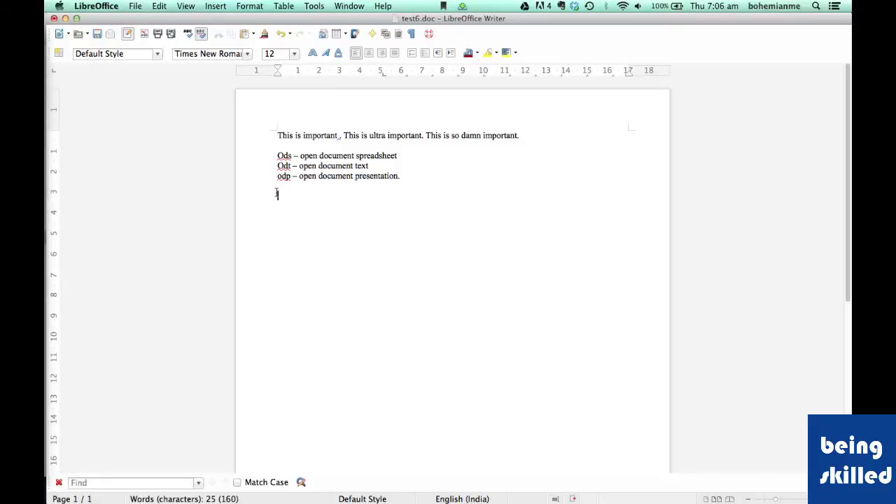
key(super+Tab)
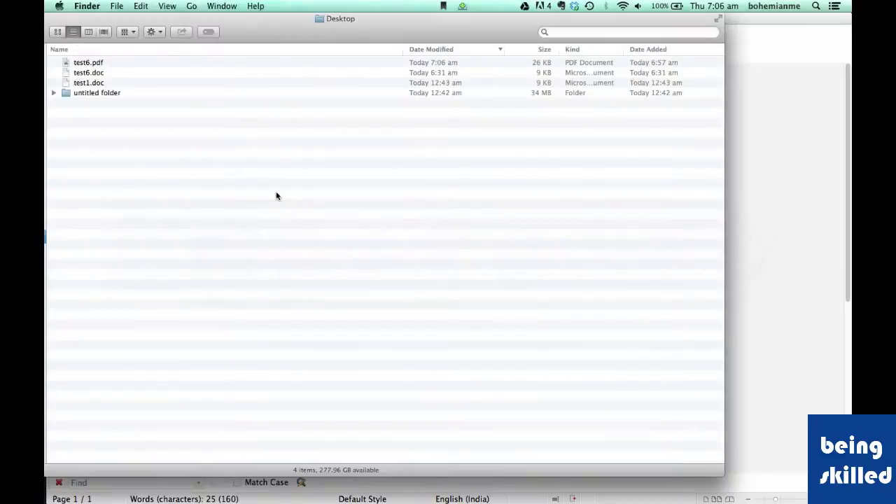
click(184, 66)
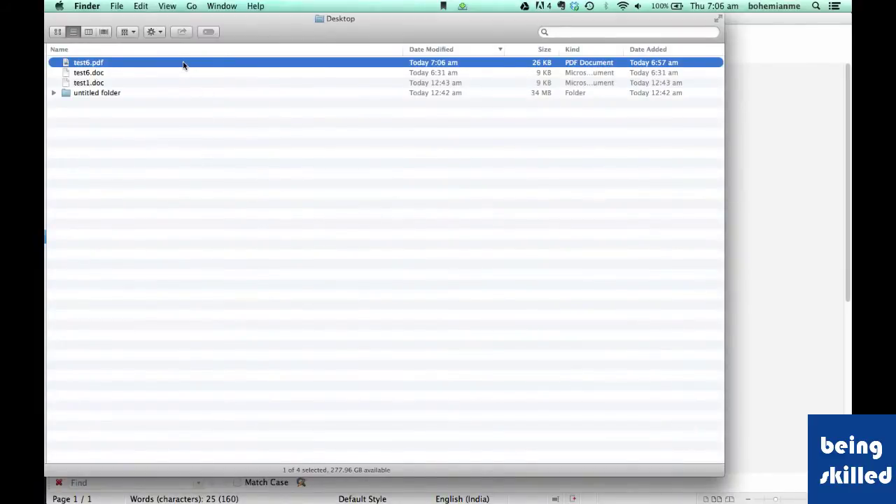
double_click(184, 66)
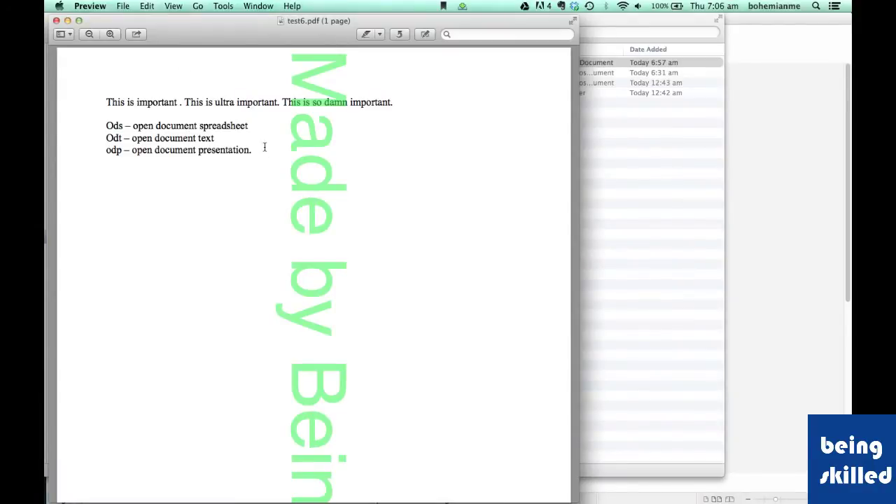
Step: Examine the watermark and the sharpness of the text in the exported PDF at different magnifications
scroll(265, 147, down, 10)
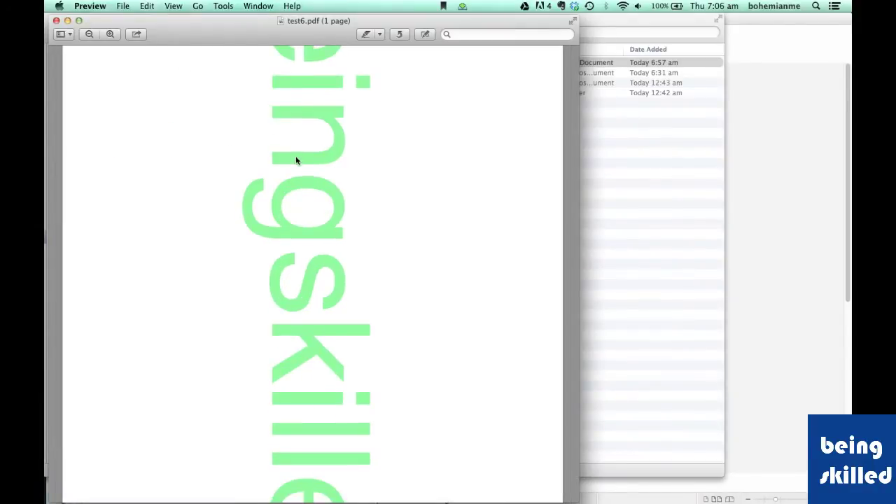
key(super+9)
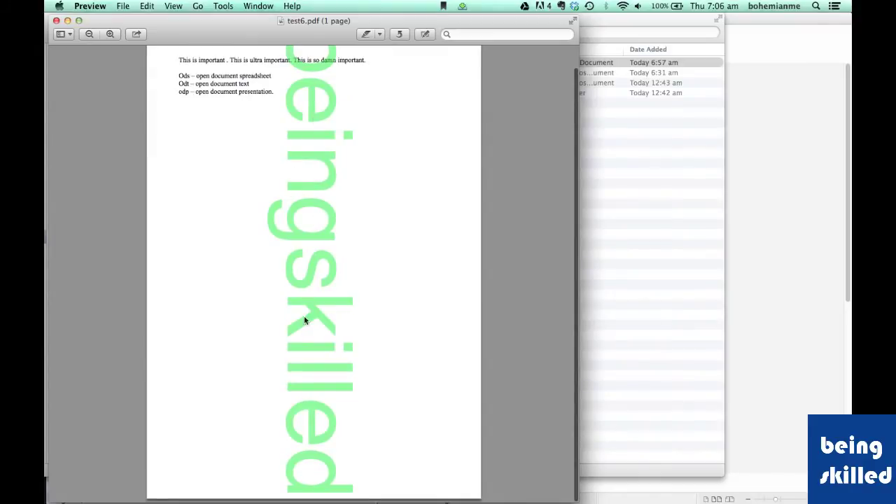
key(super+plus)
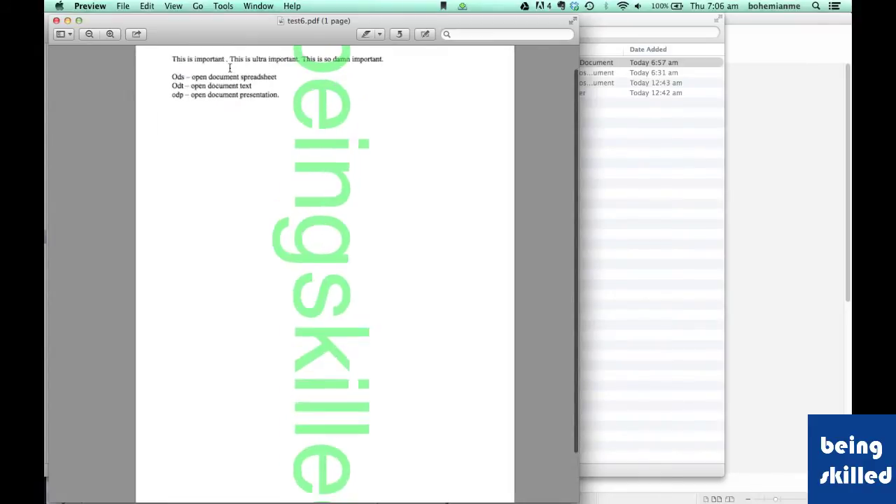
scroll(199, 70, up, 6)
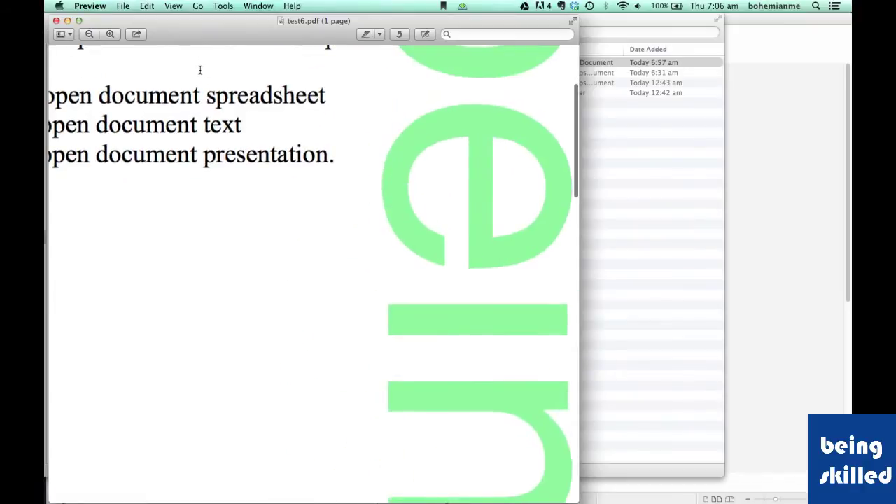
scroll(199, 70, up, 4)
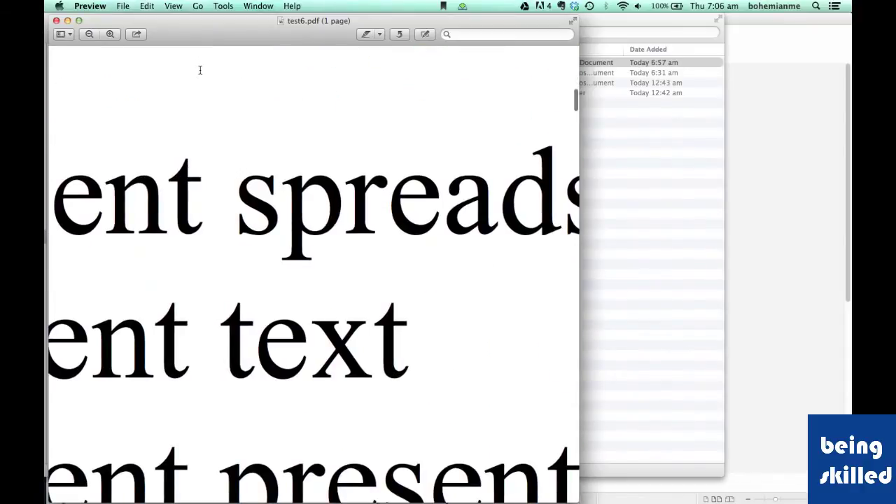
scroll(270, 273, down, 2)
scroll(270, 273, down, 3)
scroll(271, 273, up, 1)
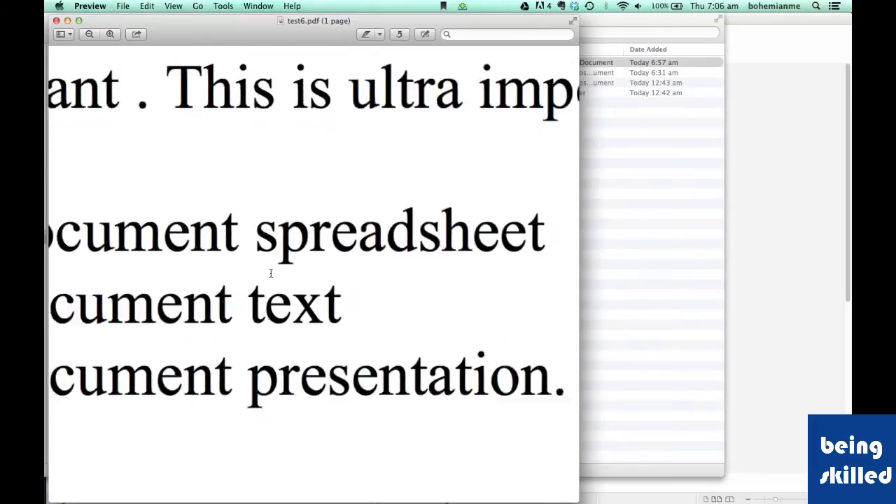
scroll(271, 273, down, 5)
scroll(271, 273, down, 3)
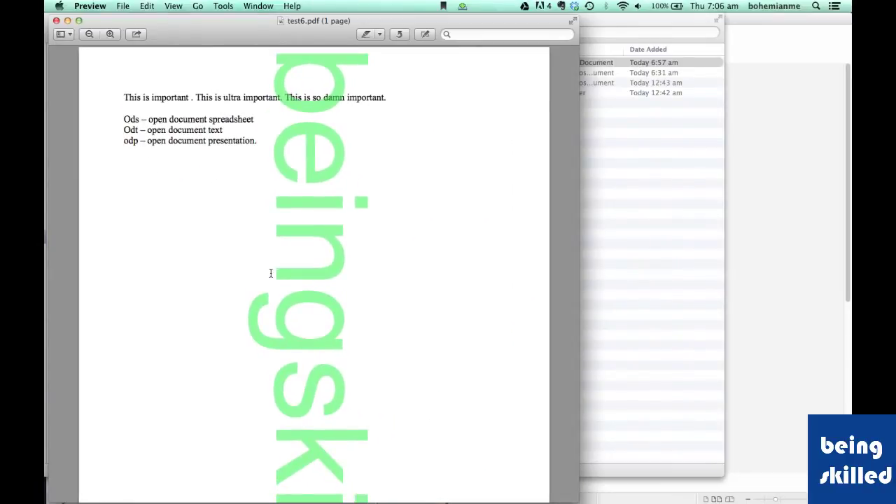
Step: Switch back to the test6.doc document in LibreOffice Writer
click(810, 218)
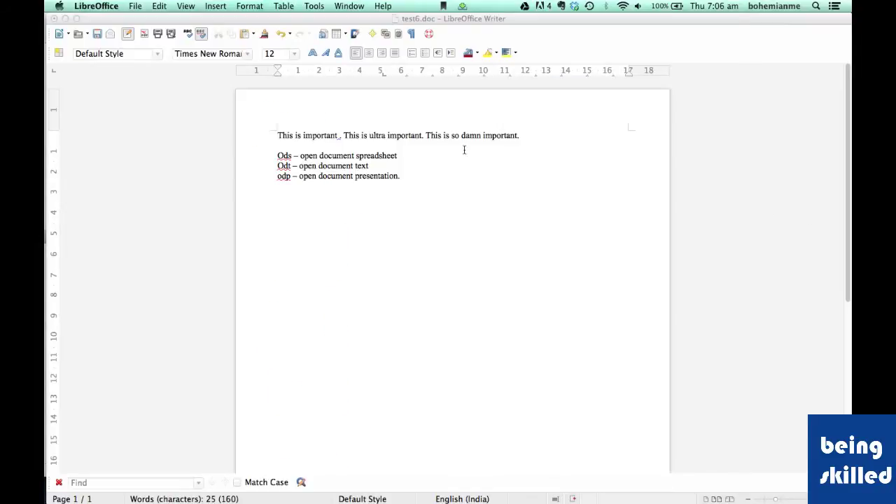
click(453, 236)
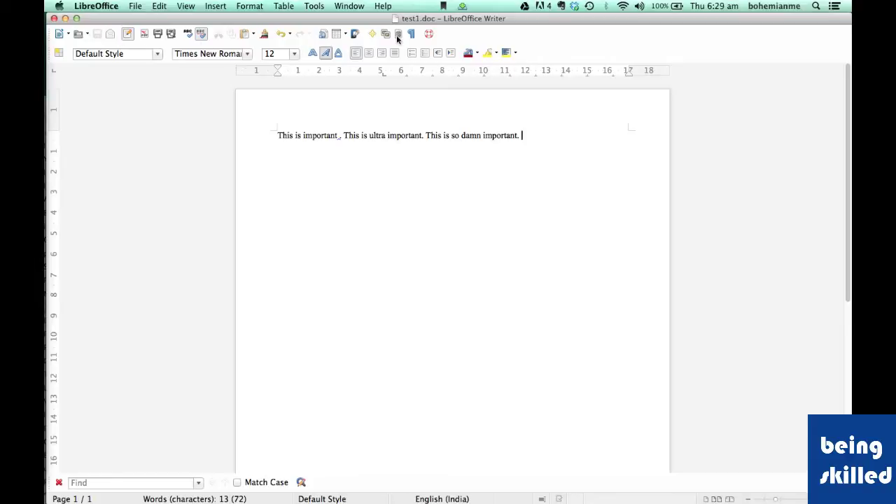
click(130, 6)
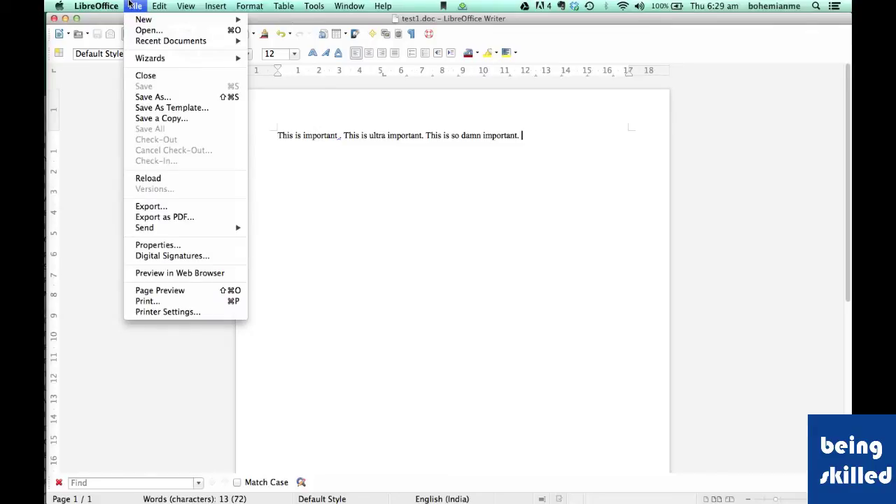
click(129, 4)
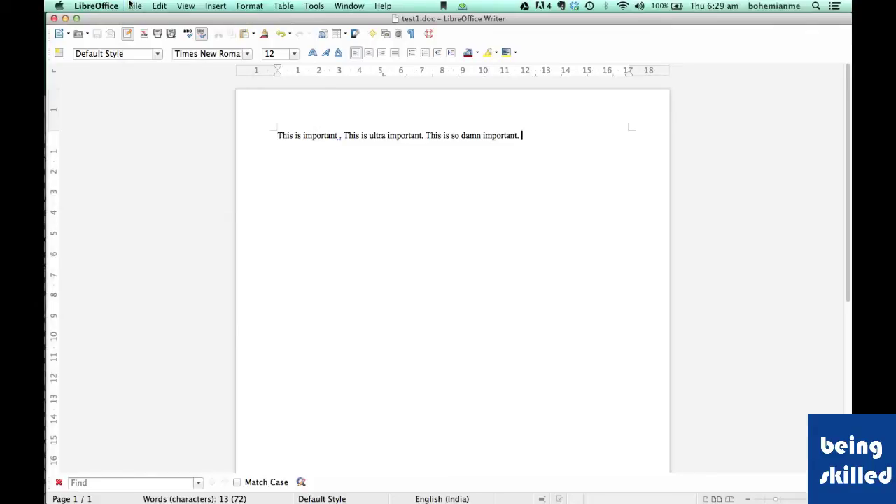
click(129, 4)
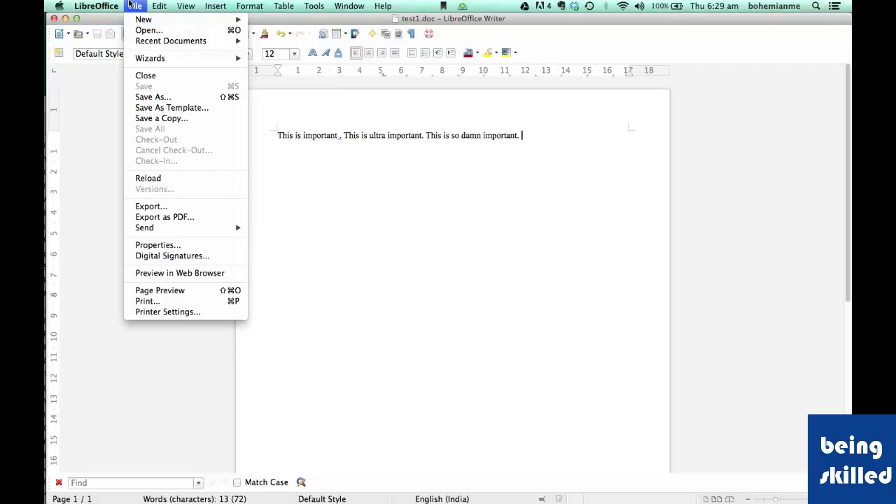
click(130, 5)
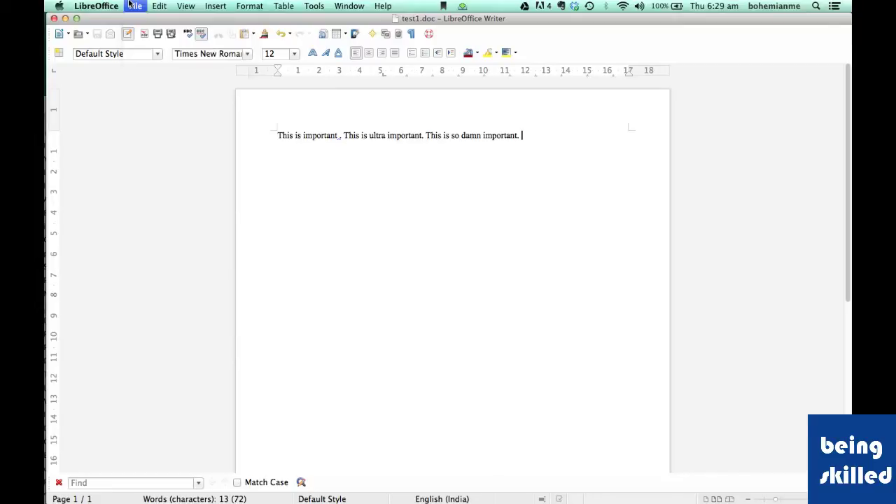
click(130, 6)
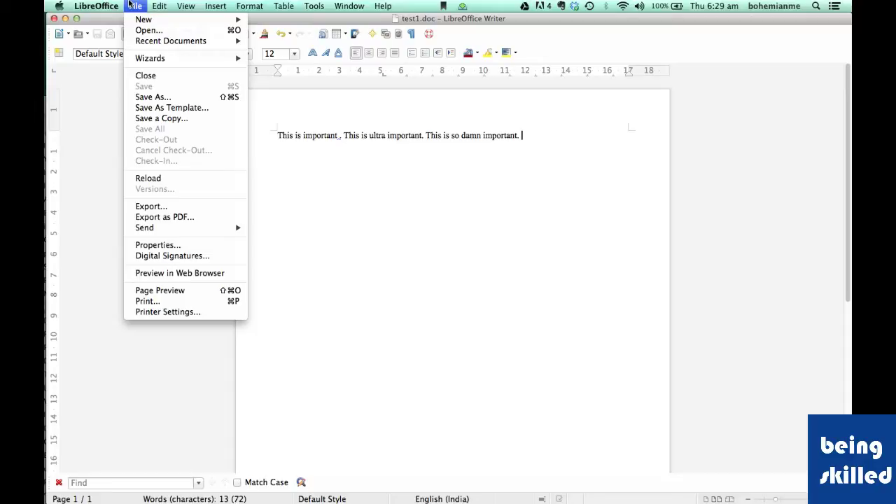
Step: Add the line "Ods – open document spreadsheet" below the existing sentence in test1.doc
click(497, 226)
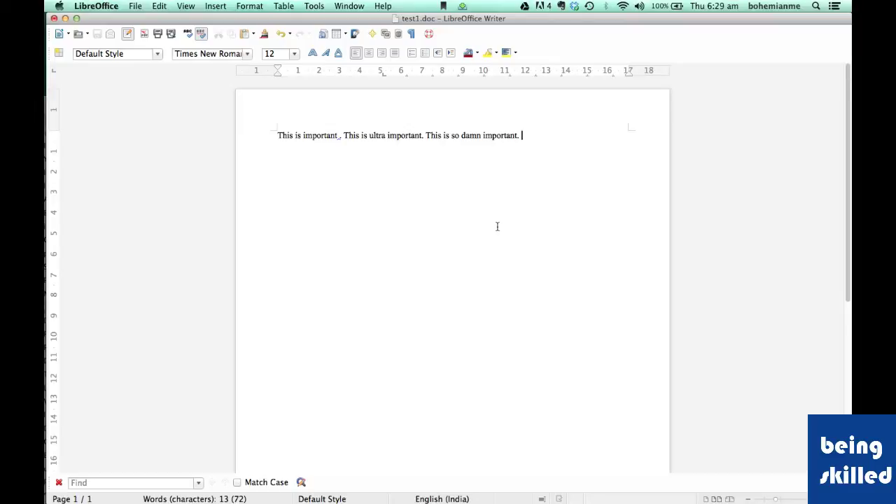
text(Ods – open document sprea)
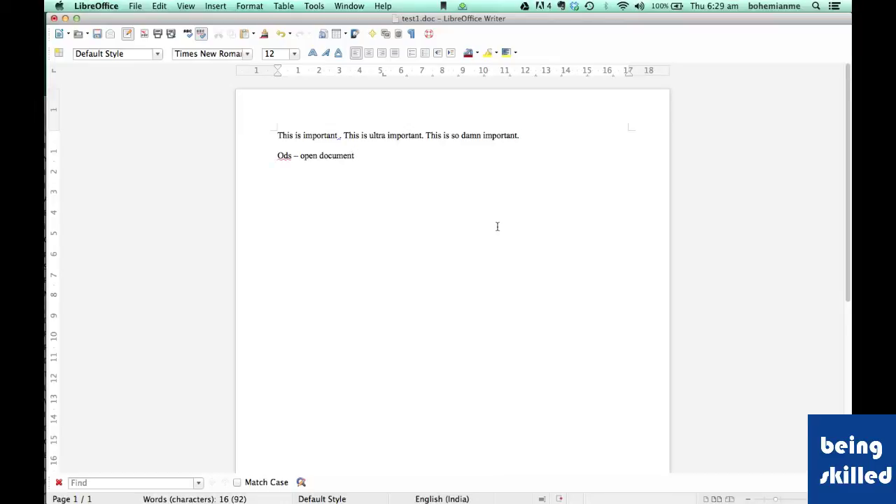
text(dsheet)
Step: Duplicate the "Ods – open document spreadsheet" line beneath itself and change the copy to "Odt – open document text"
key(shift+Home)
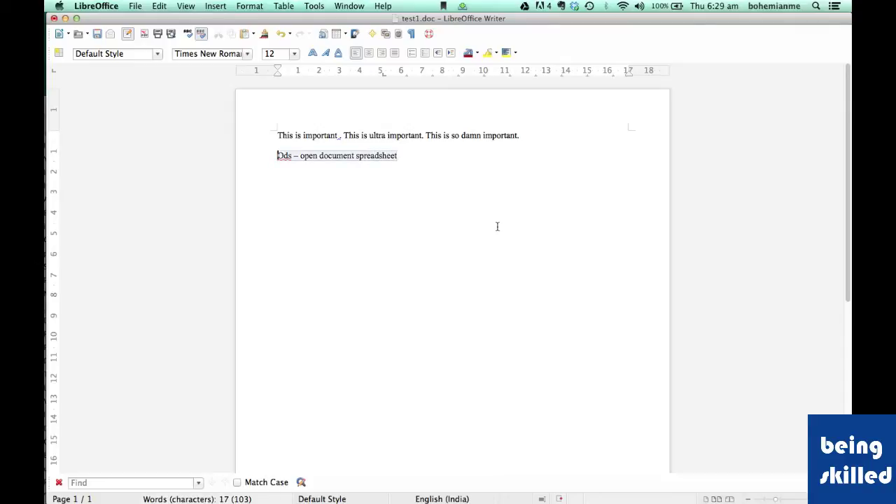
key(super+c)
key(super+v)
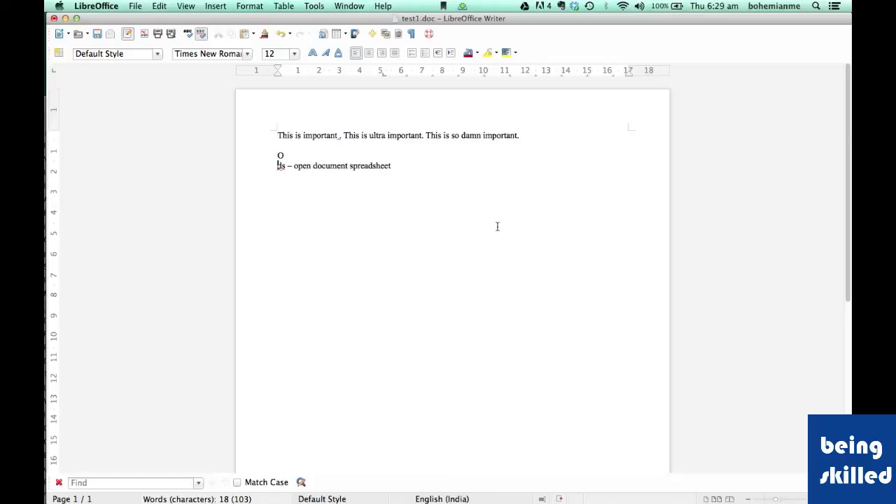
key(Return)
key(super+v)
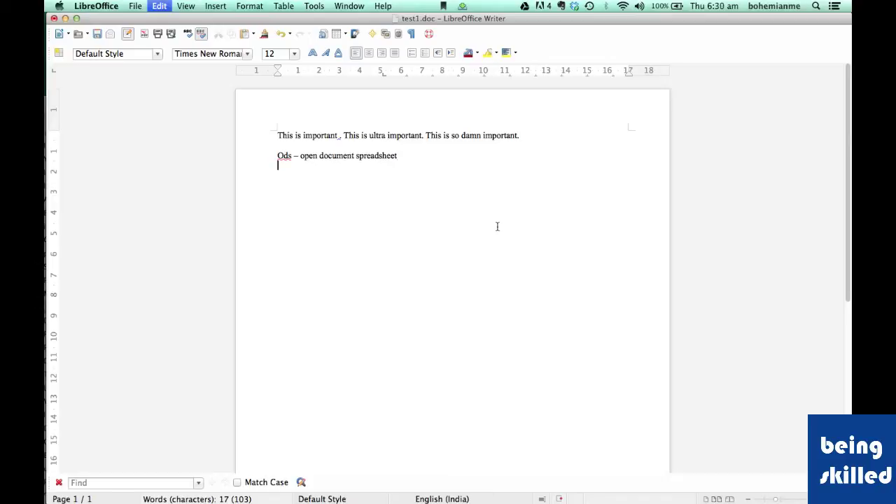
double_click(376, 165)
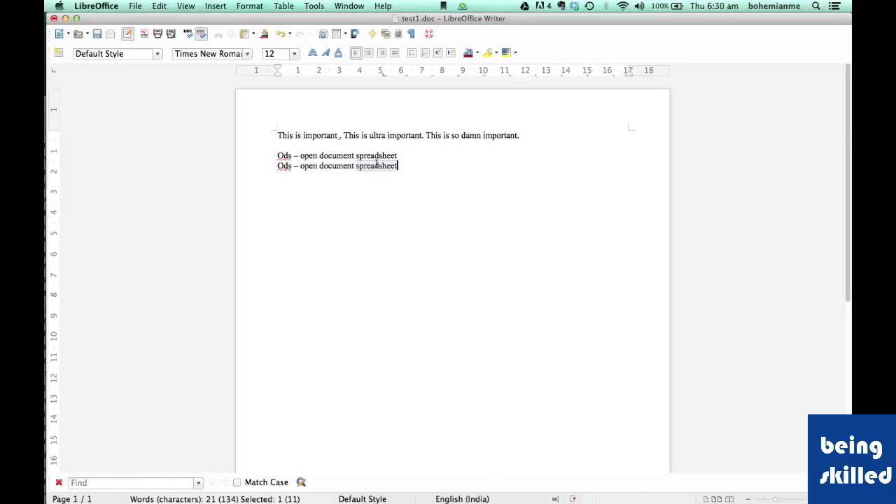
key(BackSpace)
text(text)
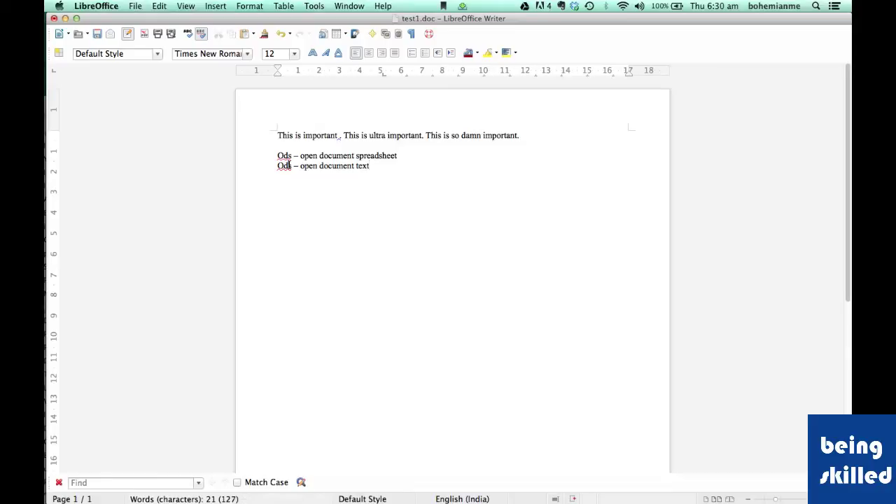
click(289, 165)
key(BackSpace)
text(t)
Step: Add a third line reading "odp – open document presentation." below the Odt line
key(End)
key(Return)
text(odp )
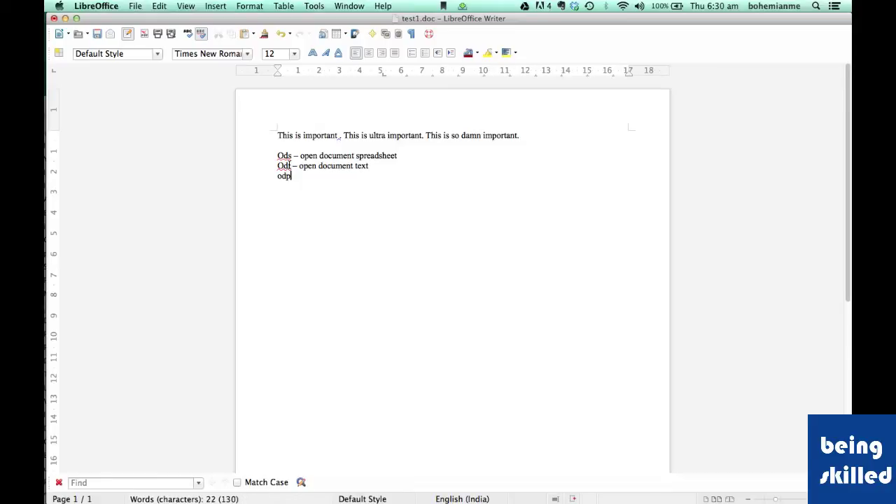
text(- )
text(open docum)
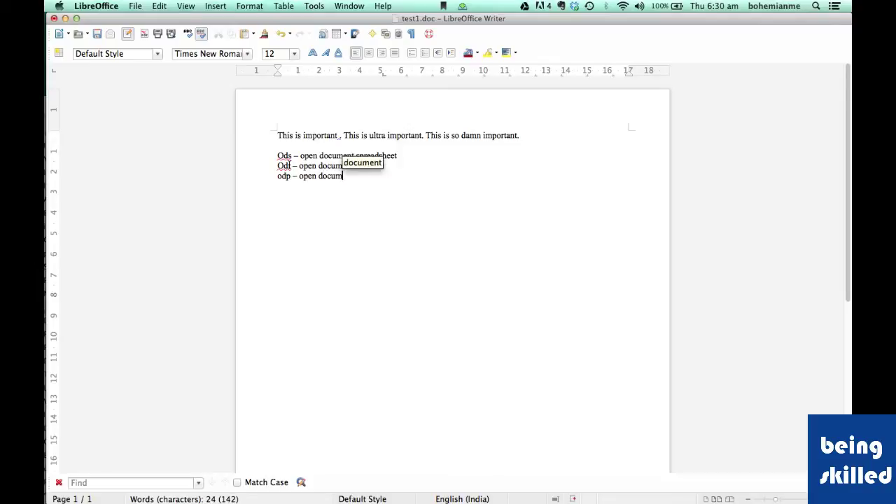
key(Return)
text(presentation.)
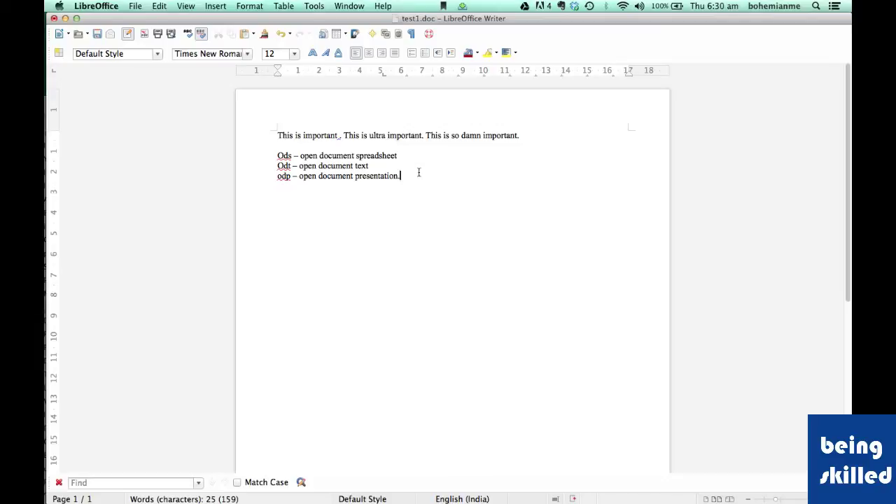
Step: Start saving the document as a new file on the Desktop with the file type Microsoft Word 97/2000/XP/2003 (.doc)
click(137, 6)
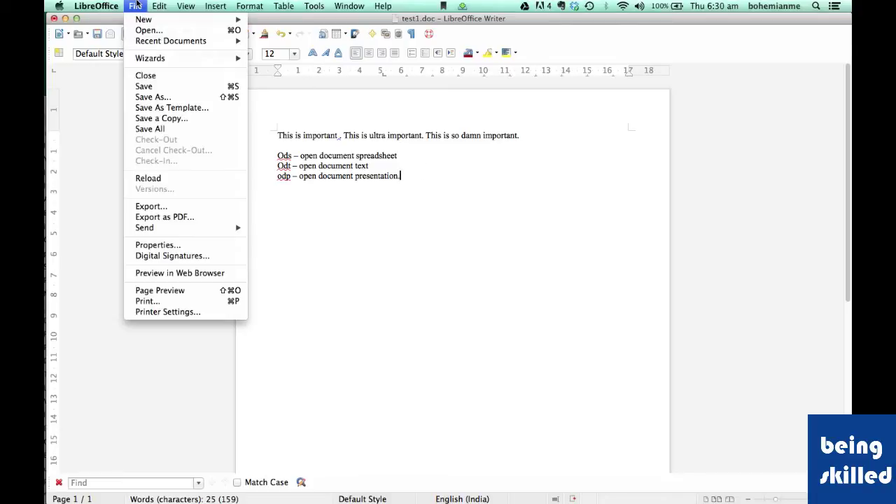
click(158, 99)
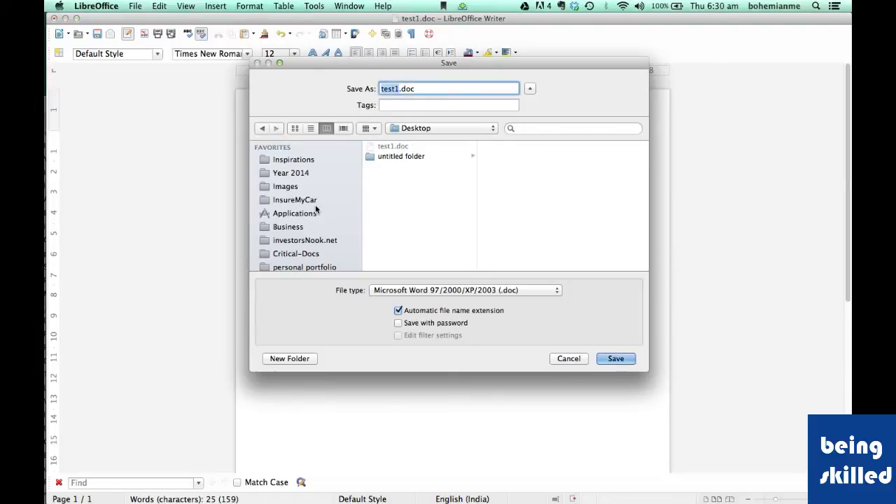
scroll(315, 209, down, 2)
scroll(315, 208, up, 2)
click(422, 181)
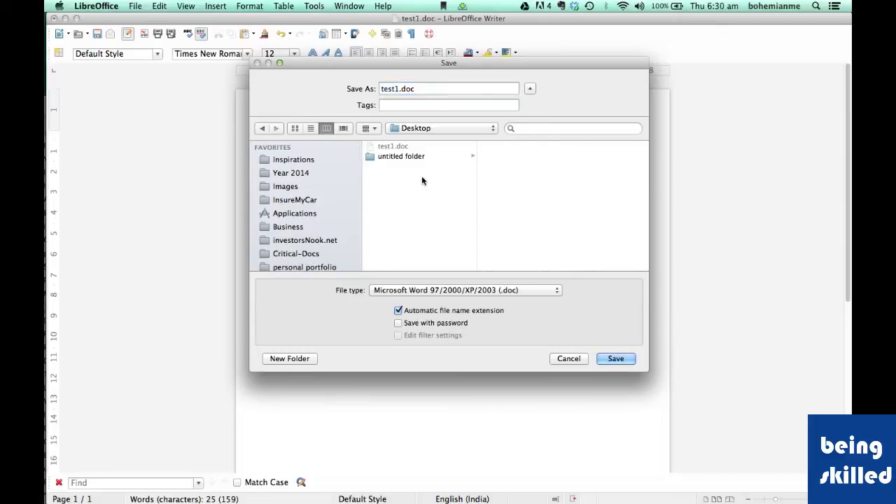
click(416, 90)
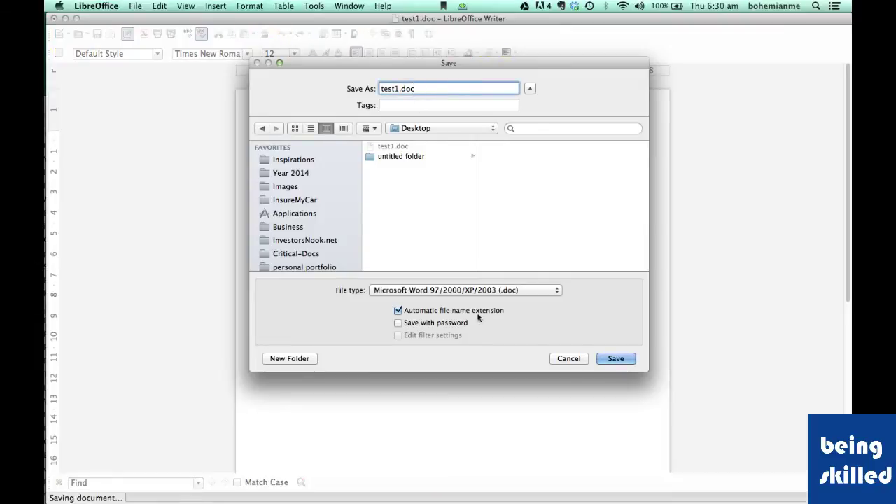
click(473, 291)
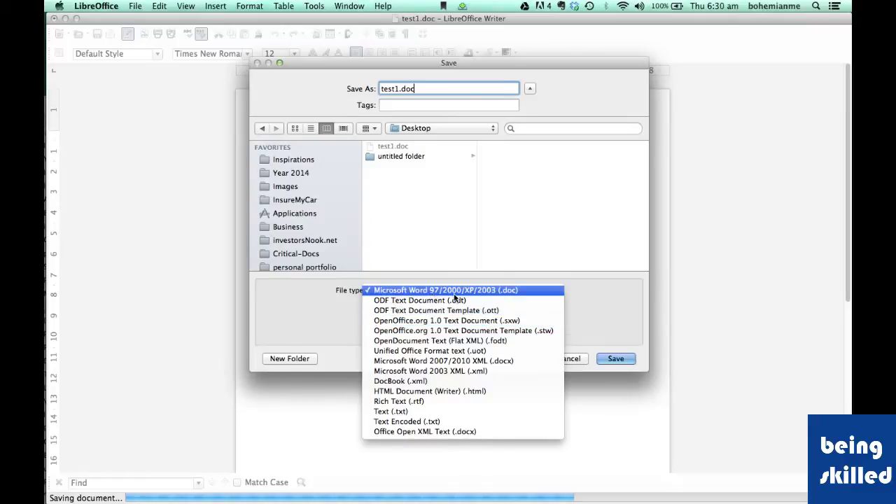
click(517, 292)
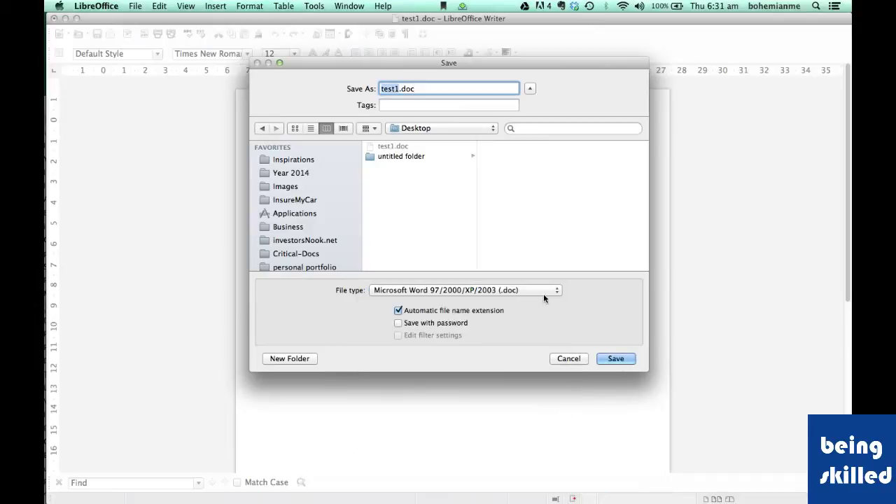
Step: Name the new file test6.doc and save it
click(394, 89)
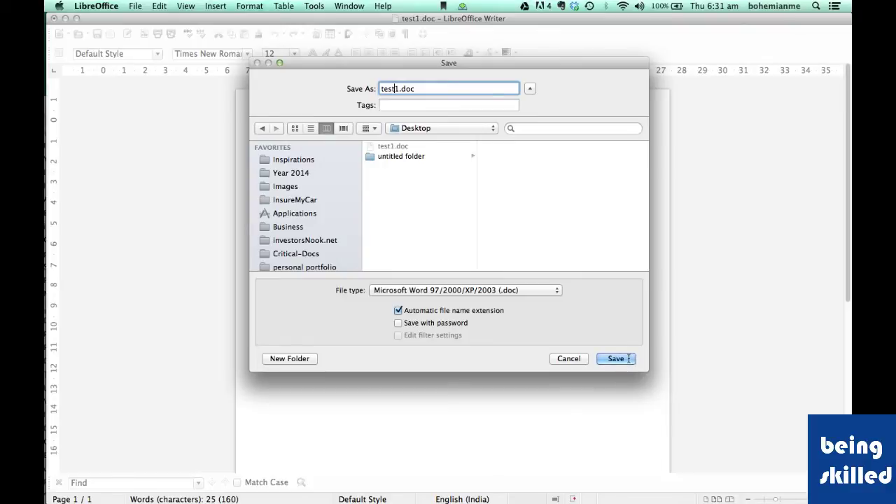
key(Delete)
key(Delete)
key(Delete)
key(Delete)
key(Delete)
text(6)
click(608, 359)
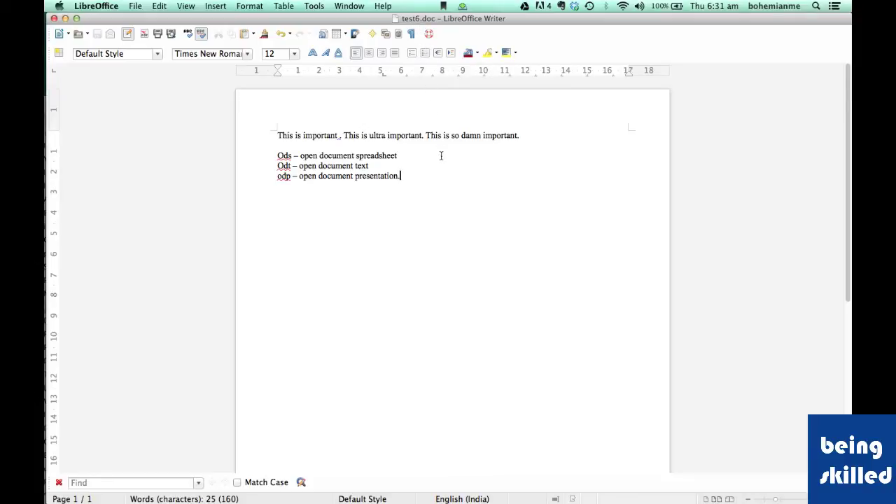
click(135, 5)
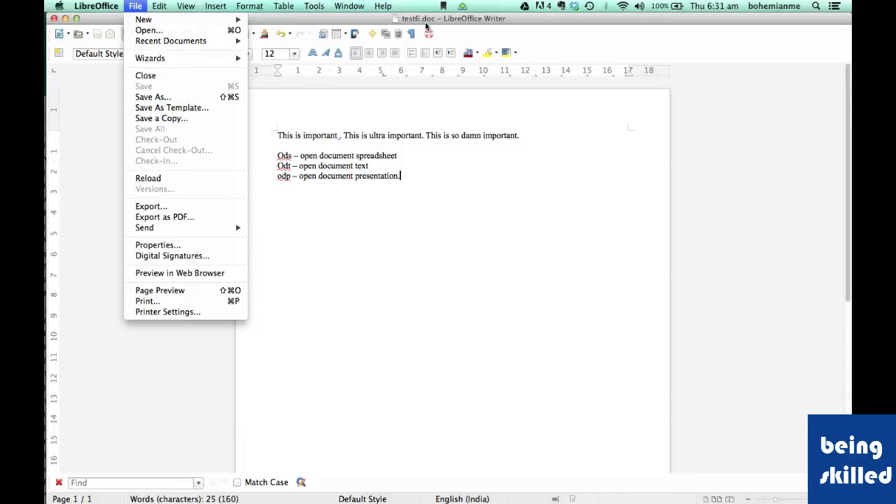
click(414, 182)
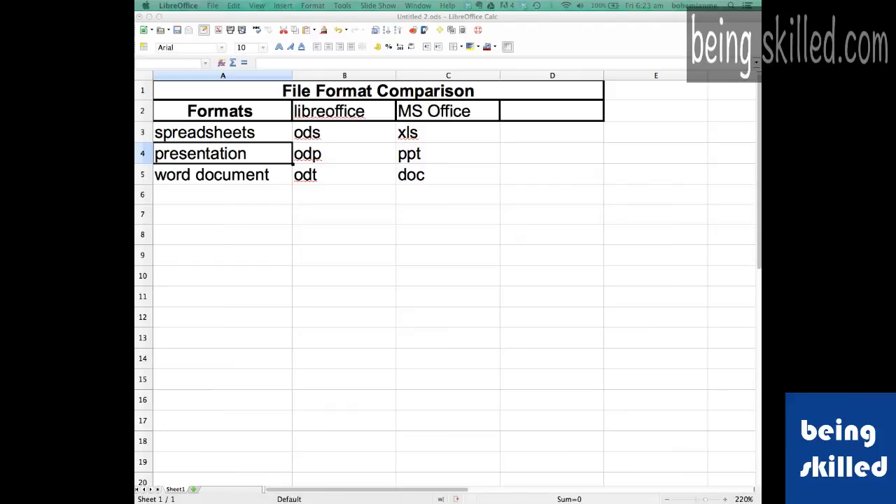
Step: Save the File Format Comparison spreadsheet as a new file named fileformats in Microsoft Excel 97/2000/XP/2003 (.xls) format
click(252, 179)
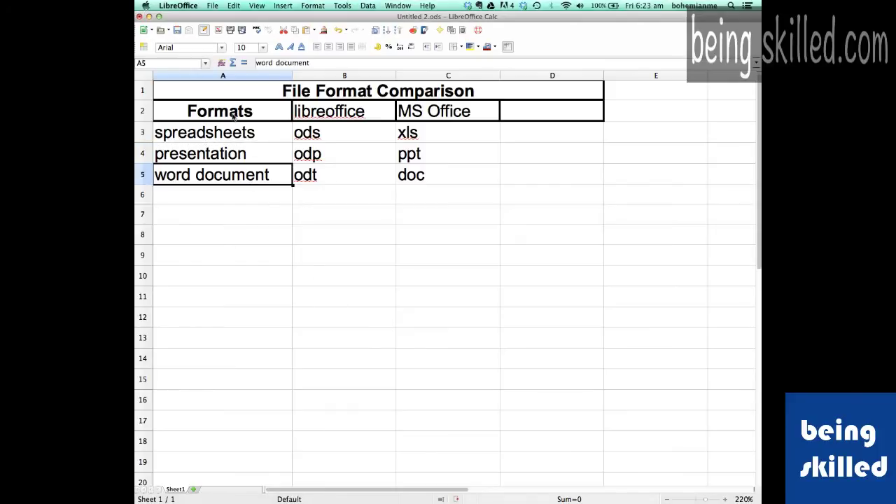
click(212, 6)
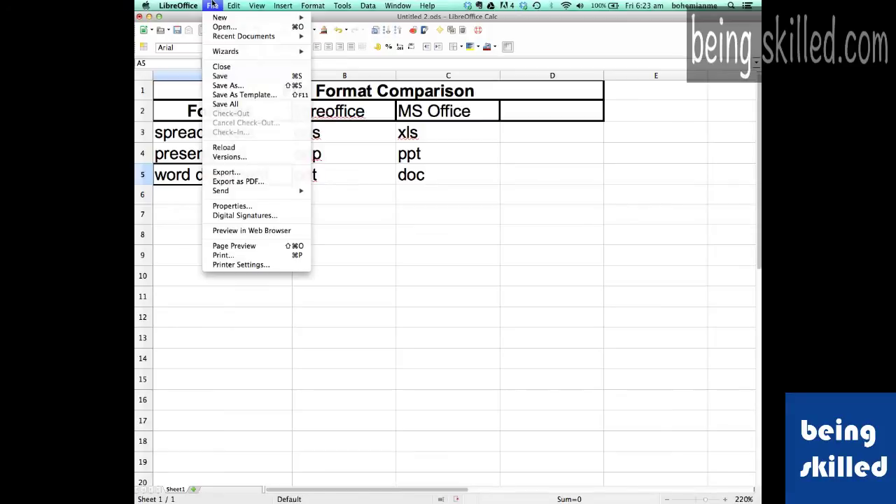
click(266, 87)
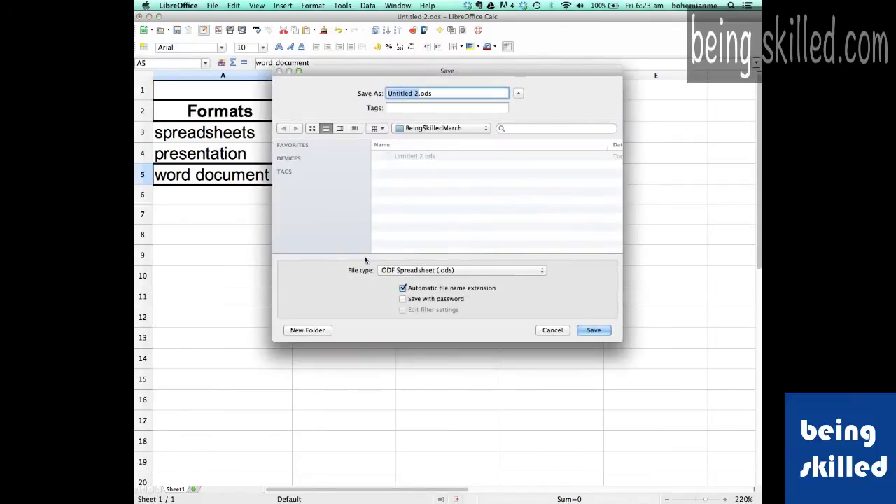
click(466, 271)
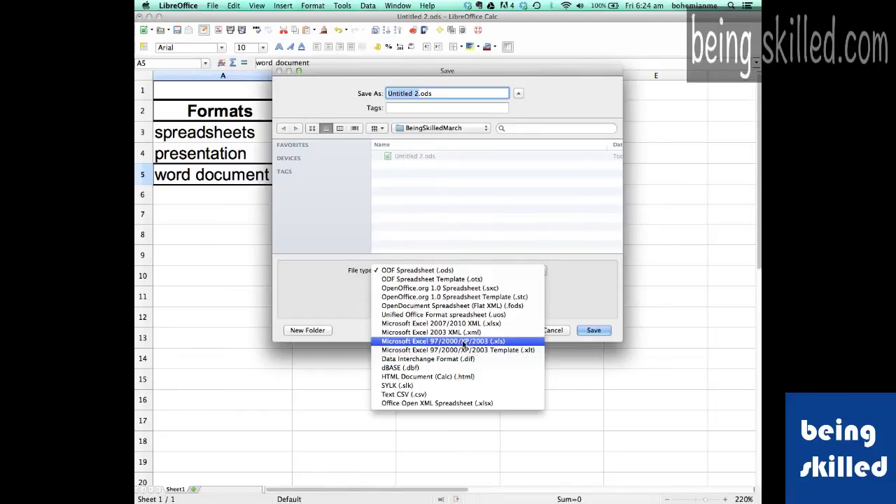
click(511, 342)
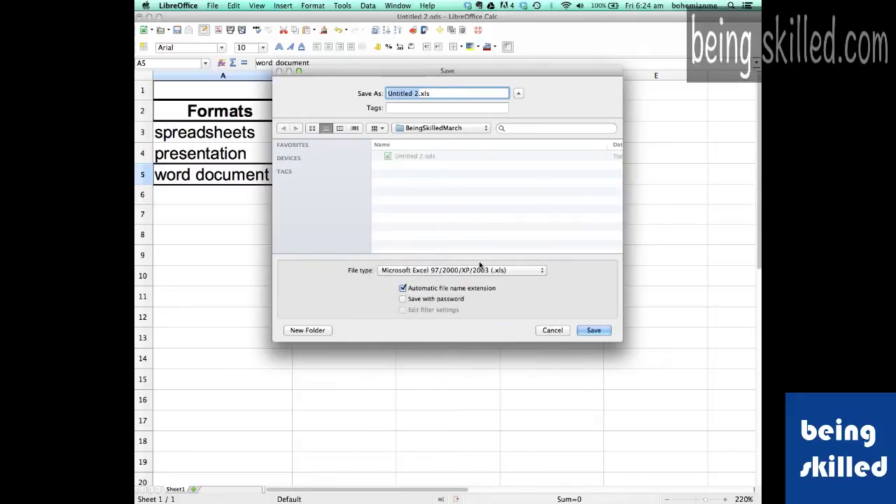
click(418, 94)
key(super+shift+Left)
text(file)
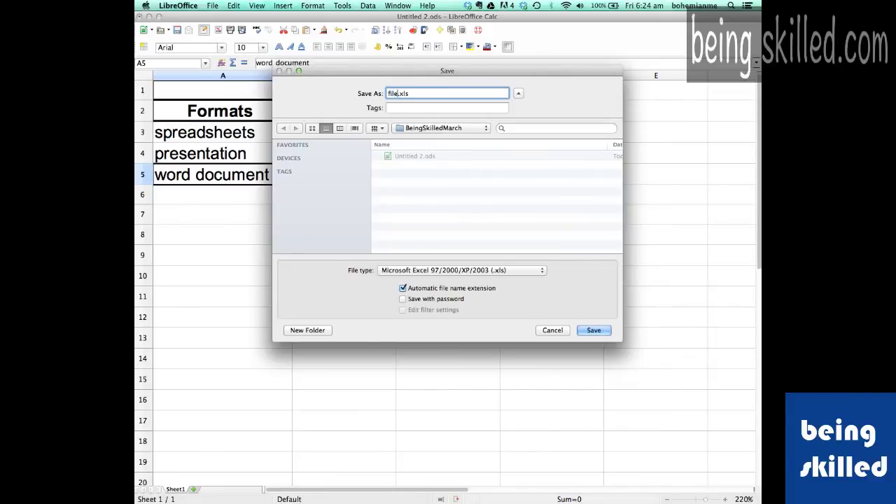
text(formats)
click(594, 331)
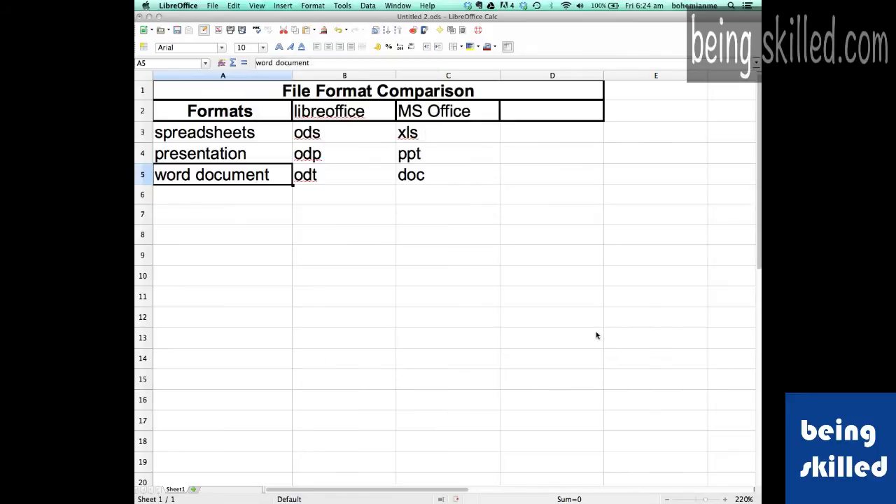
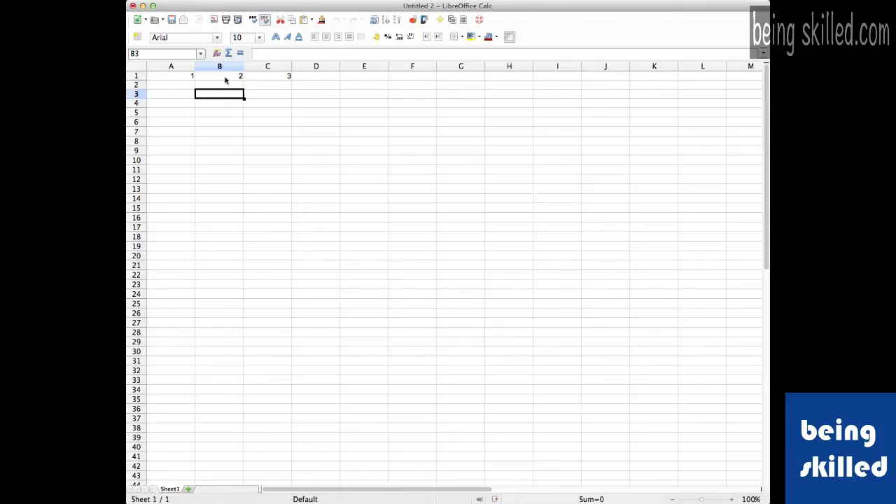
click(344, 162)
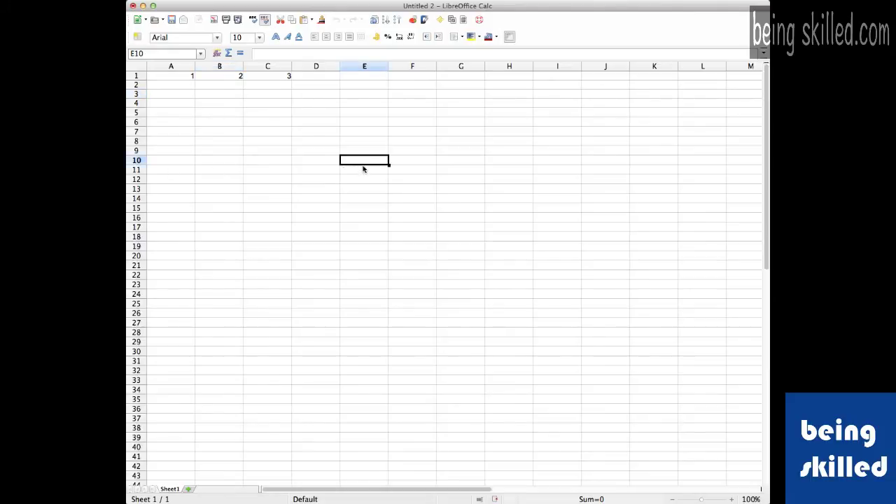
click(482, 218)
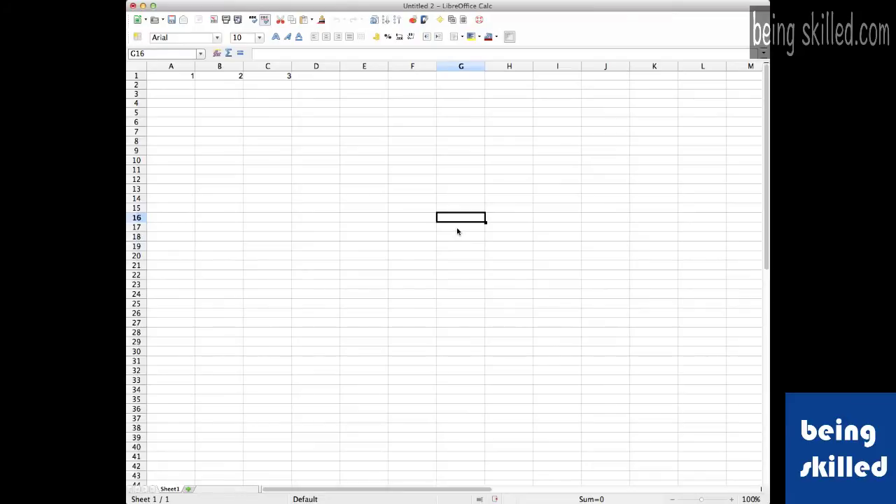
click(265, 127)
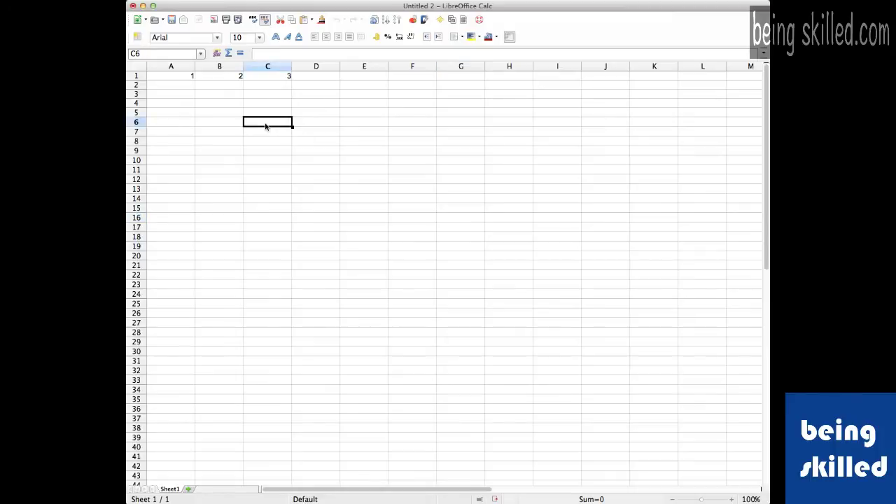
click(223, 110)
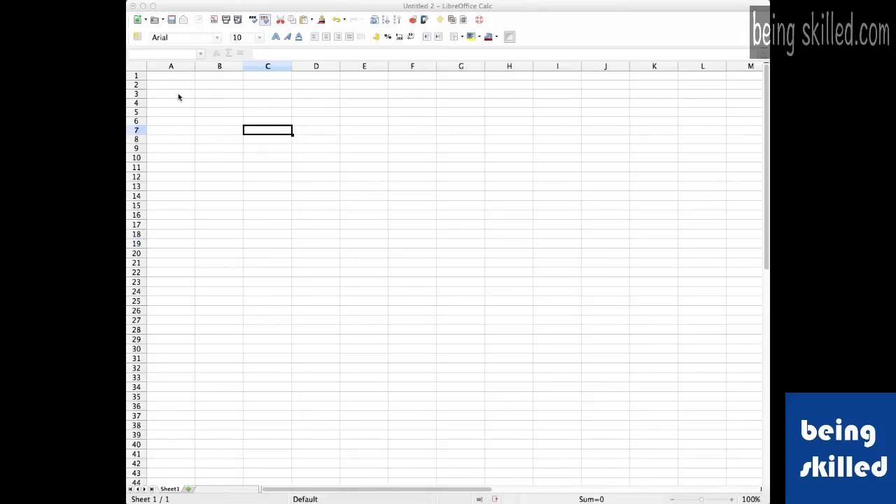
Step: Enter the numbers 3, 5, 9 and 10 in cells A1 to A4
click(178, 95)
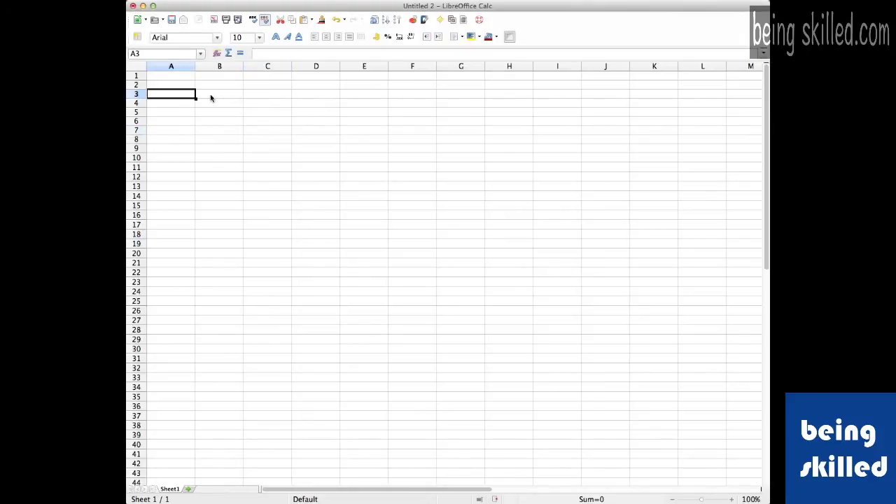
key(Up)
key(Up)
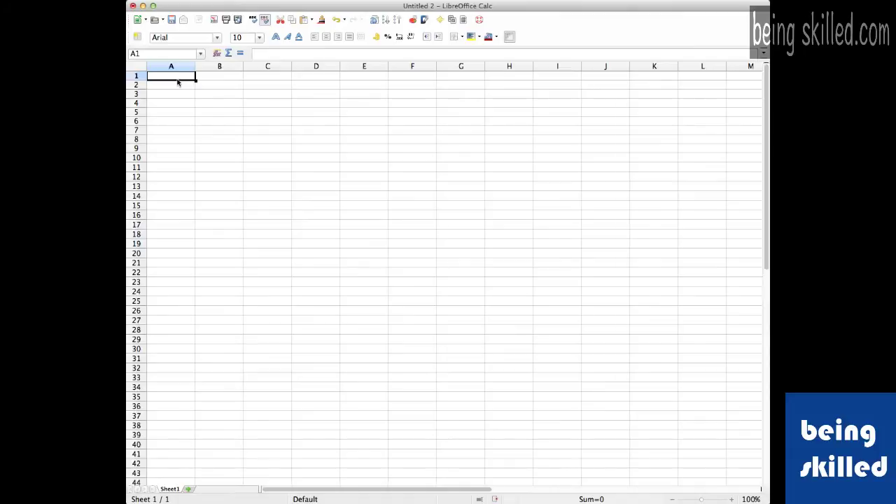
text(3)
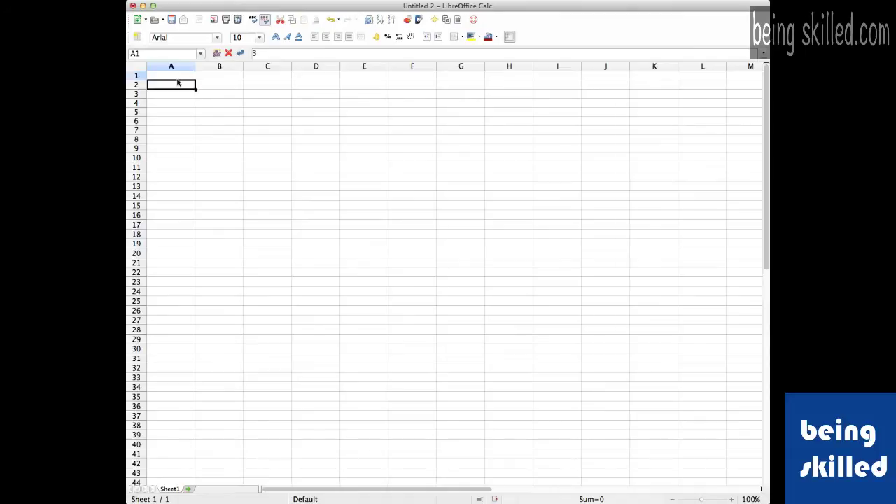
key(Return)
text(5)
key(Return)
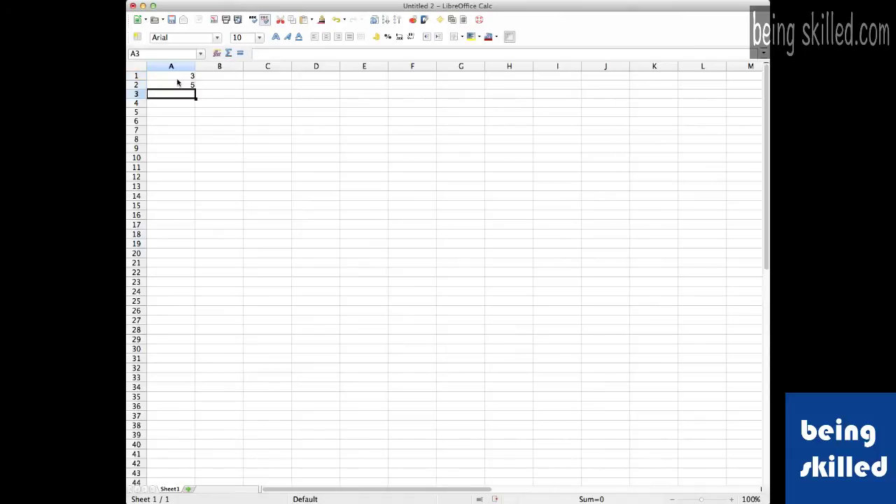
text(9)
key(Return)
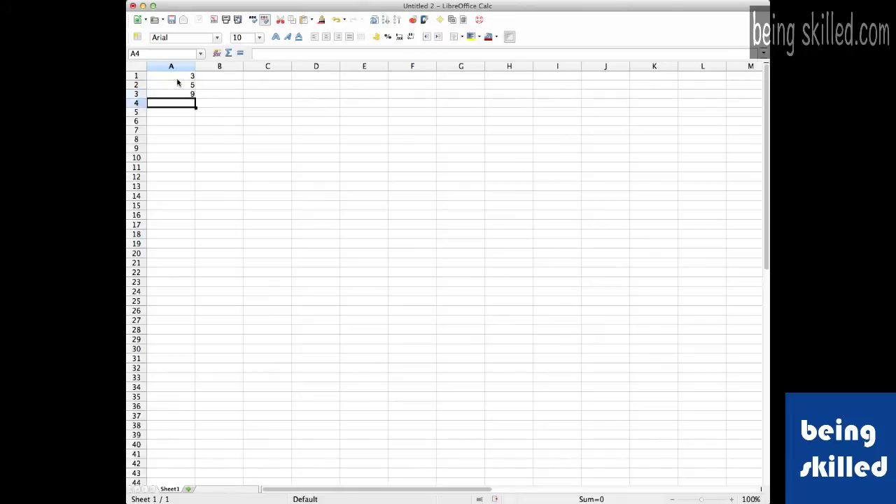
text(10)
key(Return)
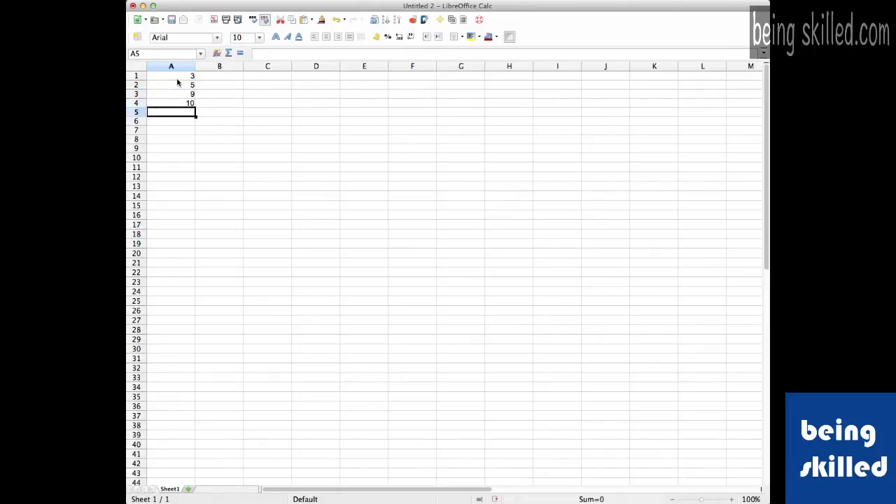
Step: Add up cells A1:A4 with a SUM formula in cell A5 and check the finished formula
text(=sum)
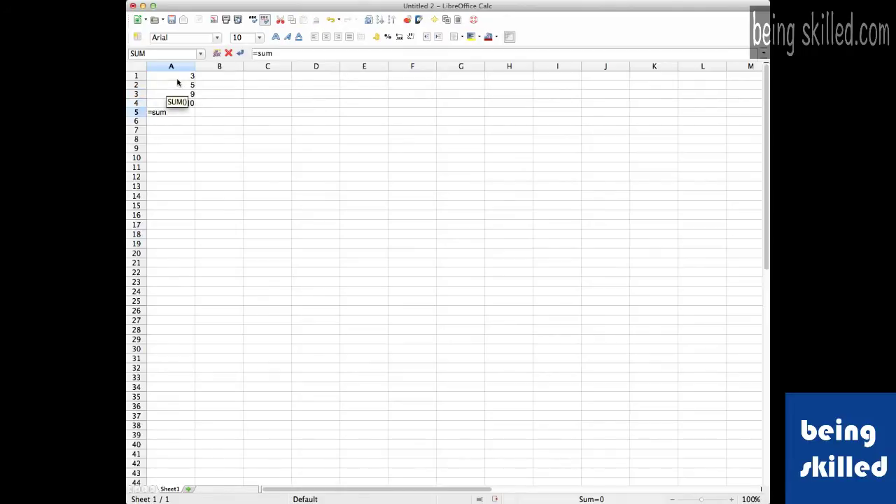
text(()
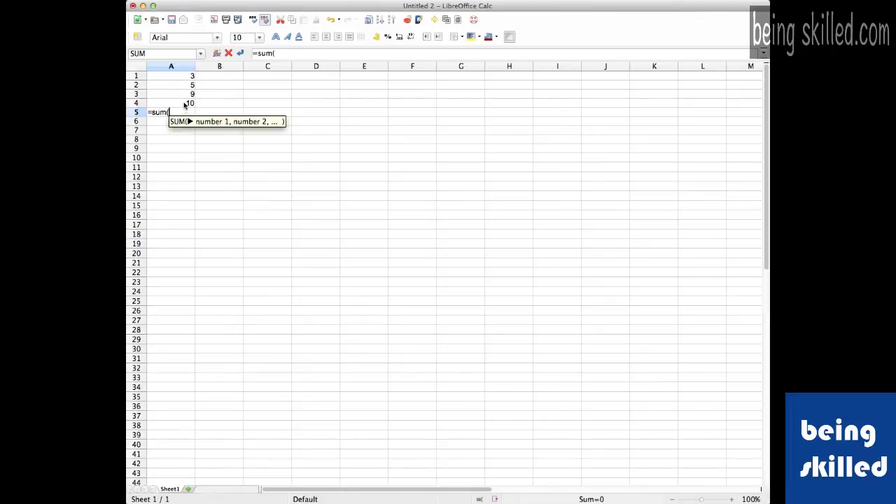
drag(189, 79, 187, 107)
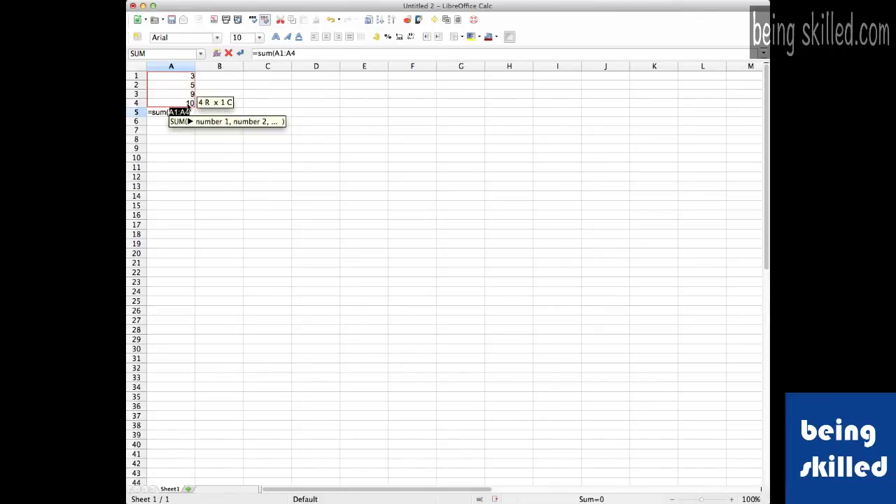
key(Return)
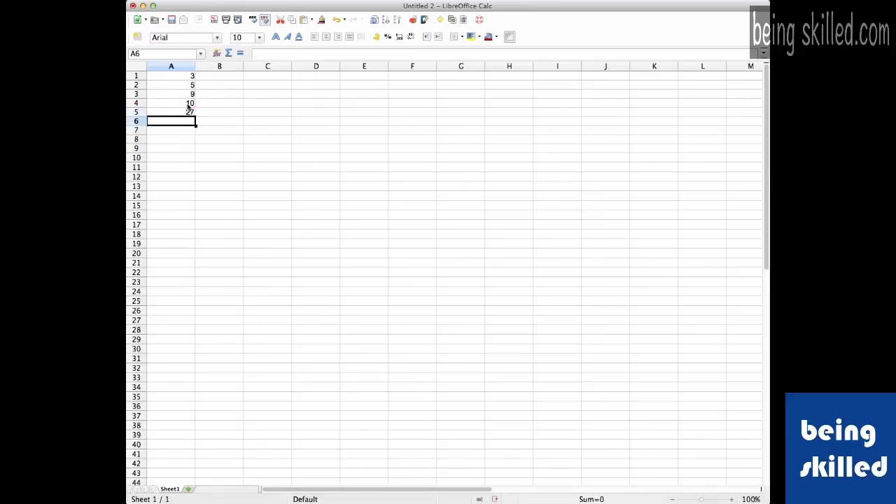
click(190, 111)
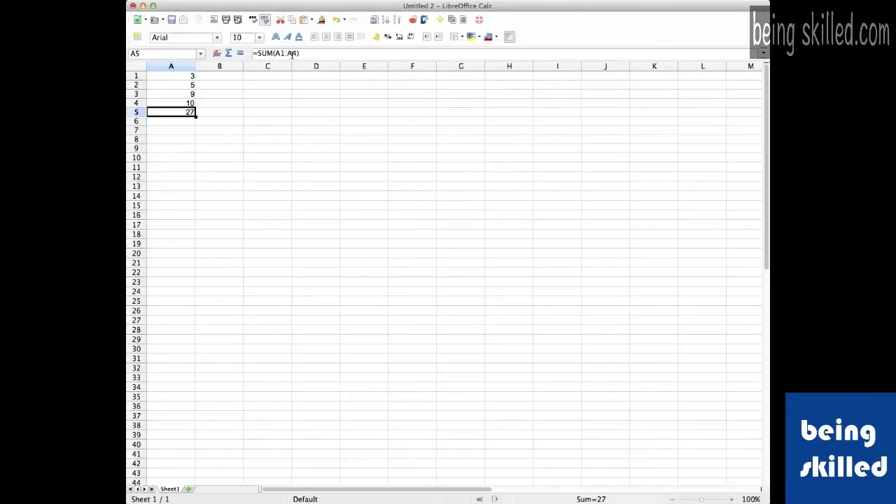
Step: Enter the numbers 3, 5, 1 and 222 in cells B1 to B4
click(211, 84)
key(Up)
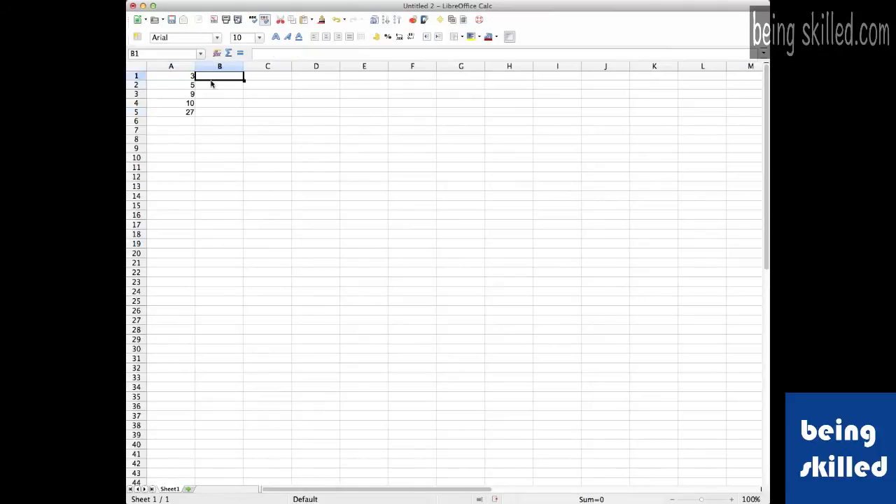
text(3)
key(Return)
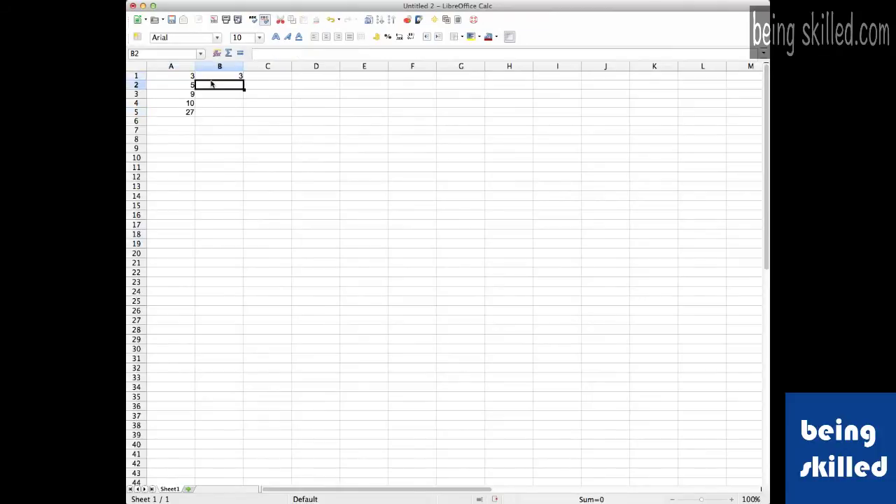
text(5)
key(Return)
text(1)
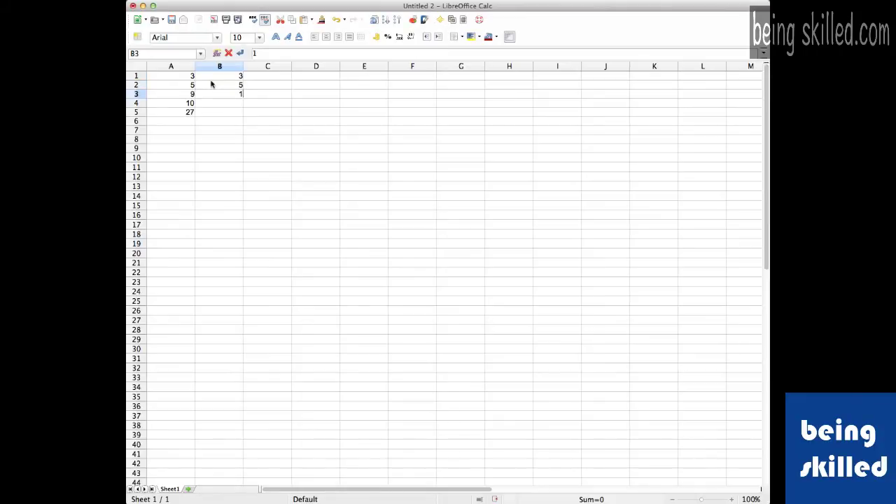
key(Return)
text(222)
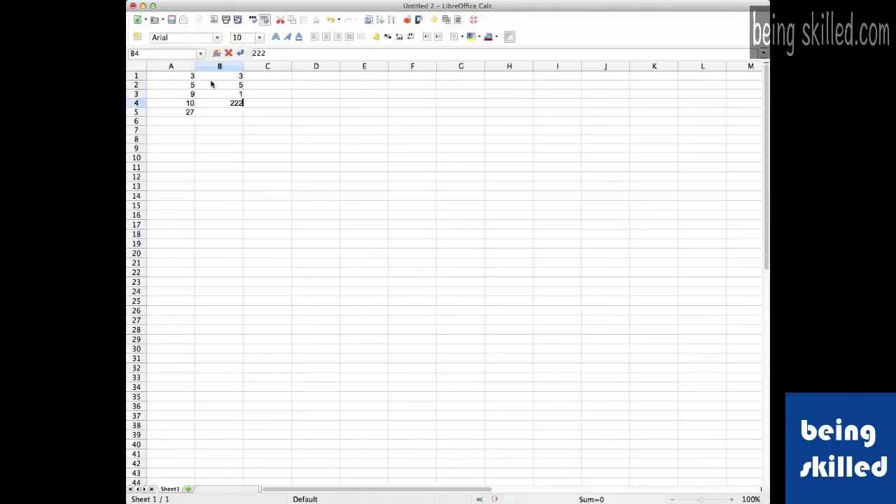
key(Return)
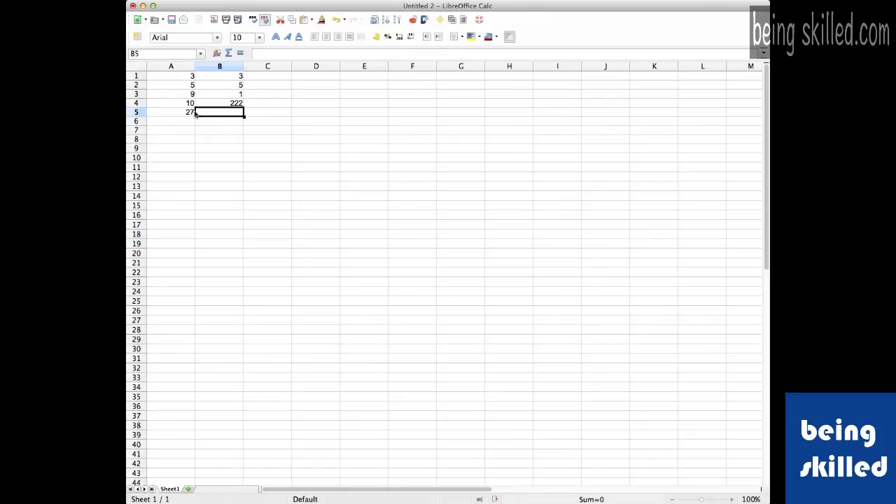
Step: Copy the SUM formula from cell A5 into cell B5 so that it totals B1:B4
click(193, 112)
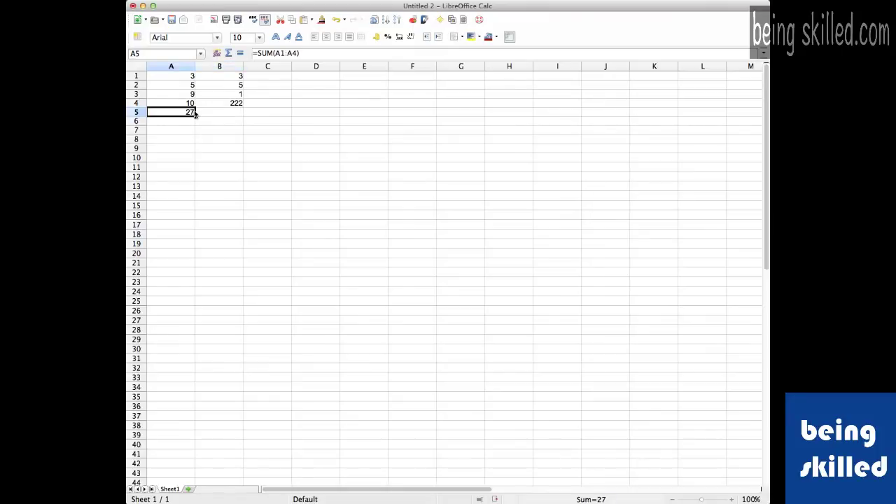
click(198, 113)
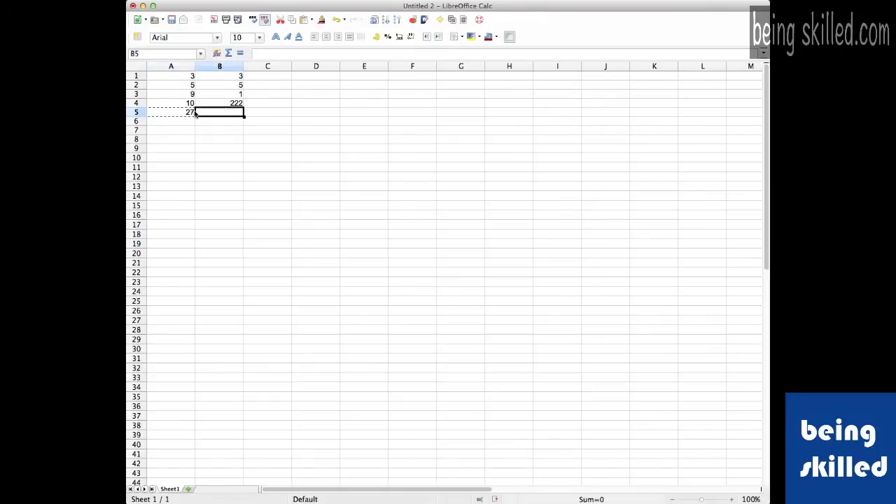
text(231)
Step: Compare the original SUM formula in cell A5 with the copied one in cell B5
click(193, 113)
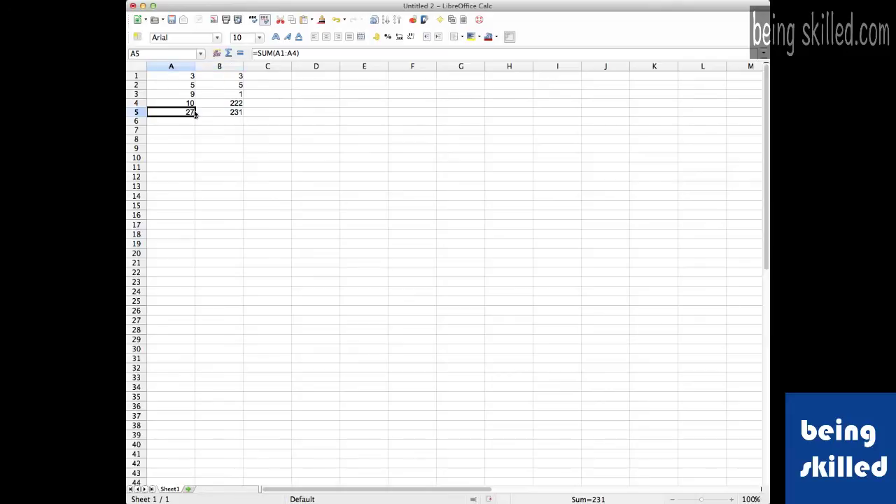
click(198, 113)
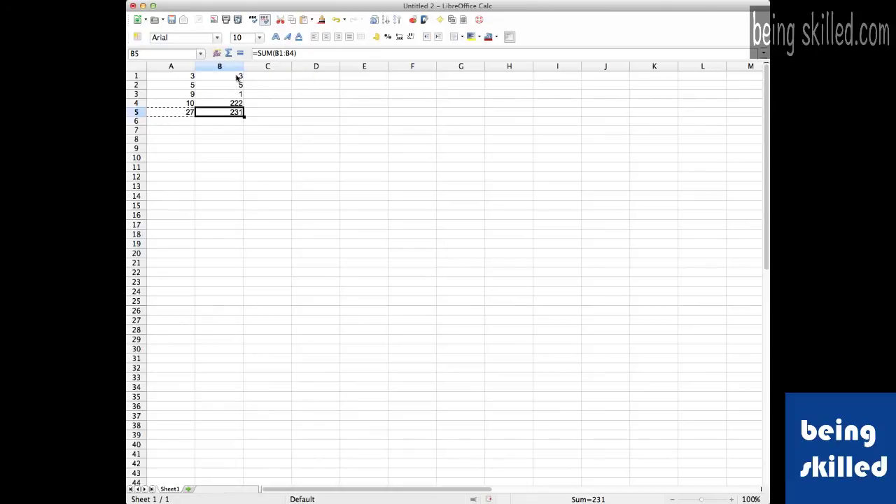
click(194, 114)
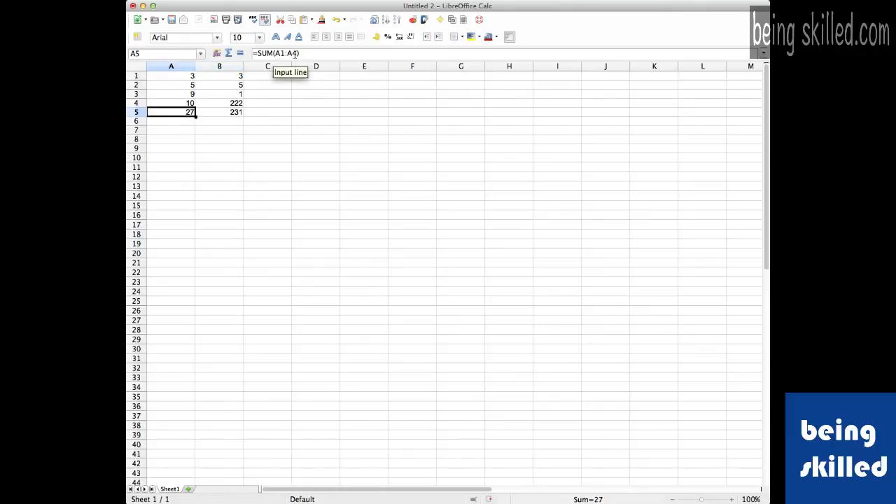
key(super+c)
click(236, 114)
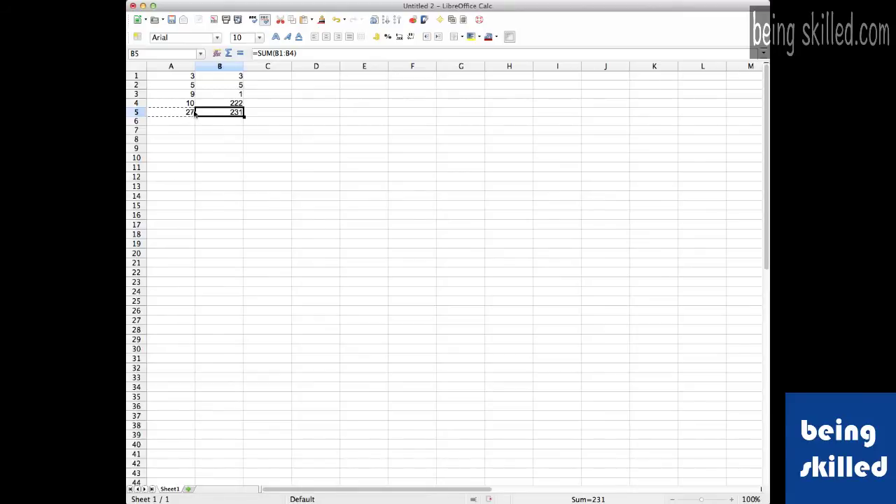
Step: Subtract A5 from B5 in cell C5 with the formula =B5-A5 and check the entered formula
key(Tab)
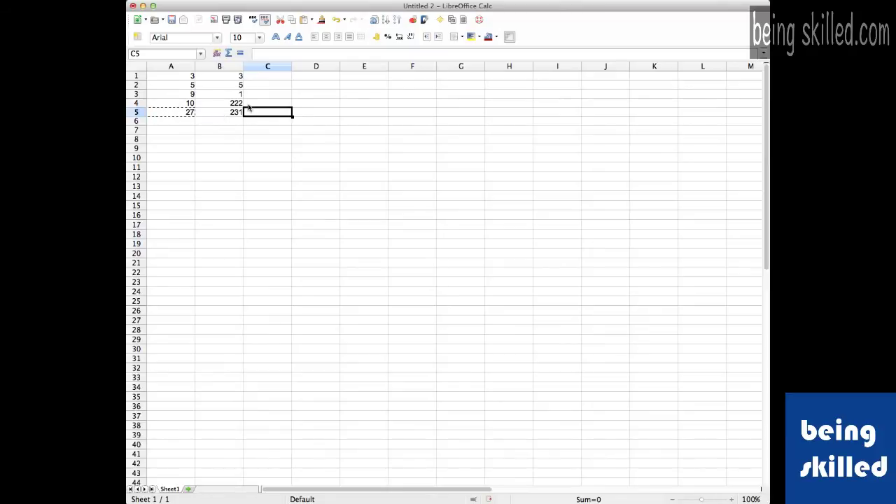
text(=)
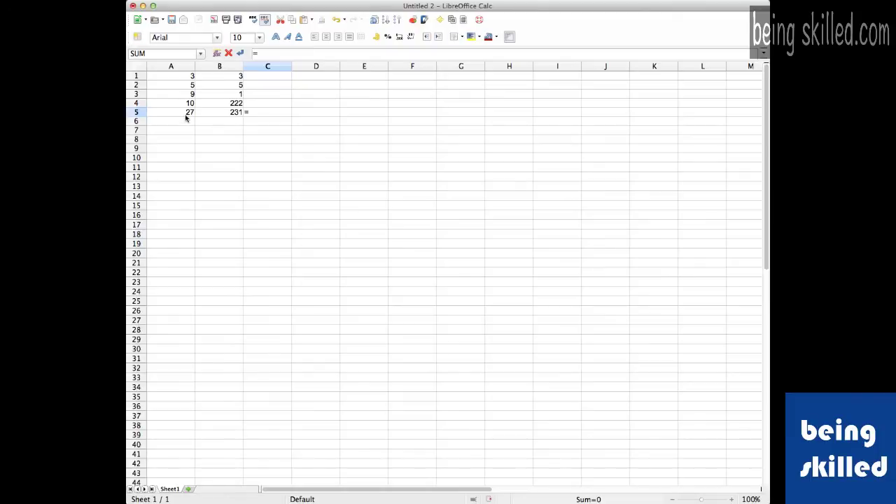
click(215, 119)
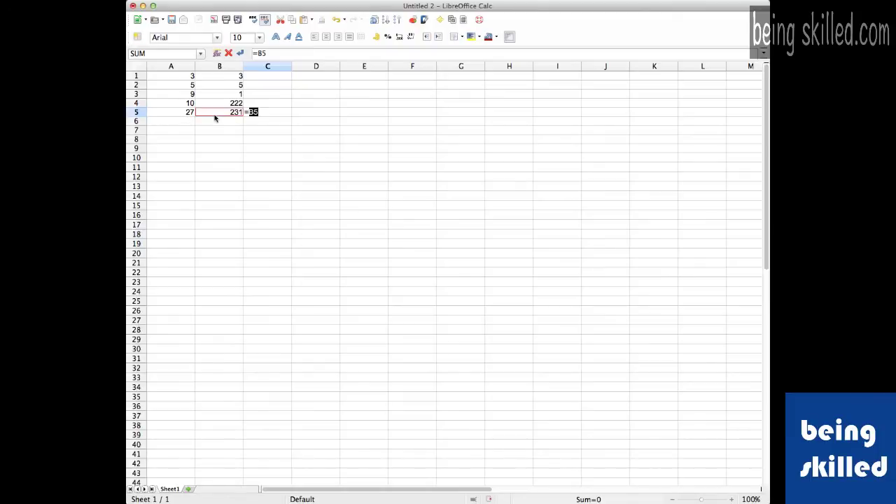
text(-)
click(171, 116)
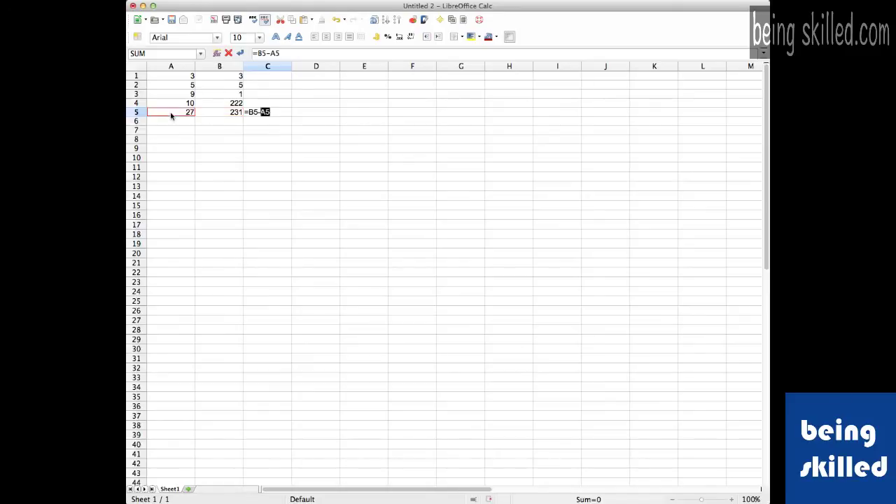
key(Return)
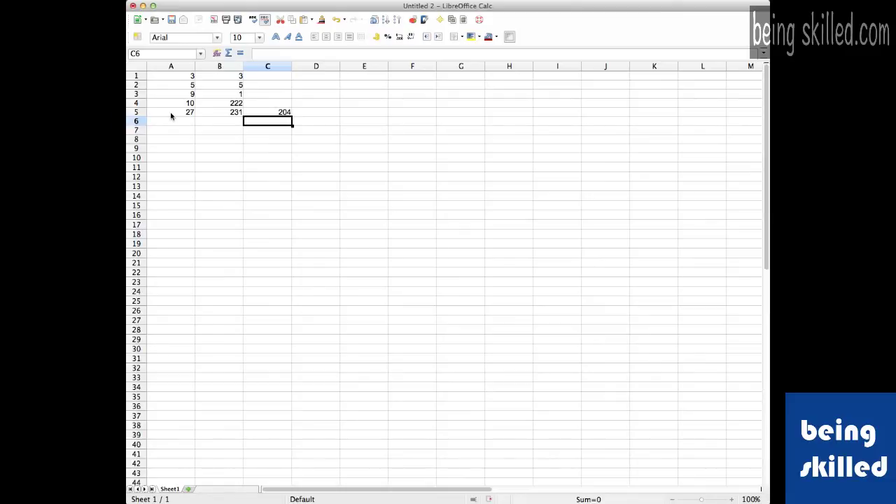
click(287, 114)
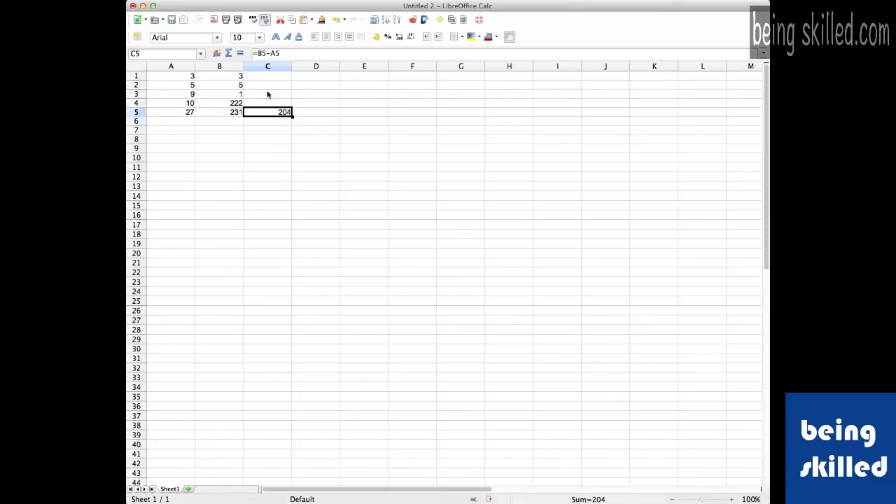
Step: Divide the difference in C5 by 100 in cell D5 with the formula =C5/100
click(307, 106)
click(310, 115)
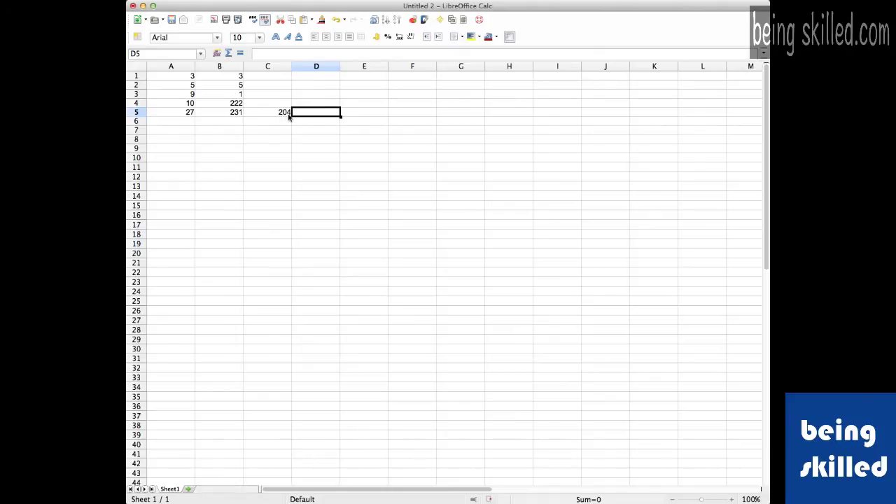
text(=)
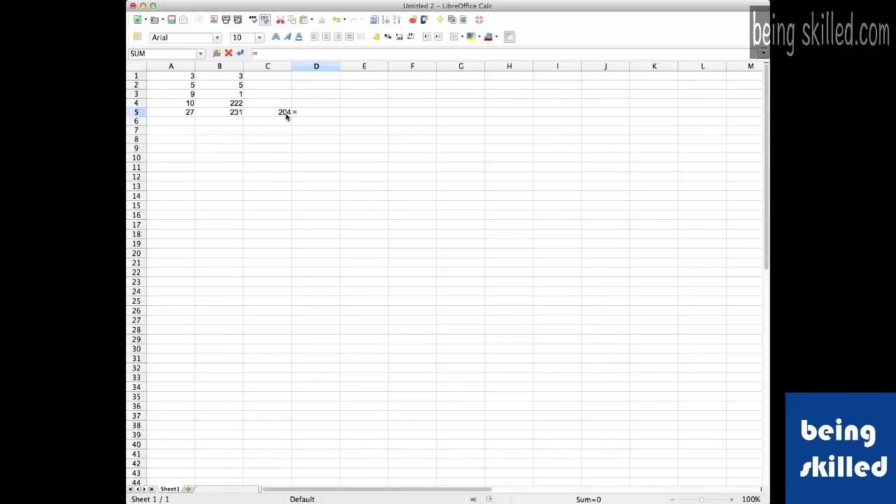
click(286, 117)
text(/100)
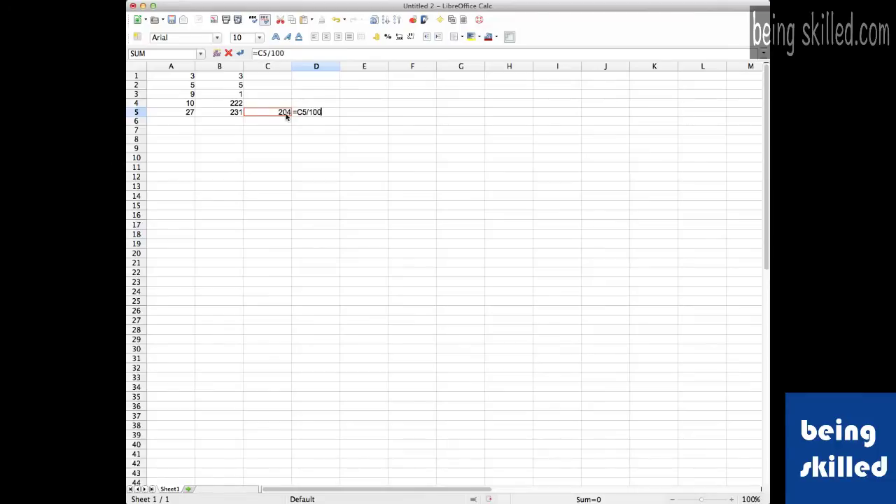
key(Return)
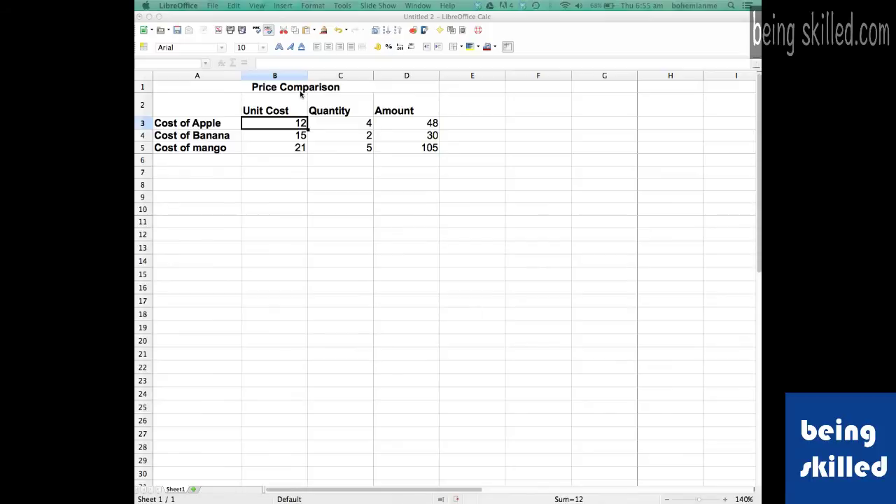
Step: Apply borders around and between all cells of the price comparison table A1:D5
click(430, 148)
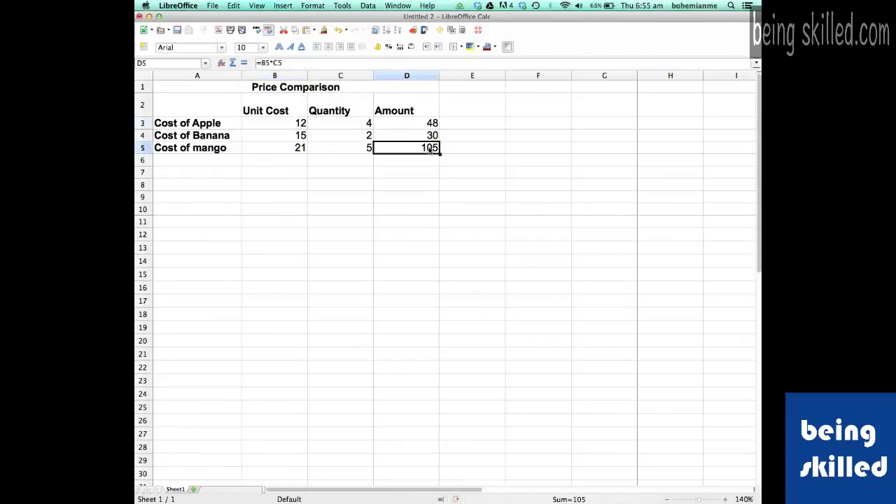
drag(430, 148, 240, 84)
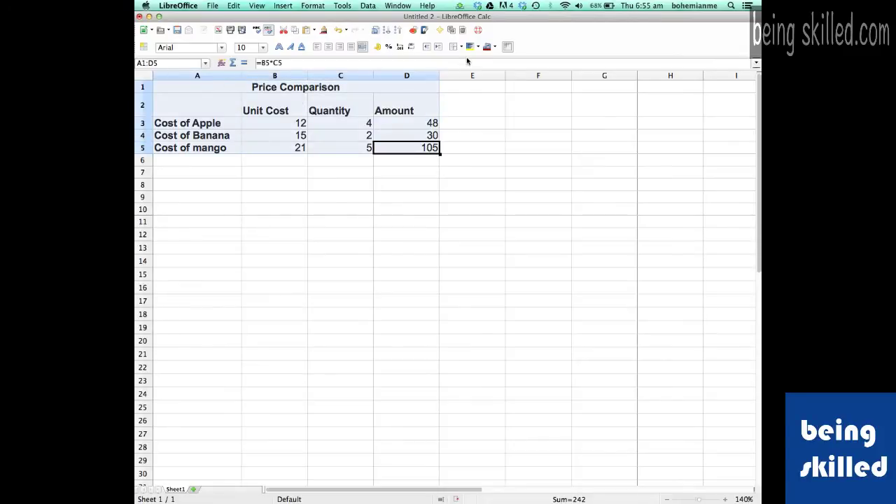
click(460, 47)
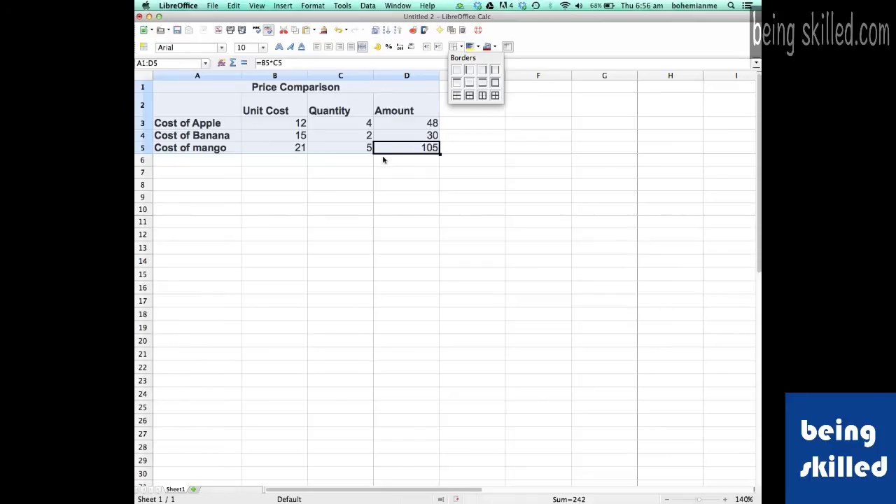
click(495, 97)
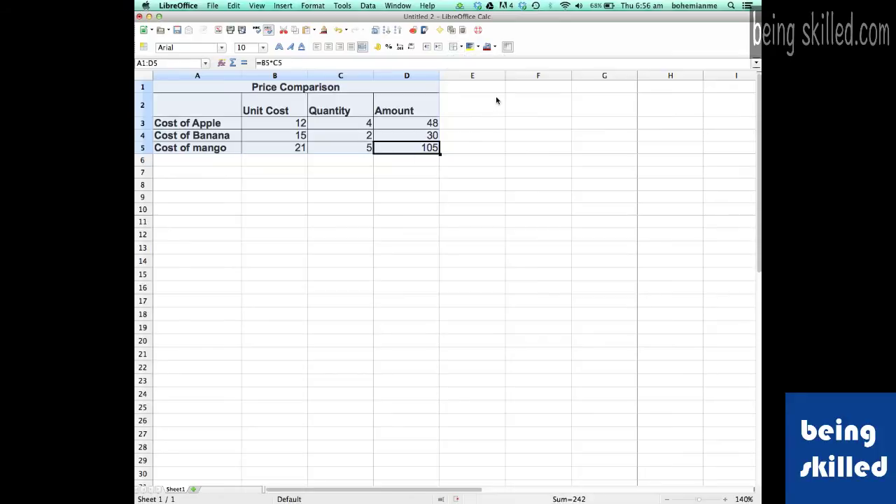
Step: Set the border line width of the table cells A1:D5 to 10 pt
right_click(283, 113)
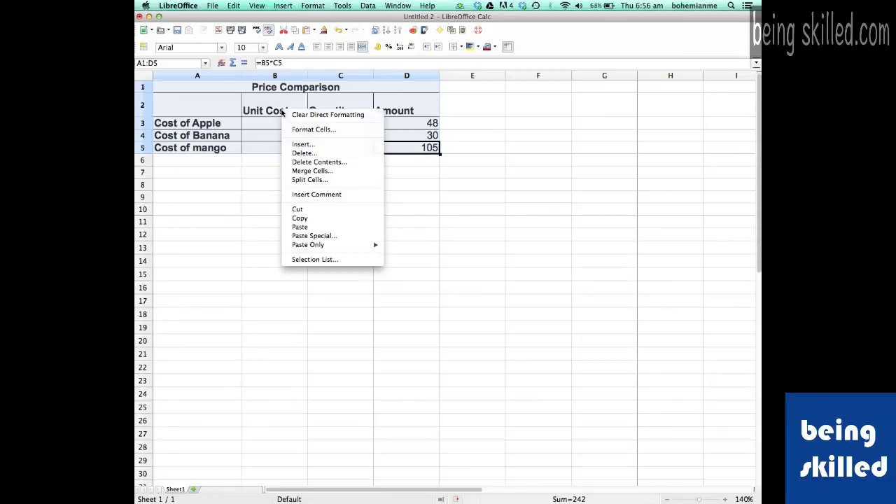
click(295, 131)
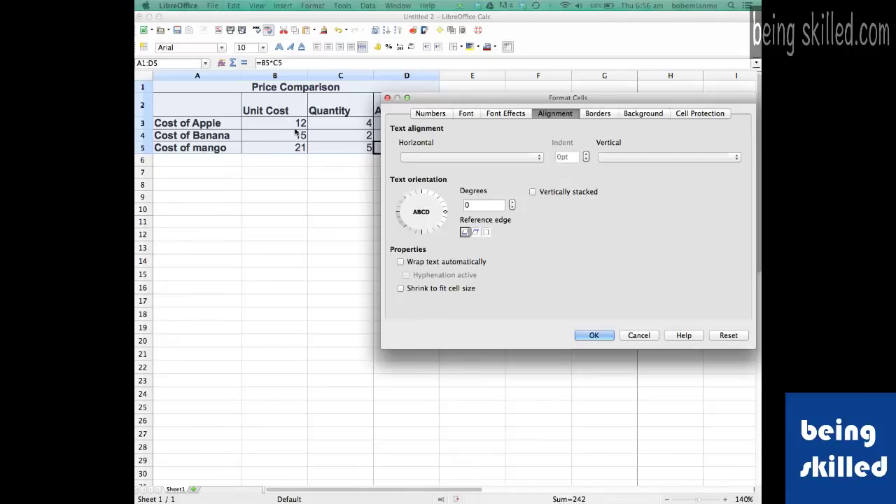
click(600, 118)
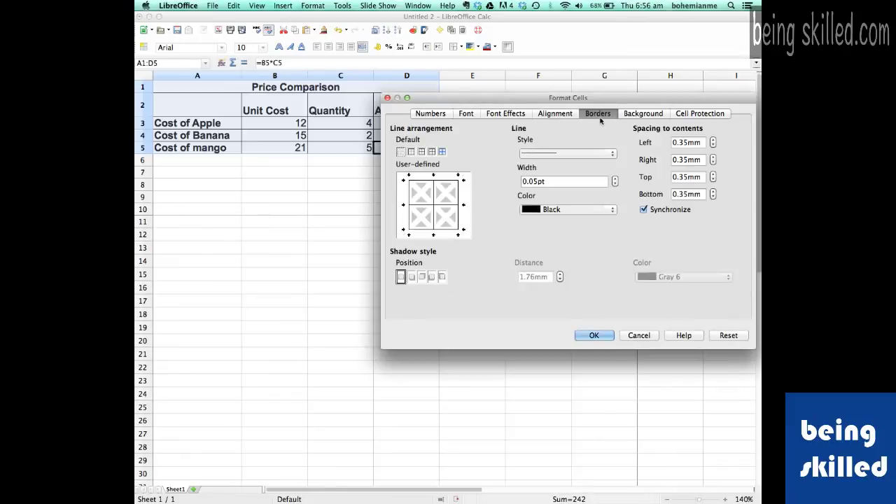
click(550, 182)
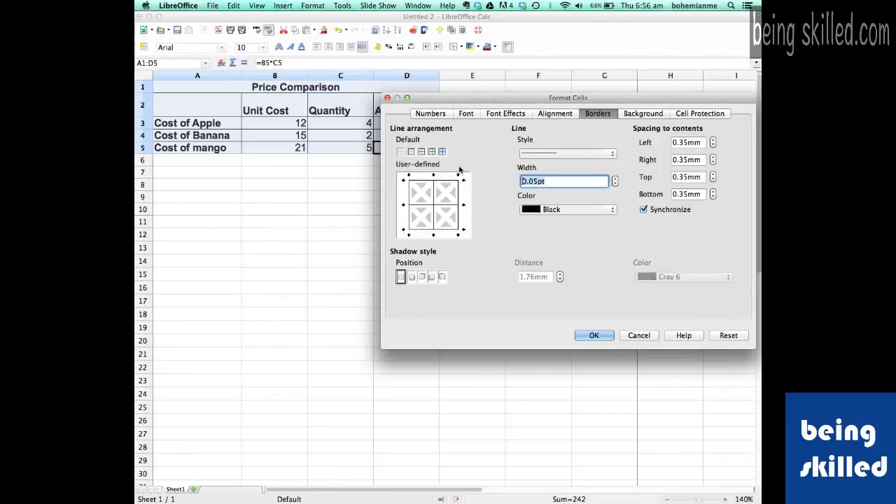
key(BackSpace)
text(.6)
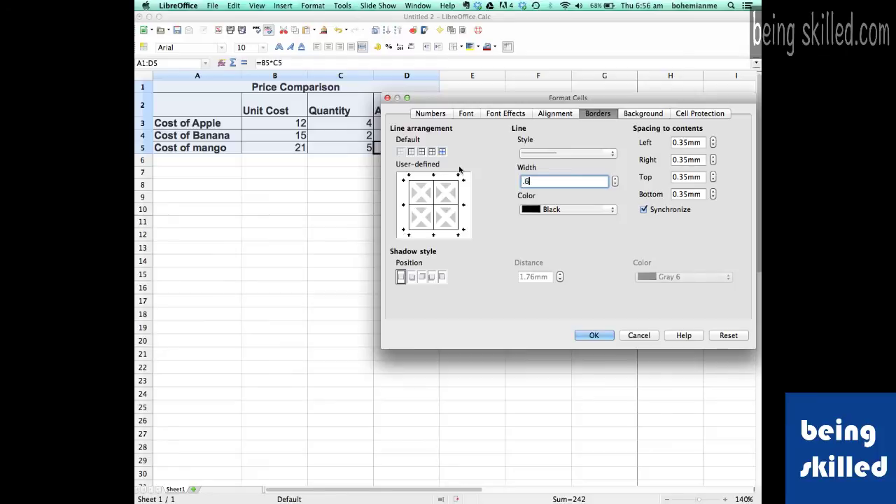
key(Left)
key(BackSpace)
key(Delete)
text(10)
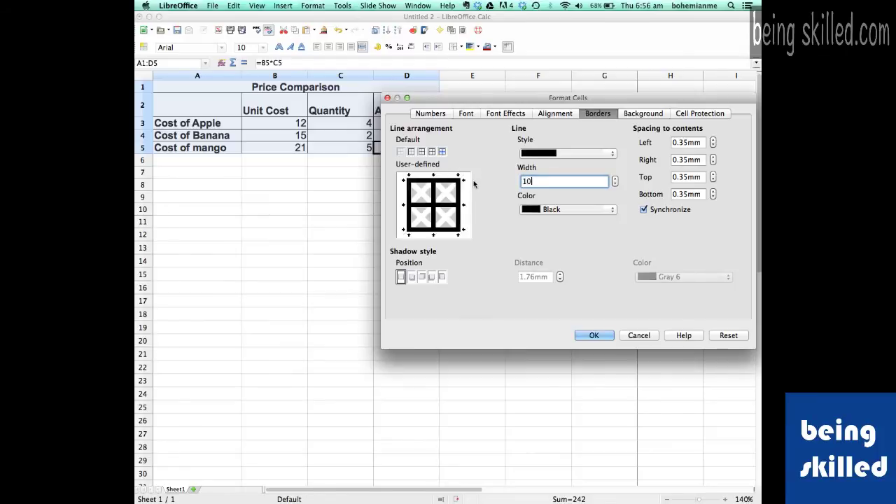
click(593, 336)
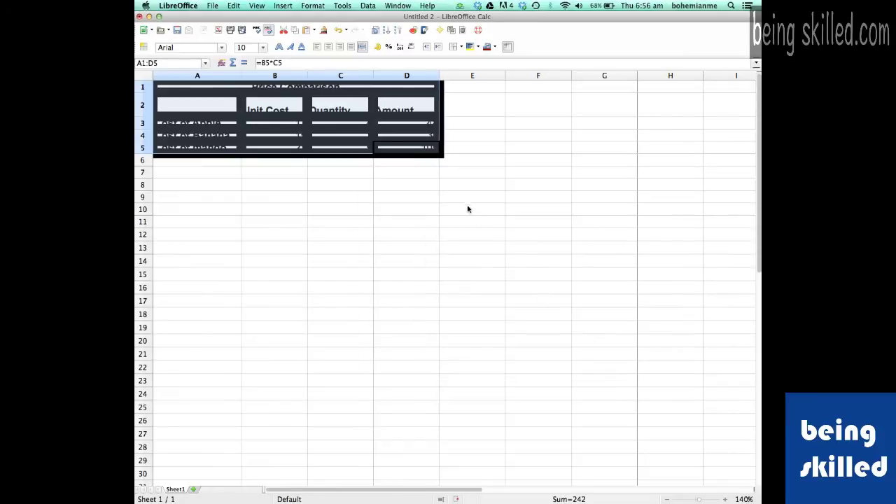
Step: Set the border line width of the table cells A1:D5 to 0.8 pt and deselect the range to view the borders
right_click(331, 120)
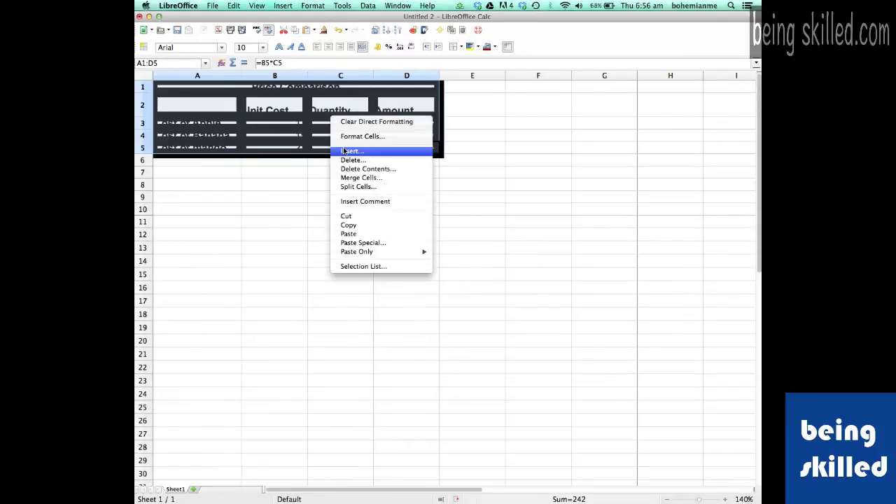
click(355, 137)
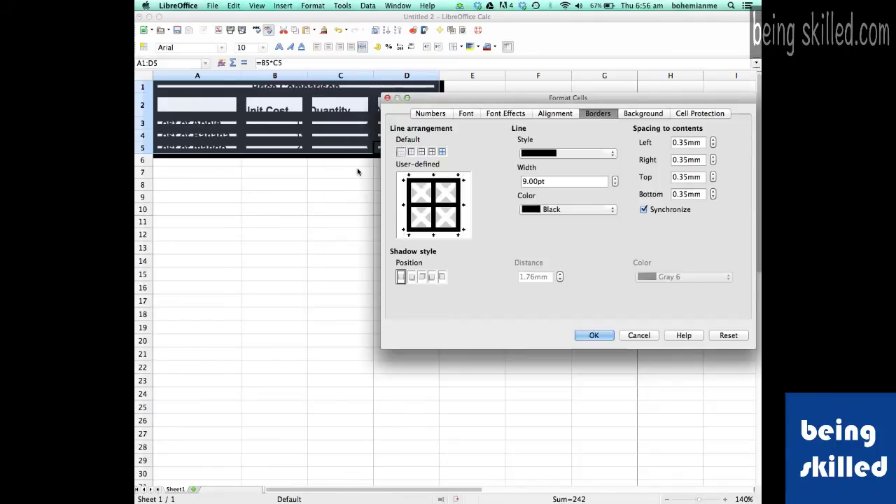
double_click(562, 181)
key(BackSpace)
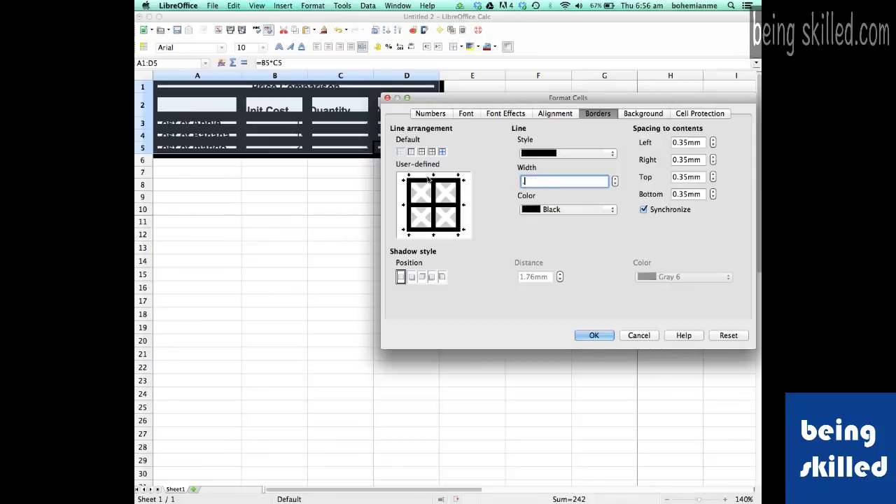
text(.8)
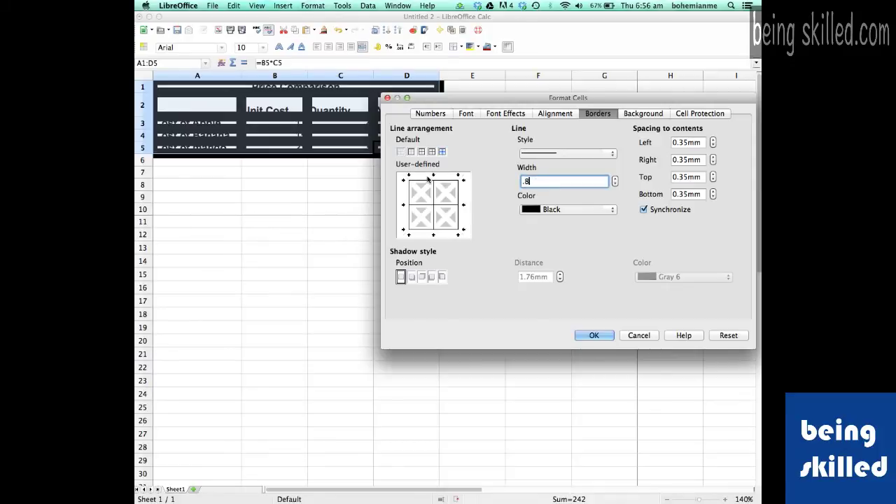
click(608, 335)
scroll(308, 126, up, 4)
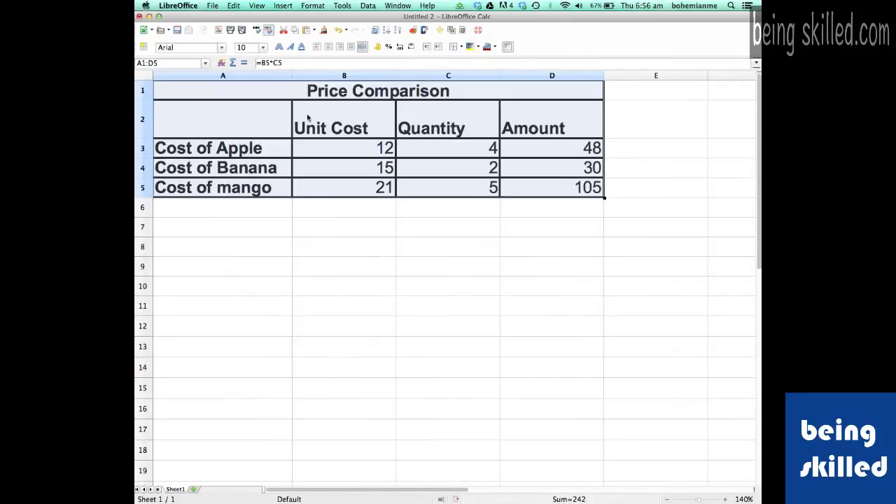
click(306, 113)
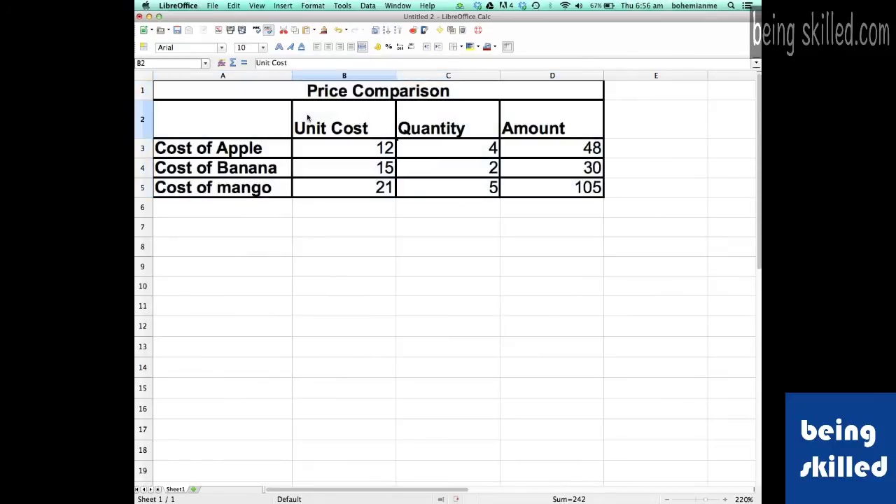
click(242, 114)
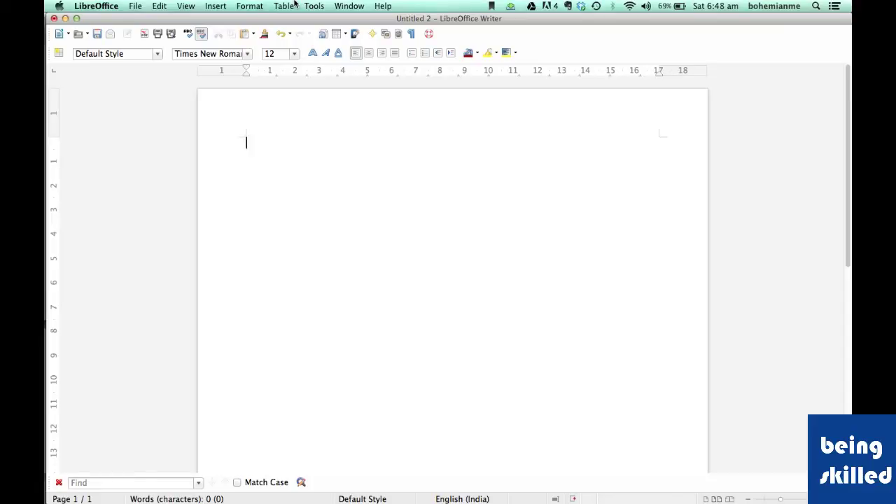
Step: Insert a table with six columns and six rows into the blank LibreOffice Writer document
click(295, 5)
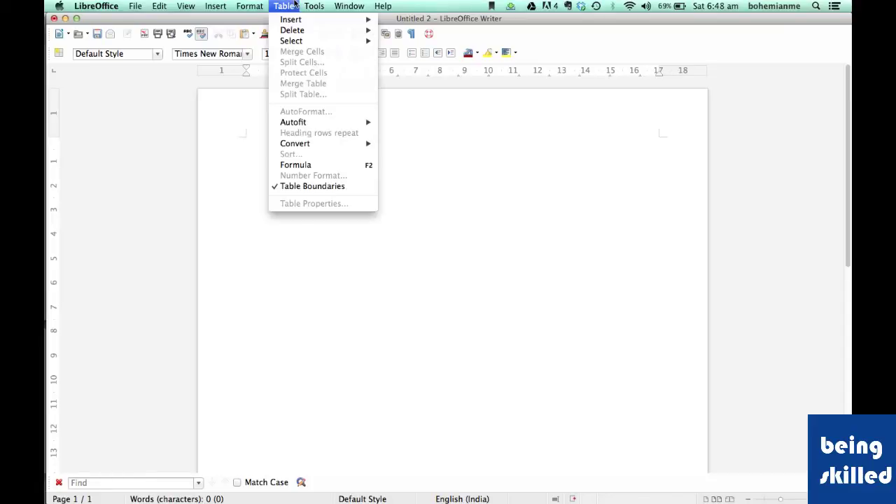
click(295, 5)
click(346, 36)
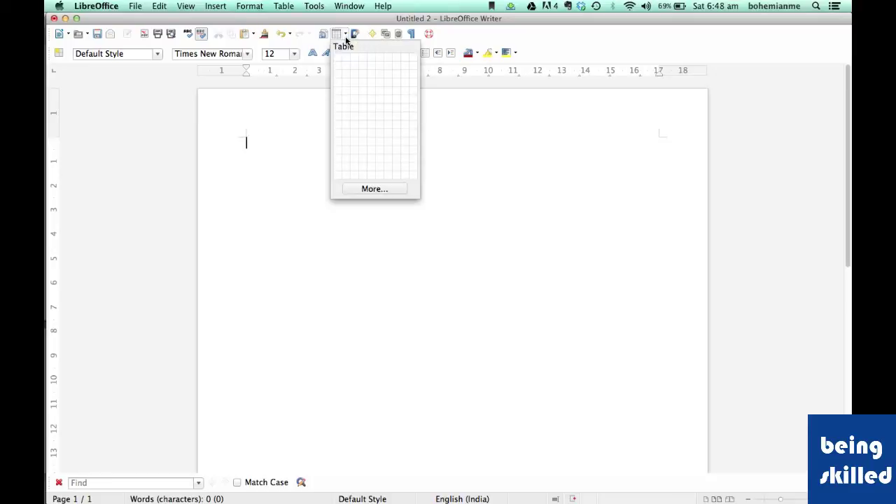
click(377, 105)
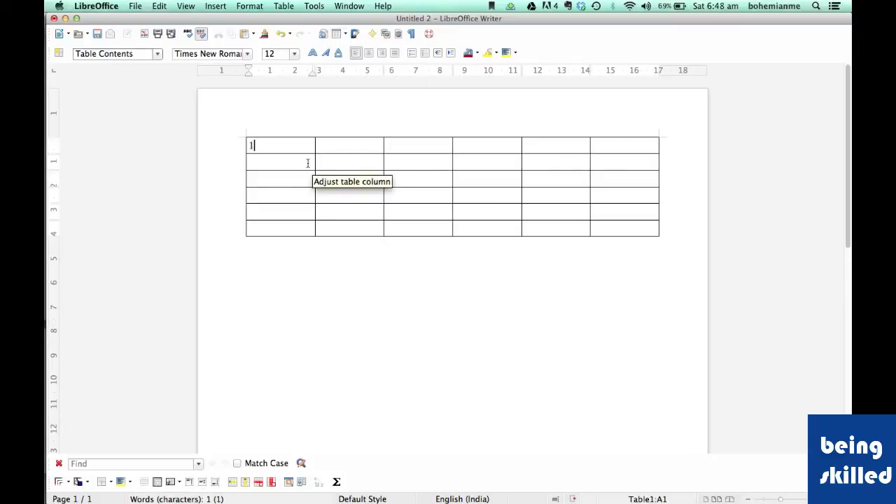
Step: Number the cells of the table's first column from 1 to 6, one number per row
key(Down)
text(2)
key(Down)
text(3)
key(Down)
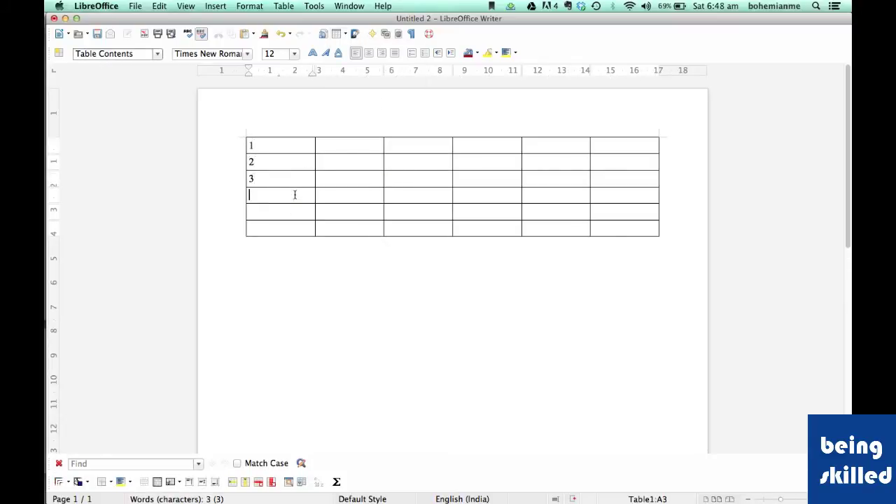
text(4)
key(Down)
text(5)
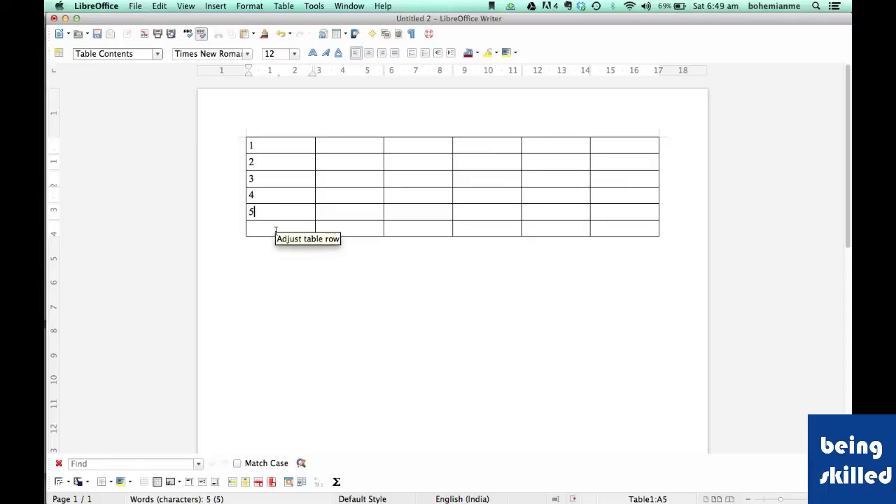
key(Down)
text(6)
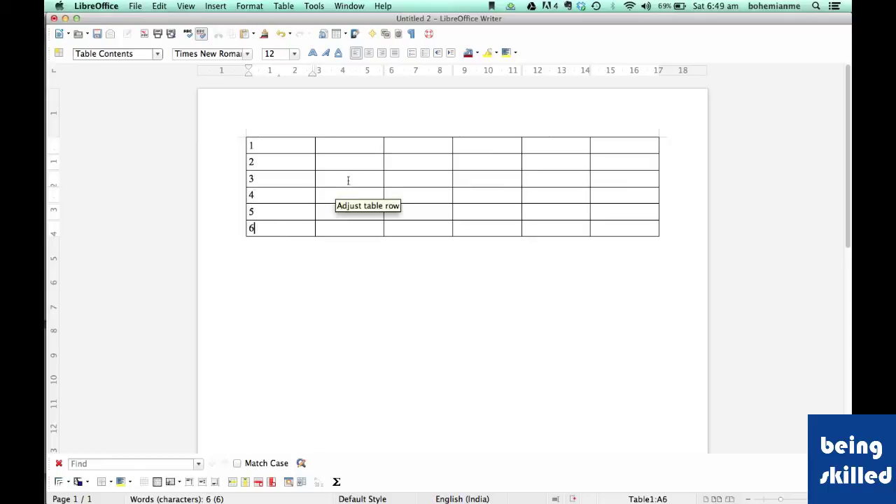
Step: Fill the remaining cells of the table's first row with the numbers 2 to 6
click(374, 146)
text(2)
text(3)
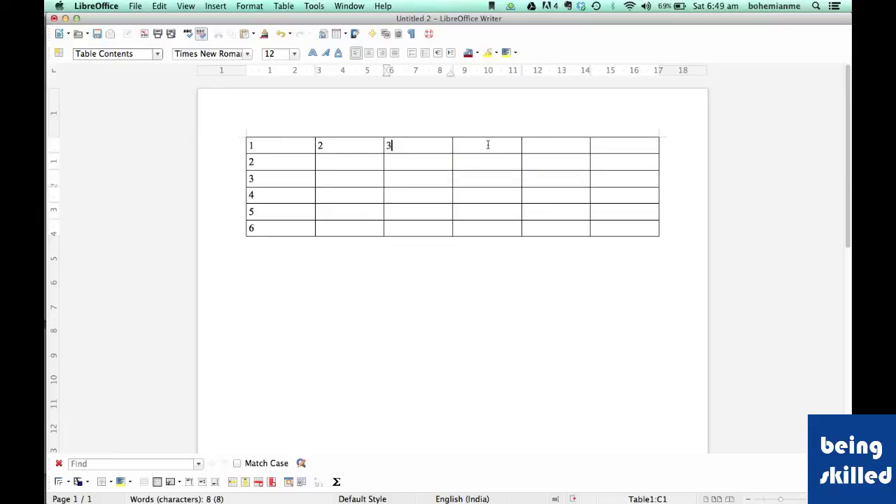
click(488, 145)
text(4)
click(529, 145)
text(5)
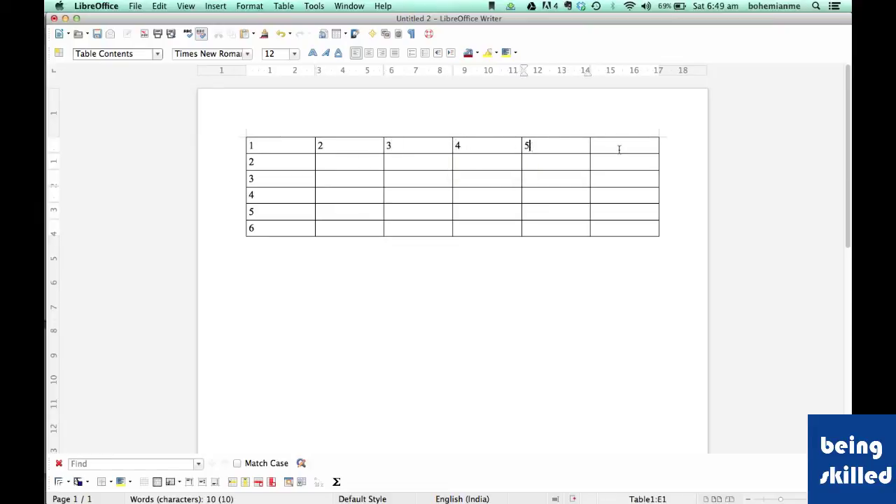
click(619, 146)
text(6)
Step: Delete the table rows labelled 3 and 5, and the column headed 3
click(415, 164)
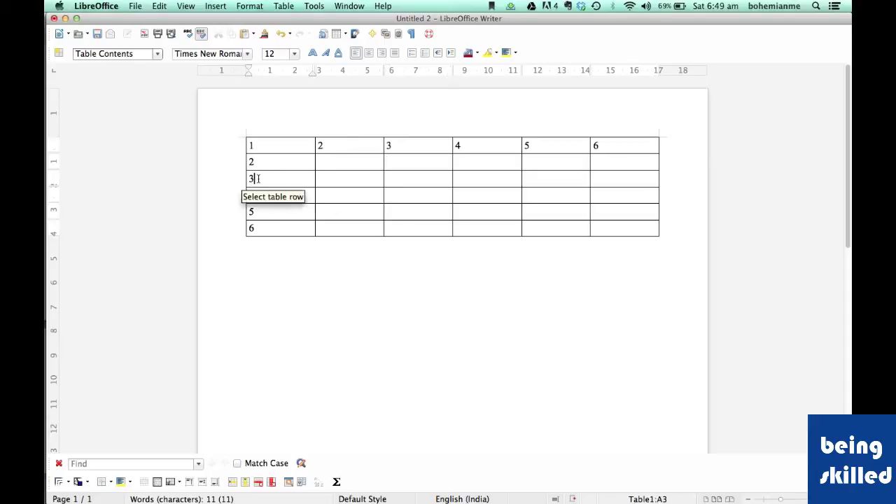
click(264, 487)
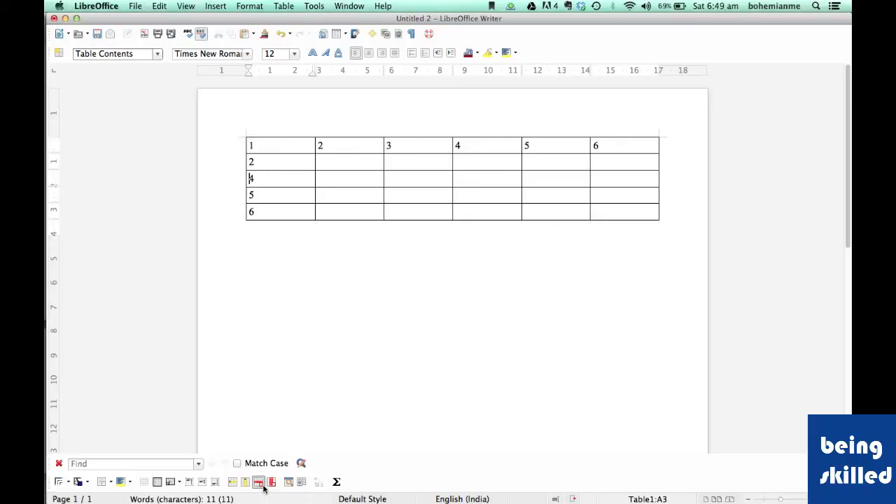
click(275, 194)
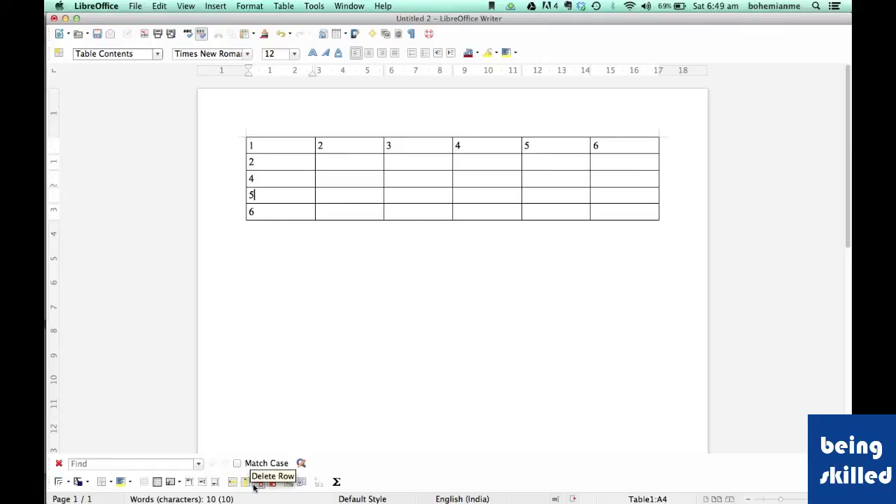
click(254, 487)
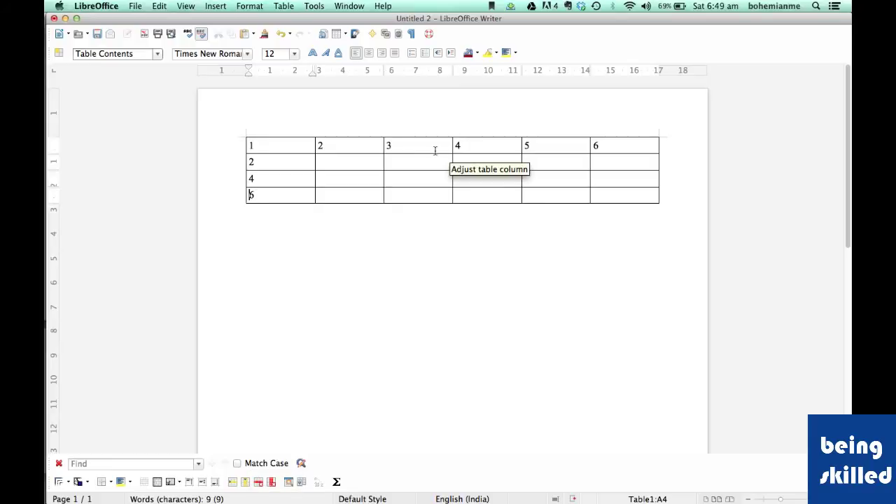
click(429, 147)
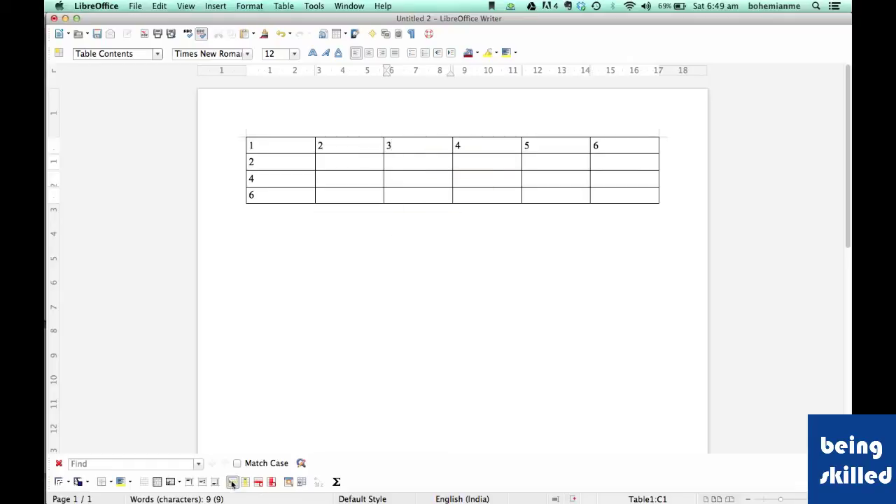
click(270, 483)
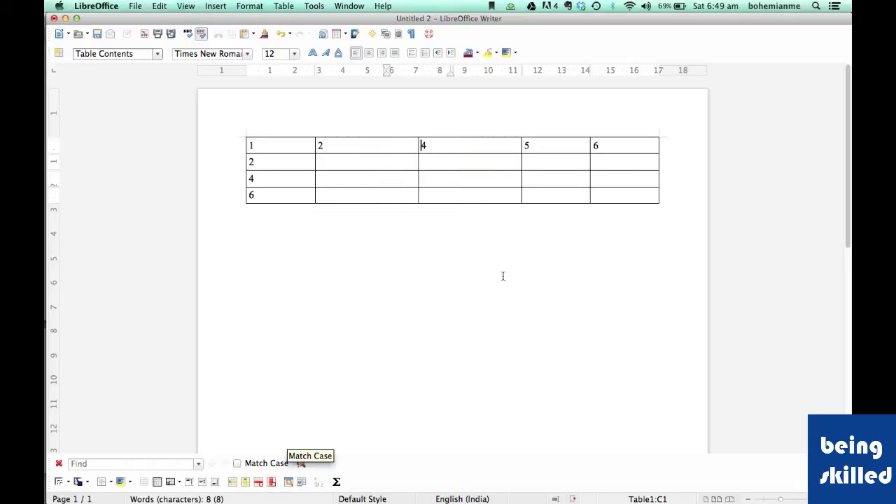
Step: Delete the table row labelled 4 and undo that deletion
click(547, 180)
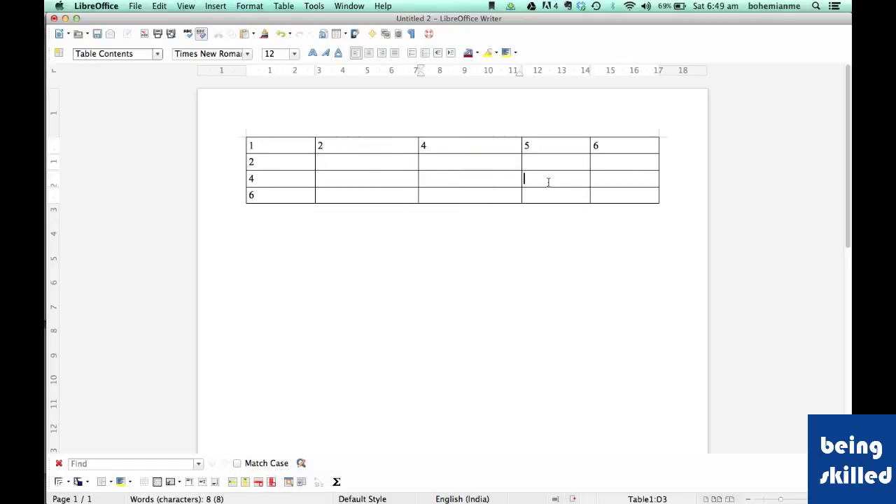
click(259, 482)
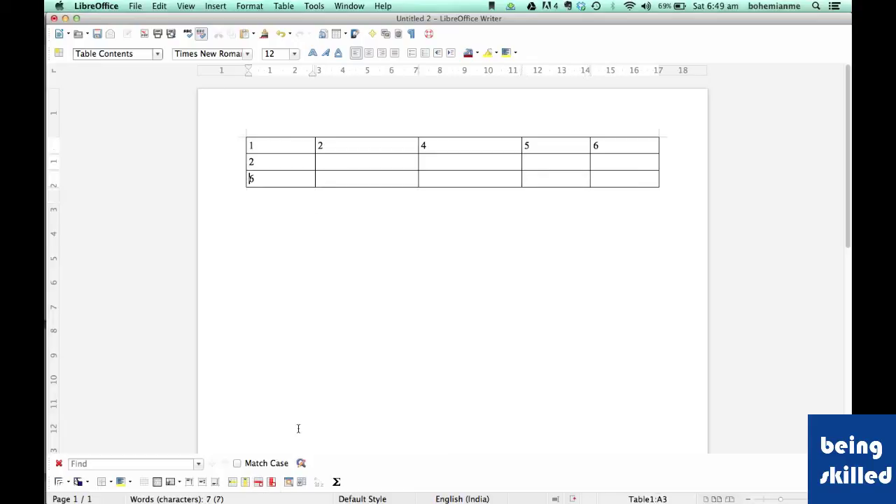
key(super+z)
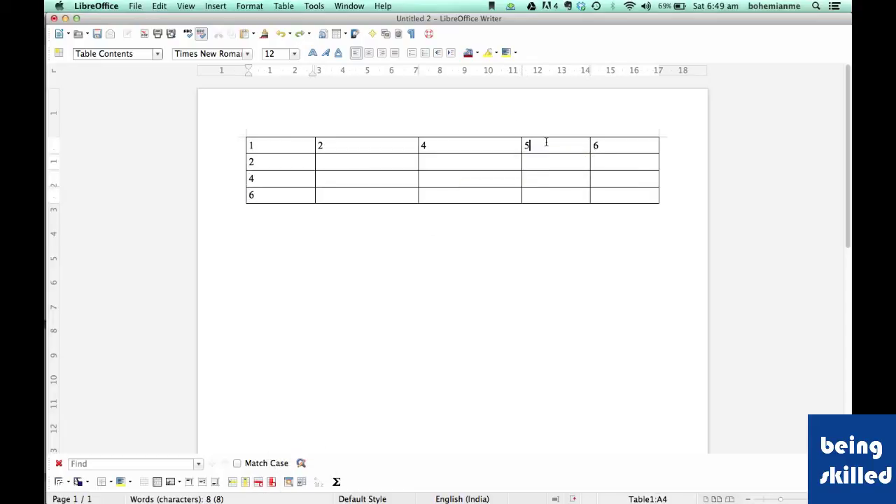
Step: Delete the table column headed 5, and delete the whole remaining table from the document
click(545, 144)
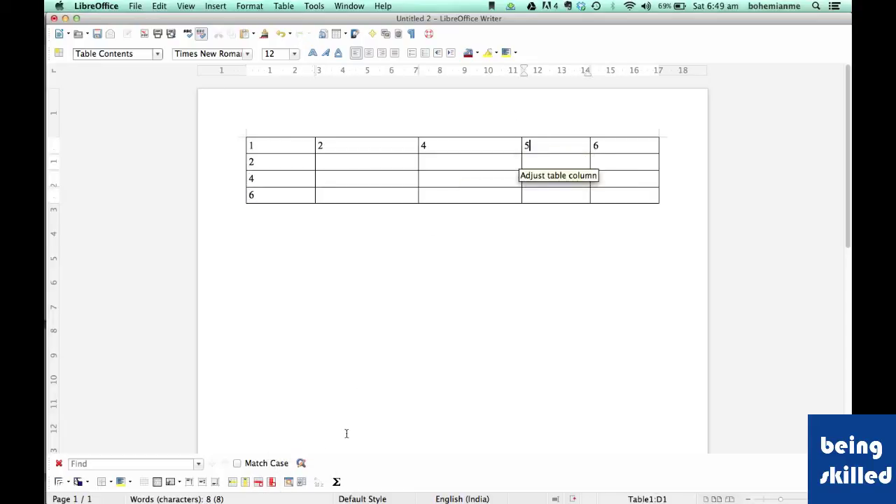
click(271, 482)
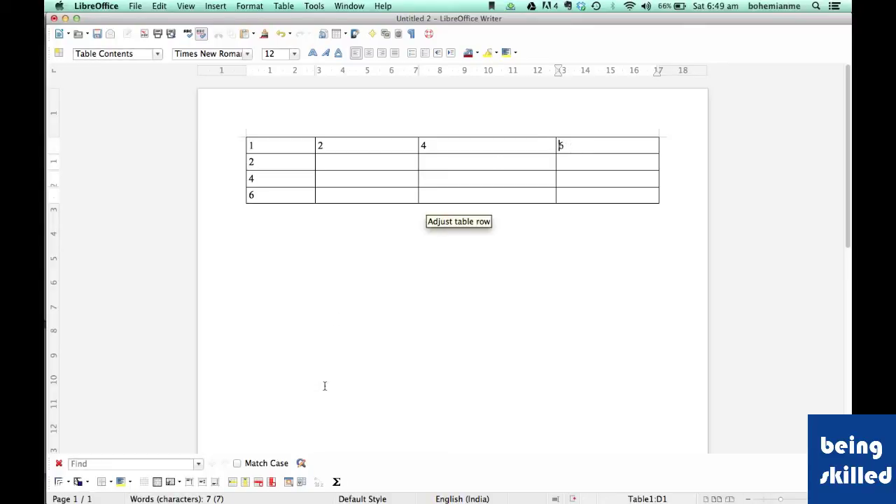
click(277, 143)
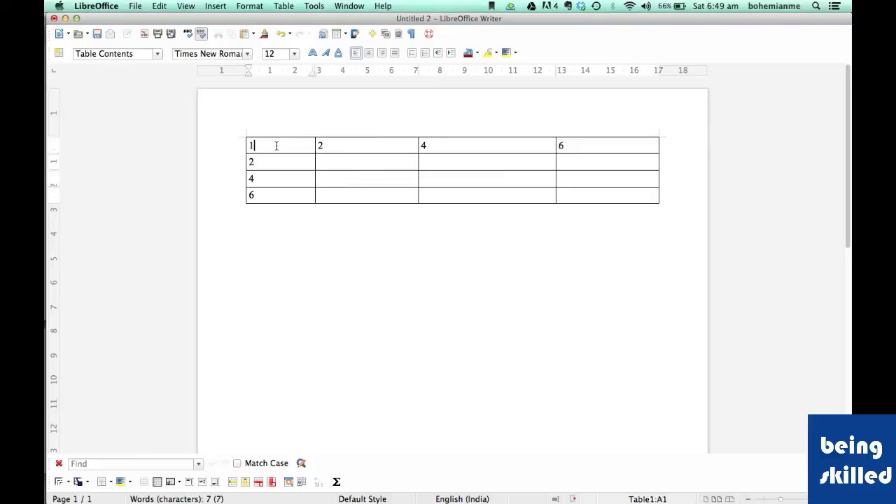
click(284, 7)
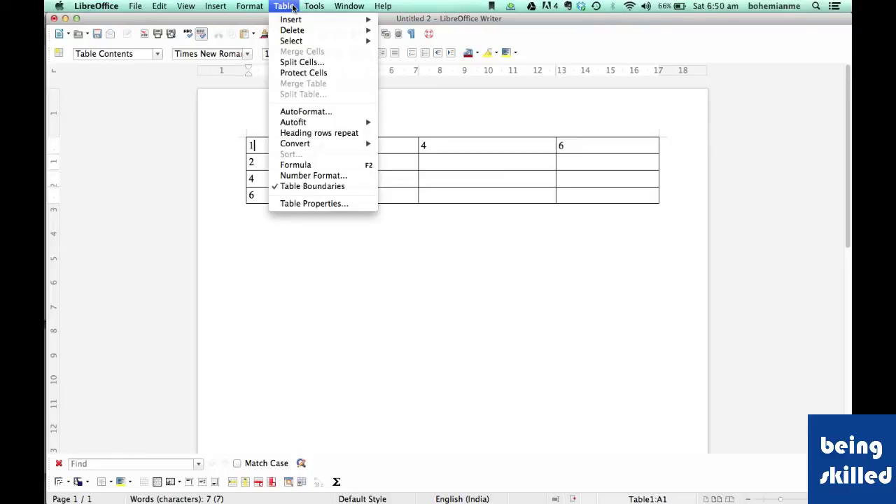
mouse_move(299, 33)
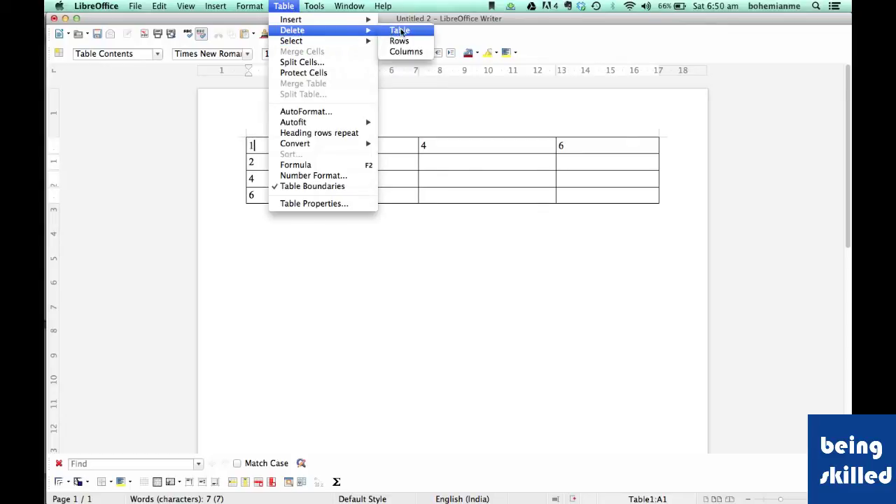
click(400, 30)
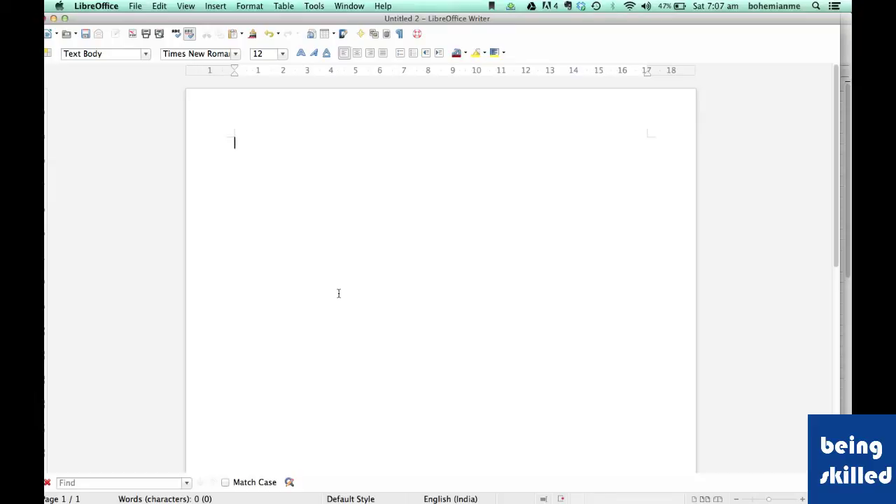
Step: Insert a table with six columns and six rows at the start of the empty document
click(325, 34)
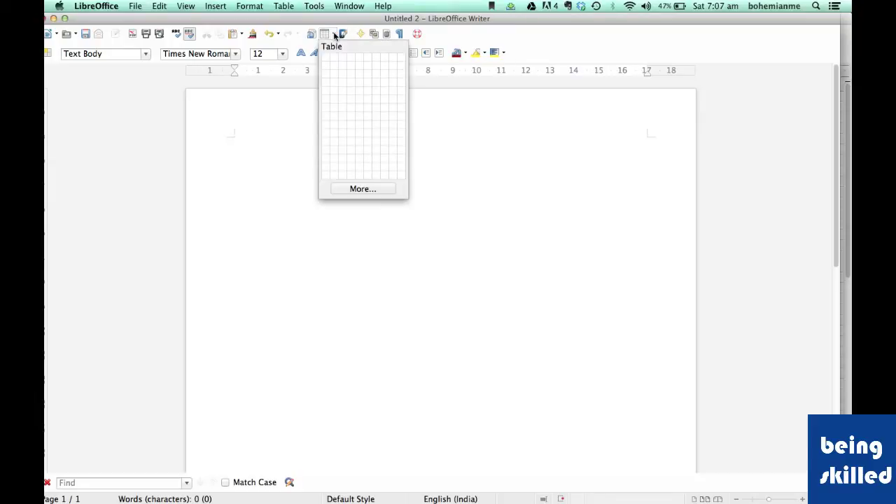
click(365, 99)
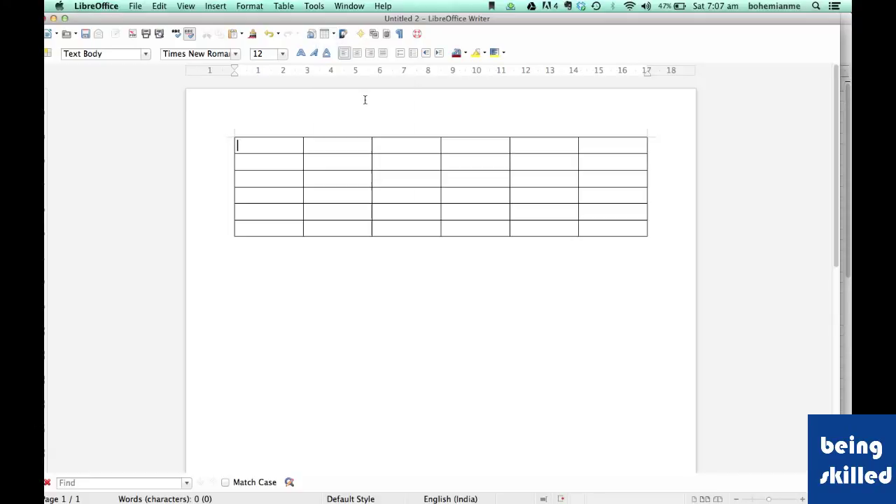
click(278, 162)
Step: Number the six cells of the new table's first column from 1 to 6, one number per row
click(262, 149)
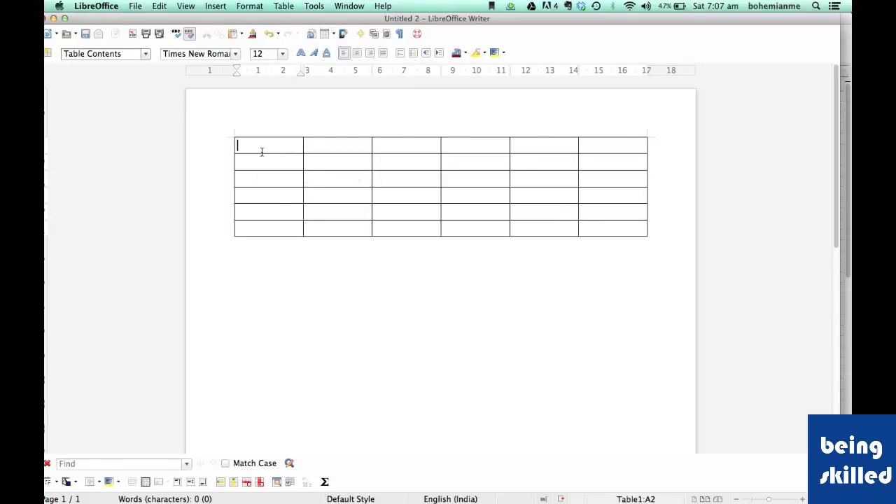
text(1)
click(272, 161)
text(2)
click(272, 178)
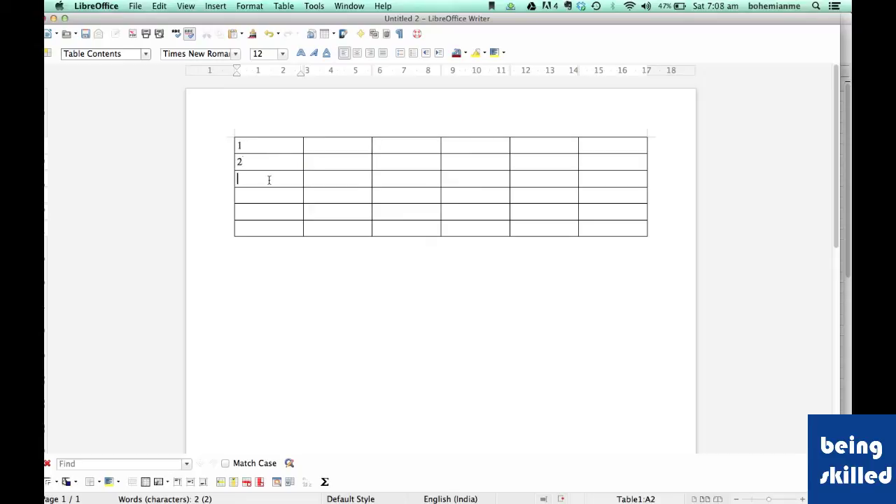
text(3)
click(249, 196)
text(4)
click(252, 211)
text(5)
click(254, 230)
text(6)
Step: Give all cells of the table an outer border and all inner lines with a line width of 8 pt
click(399, 191)
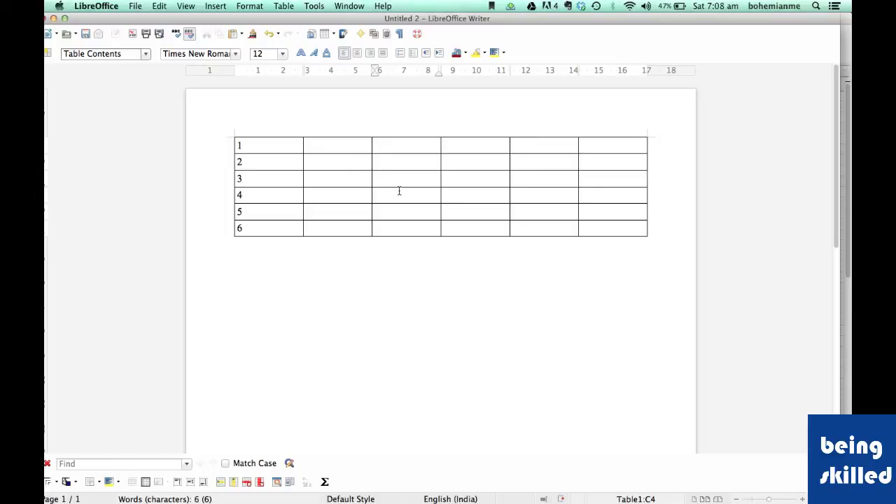
key(super+a)
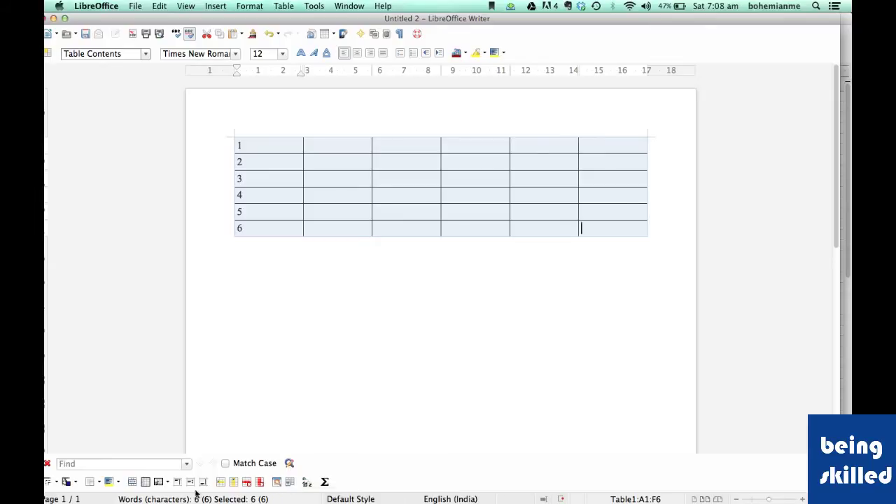
click(290, 483)
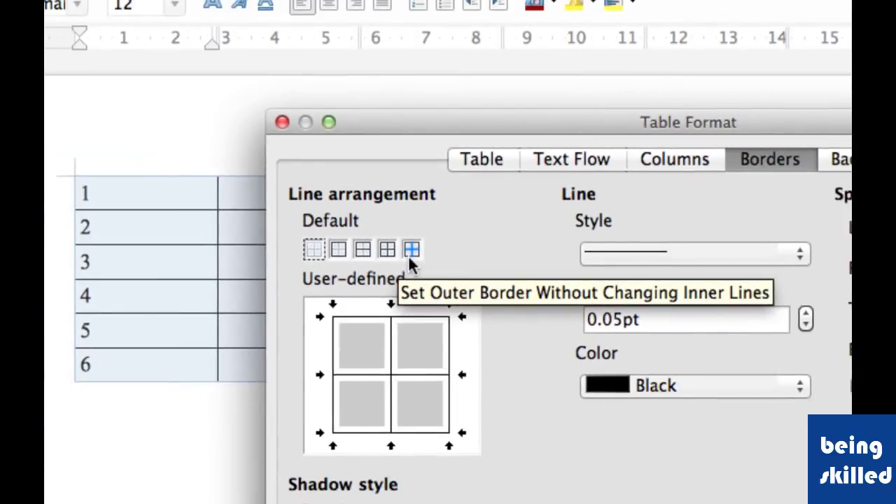
click(411, 246)
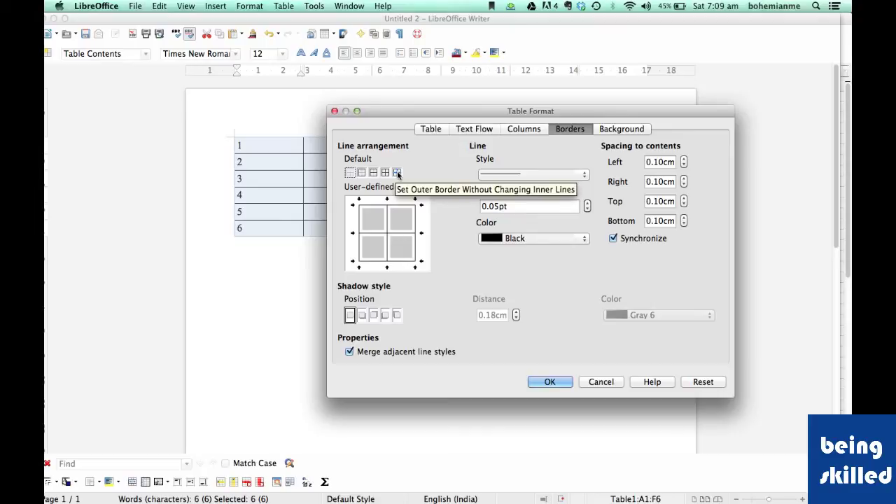
click(385, 173)
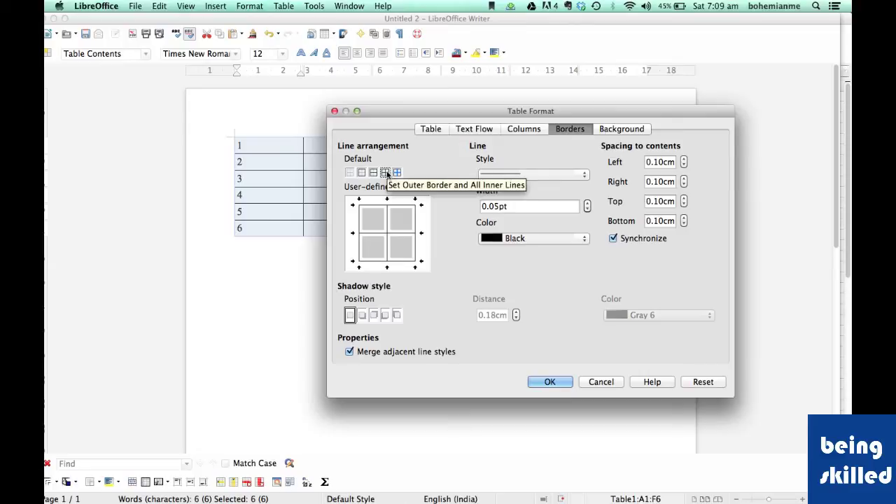
click(523, 208)
double_click(522, 205)
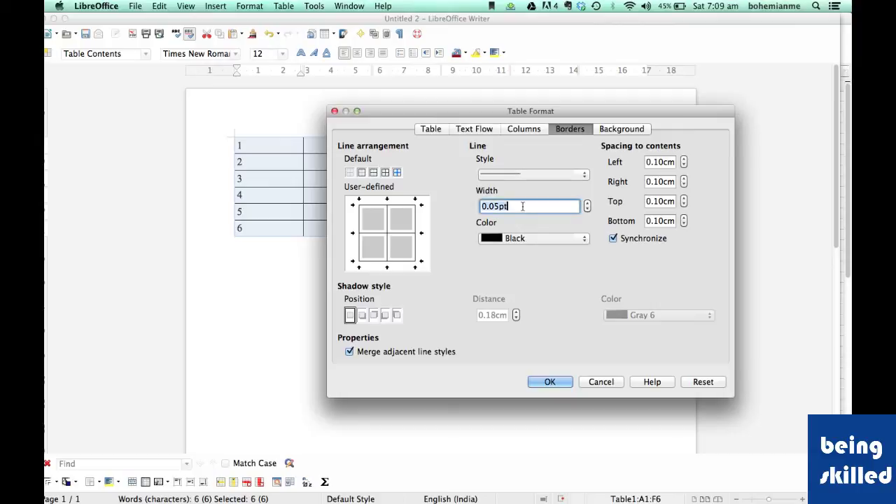
text(5)
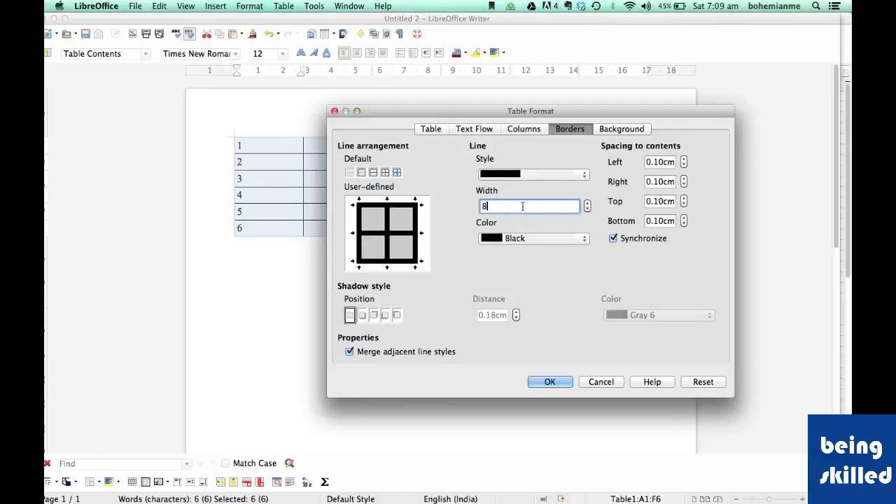
click(548, 383)
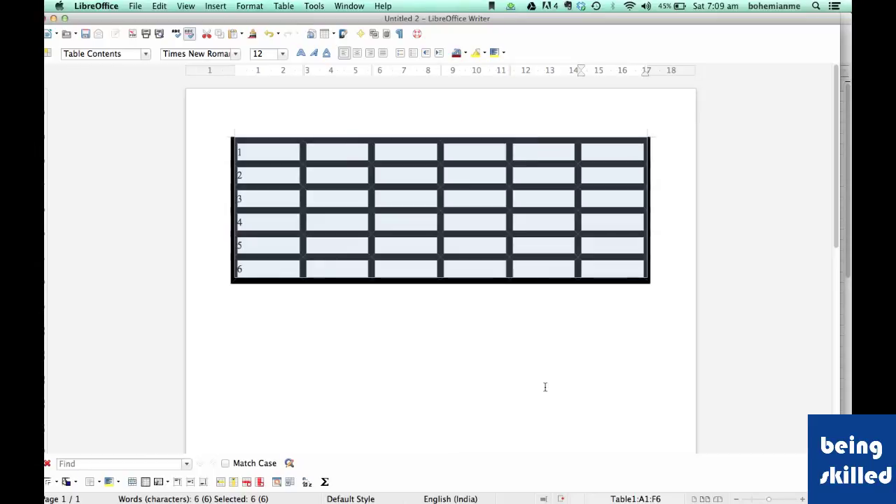
Step: Remove all borders from every cell of the table
click(423, 204)
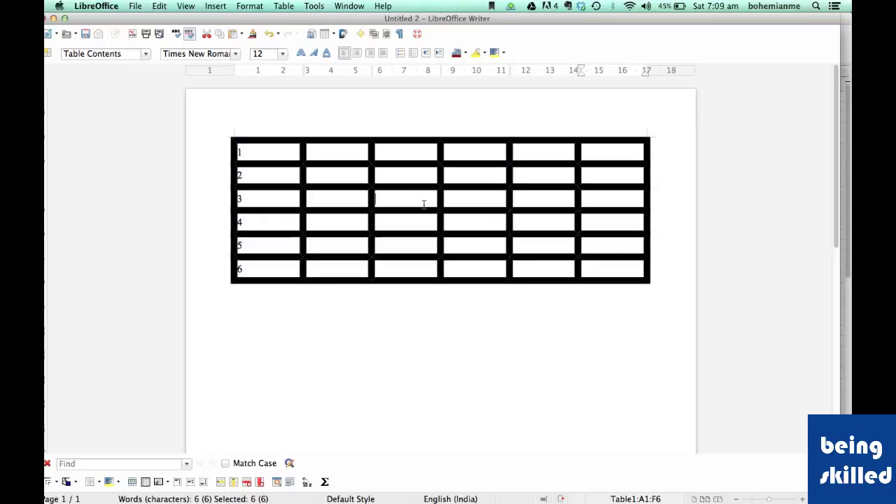
key(super+a)
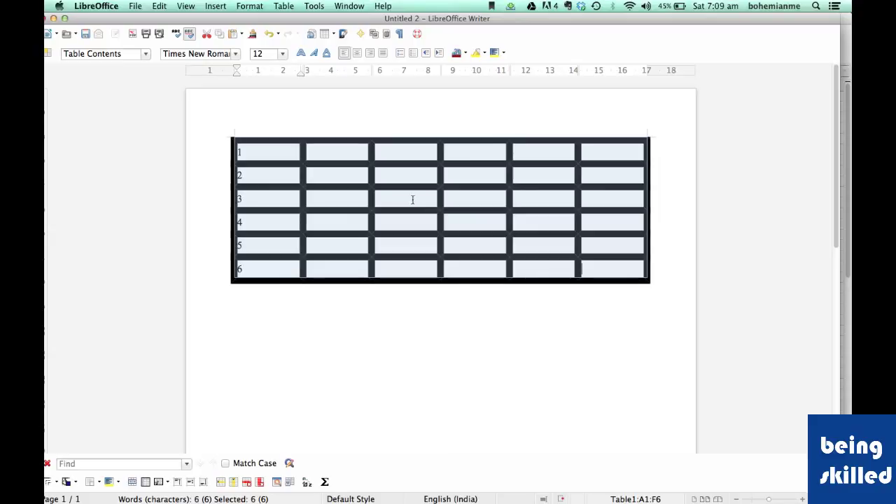
click(413, 196)
key(super+a)
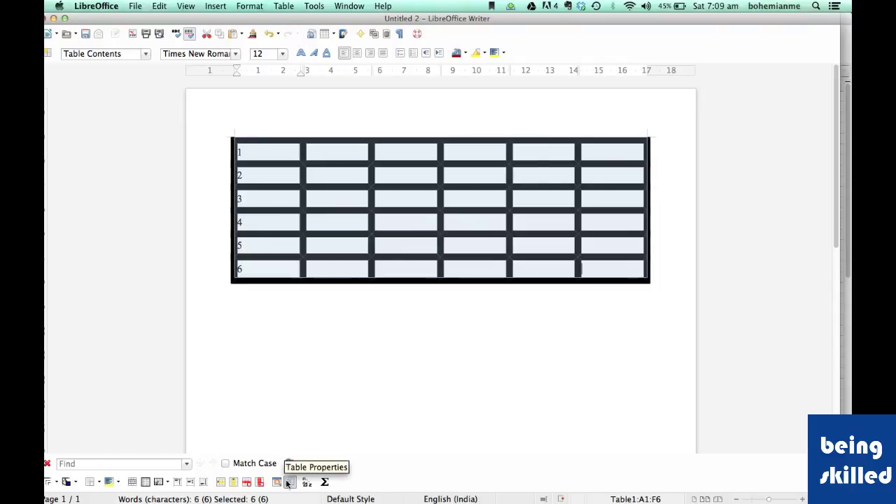
click(96, 483)
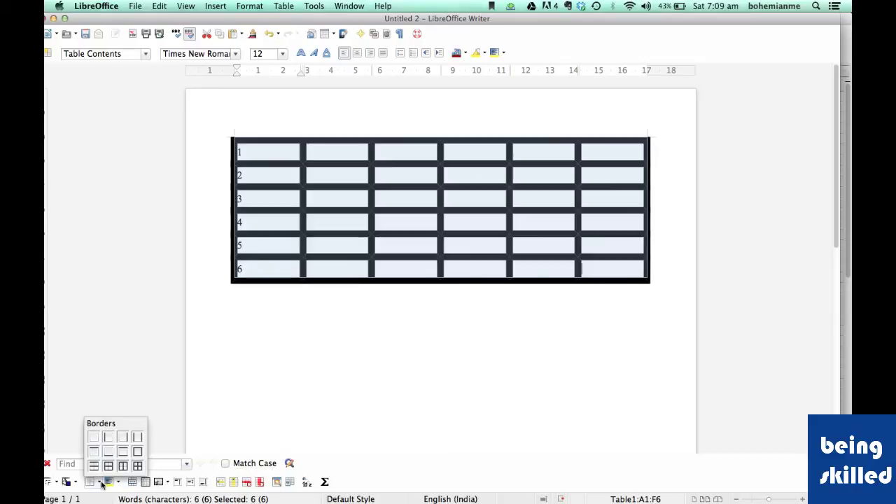
click(97, 438)
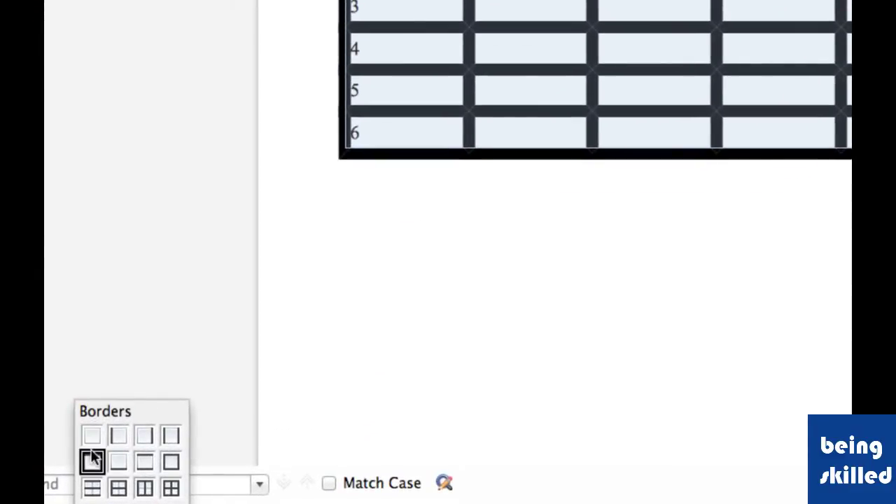
click(91, 432)
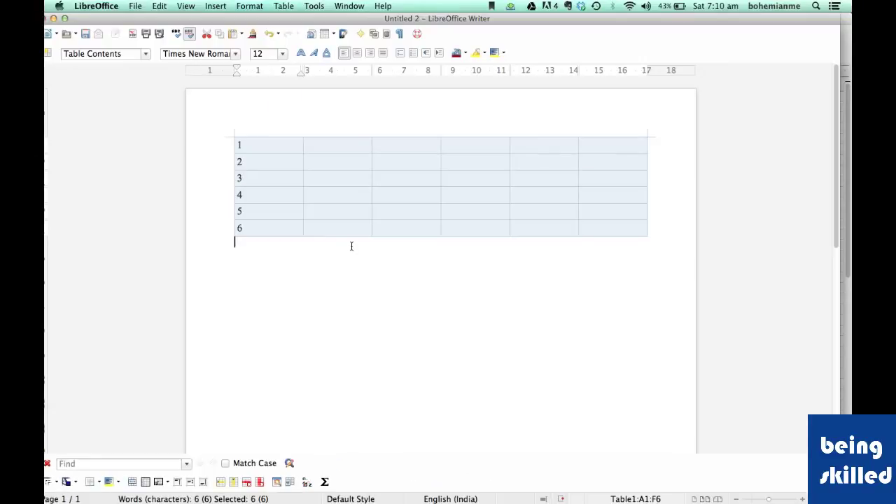
click(351, 246)
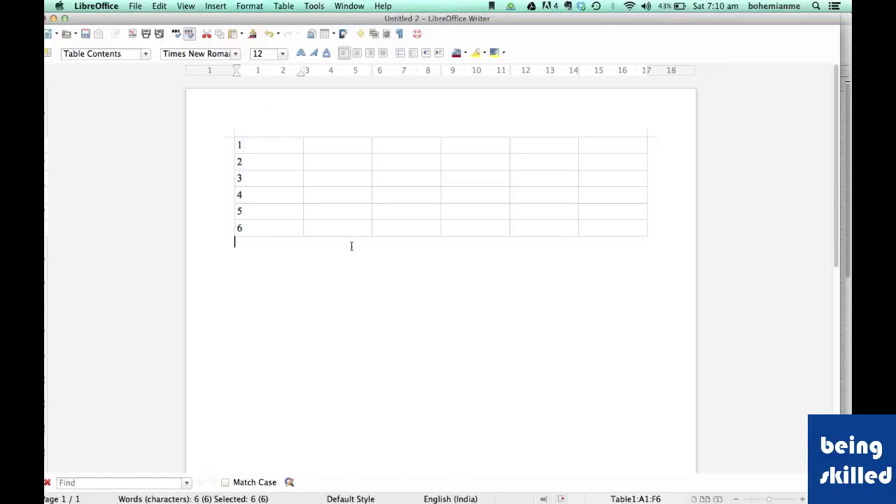
scroll(351, 246, up, 5)
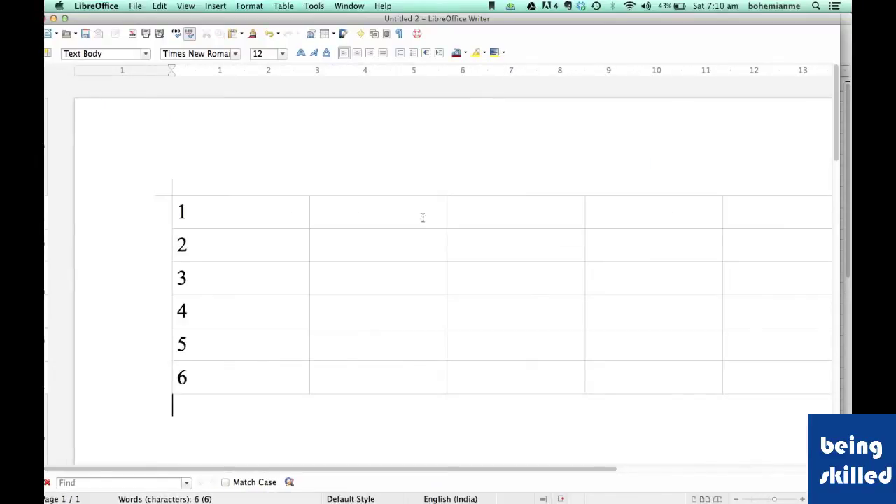
scroll(494, 231, down, 3)
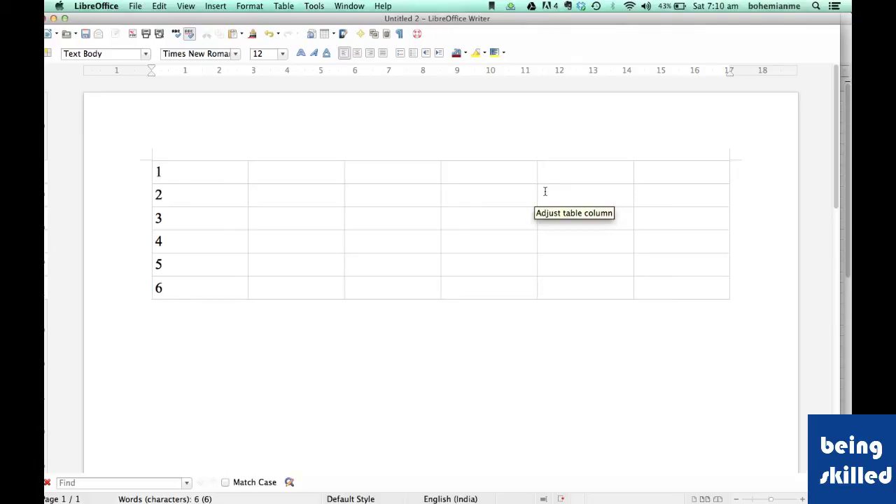
scroll(544, 191, down, 3)
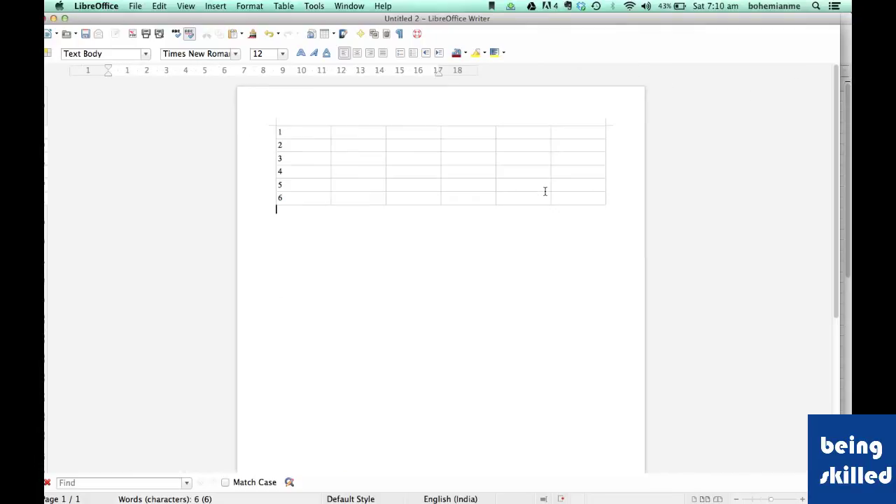
scroll(545, 191, up, 2)
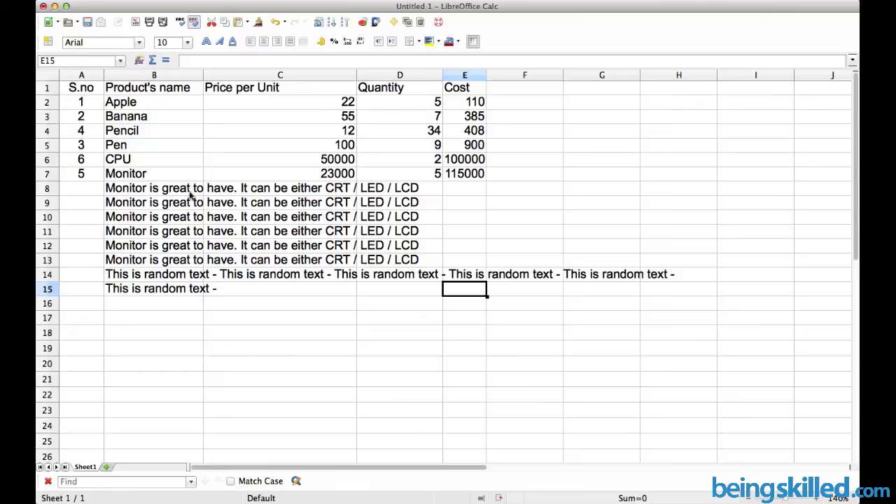
Step: In the Calc spreadsheet, examine which of the cells B8 to D8 actually holds the long text about monitors in row 8
click(148, 190)
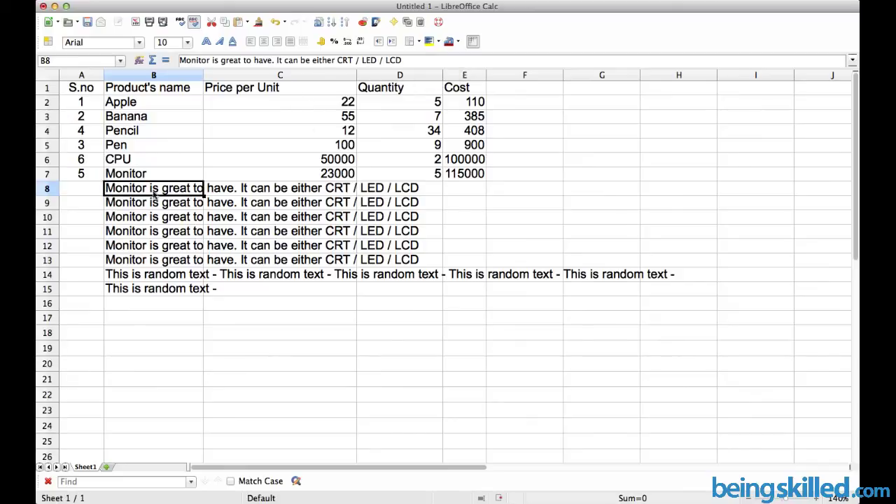
click(487, 61)
triple_click(339, 62)
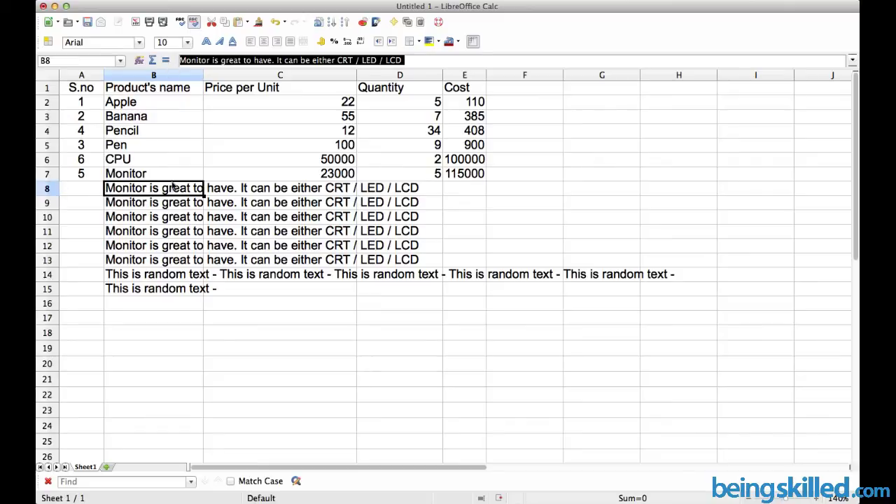
click(231, 193)
drag(144, 190, 415, 190)
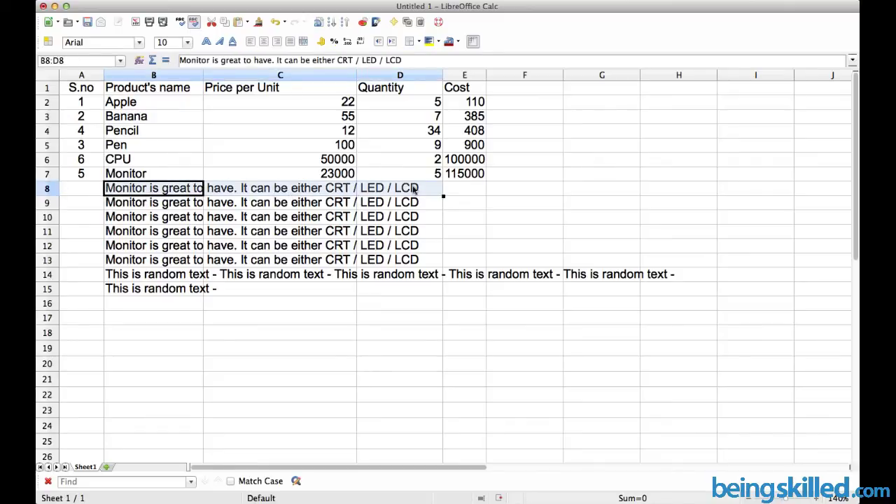
click(413, 189)
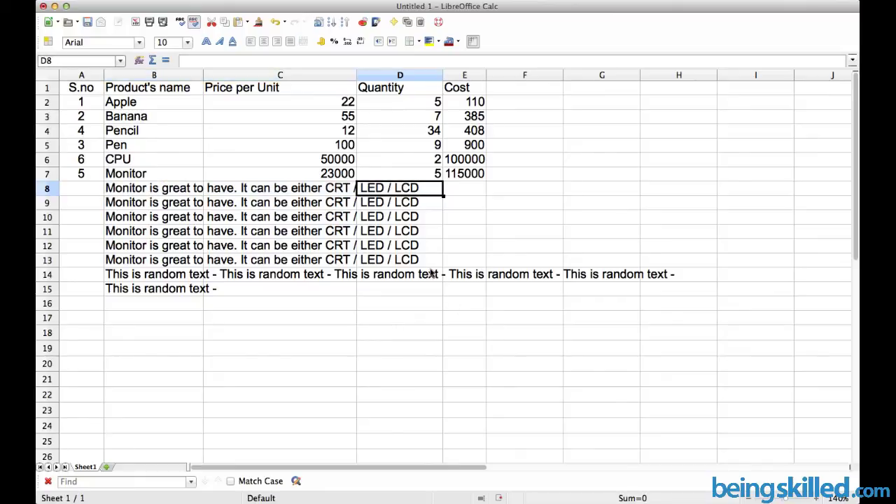
click(166, 198)
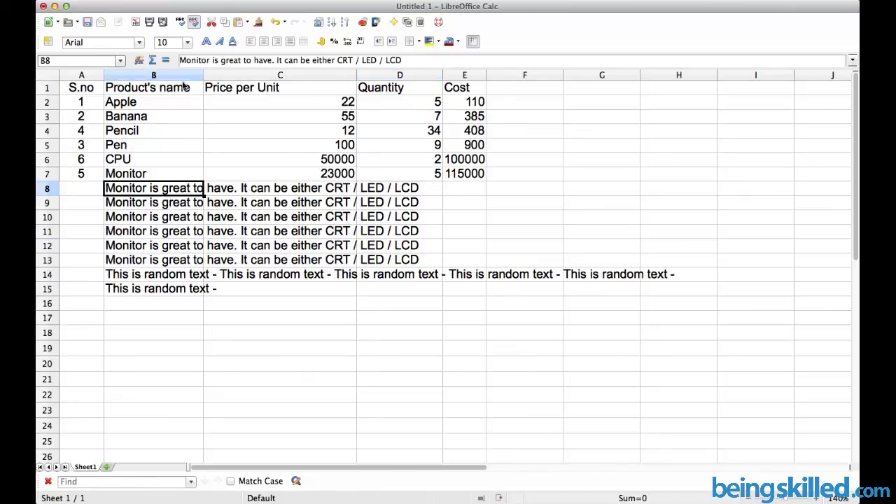
Step: Turn on automatic text wrapping with active hyphenation for the cells A1 to F16
click(493, 309)
key(ctrl+shift+Home)
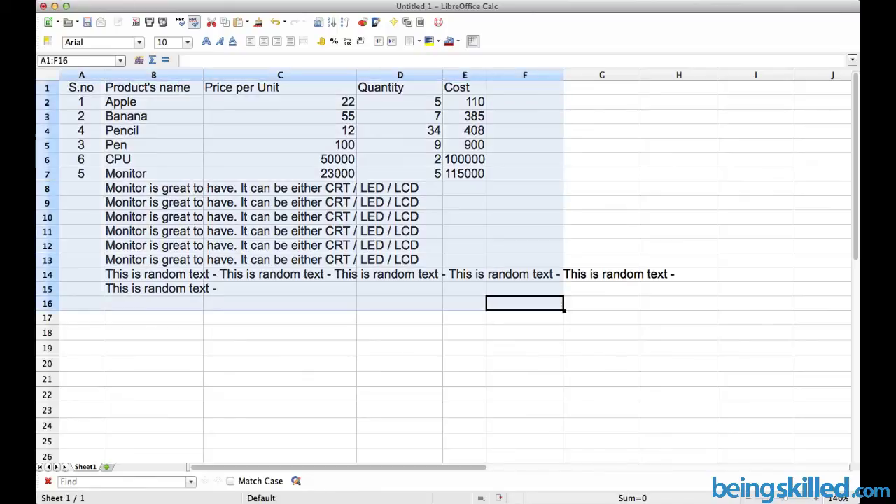
right_click(223, 195)
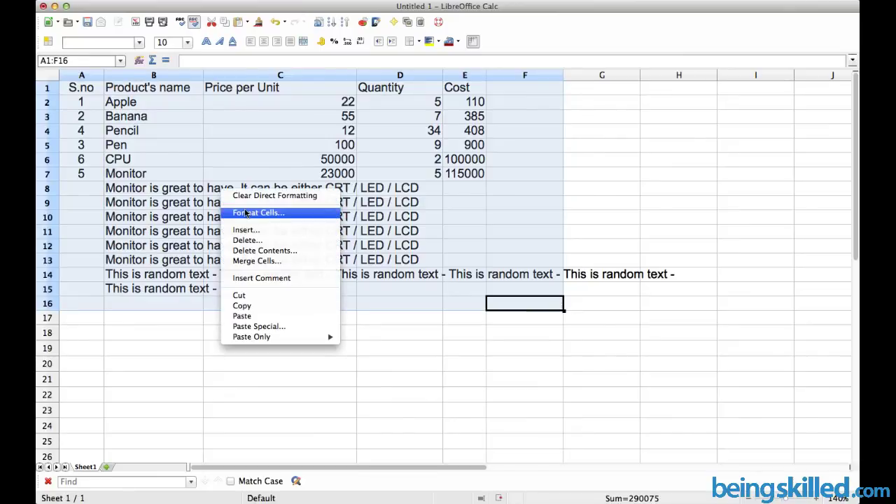
click(247, 213)
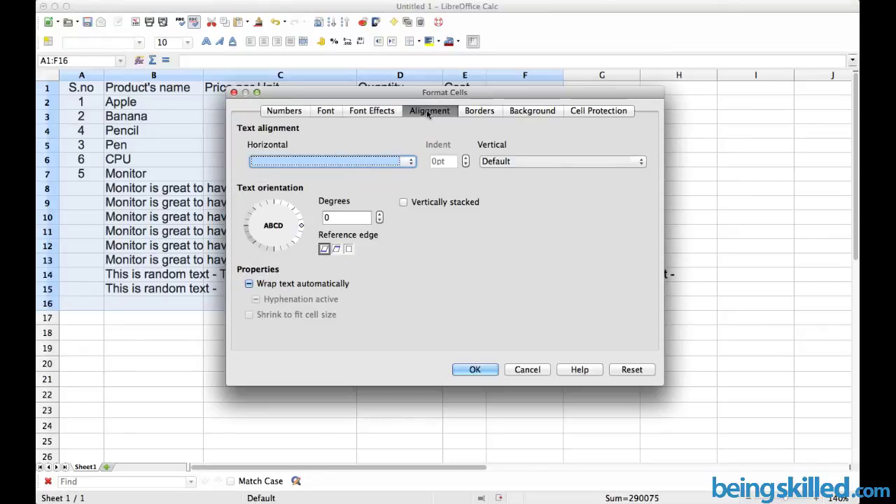
click(250, 285)
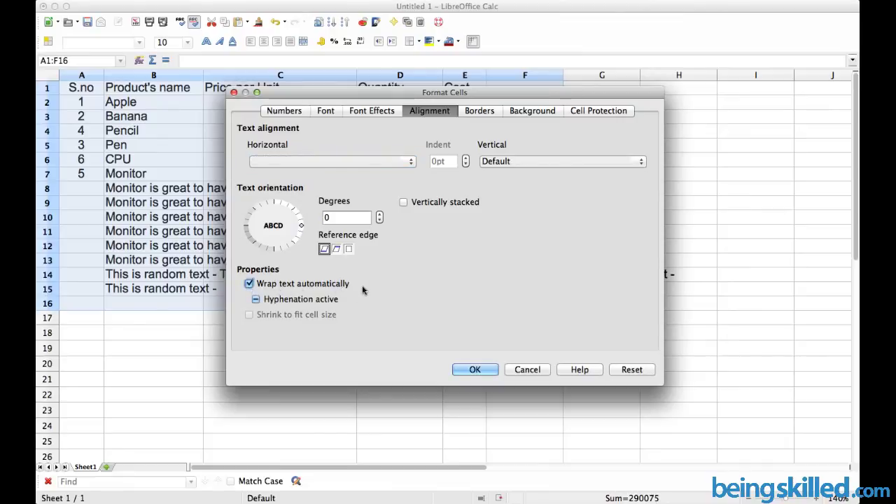
click(256, 300)
click(258, 301)
click(475, 370)
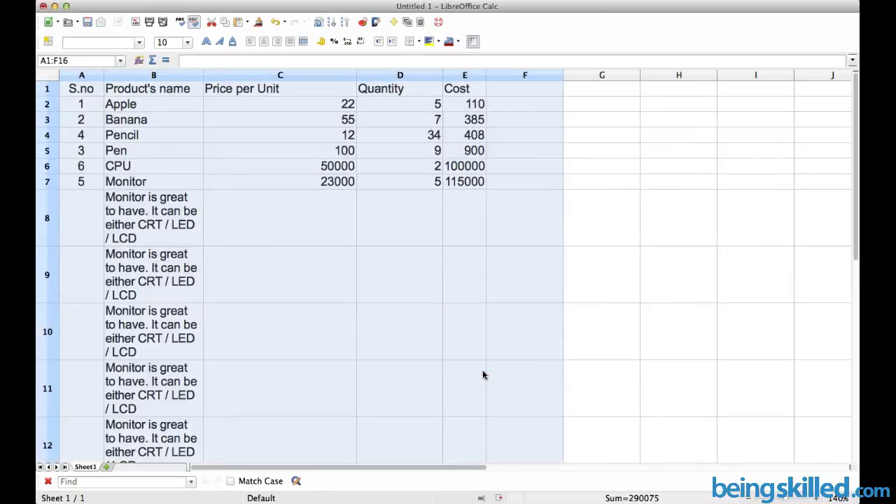
Step: Widen column B until the long monitor text in cell B8 fits on a single line
scroll(240, 284, down, 3)
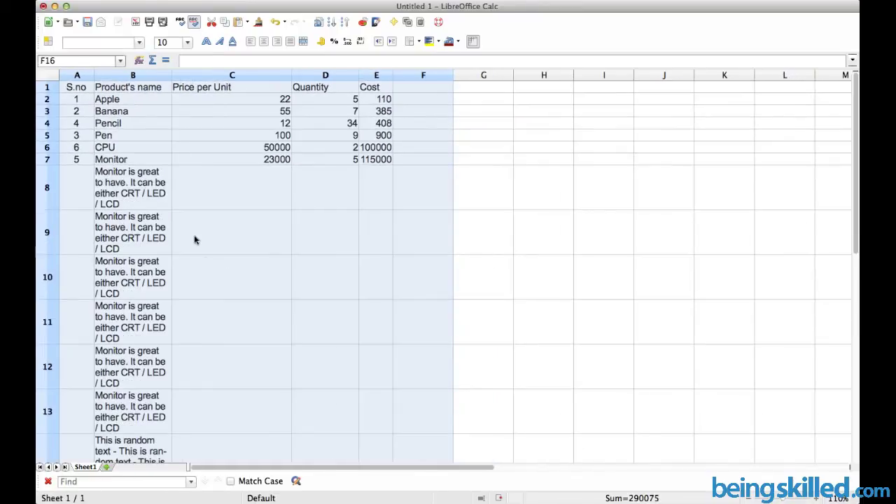
click(194, 240)
drag(131, 184, 318, 194)
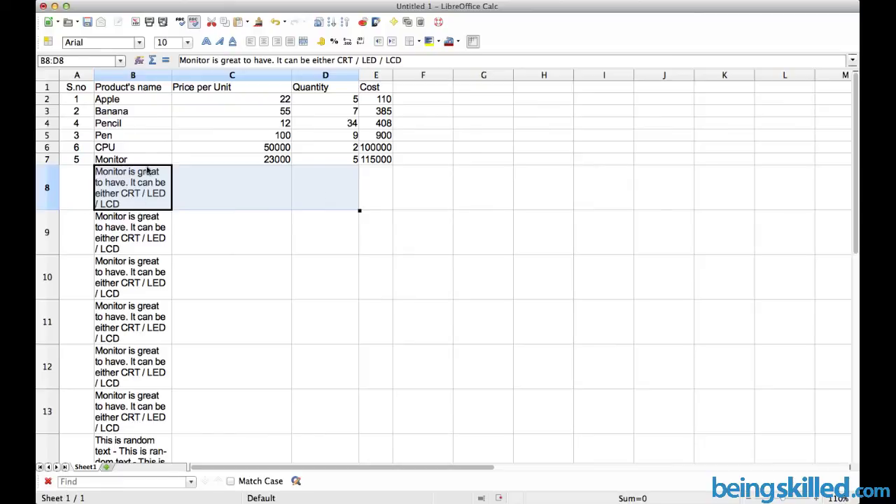
click(147, 170)
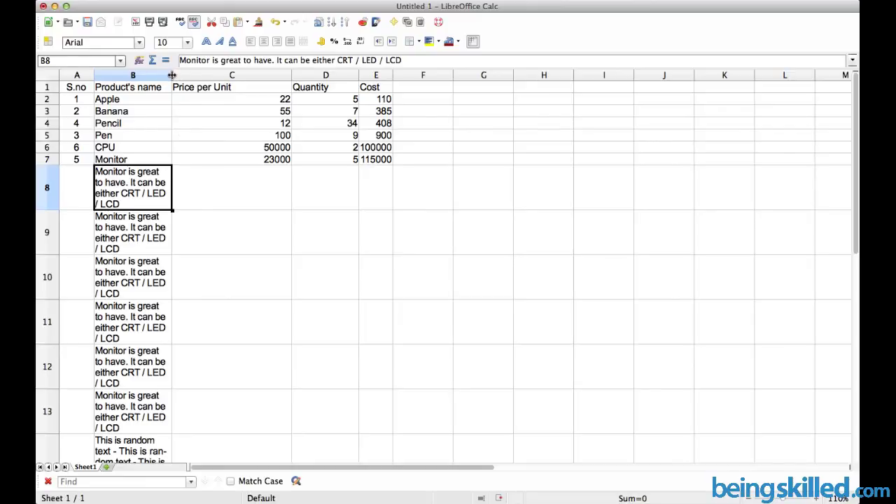
drag(173, 75, 350, 74)
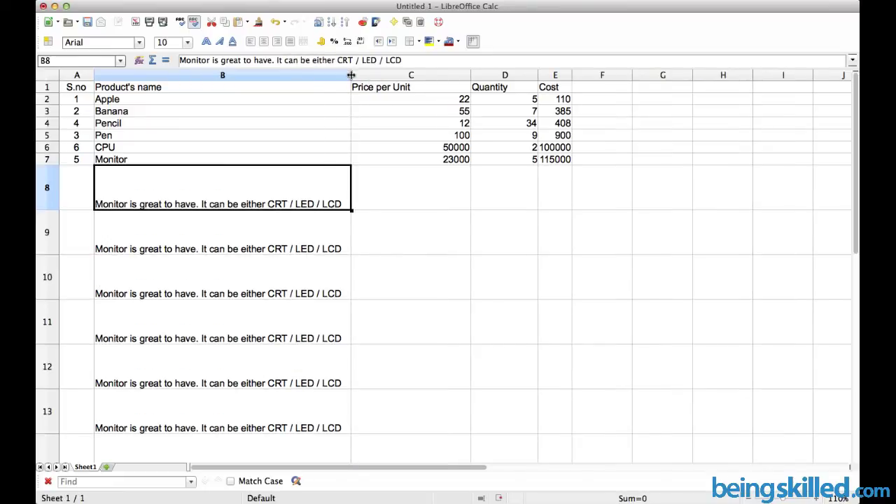
Step: Apply the optimal row height with the default value of 0.0 cm added to rows 1 to 15
scroll(371, 168, down, 1)
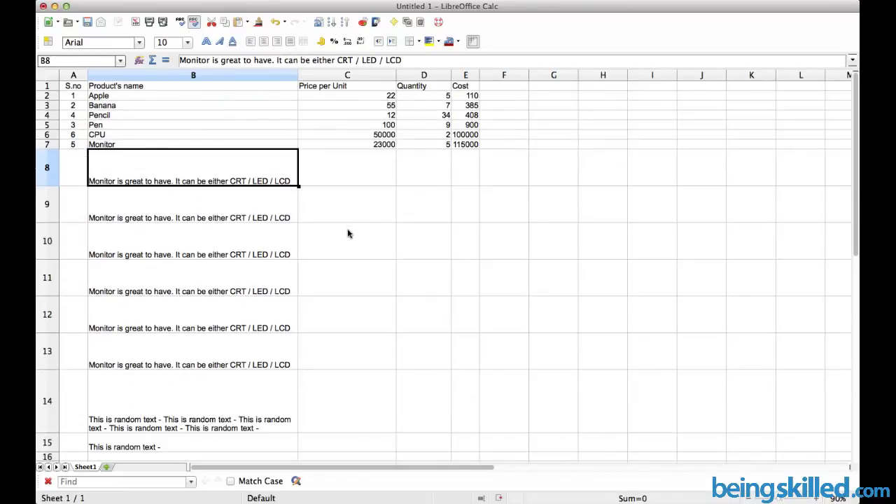
scroll(350, 234, down, 2)
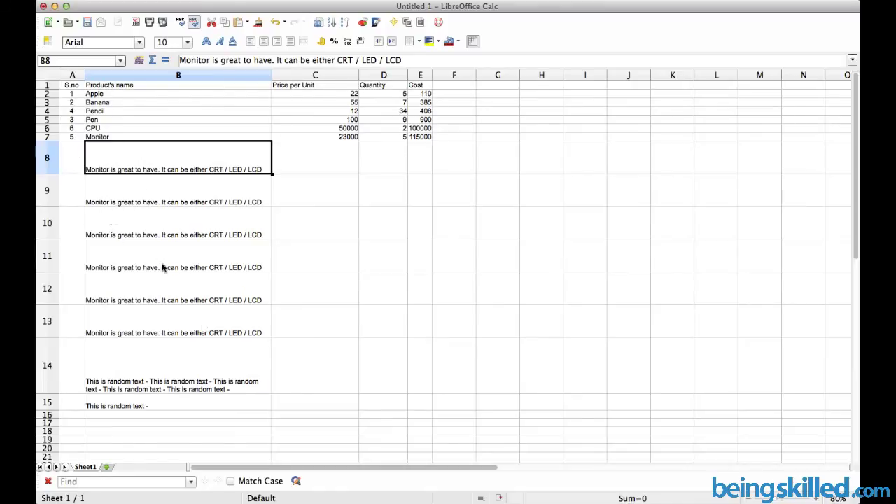
drag(513, 409, 35, 39)
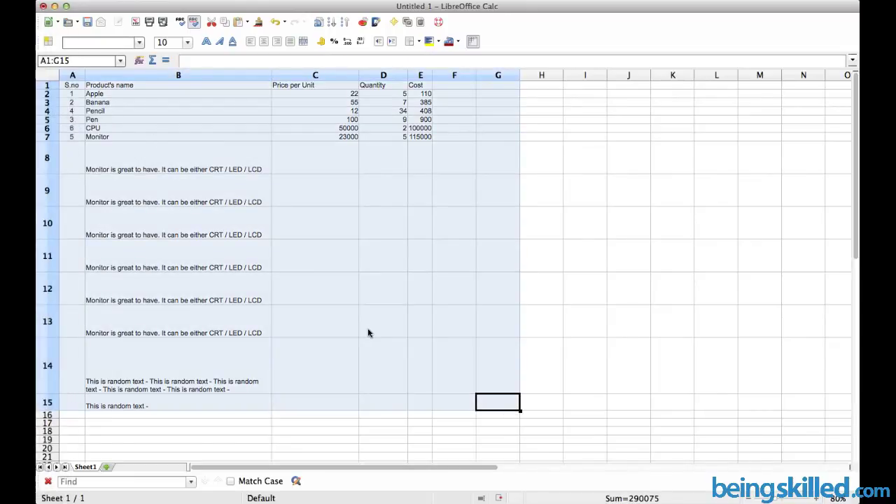
right_click(51, 180)
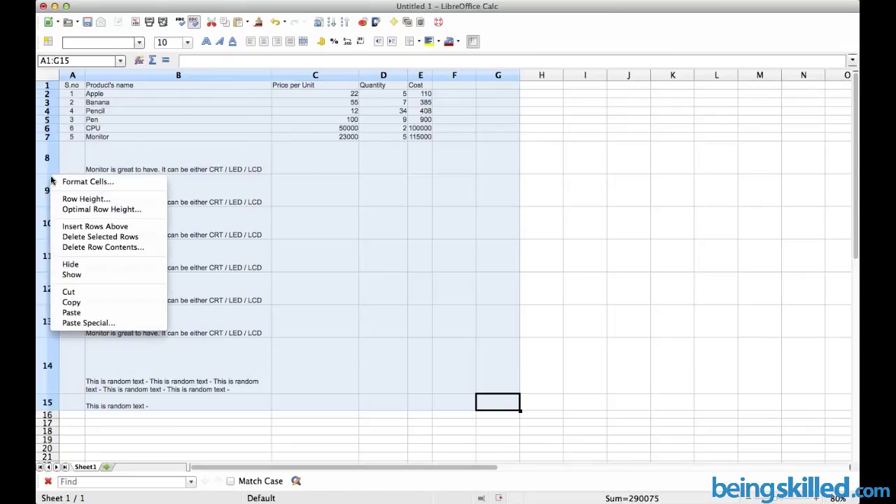
click(97, 210)
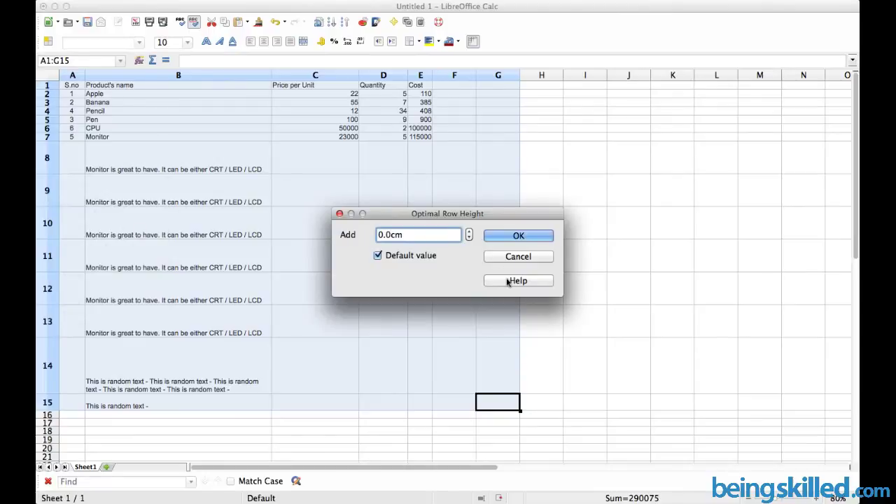
click(502, 237)
click(233, 146)
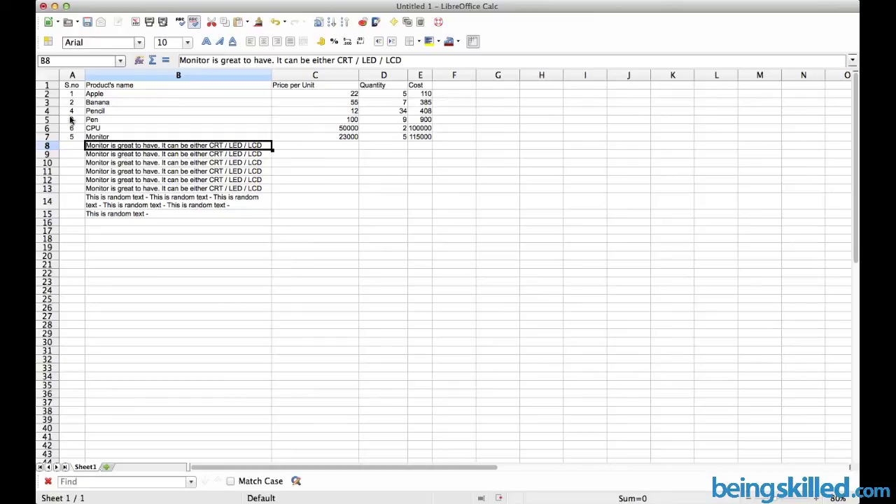
Step: Enlarge rows 3, 5, 9, 10, 12, 13 and 14 by hand to uneven heights
click(56, 102)
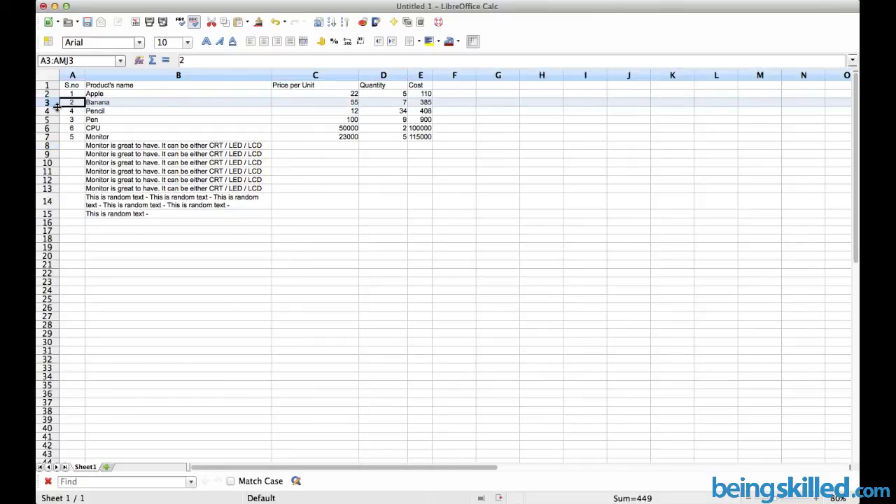
drag(56, 106, 53, 176)
click(53, 153)
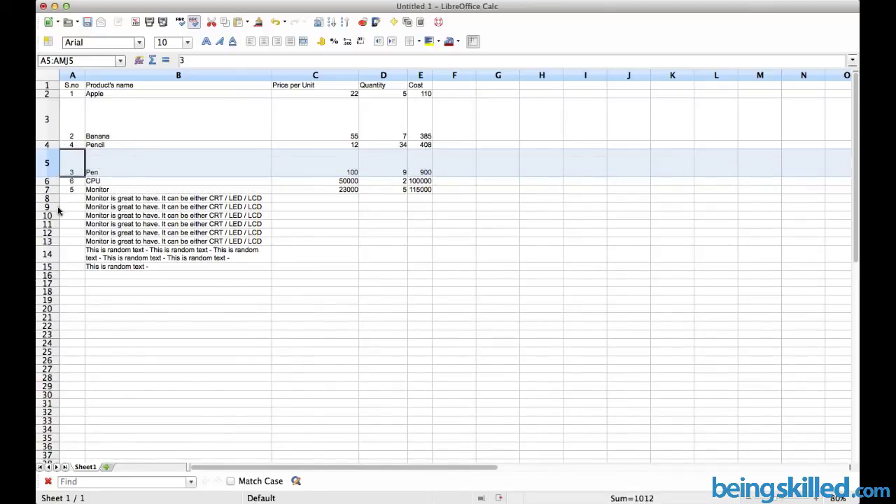
click(60, 215)
click(59, 209)
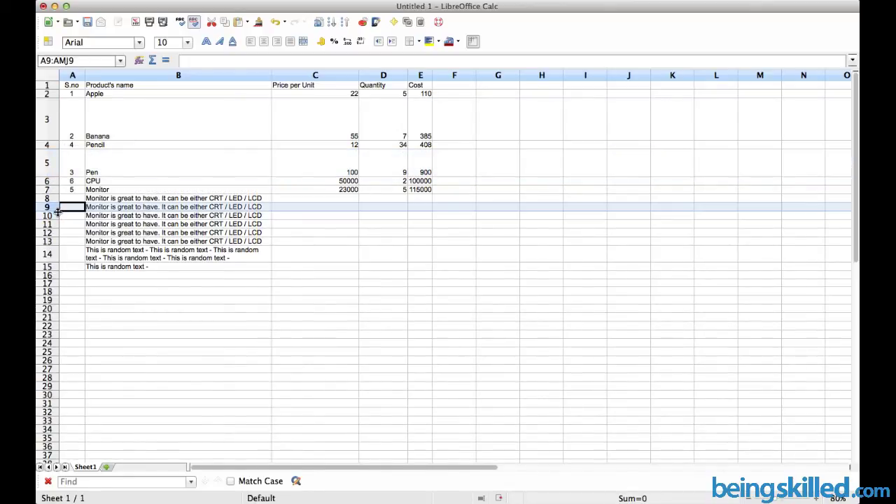
drag(57, 211, 55, 399)
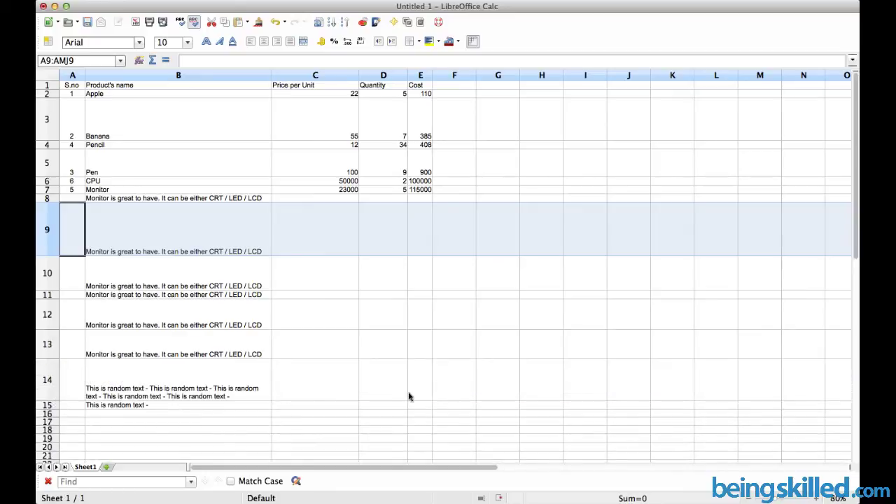
drag(175, 157, 498, 413)
shift+click(72, 85)
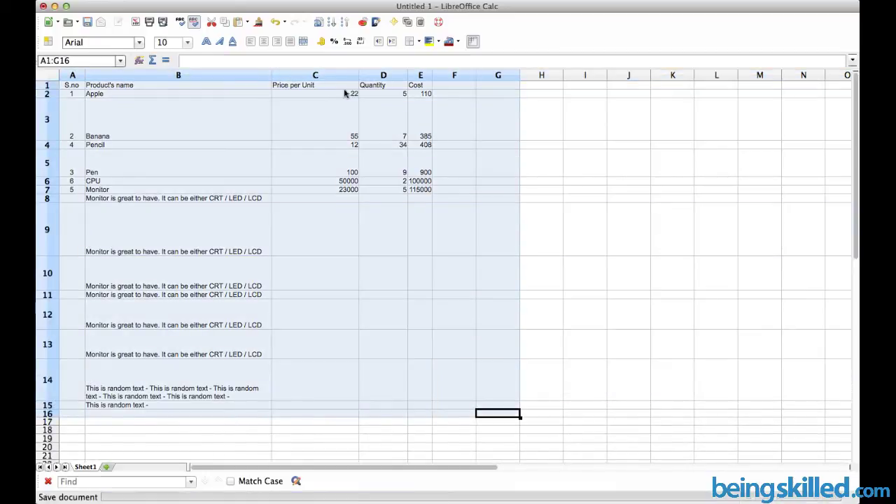
right_click(222, 151)
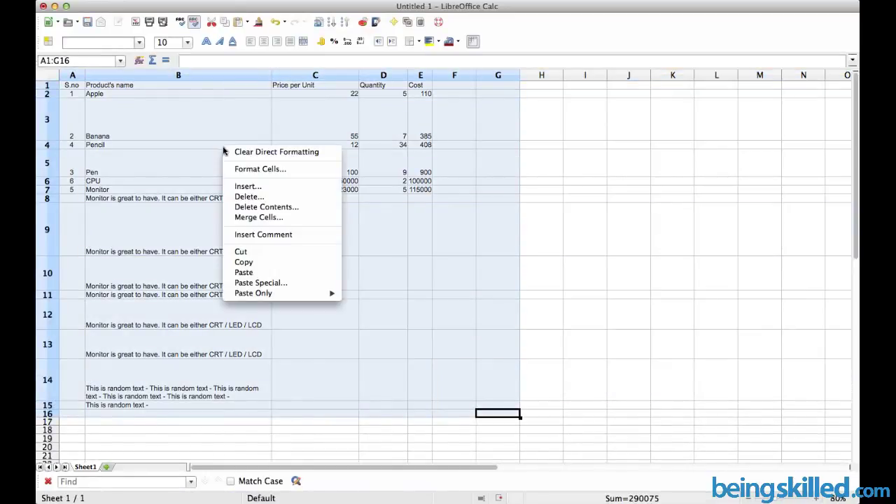
click(253, 175)
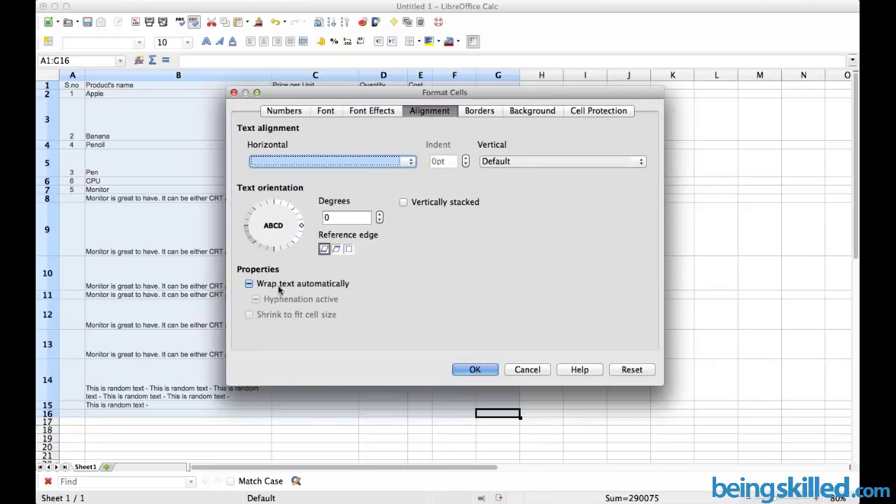
click(288, 283)
click(284, 301)
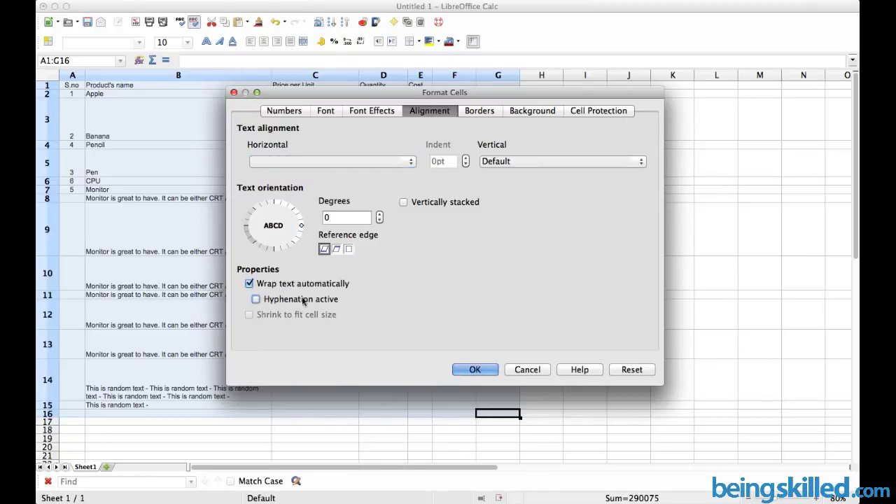
click(319, 304)
click(520, 371)
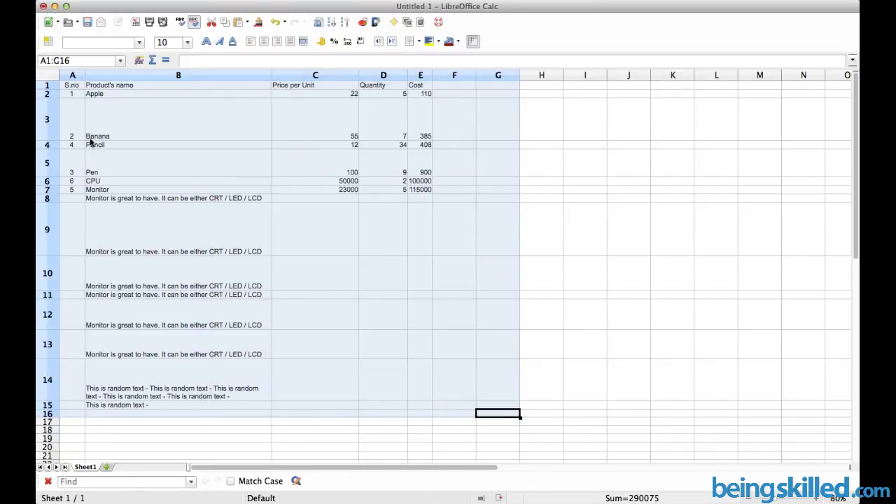
Step: Reset the selected rows 1 to 16 to their optimal height
right_click(59, 120)
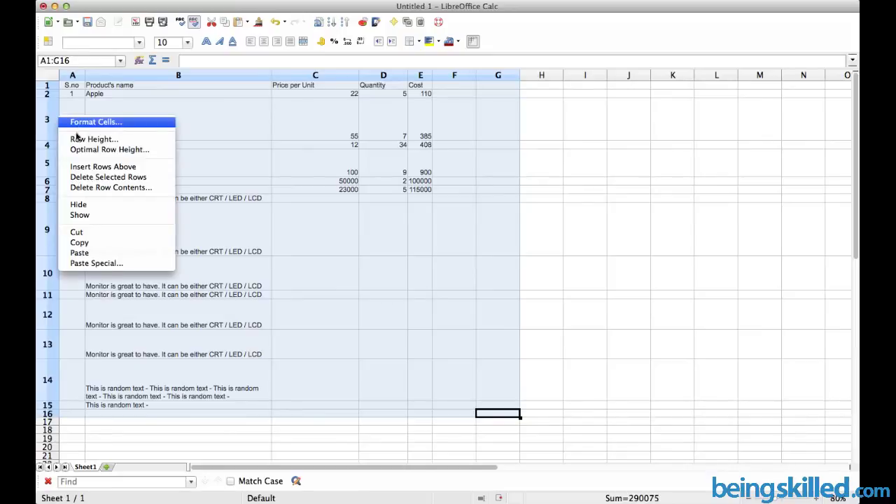
click(105, 150)
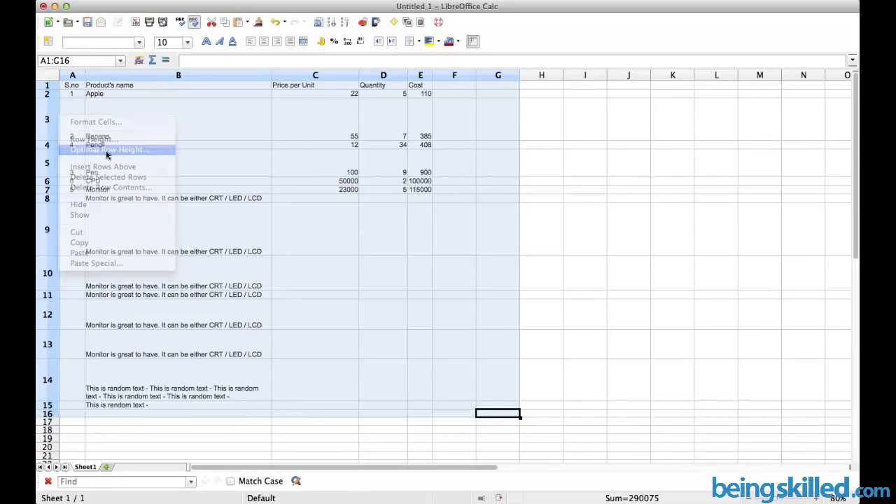
click(526, 238)
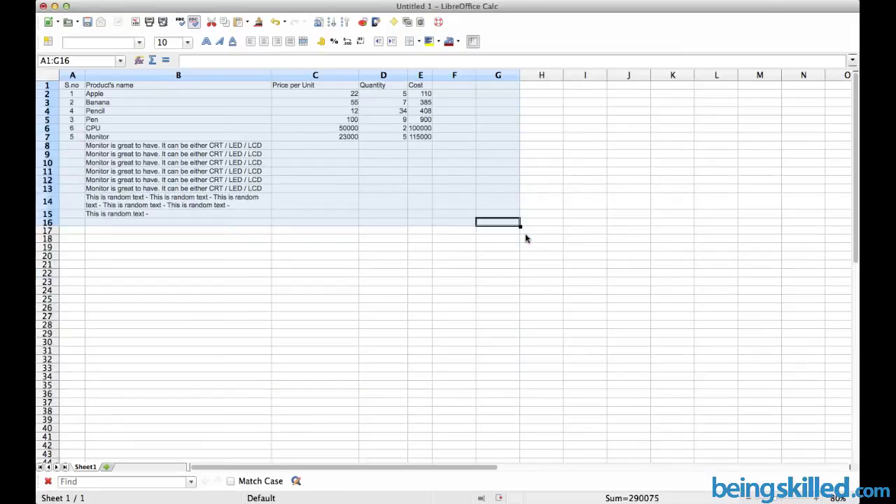
click(260, 128)
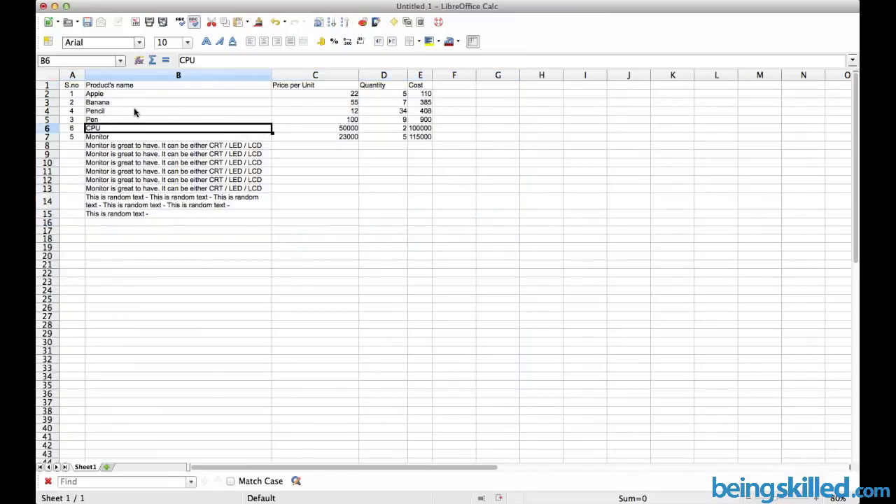
Step: Set a fixed row height of 1 cm for rows 1 to 15
click(437, 215)
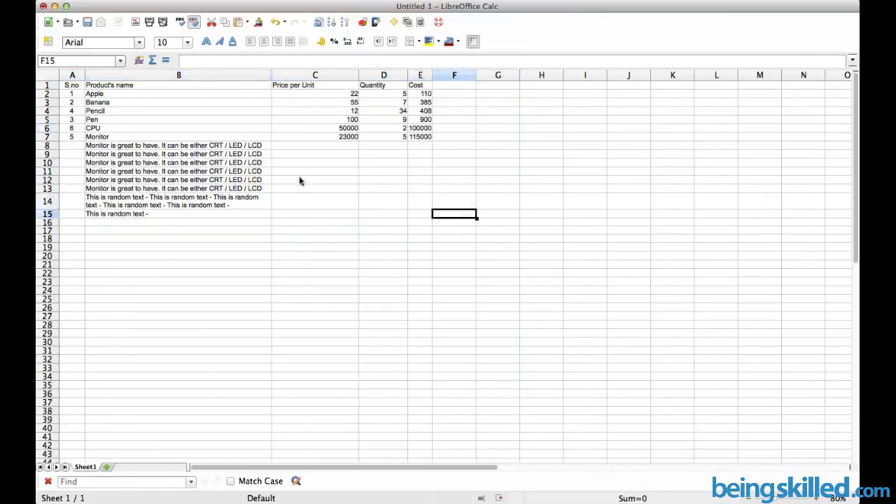
drag(298, 182, 82, 86)
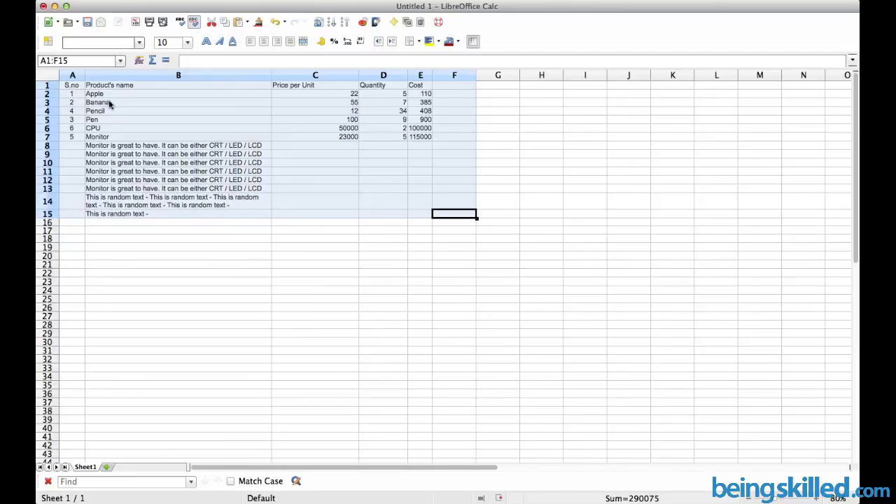
right_click(58, 140)
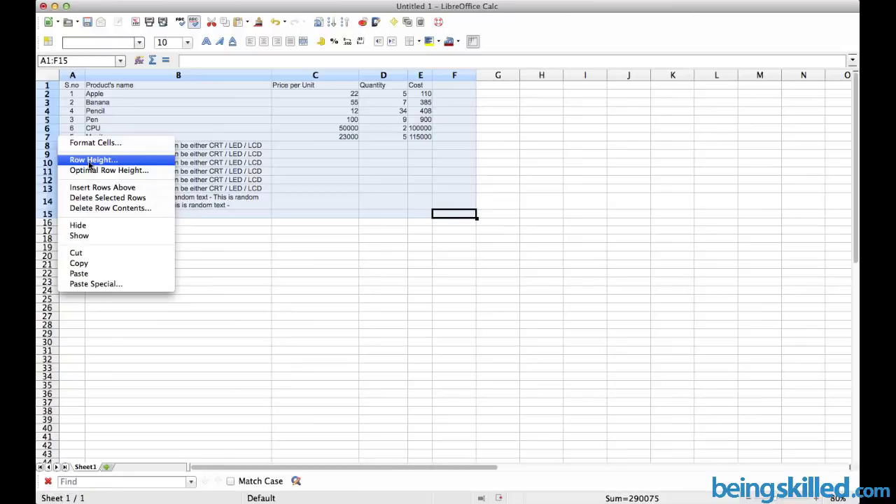
click(124, 164)
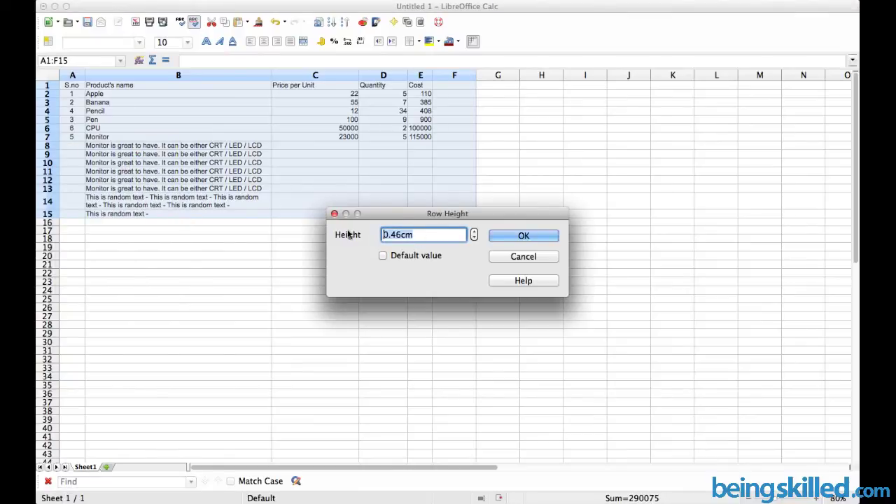
text(1)
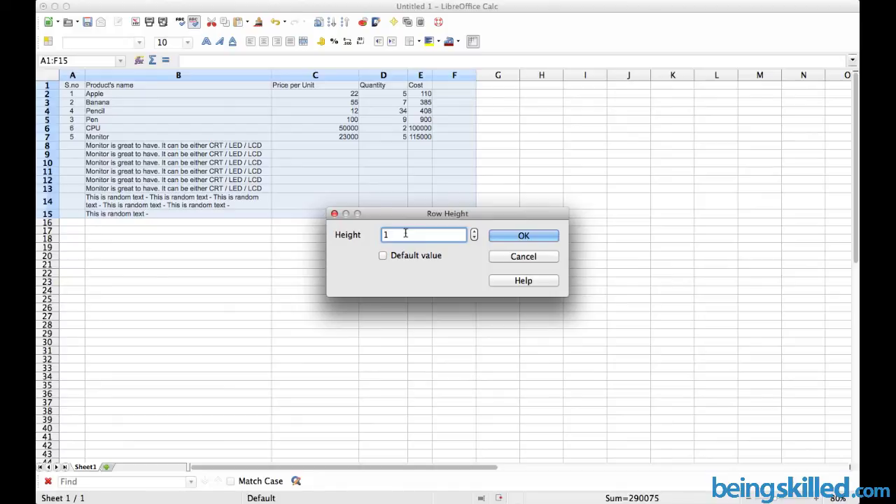
text(cm)
click(523, 236)
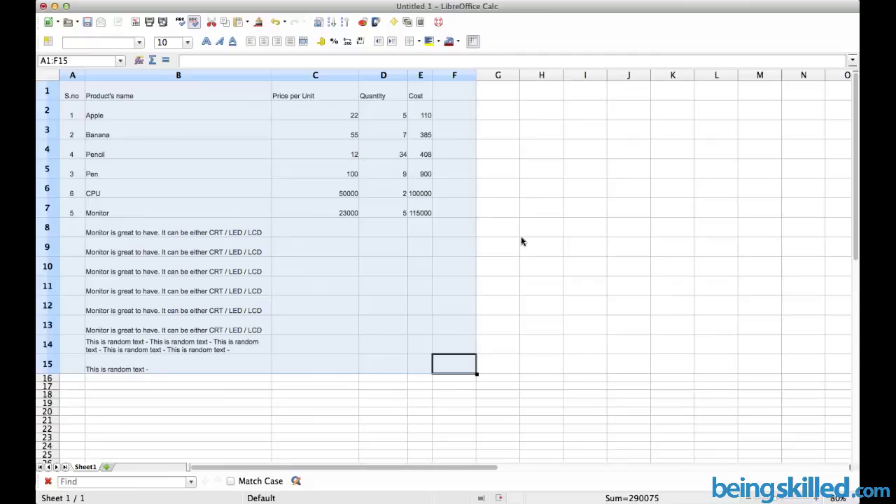
click(257, 253)
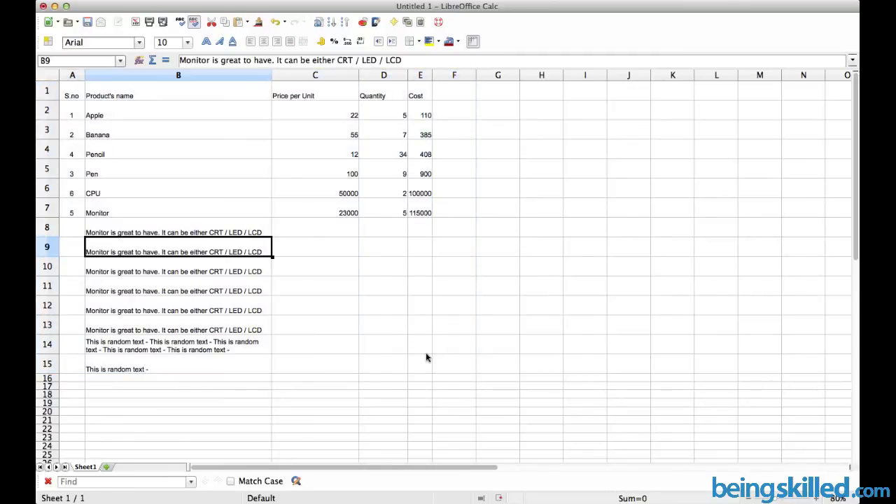
Step: Apply outer and inner borders to every cell of the table A1:E15
drag(426, 362, 176, 80)
click(168, 100)
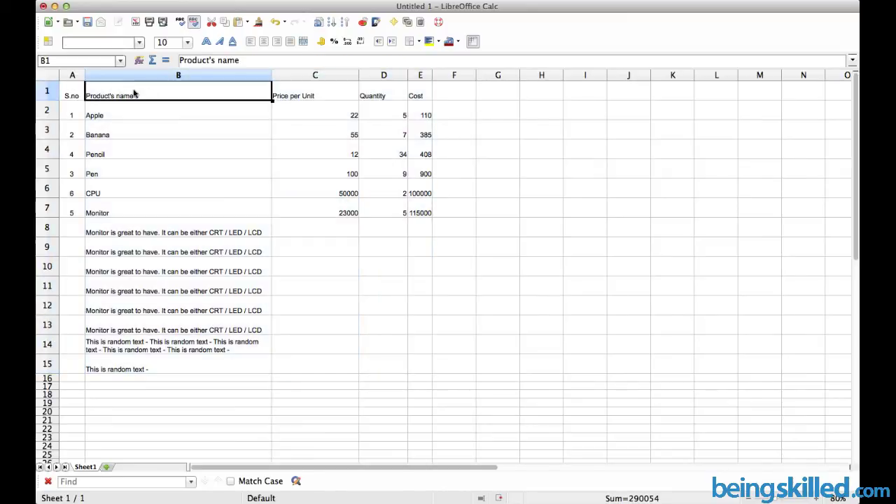
drag(74, 90, 412, 370)
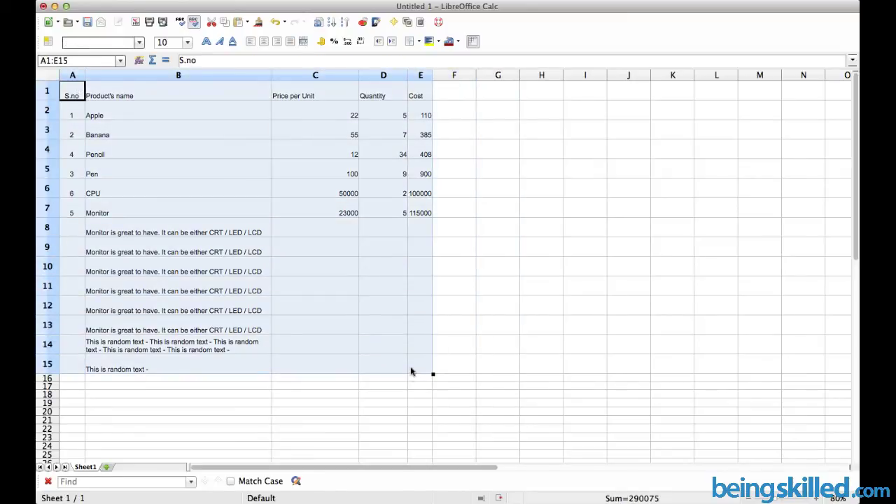
click(427, 43)
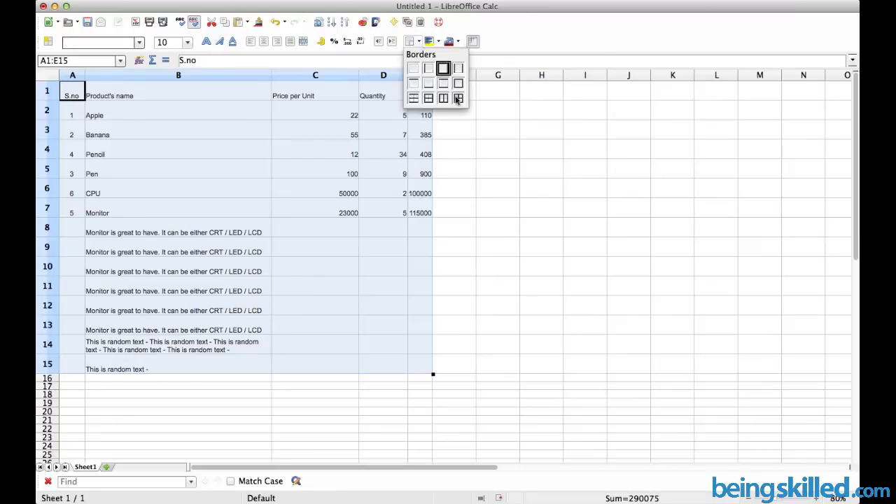
click(459, 99)
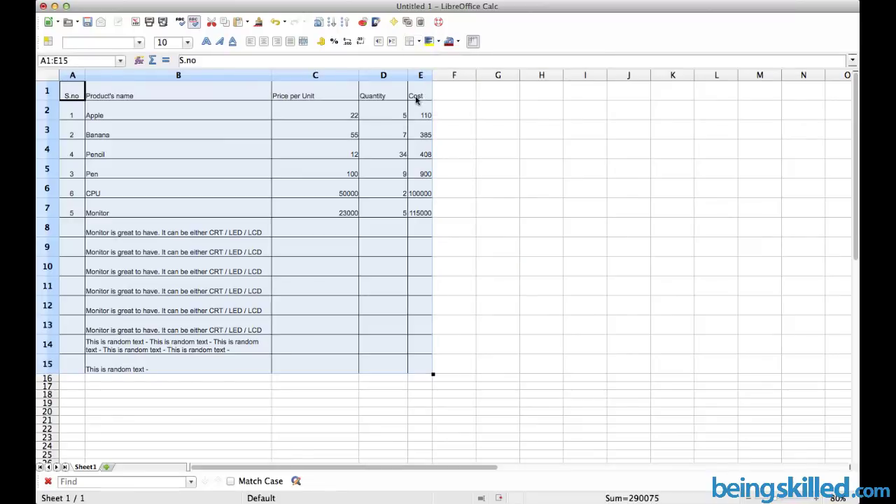
Step: Make the header row cells A1:E1 bold and centre their text horizontally
click(418, 98)
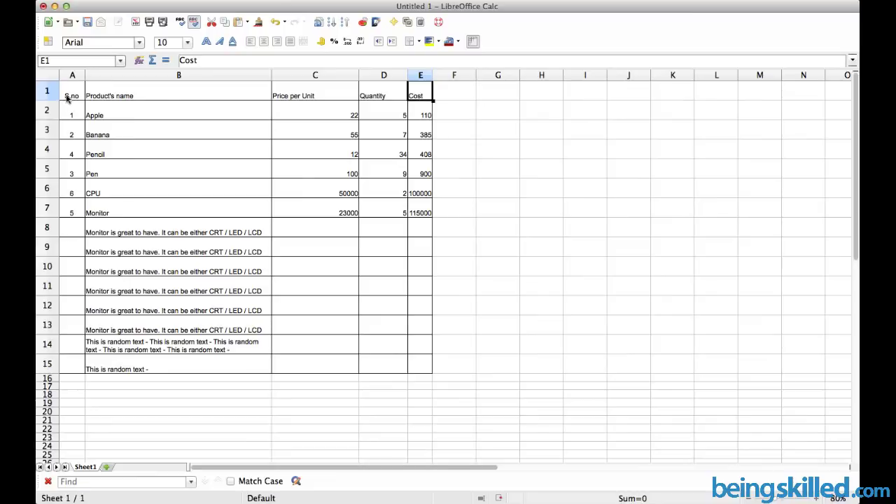
drag(80, 96, 416, 97)
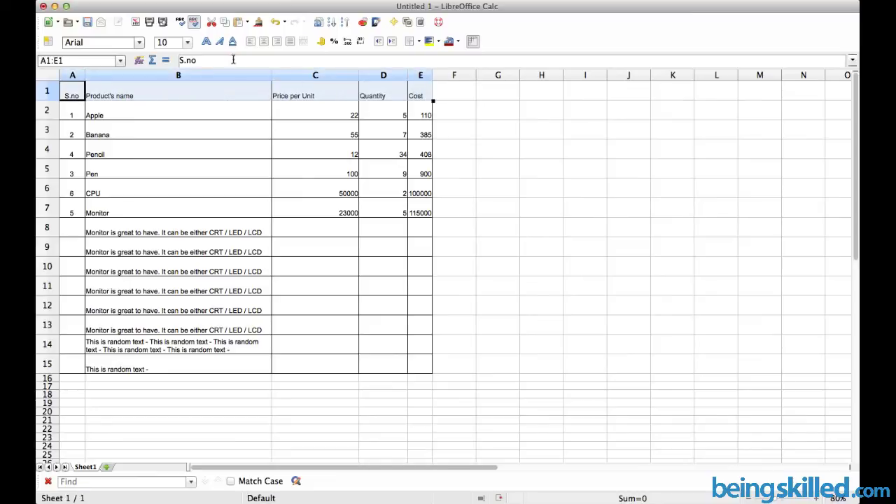
click(210, 42)
click(266, 134)
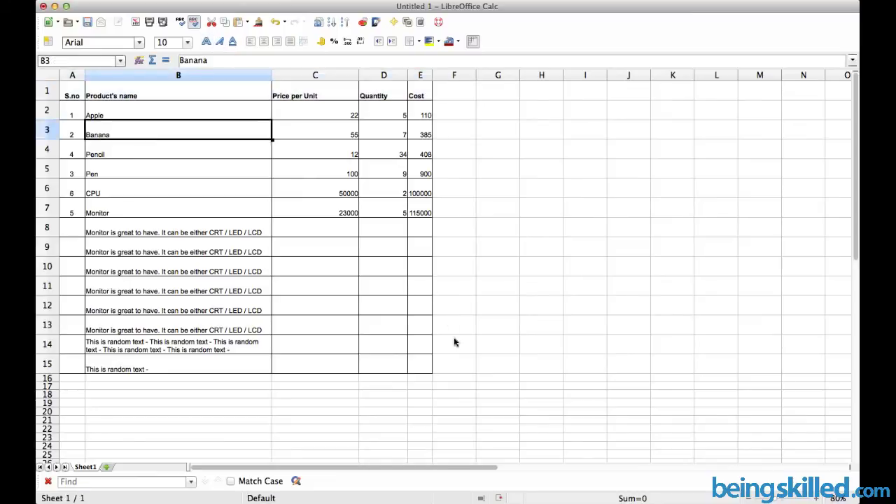
click(420, 98)
drag(337, 98, 70, 95)
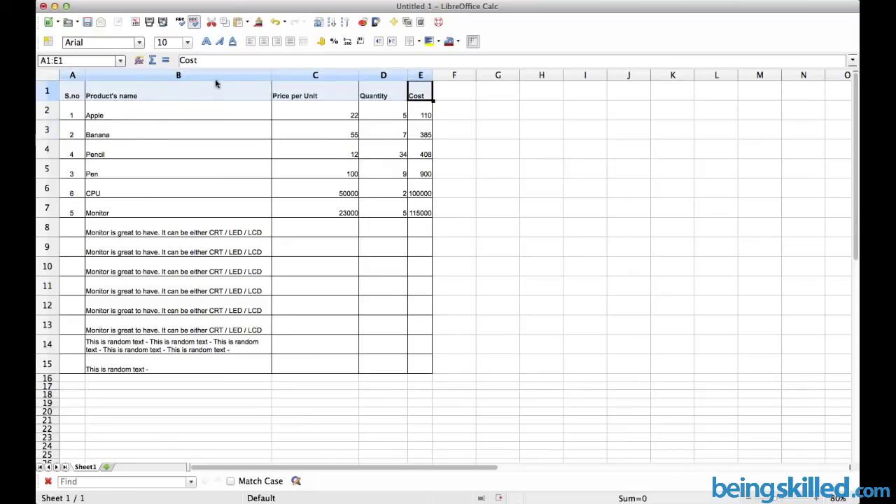
click(265, 42)
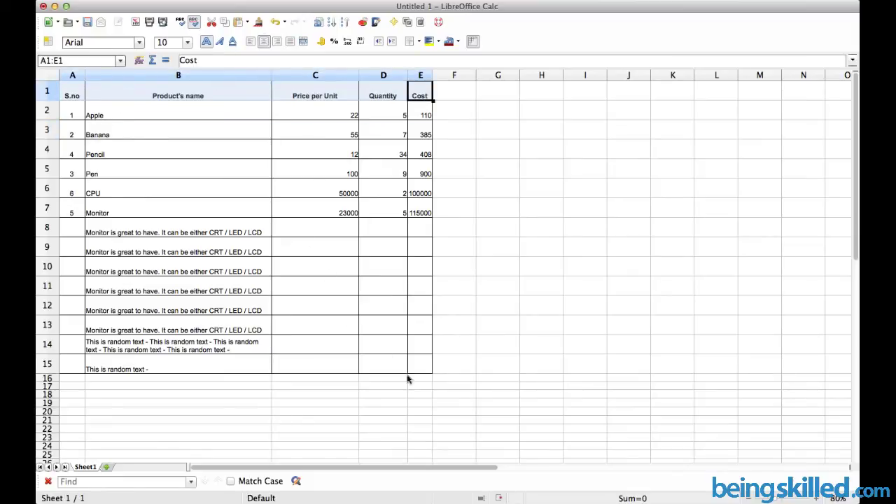
Step: Set the border line width of the table A1:E15 to 0.75 pt
click(418, 352)
drag(424, 364, 67, 91)
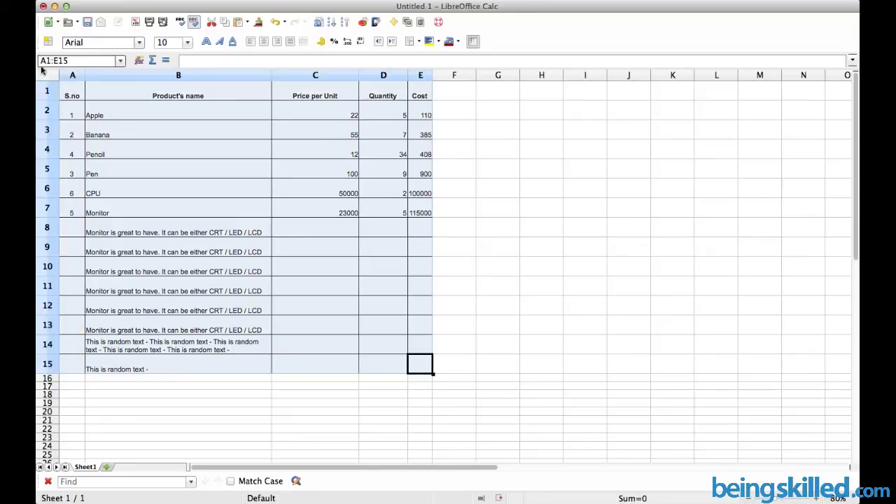
right_click(331, 154)
click(373, 175)
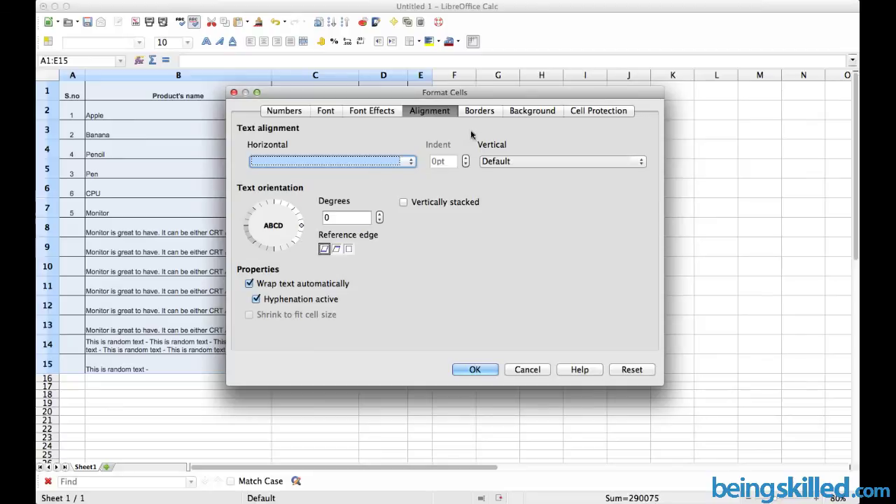
click(480, 110)
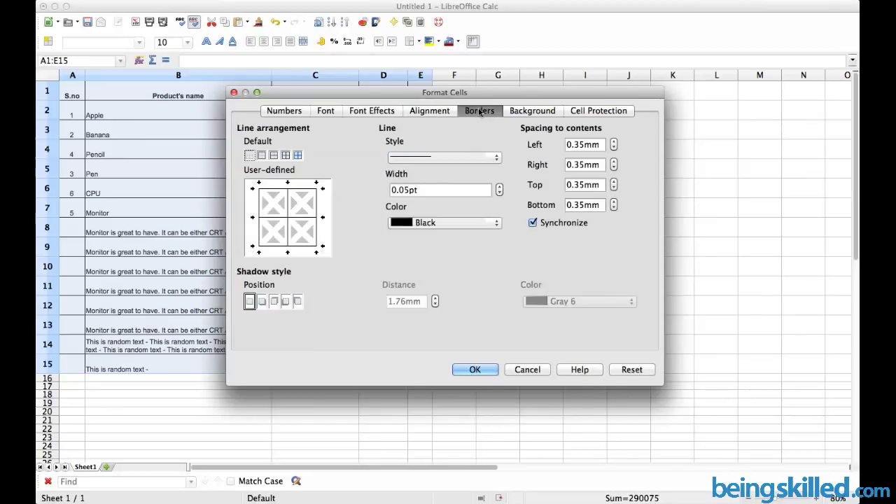
click(448, 188)
key(BackSpace)
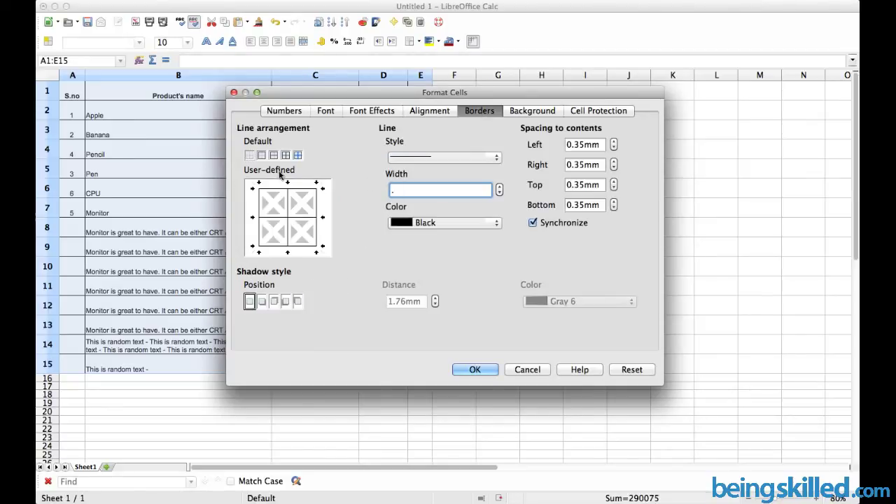
text(.75)
click(490, 370)
click(369, 319)
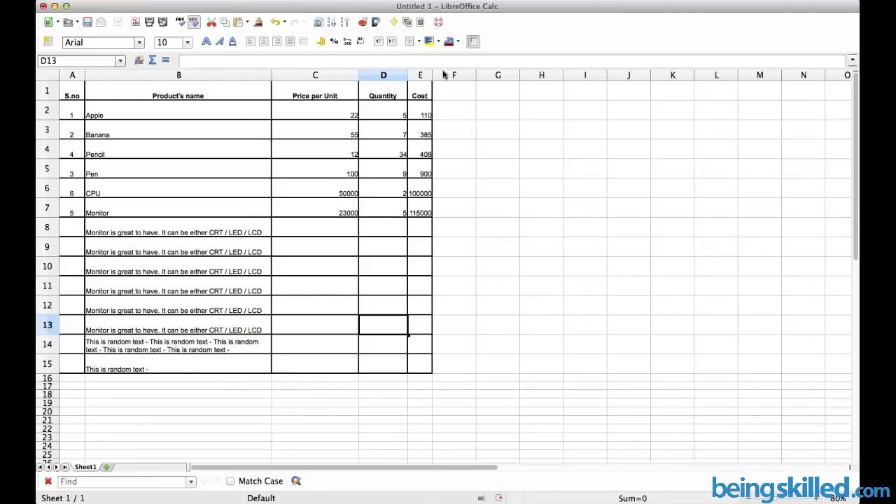
Step: Fill the background of the header cells A1:E1 with Gray 2
drag(408, 93, 72, 93)
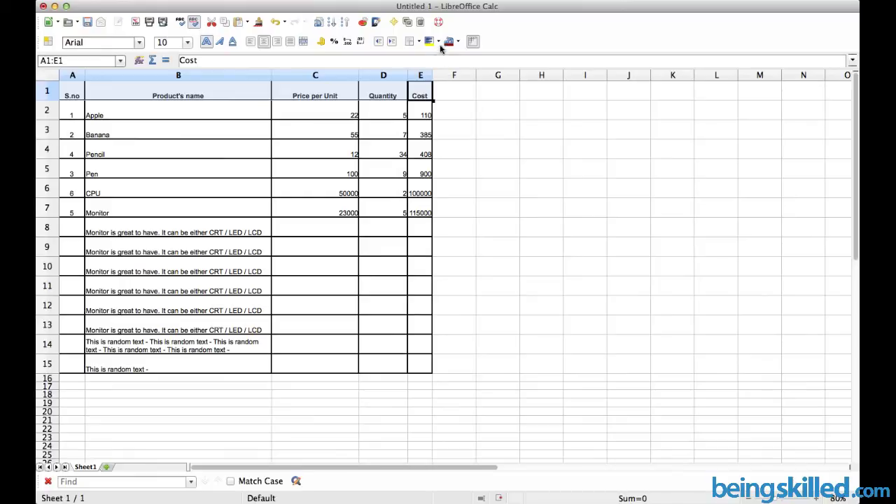
click(437, 42)
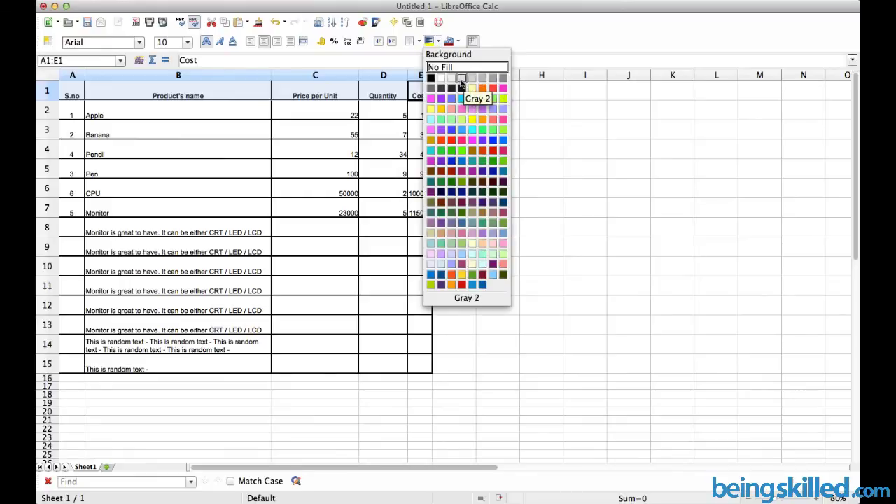
click(462, 82)
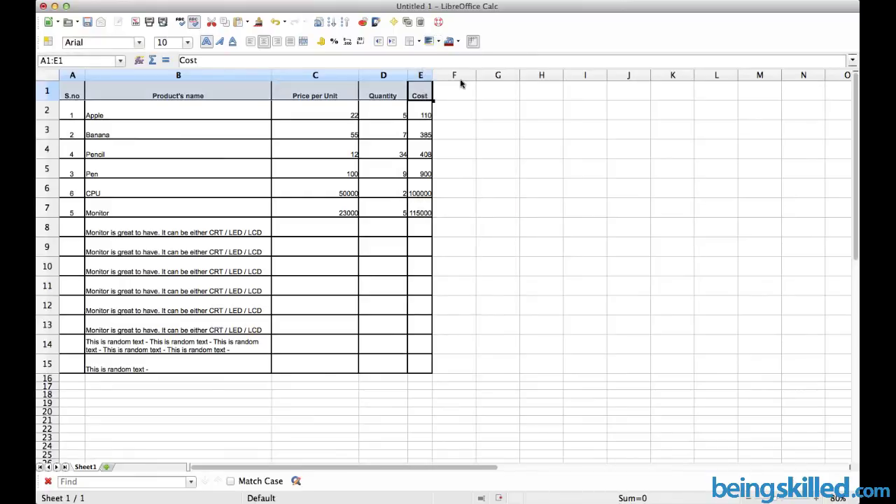
click(326, 107)
drag(424, 95, 70, 96)
click(509, 126)
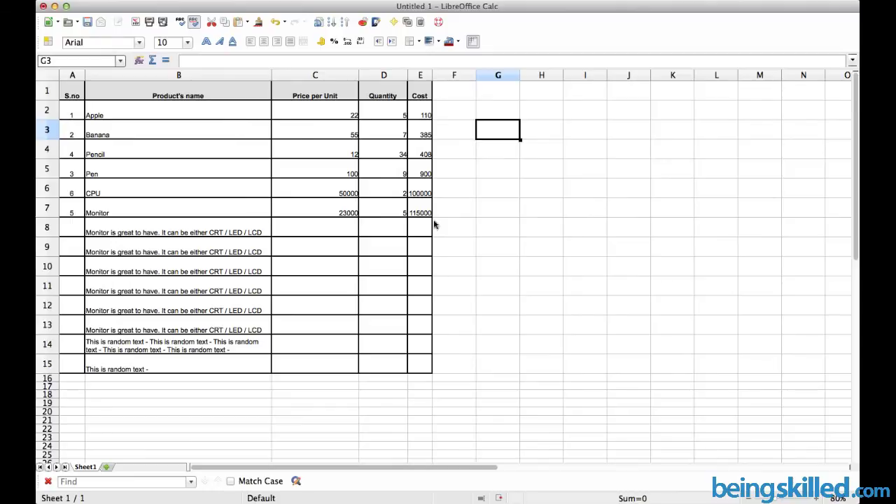
Step: Centre the contents of the price, quantity and cost cells C2:E15 horizontally
drag(420, 365, 308, 105)
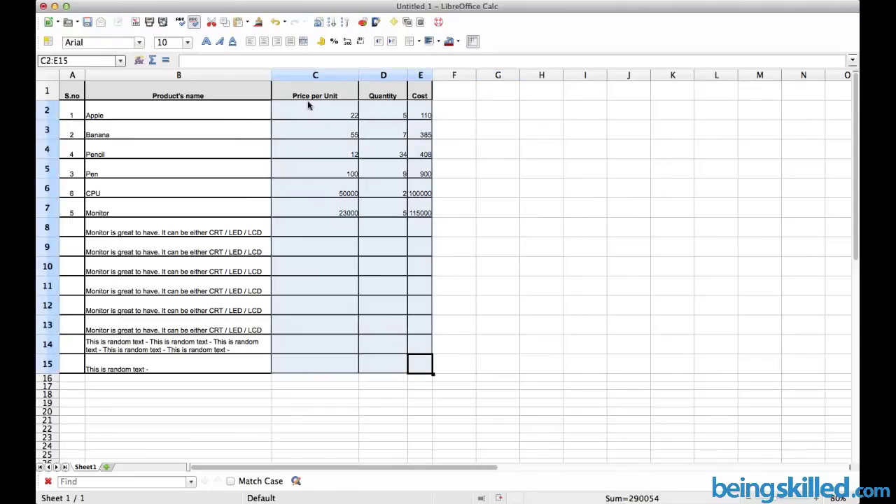
click(264, 42)
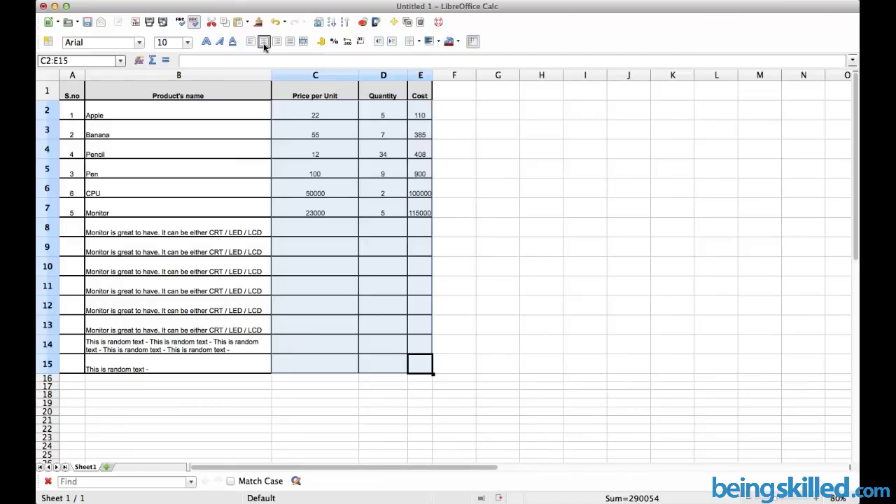
click(404, 243)
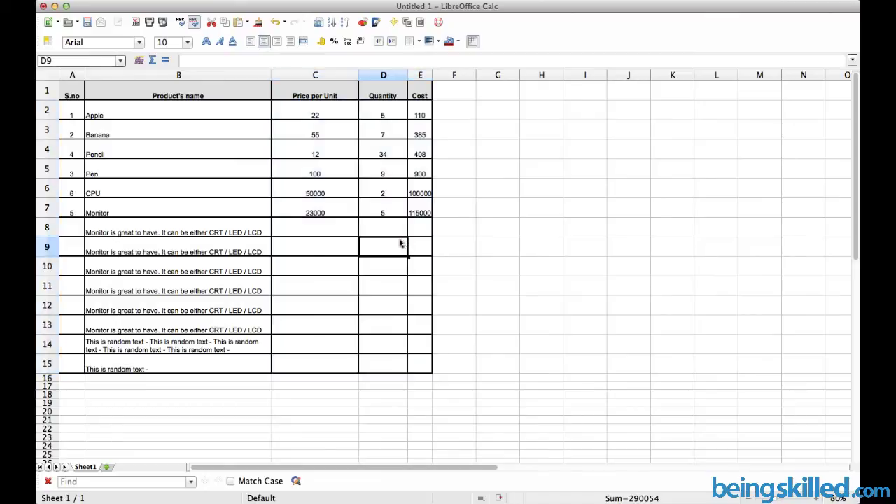
click(276, 201)
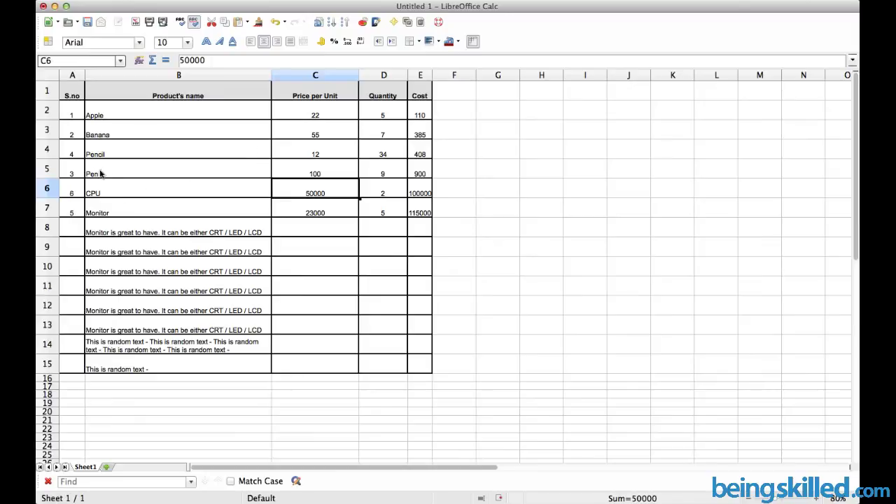
click(75, 174)
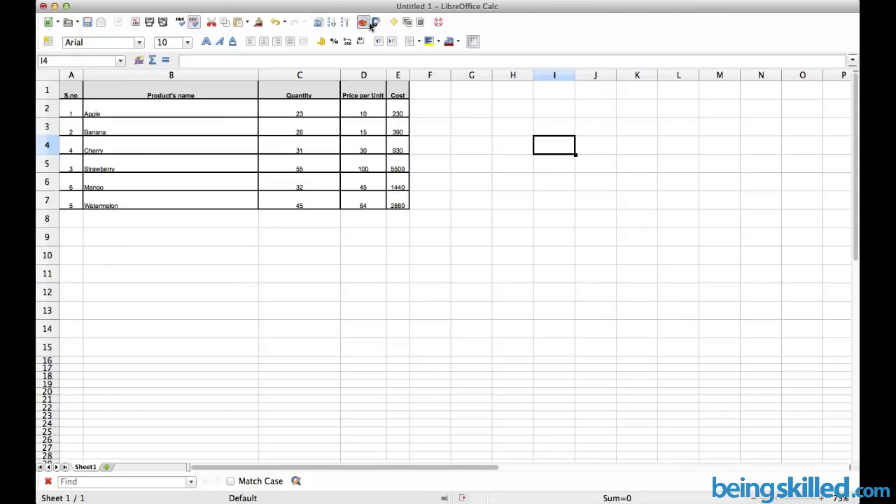
click(391, 204)
key(ctrl+asterisk)
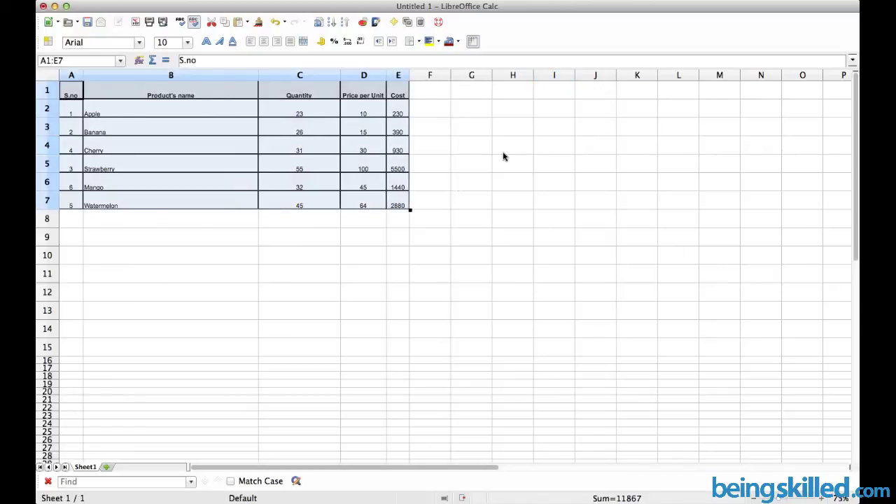
click(535, 151)
Step: Start inserting a chart from the empty cell H5, keeping the normal Column chart type
click(513, 156)
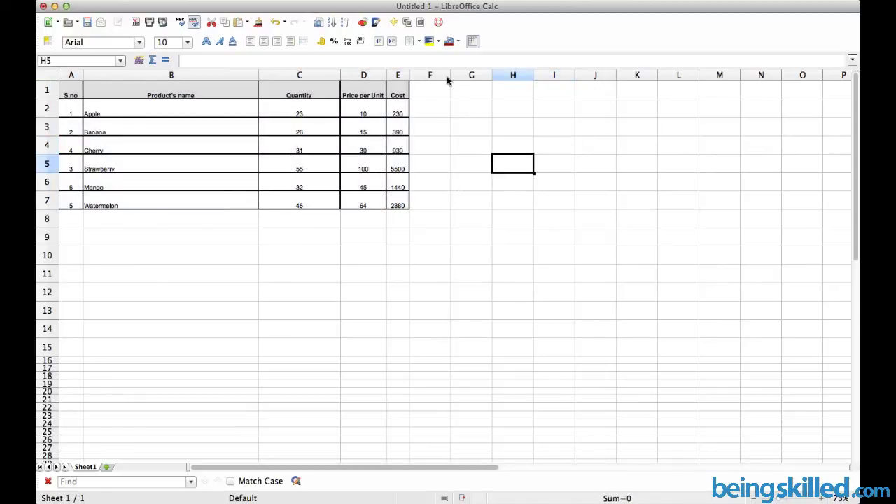
click(364, 28)
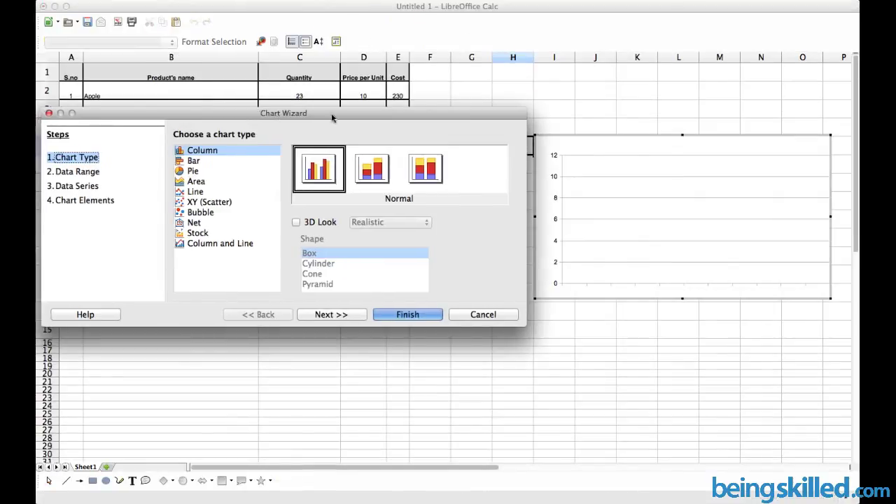
drag(245, 118, 386, 121)
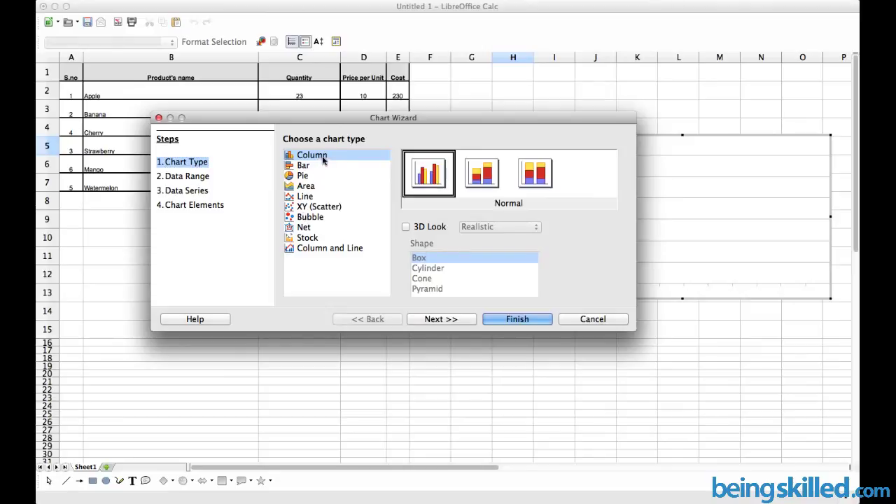
Step: Set the chart's data range to the product names and quantities in $Sheet1.$B$1:$C$7, with data series in columns
click(451, 322)
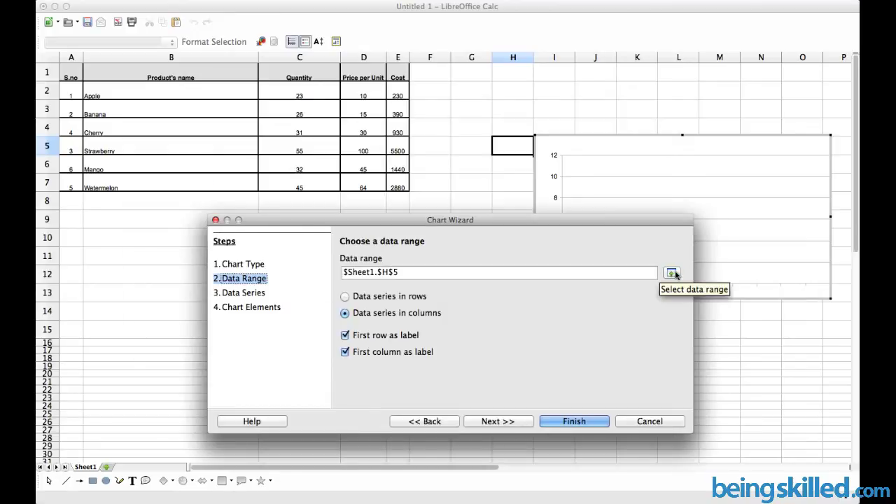
click(672, 273)
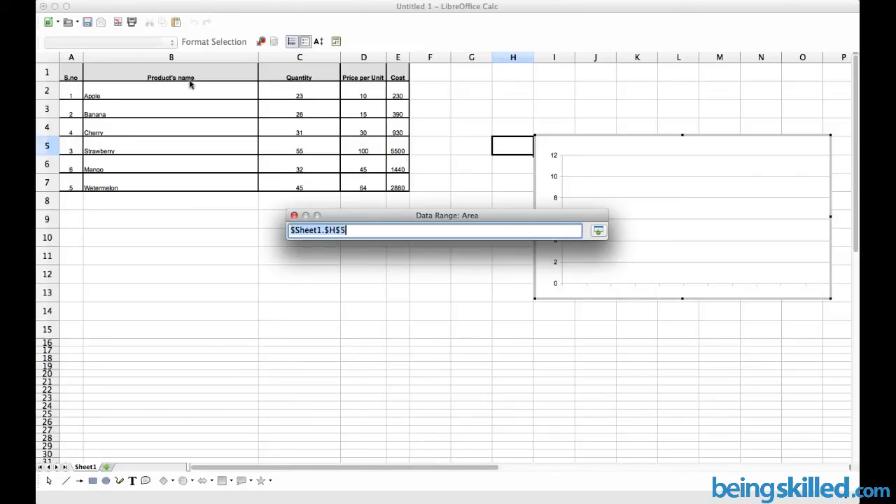
drag(189, 84, 315, 188)
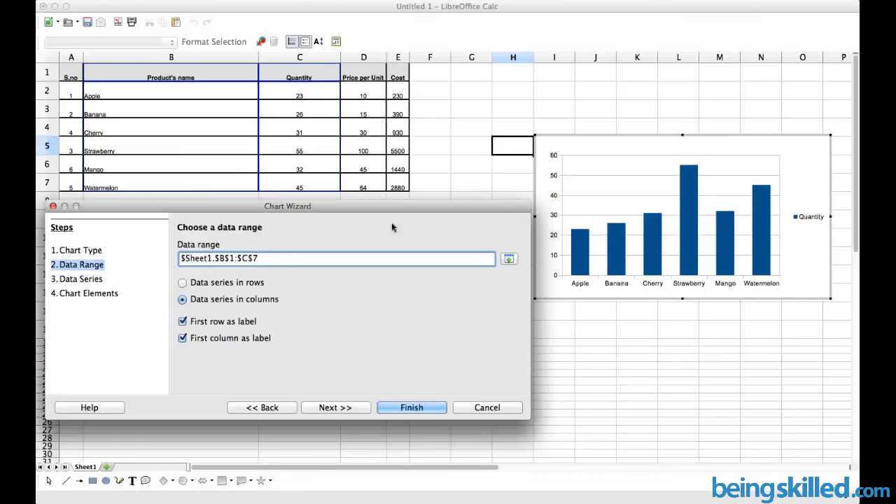
drag(320, 206, 320, 210)
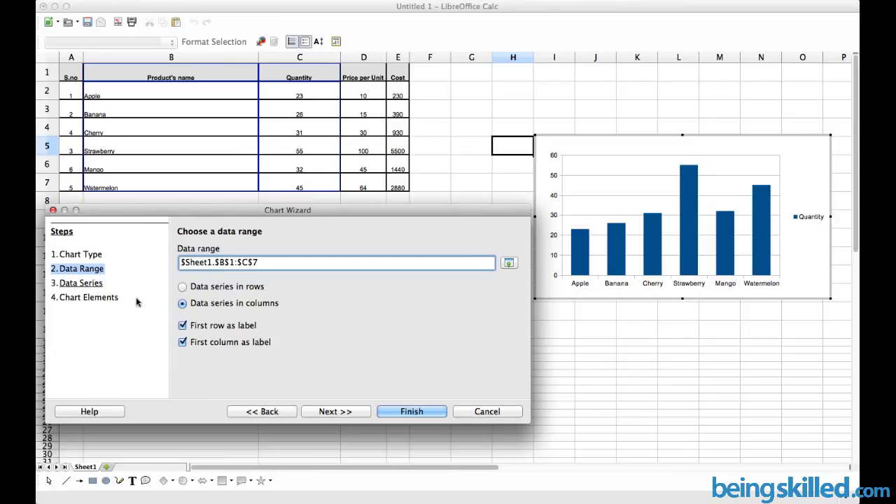
Step: Keep the default data series, title the chart "Fruit's Quantity comparision" and display the X axis grid
click(333, 417)
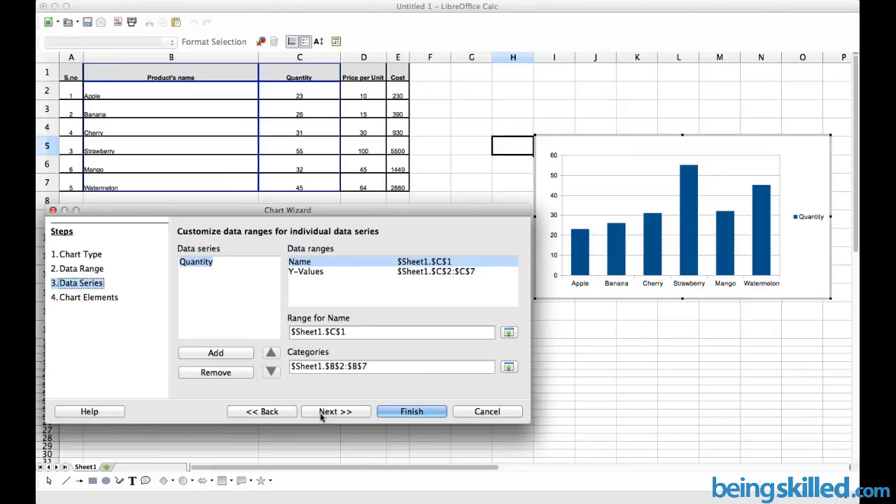
click(351, 413)
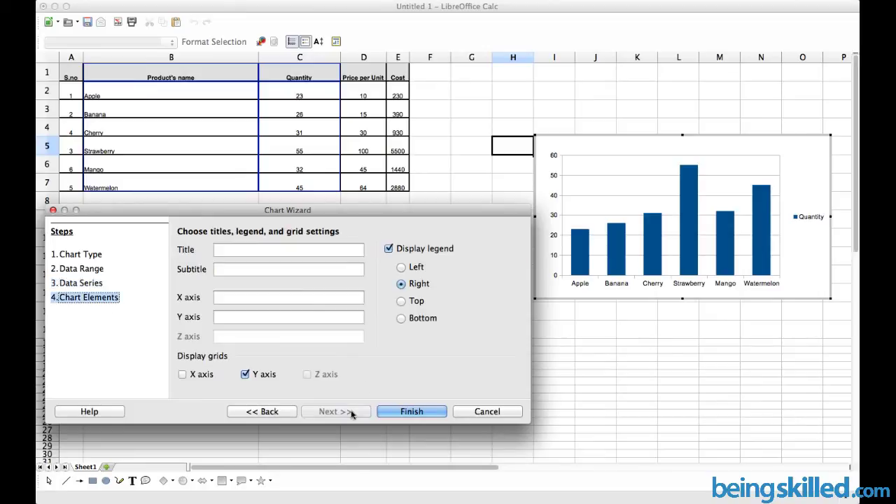
click(231, 251)
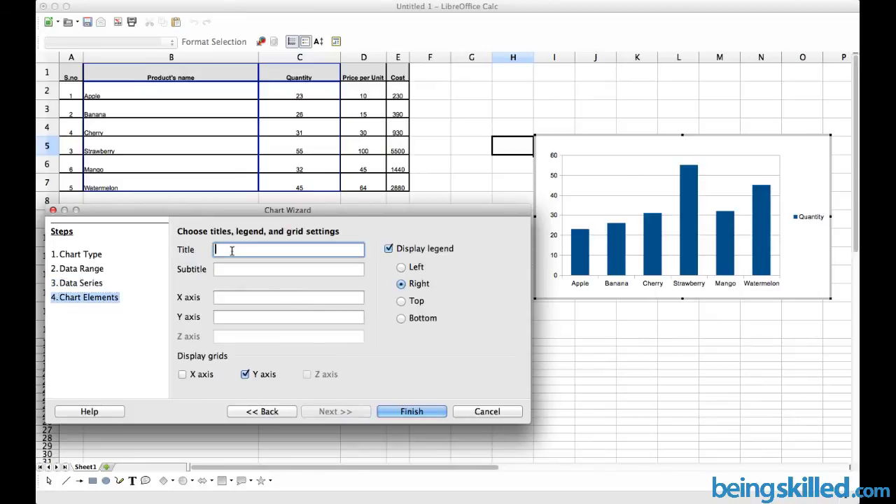
text(Fruit's Quantity comparu)
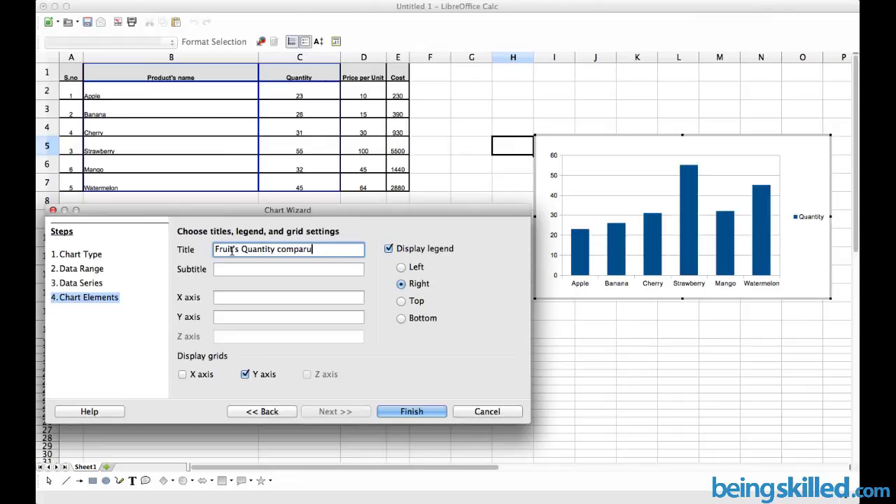
key(BackSpace)
text(ision)
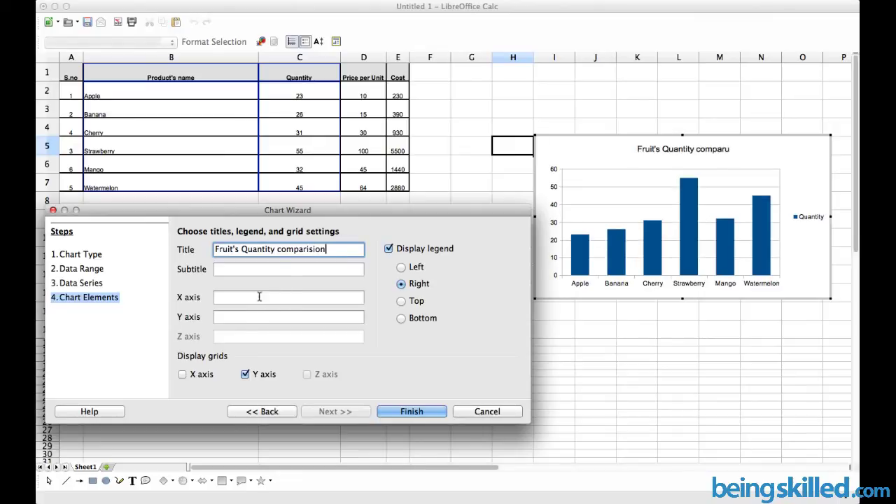
click(202, 373)
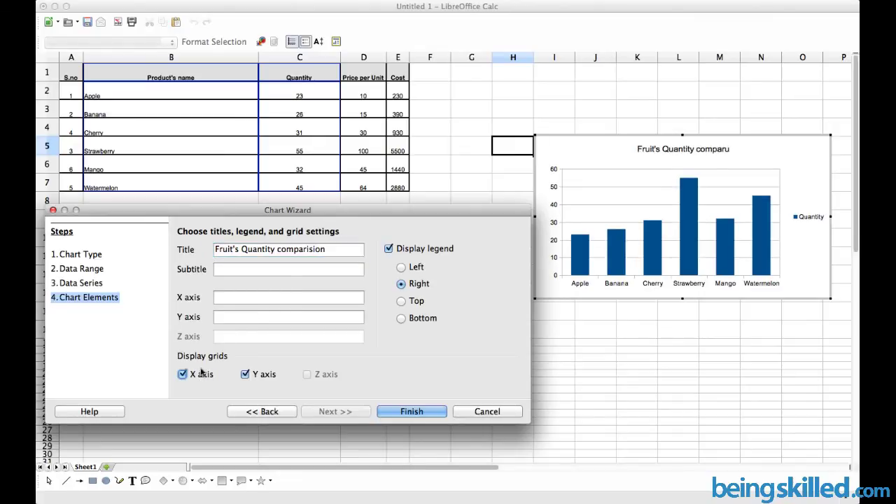
Step: Enter Quantity as the X axis title and move that text to the Y axis title instead
click(248, 299)
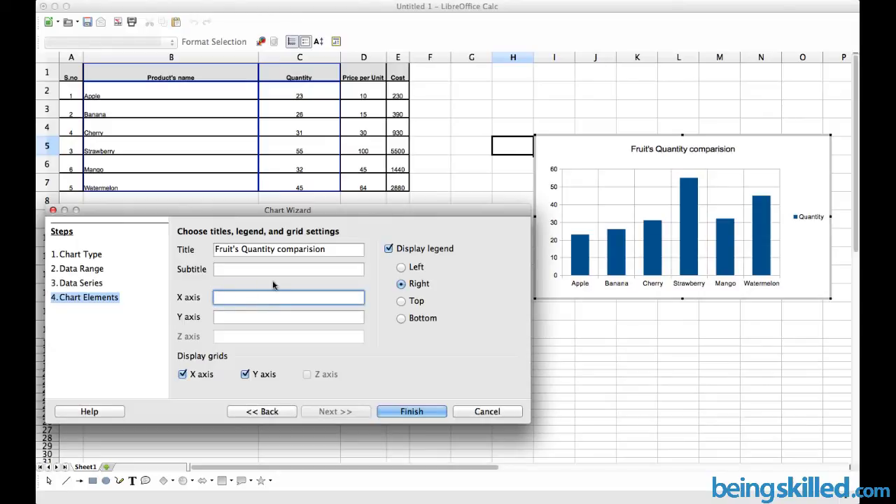
text(Quantity)
key(Tab)
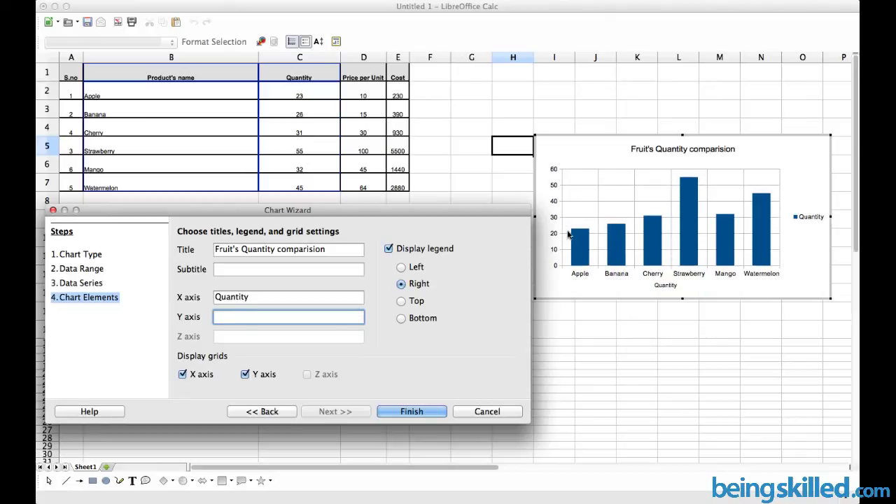
click(284, 297)
double_click(283, 296)
key(ctrl+c)
key(BackSpace)
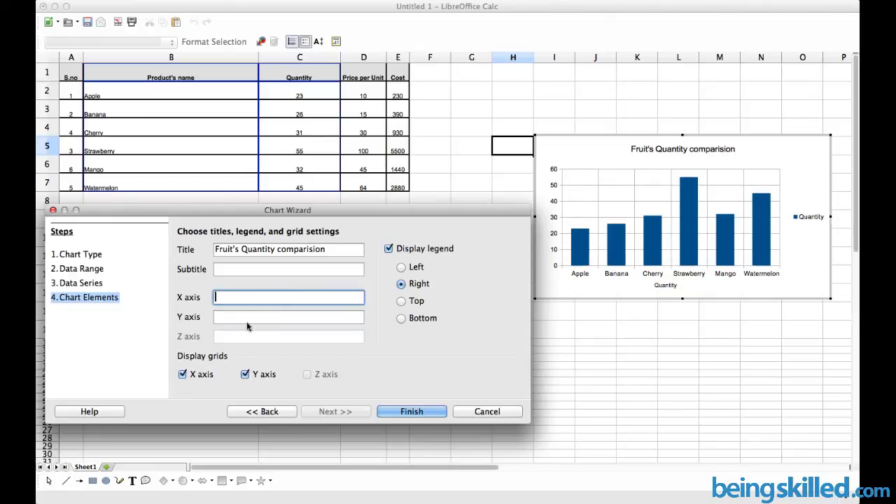
click(363, 318)
key(ctrl+v)
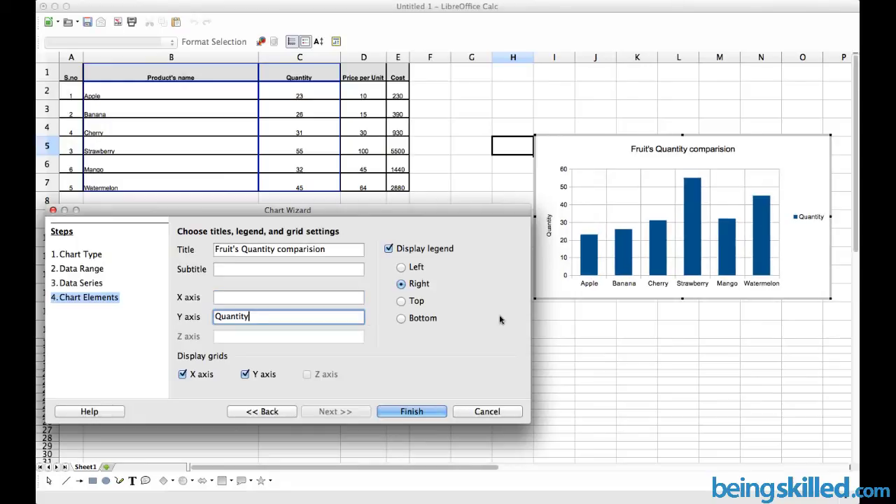
Step: Set the X axis title to "Product's Name", place the legend at the chart's top and finish the chart
click(291, 296)
text(Product')
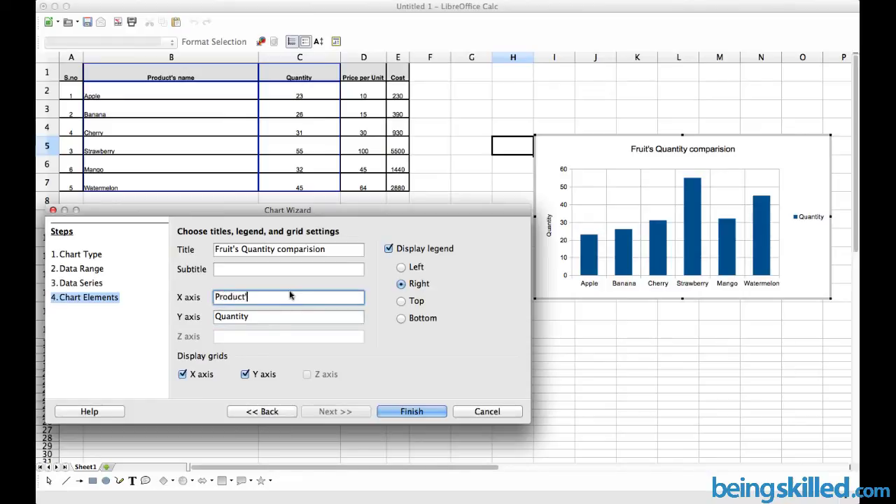
text(s Name)
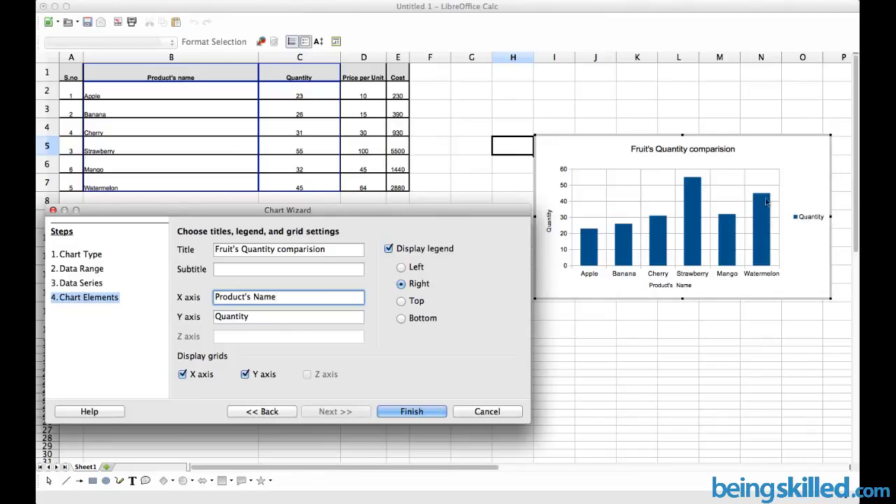
click(401, 301)
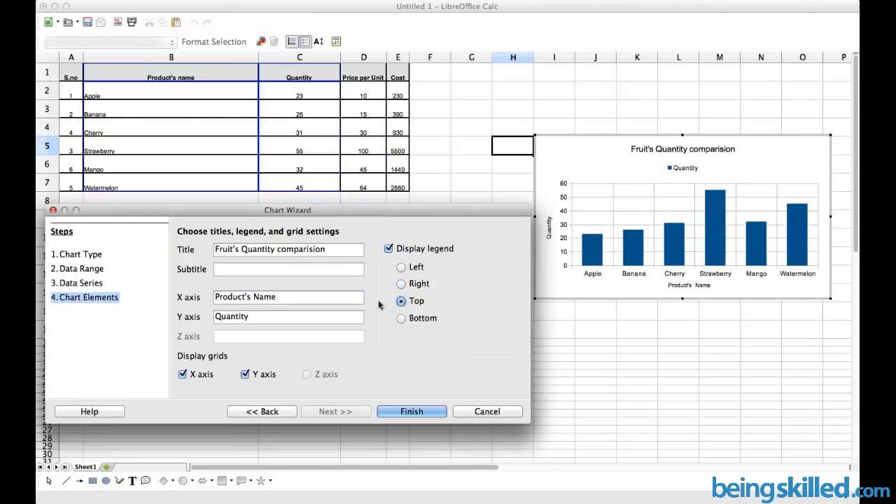
click(439, 417)
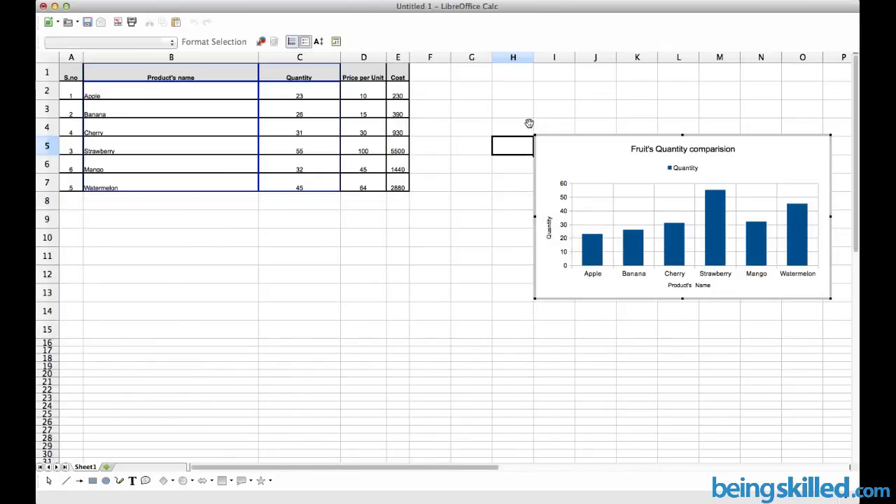
Step: Move the fruit quantity chart up by about two and a half rows and leave chart editing
drag(535, 168, 529, 123)
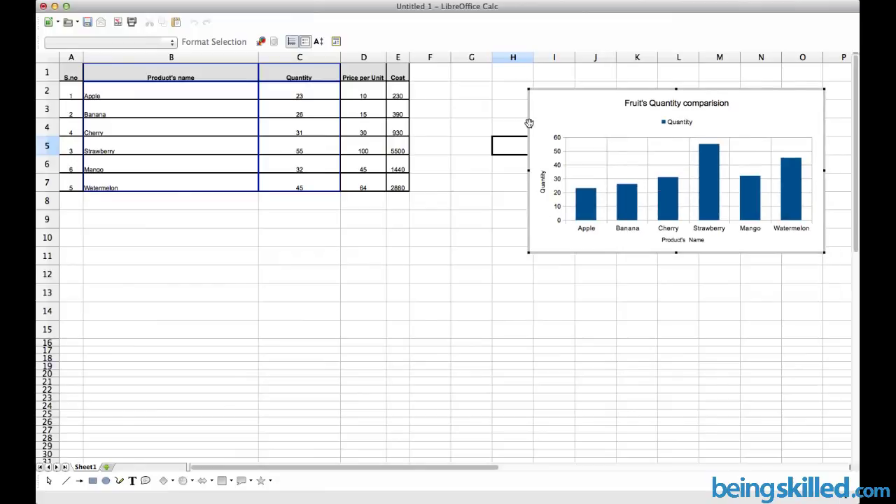
click(413, 222)
click(208, 256)
click(191, 242)
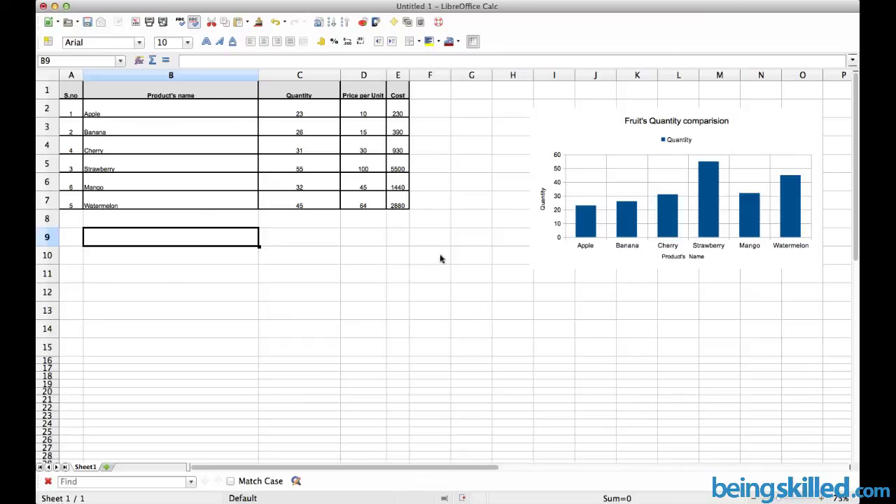
Step: Start a Normal Column chart from the empty cell E11 with the data range $Sheet1.$B$1:$D$7
click(399, 273)
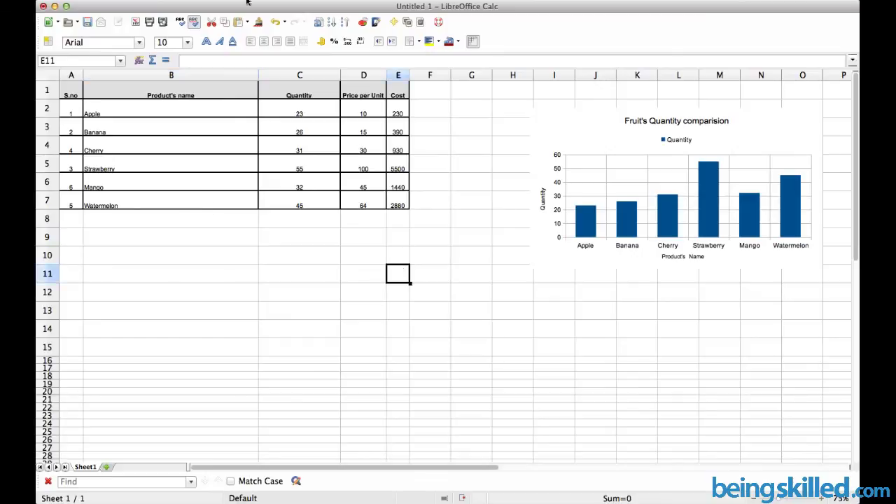
click(363, 24)
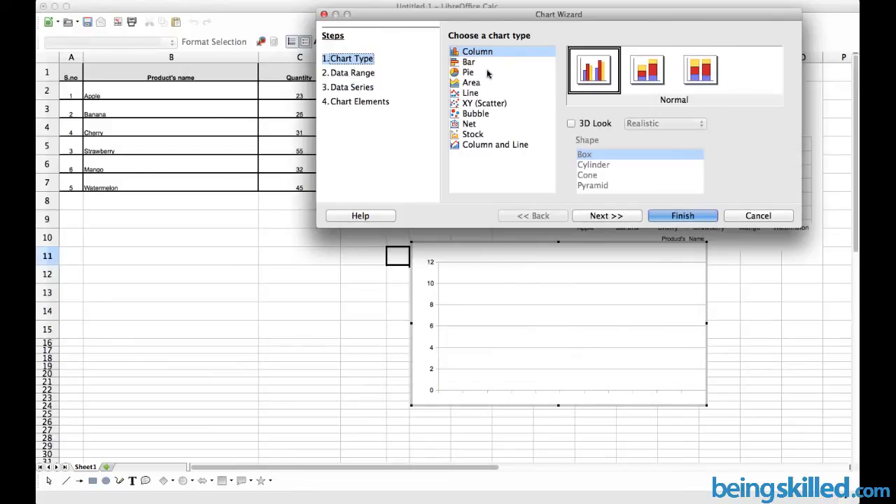
click(600, 217)
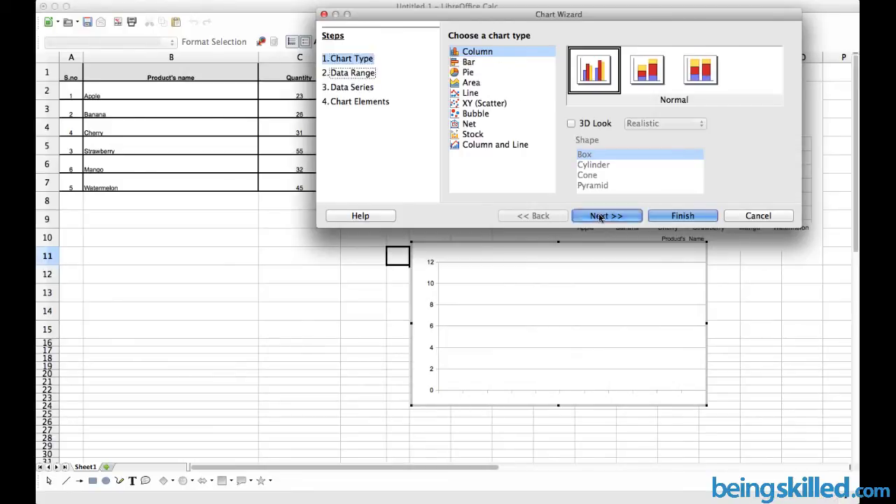
click(793, 68)
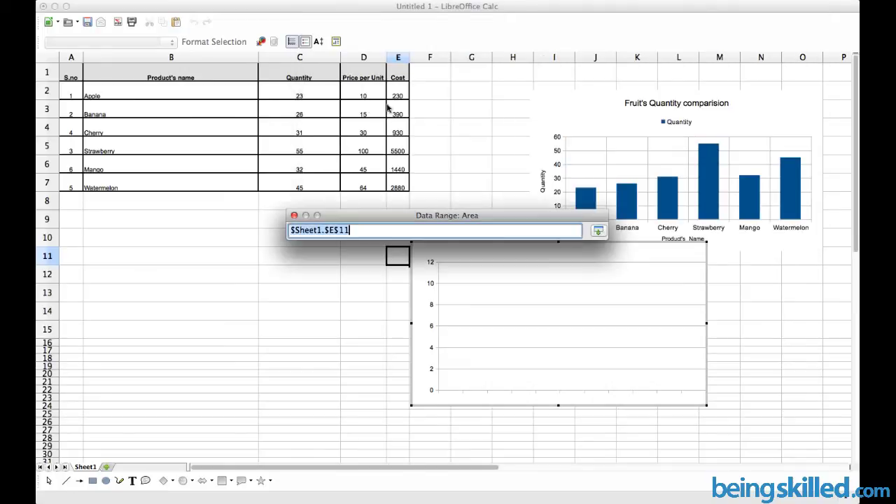
drag(196, 79, 364, 185)
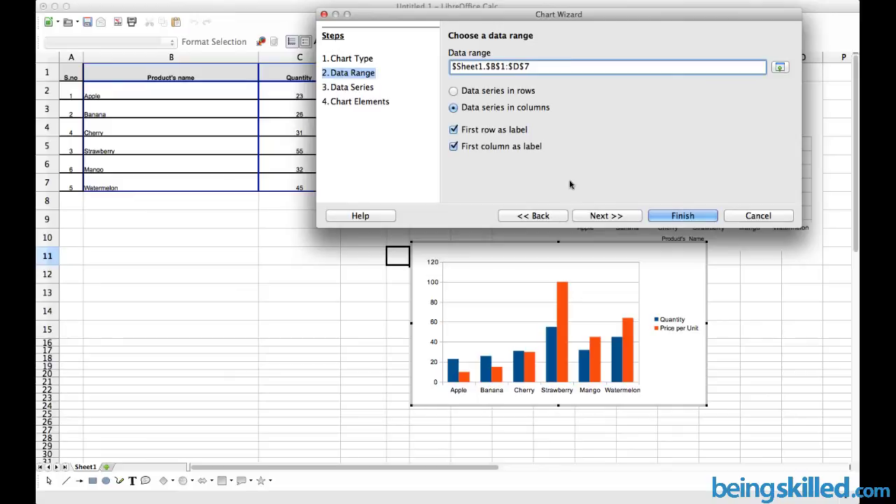
Step: Keep the default data series and title the new chart "Fruit's Quantity & Price comparision"
click(625, 215)
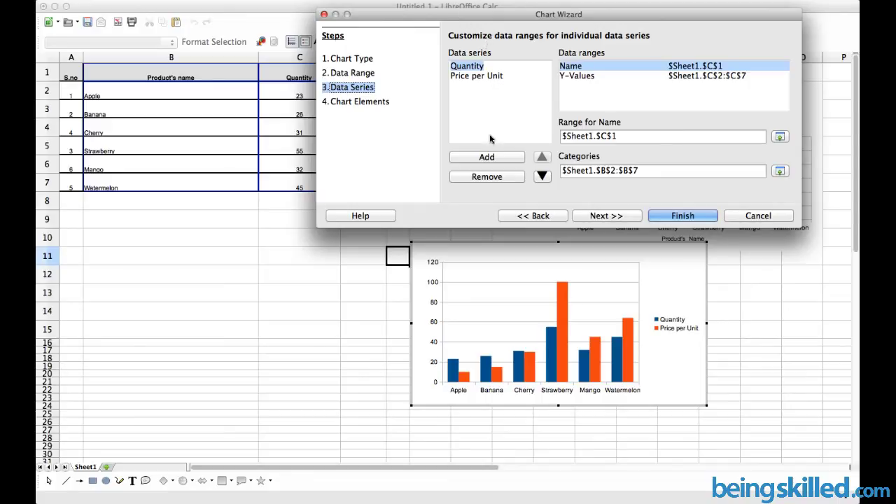
click(607, 215)
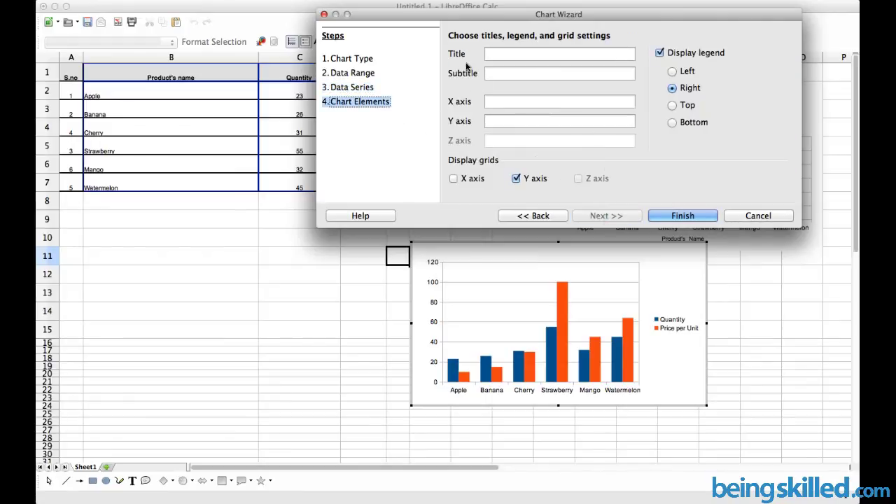
click(505, 57)
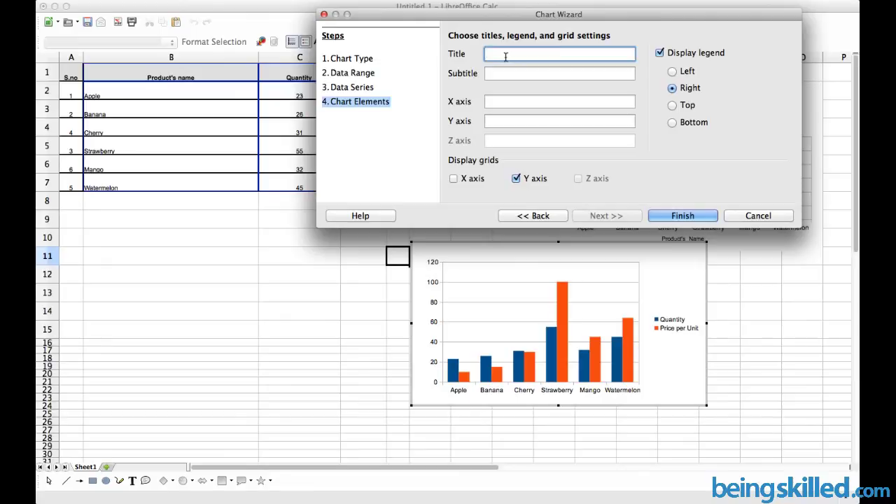
text(Fruit's Quantity)
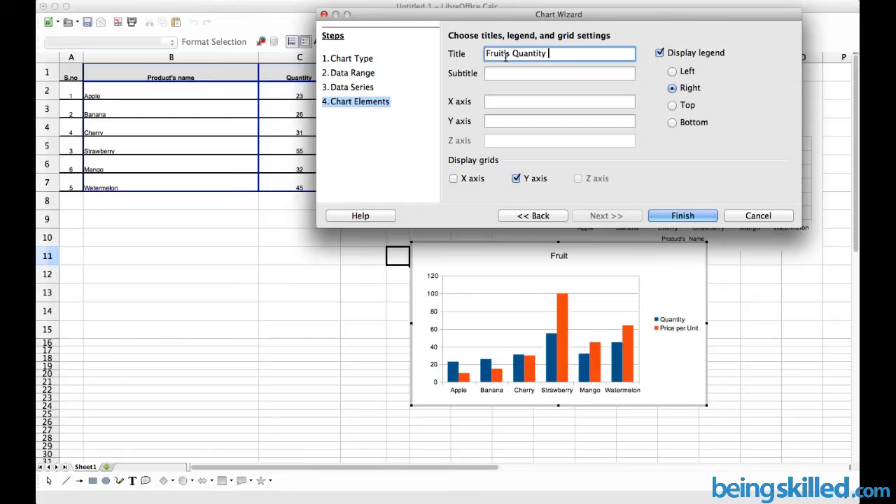
text( & Price comp)
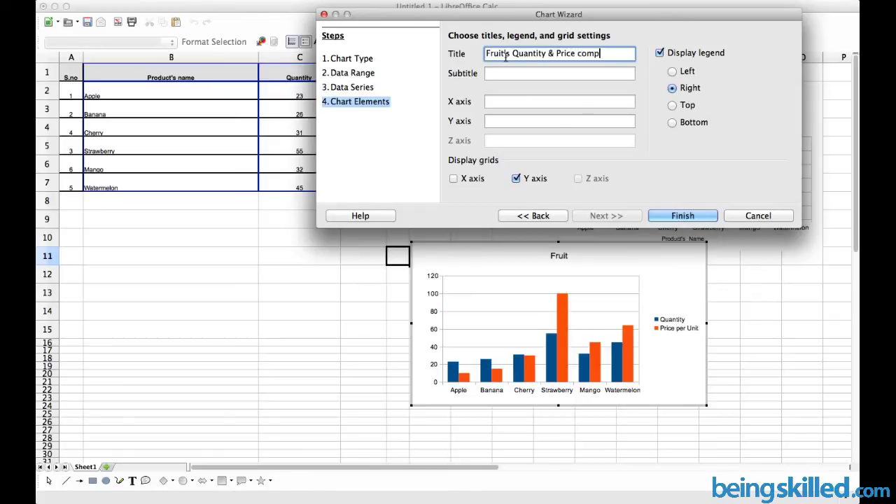
text(arision)
key(Tab)
key(Tab)
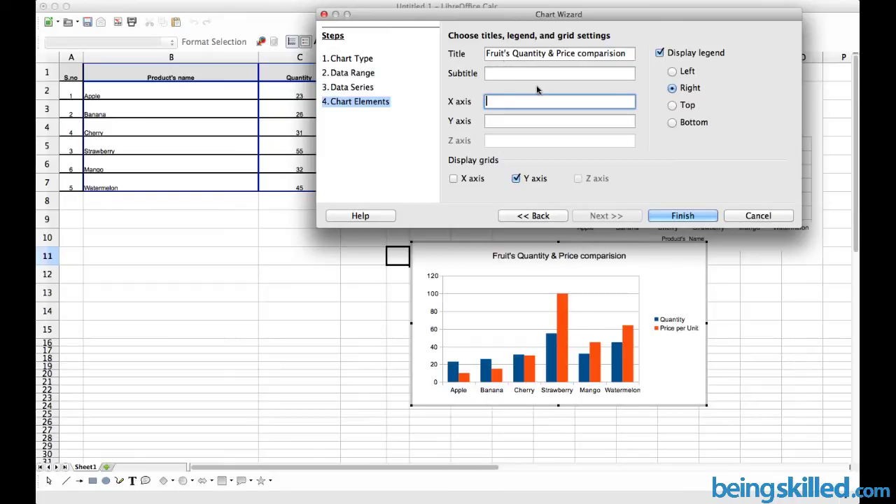
Step: Enter "Quantity & Price" as the X axis title and move that text to the Y axis title
text(Quantity & Price)
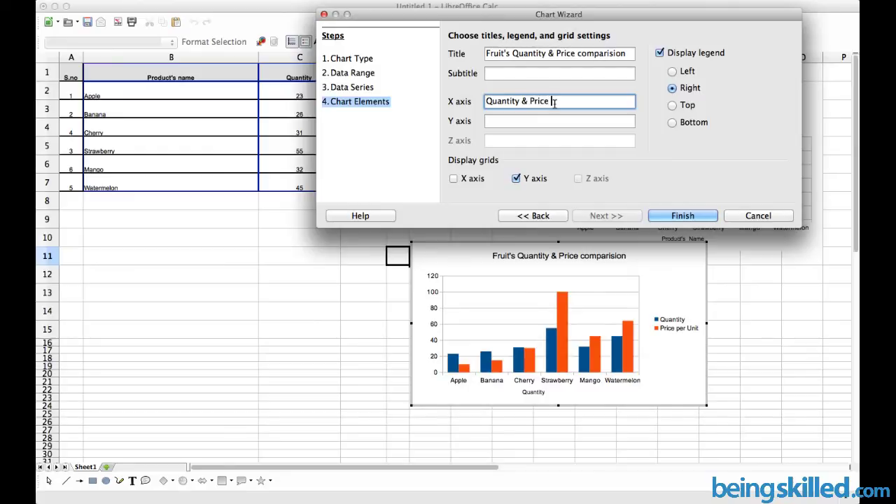
key(super+a)
key(super+x)
click(530, 119)
key(super+v)
Step: Set the X axis title to "Product's name" and finish the quantity and price chart
click(507, 98)
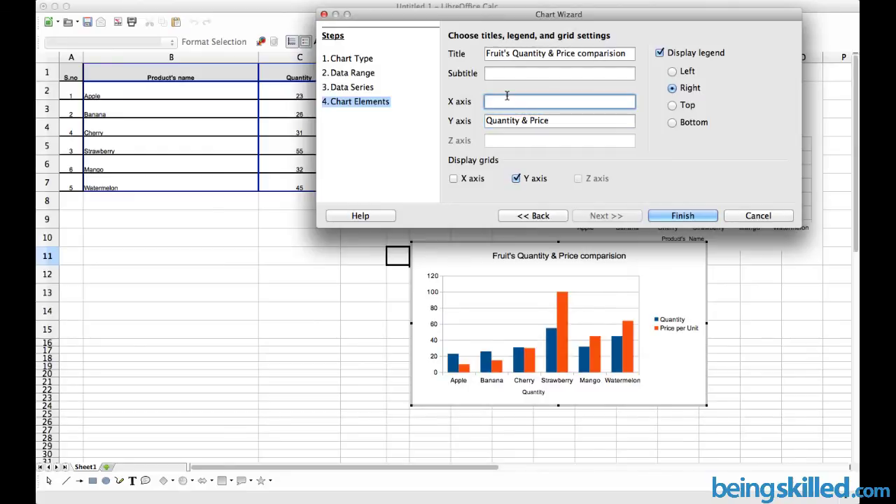
text(Product)
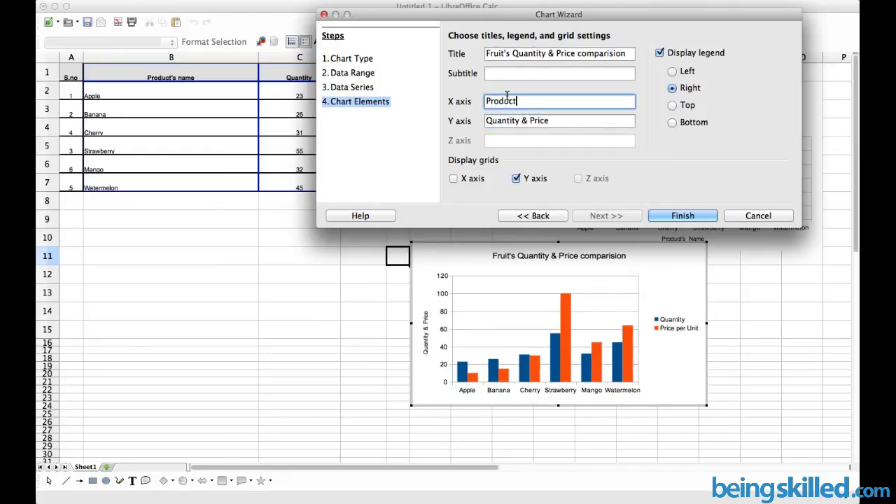
text('s name)
key(Tab)
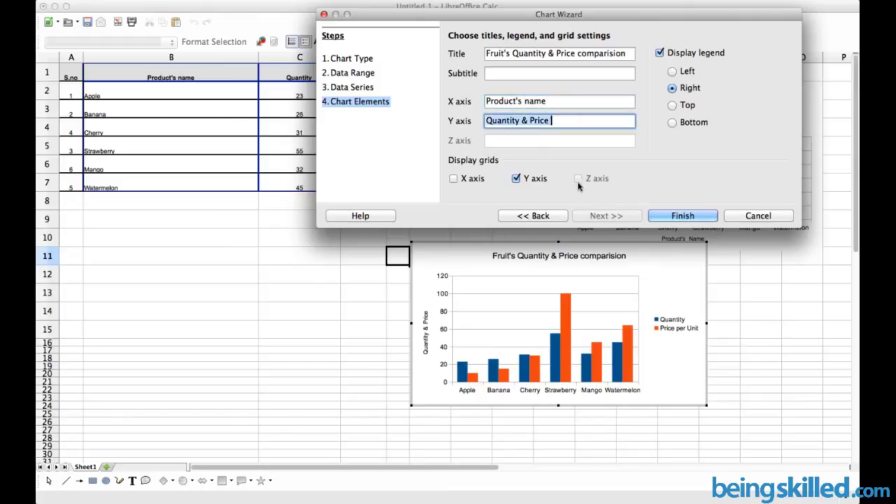
key(Tab)
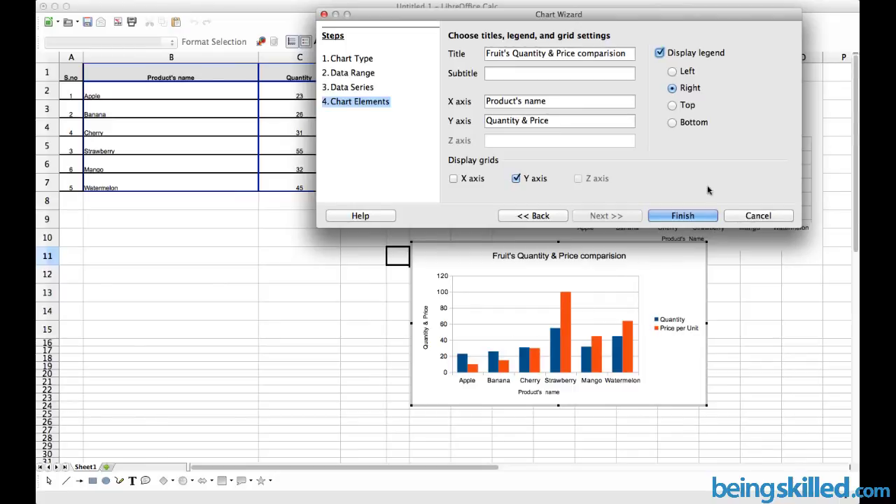
click(684, 218)
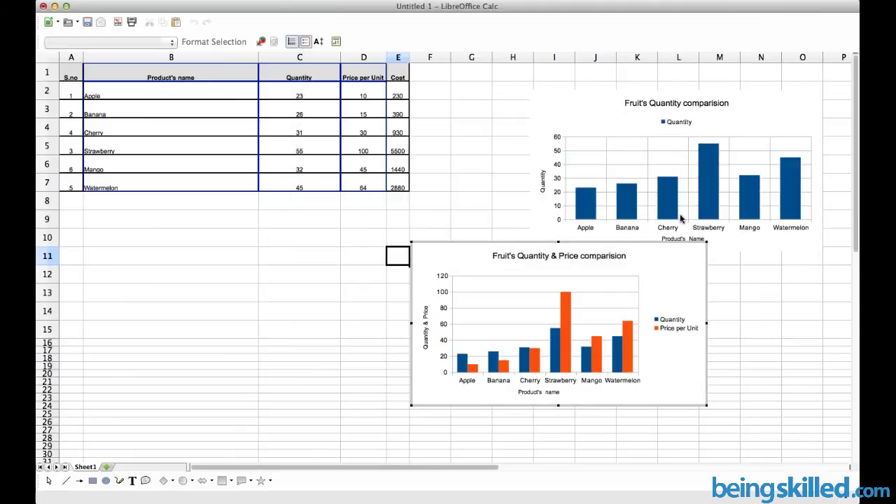
Step: Enlarge the quantity and price chart to about 26.3 × 12.9 cm below the table, then deselect it
click(416, 249)
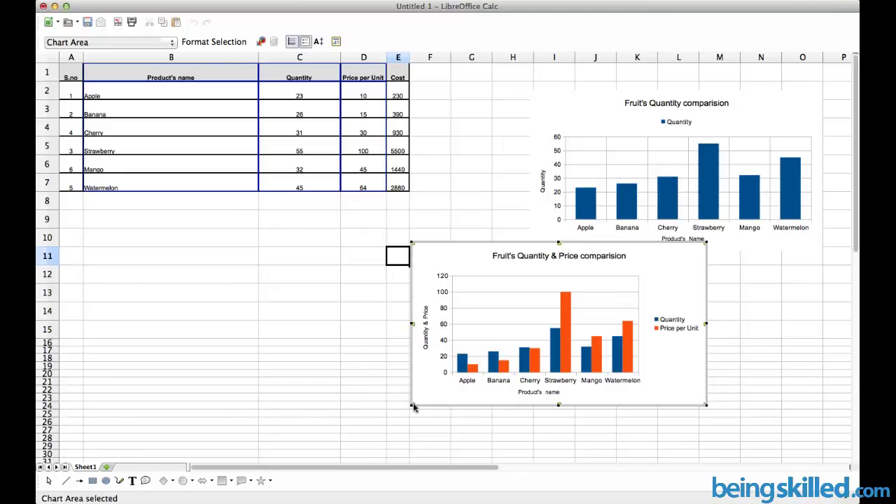
click(390, 423)
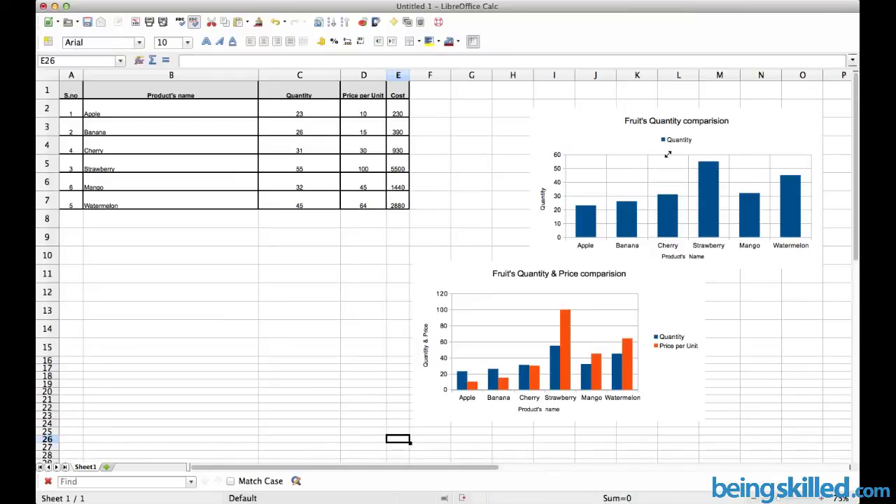
click(411, 261)
drag(412, 261, 119, 150)
drag(633, 187, 600, 218)
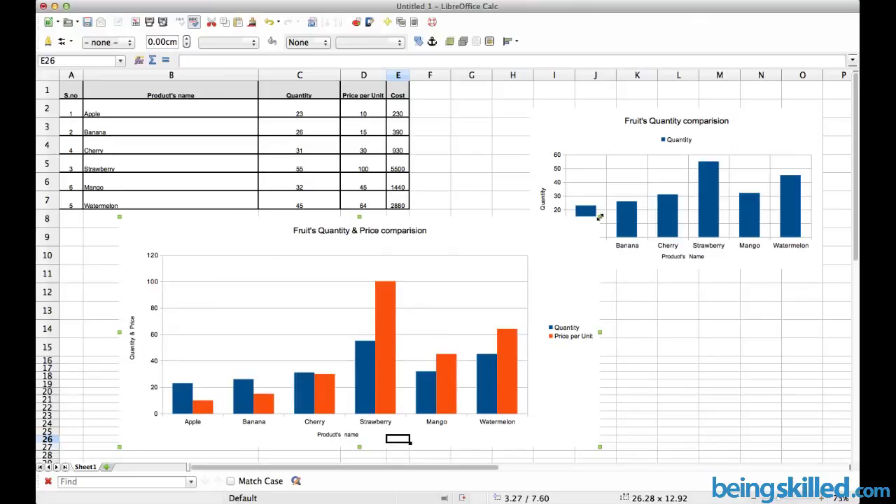
click(498, 128)
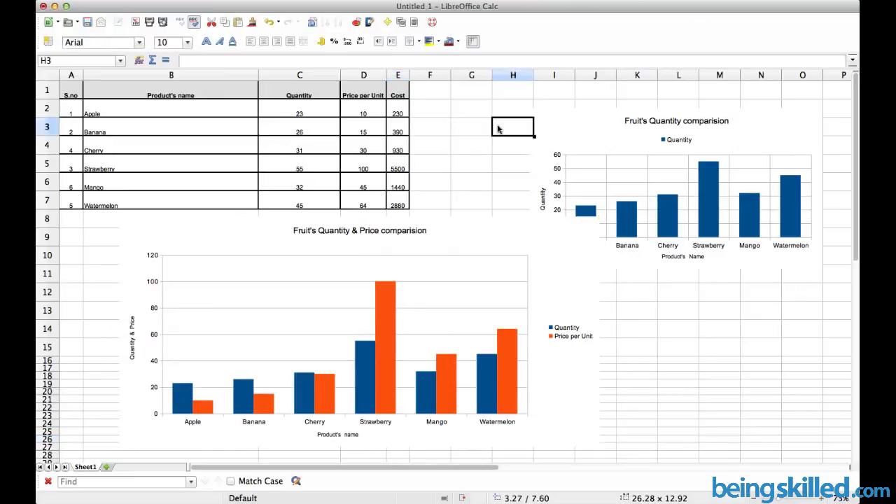